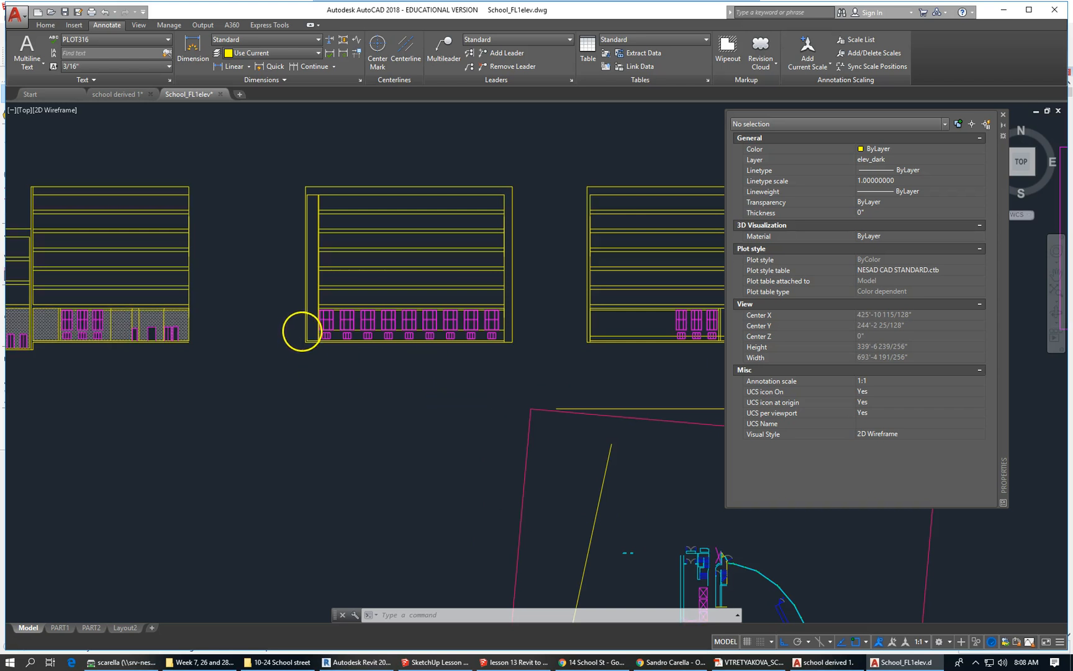
Zoom the School_FL1elev elevations briefly, then bring up the Outlook mail window in Chrome.
scroll(300, 336, "down", 4)
scroll(326, 296, "up", 4)
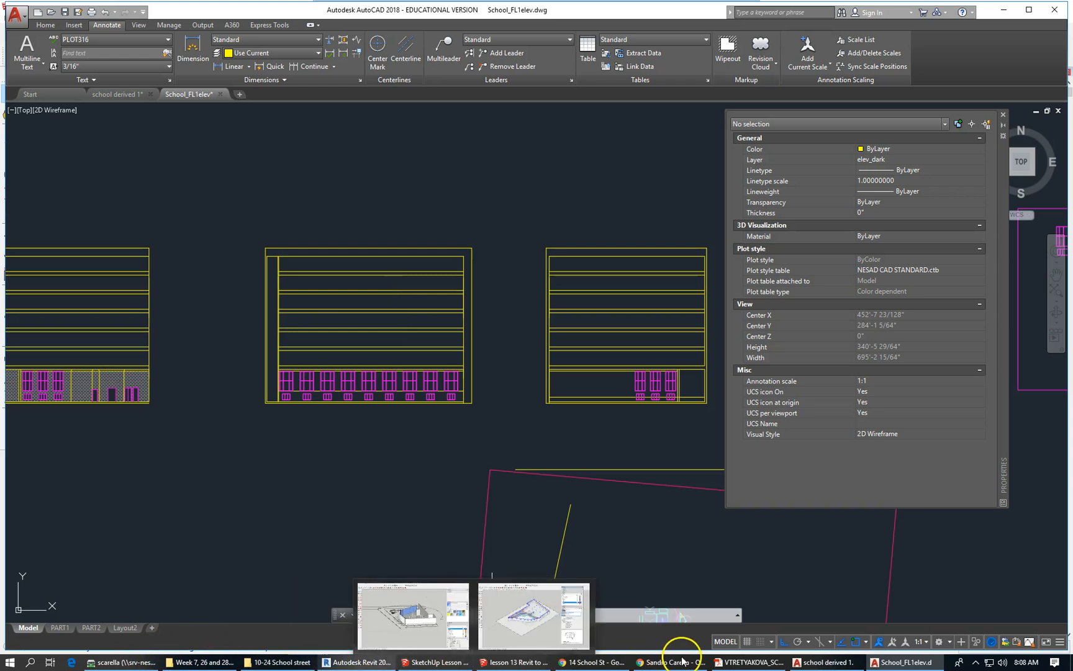
mouse_move(675, 662)
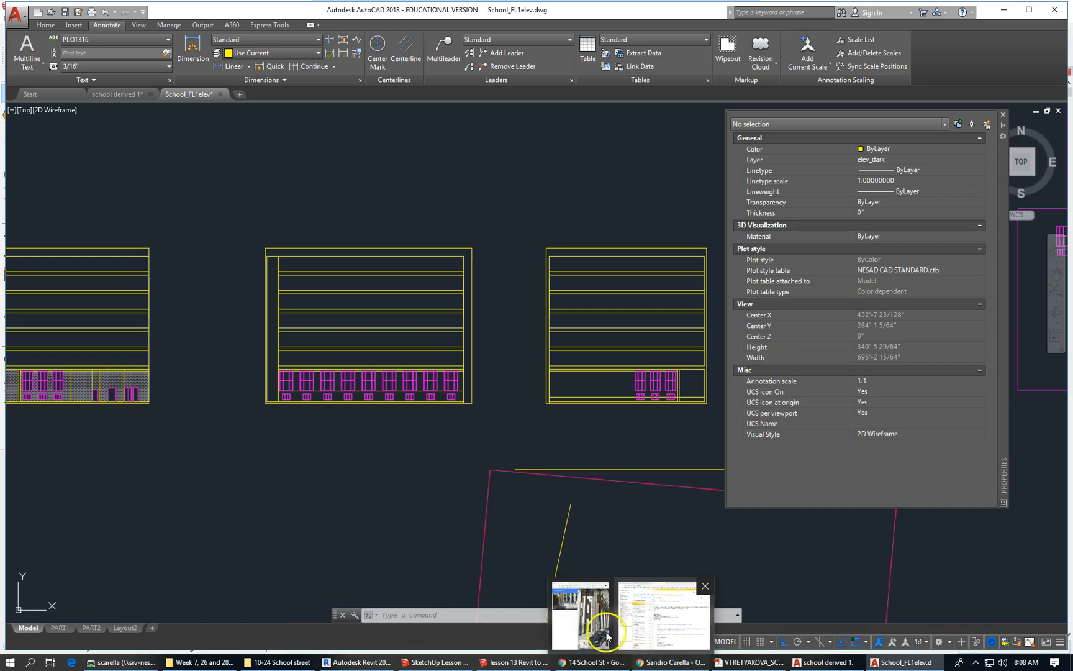
left_click(605, 632)
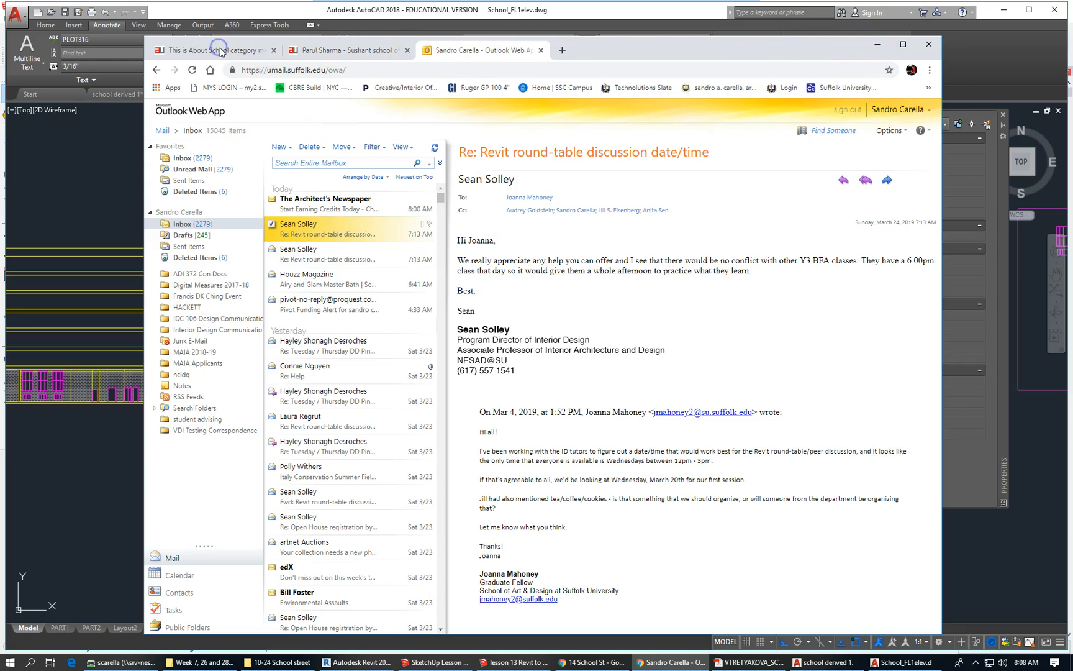
Minimize the Outlook mail window to return to the AutoCAD elevation drawing.
left_click(879, 47)
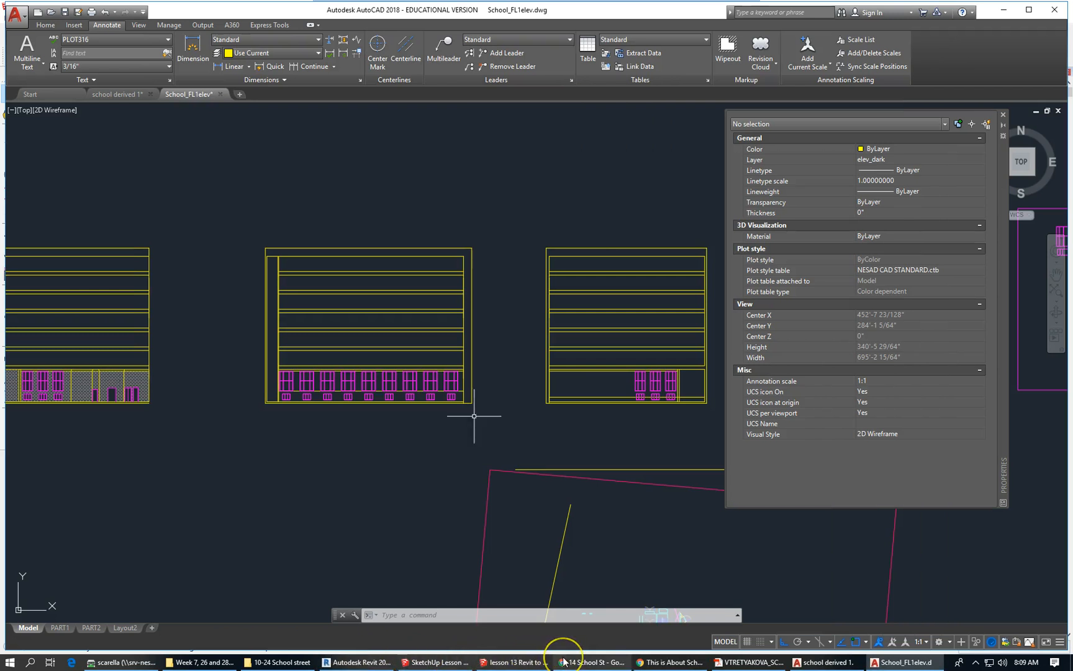
mouse_move(563, 662)
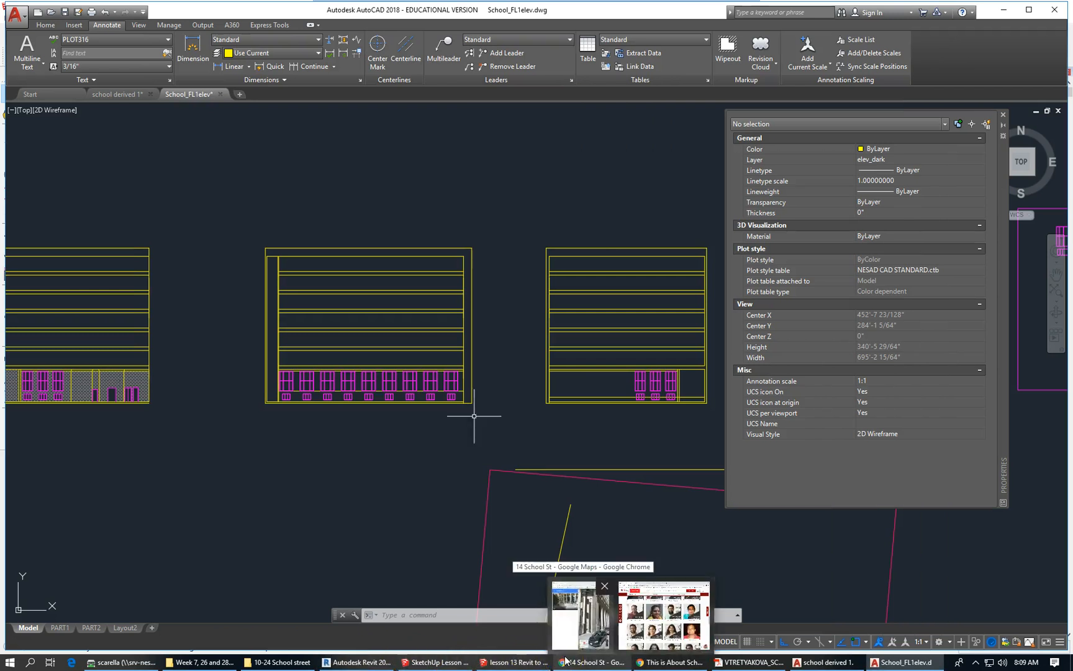
left_click(587, 621)
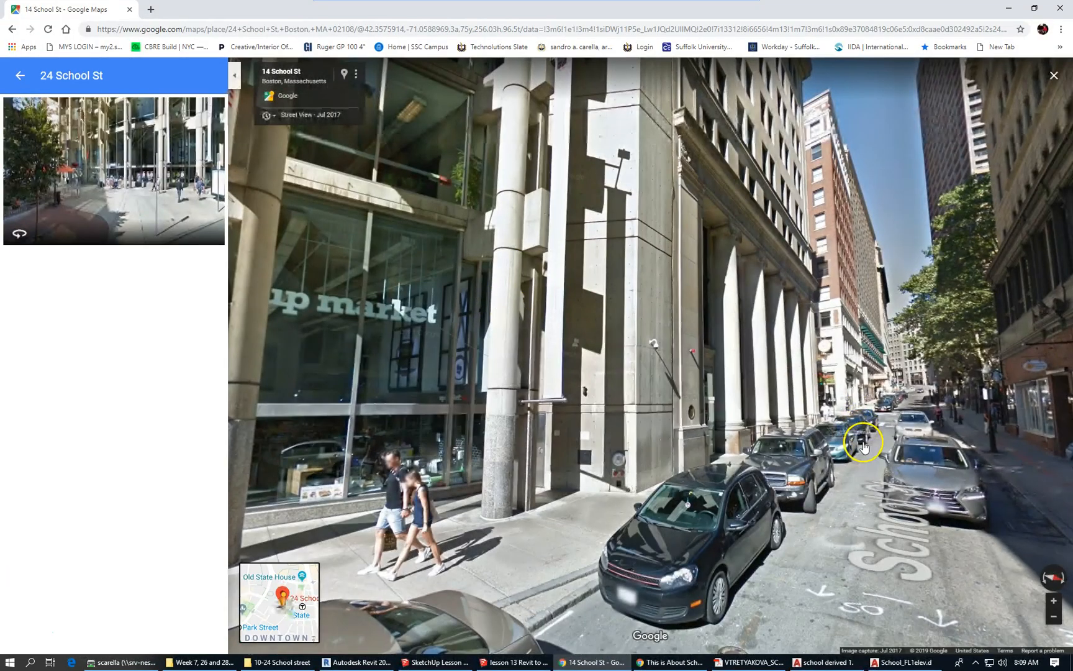
left_click(873, 442)
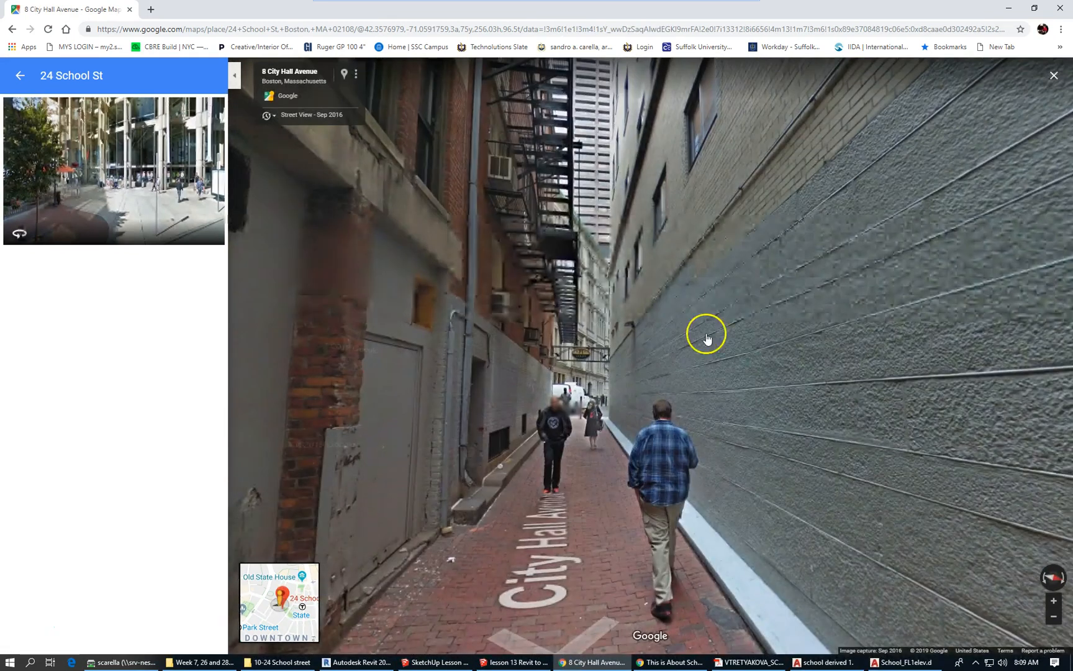
left_click(132, 142)
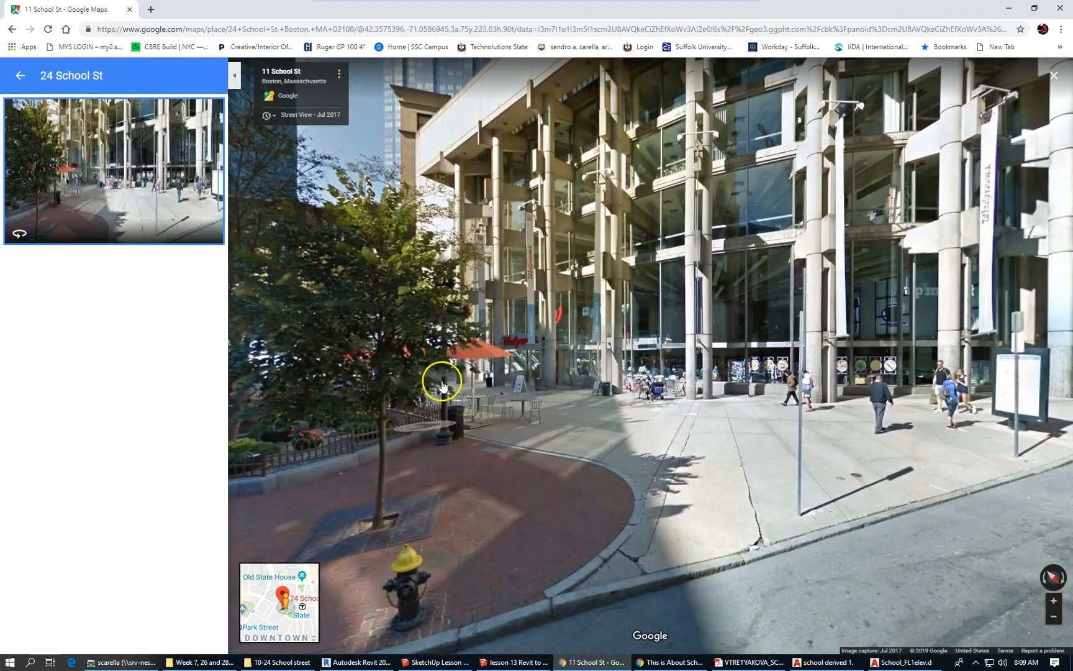
left_click_drag(570, 379, 491, 369)
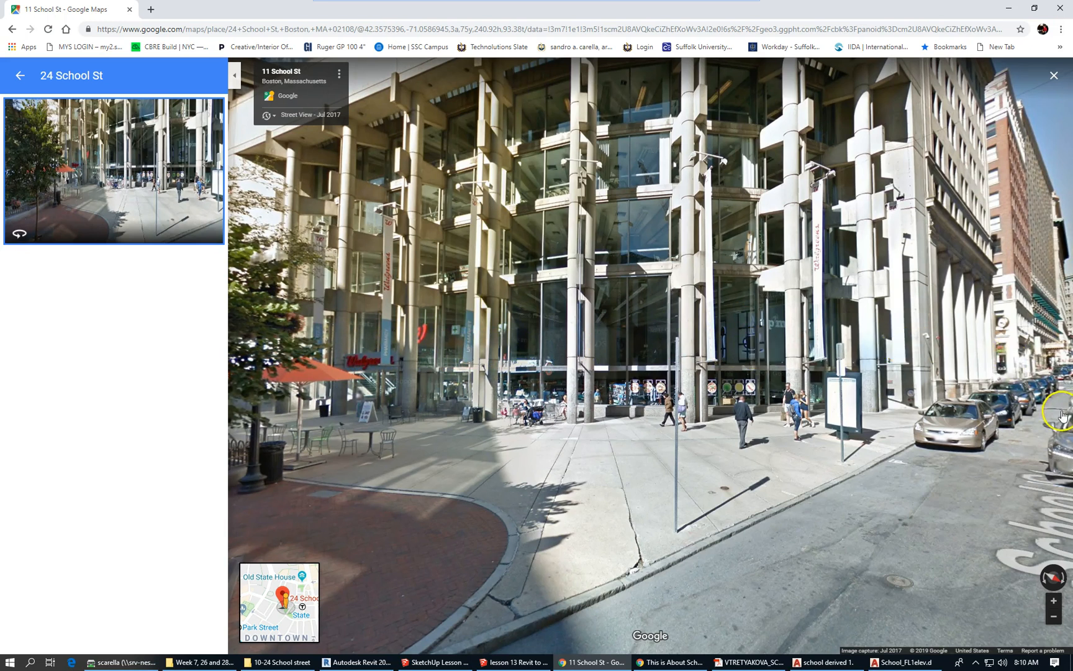
left_click(1059, 431)
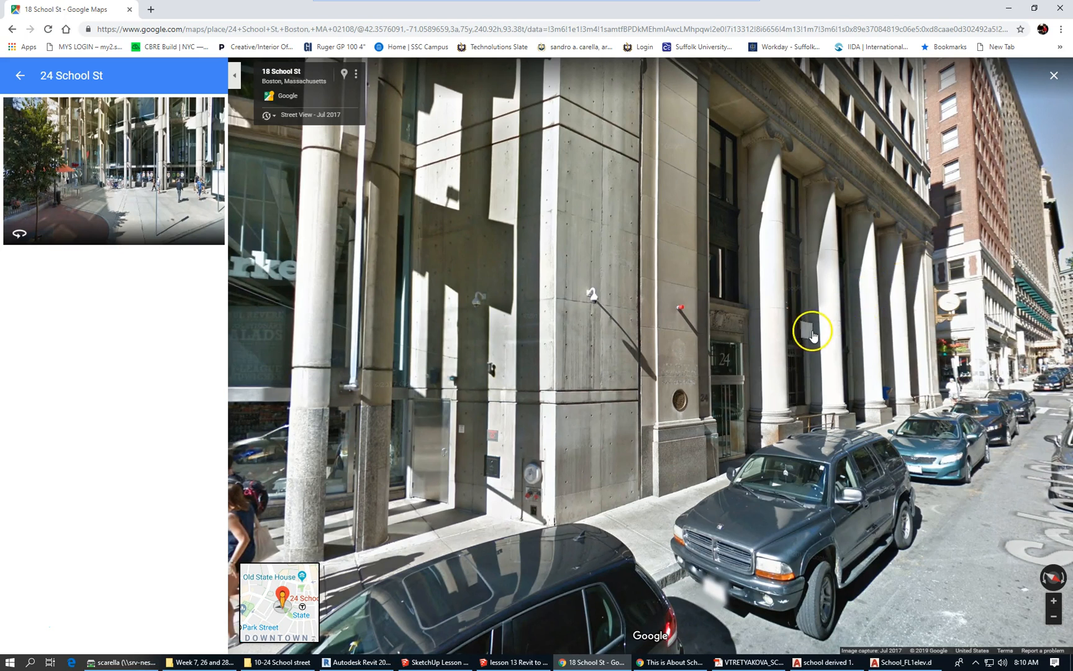
scroll(742, 339, "up", 2)
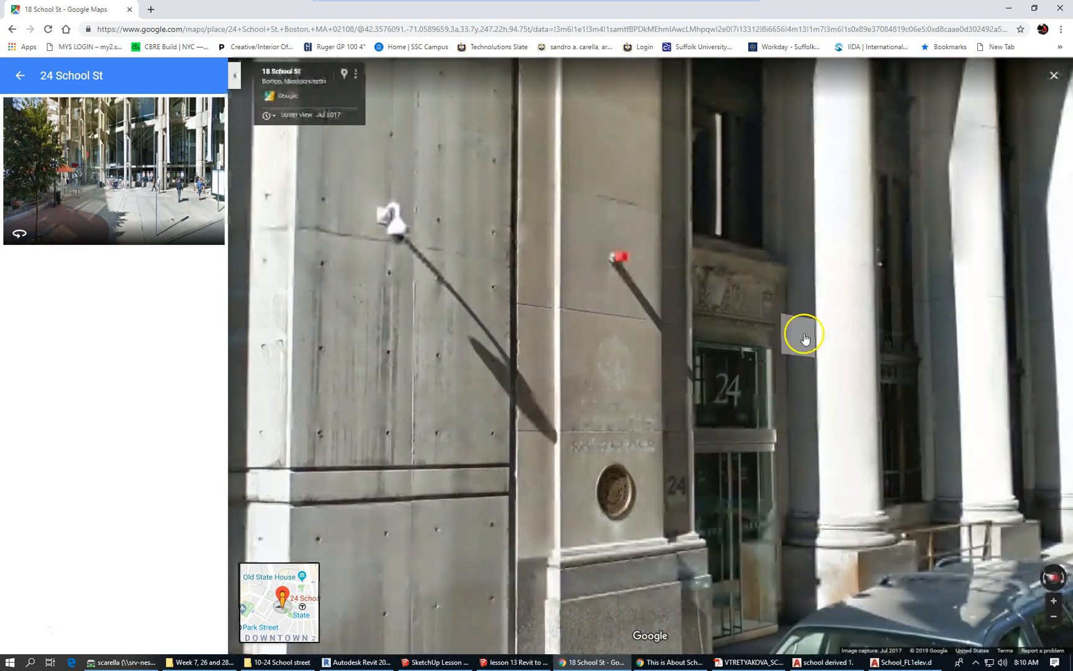
scroll(665, 298, "down", 2)
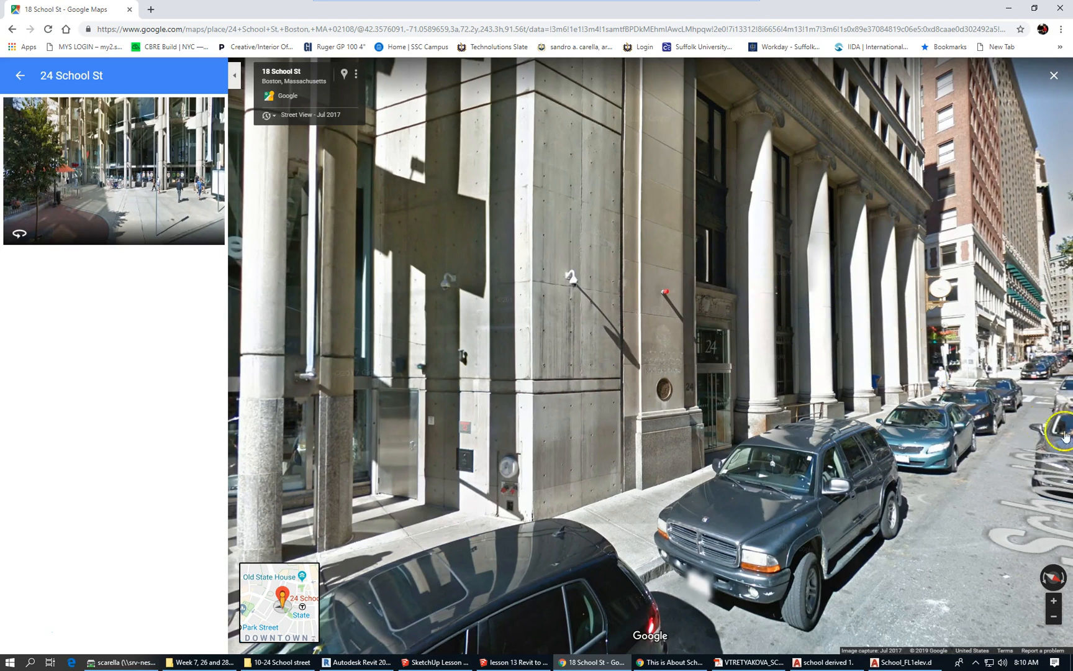
left_click(1043, 421)
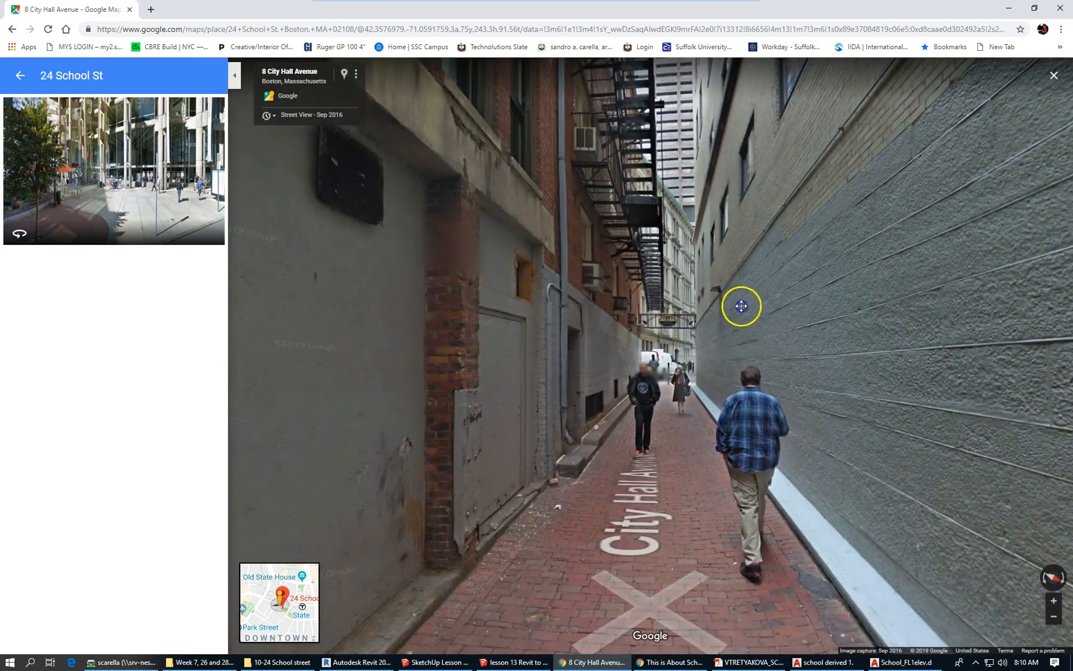
Step further down the alley and look back along City Hall Avenue.
left_click(680, 311)
left_click_drag(968, 290, 978, 289)
left_click_drag(516, 289, 932, 285)
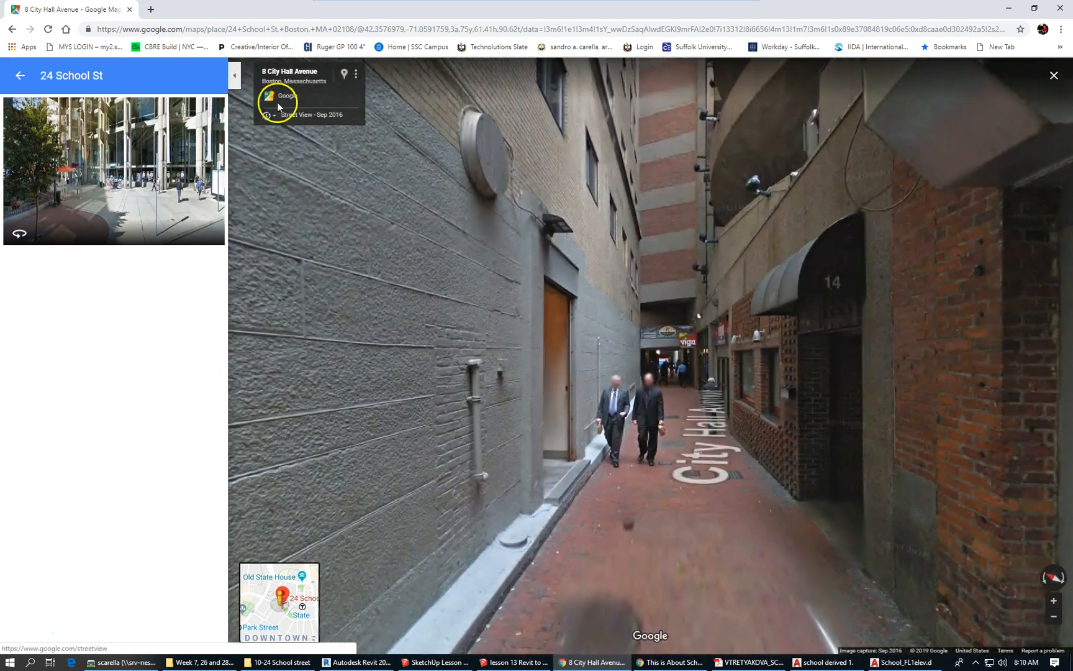
left_click(192, 141)
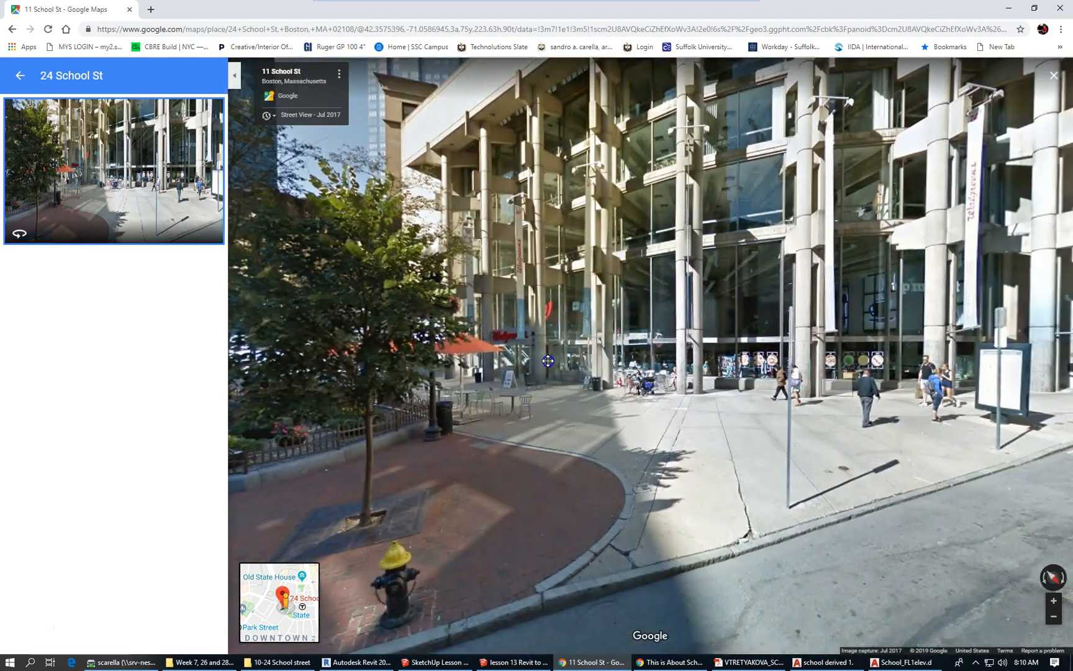
left_click_drag(548, 361, 252, 347)
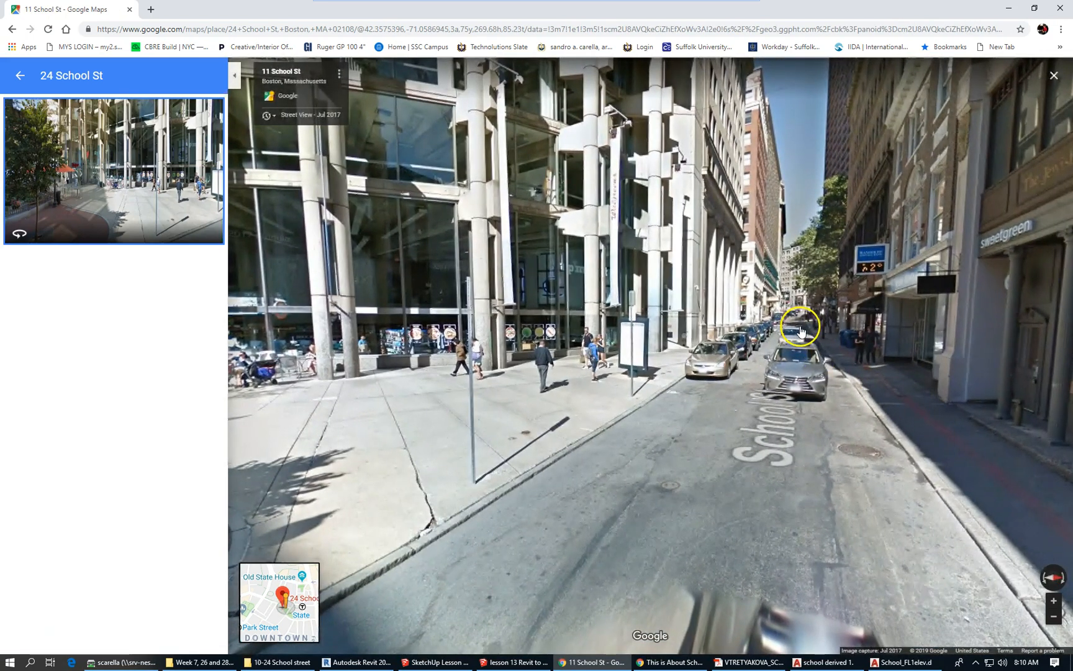
left_click(802, 333)
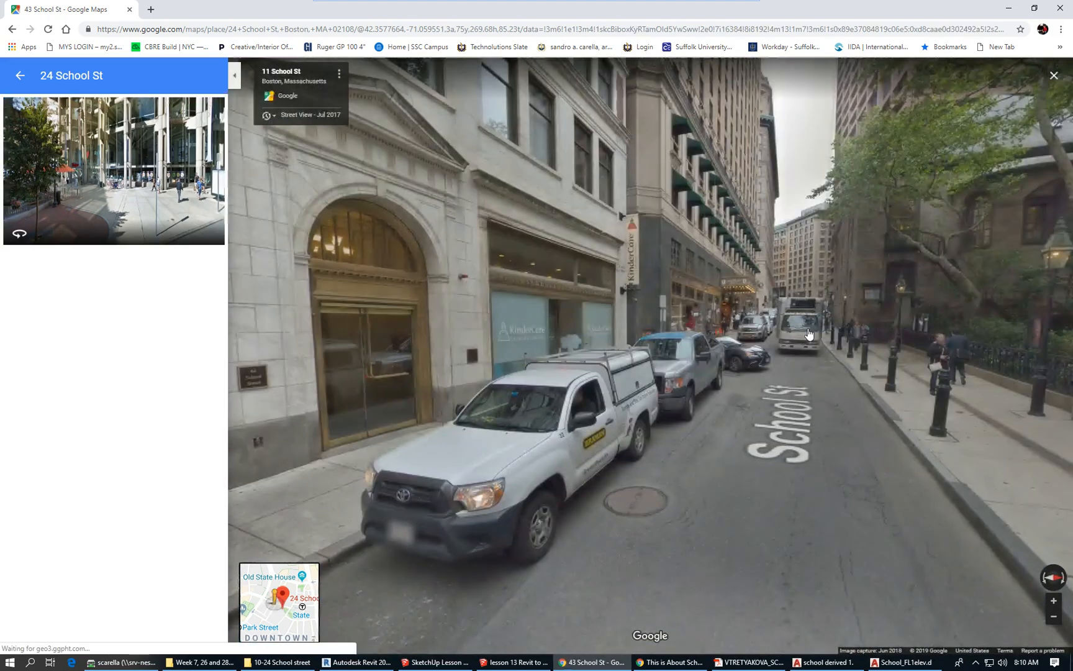
left_click_drag(665, 298, 944, 331)
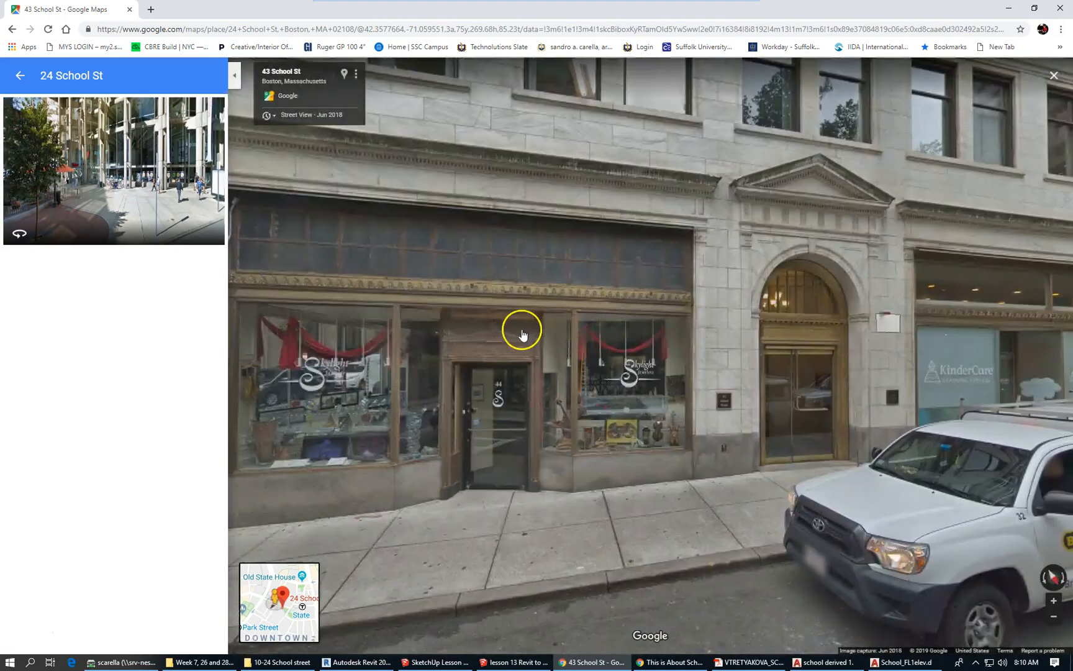
left_click_drag(407, 313, 947, 317)
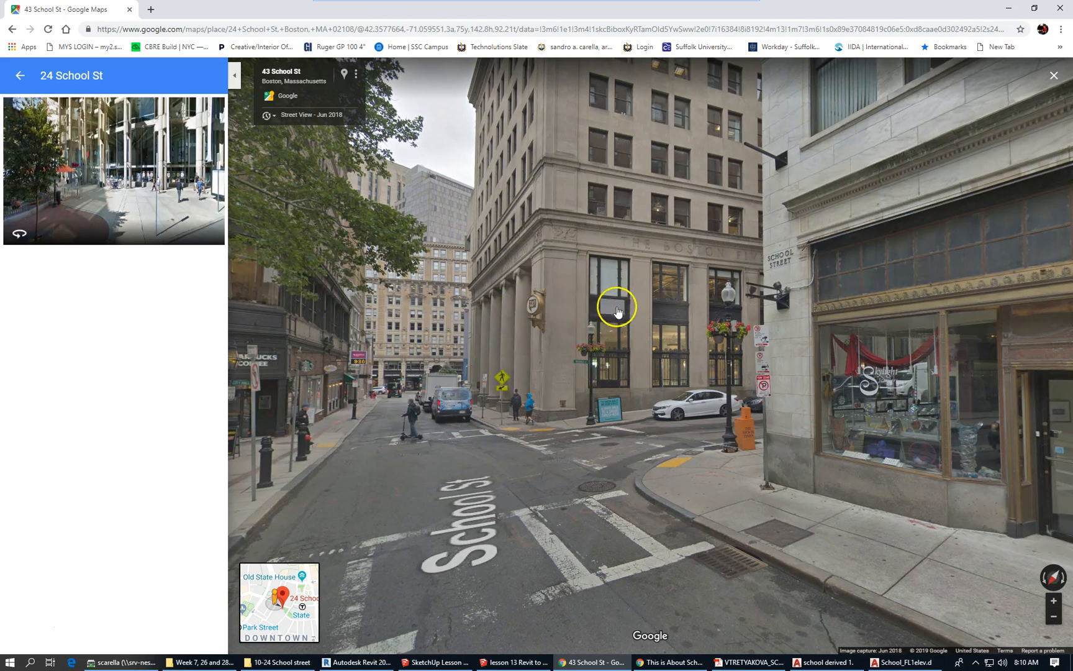
scroll(625, 362, "up", 3)
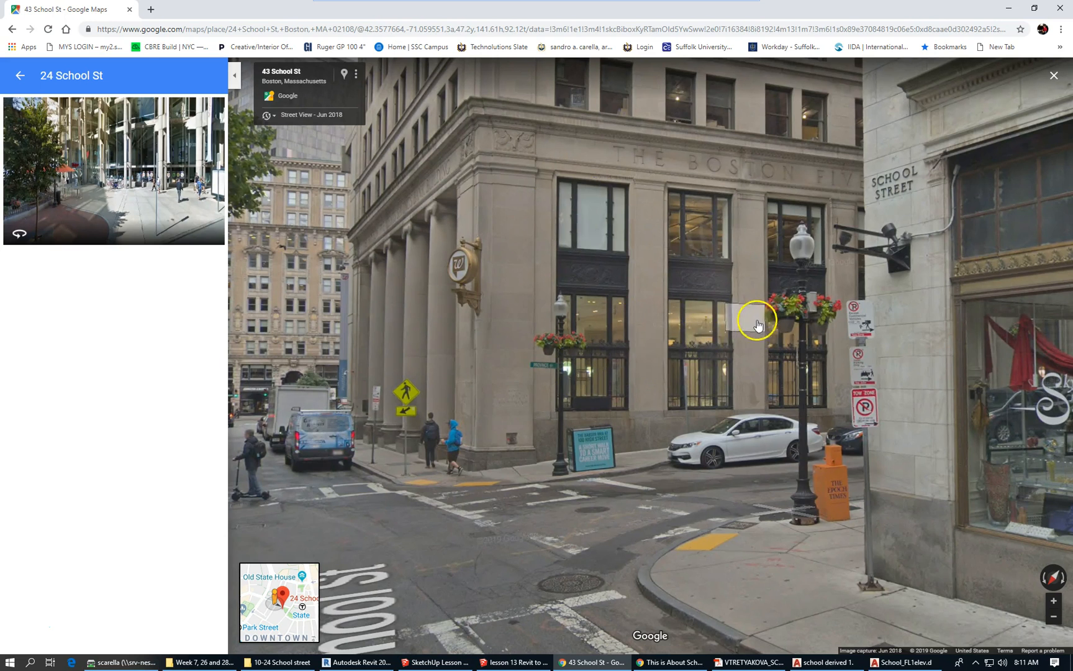
Switch back to the School_FL1elev drawing in AutoCAD.
mouse_move(675, 663)
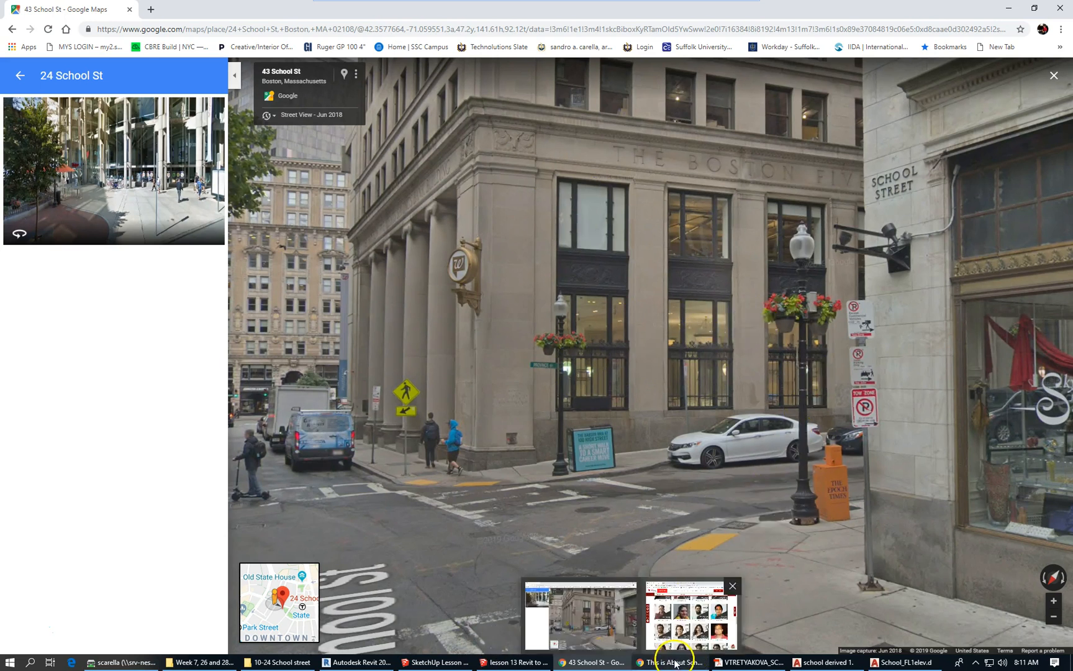
mouse_move(354, 667)
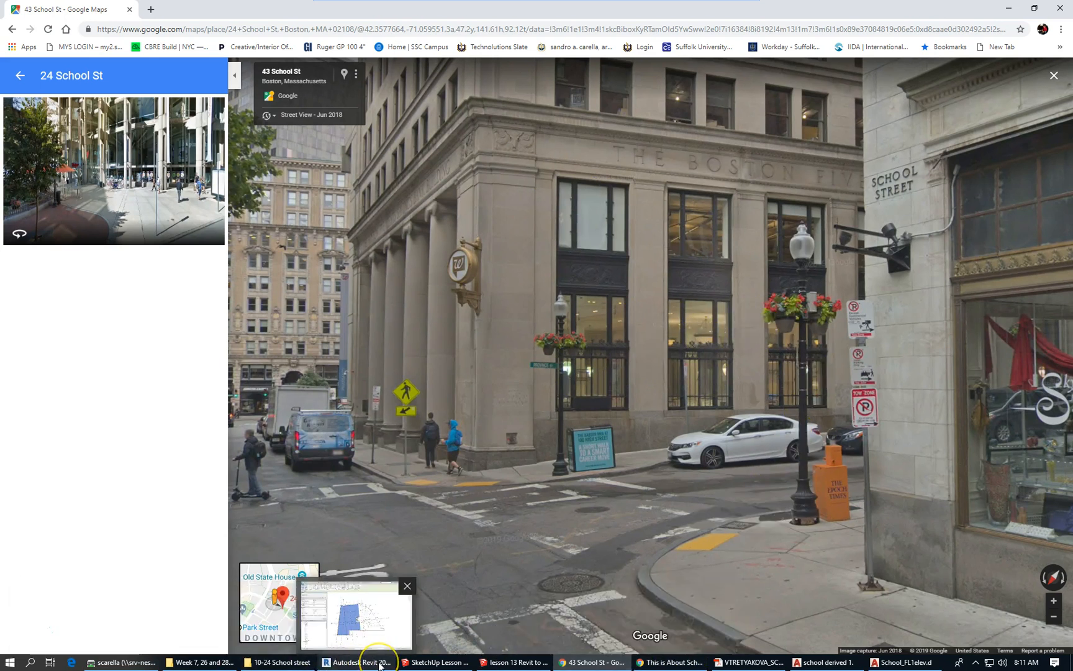
mouse_move(848, 661)
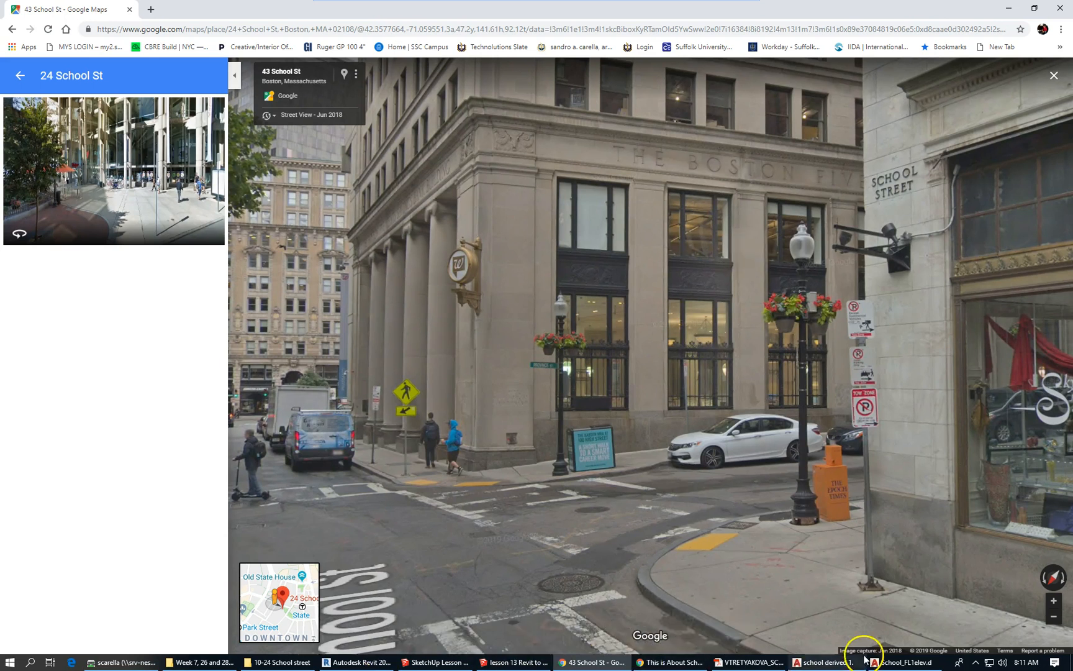
left_click(888, 664)
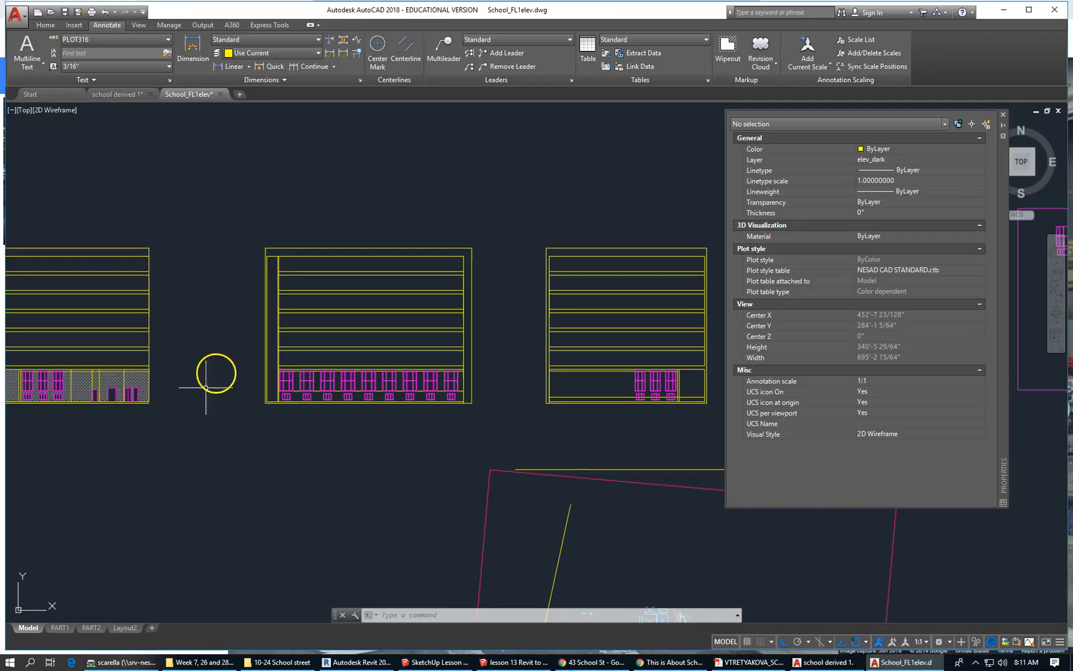
Add a 9' linear dimension from the wall corner to the window sill, placed above the end window.
scroll(342, 395, "up", 3)
scroll(350, 419, "up", 2)
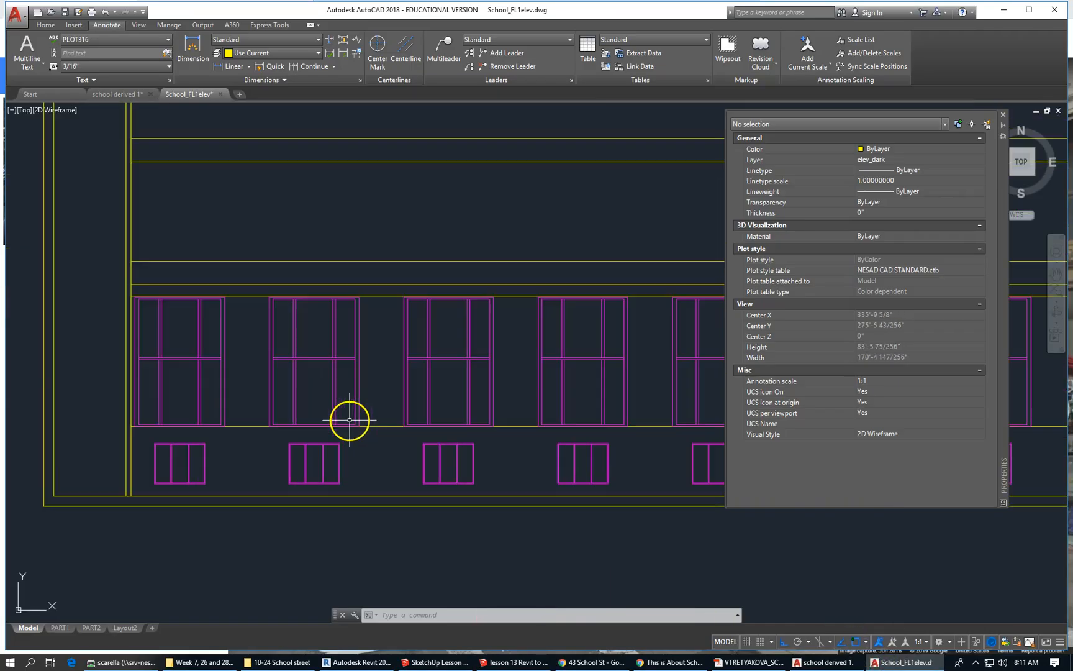
scroll(267, 350, "down", 2)
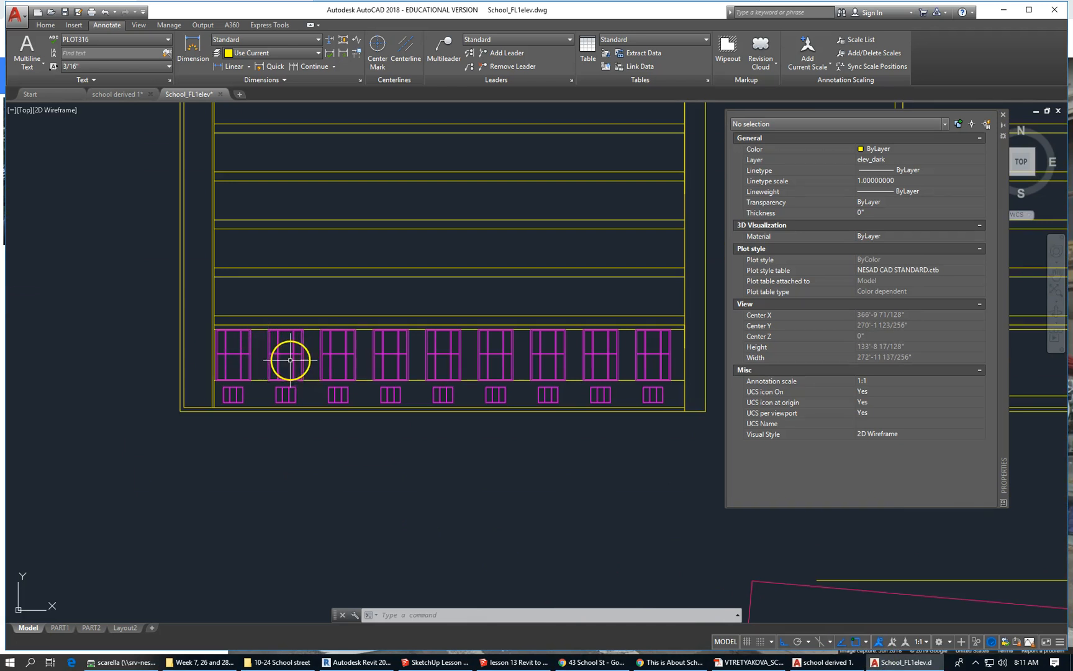
scroll(290, 354, "up", 4)
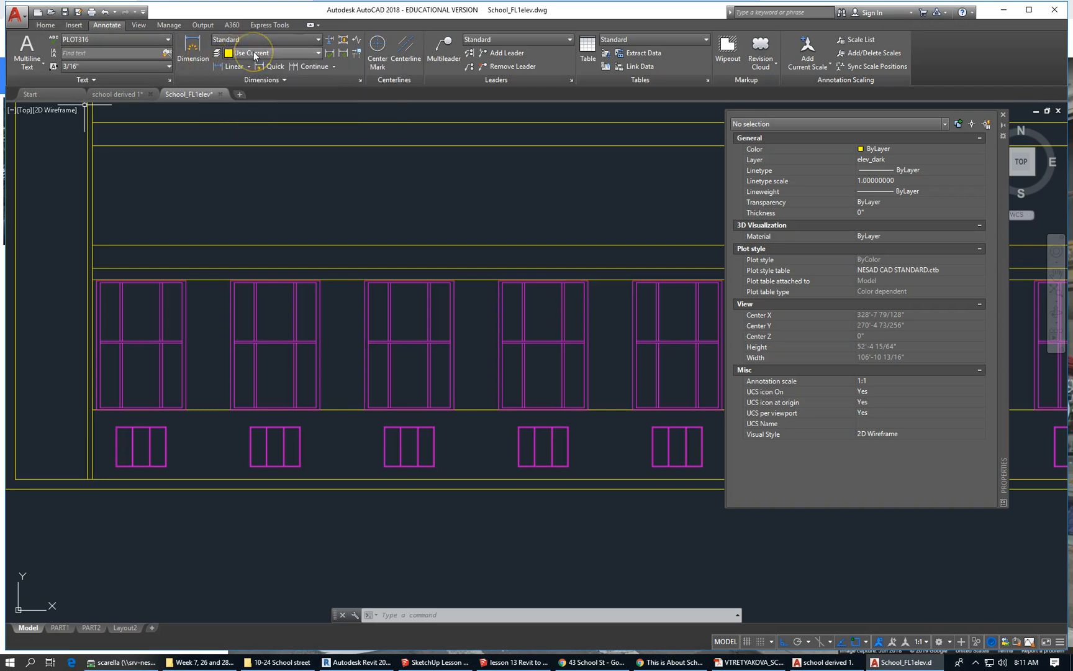
left_click(192, 49)
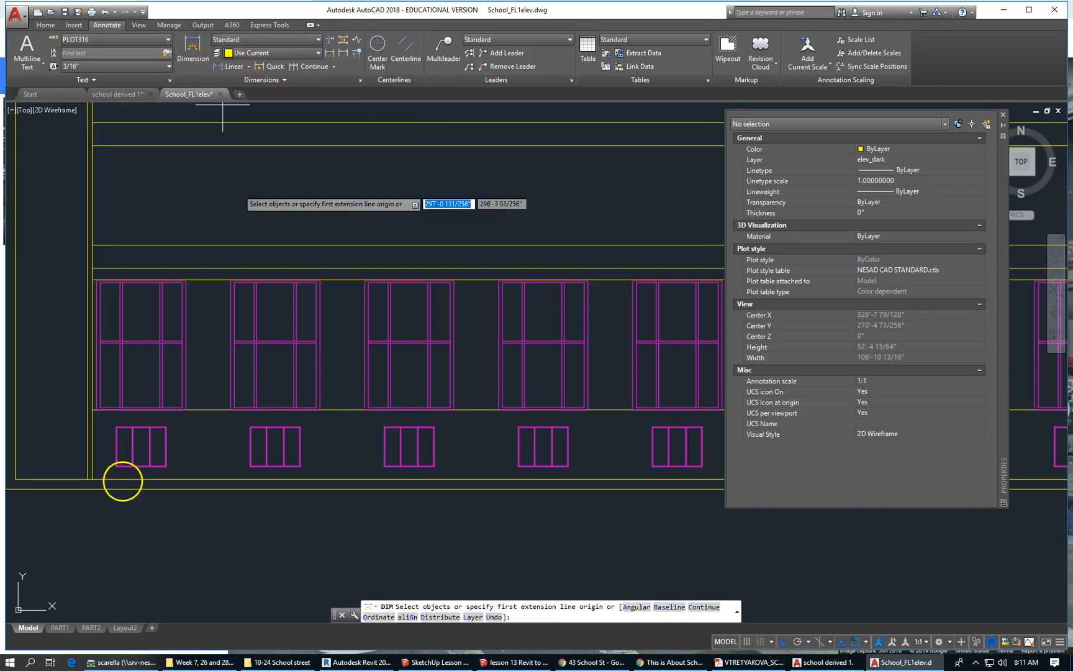
left_click(94, 409)
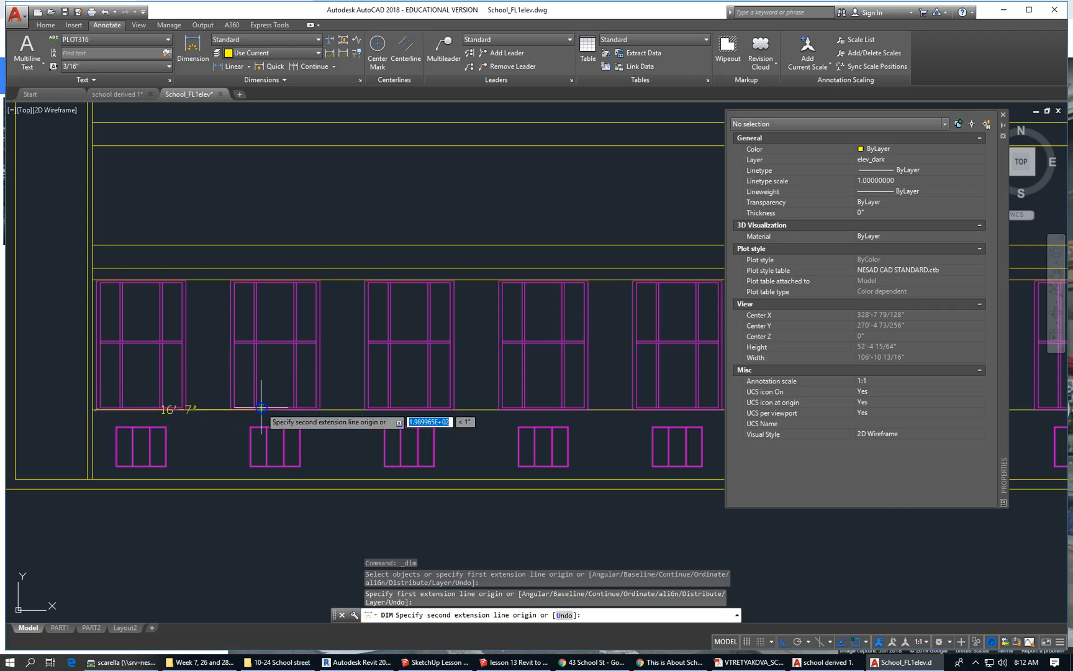
scroll(179, 410, "up", 5)
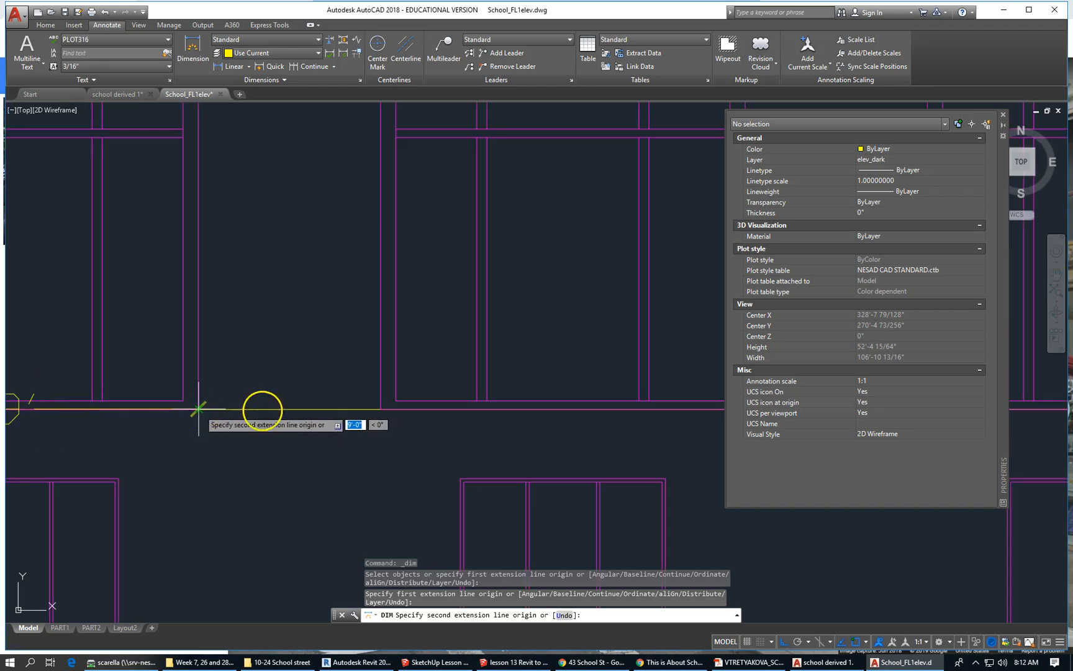
scroll(396, 412, "down", 5)
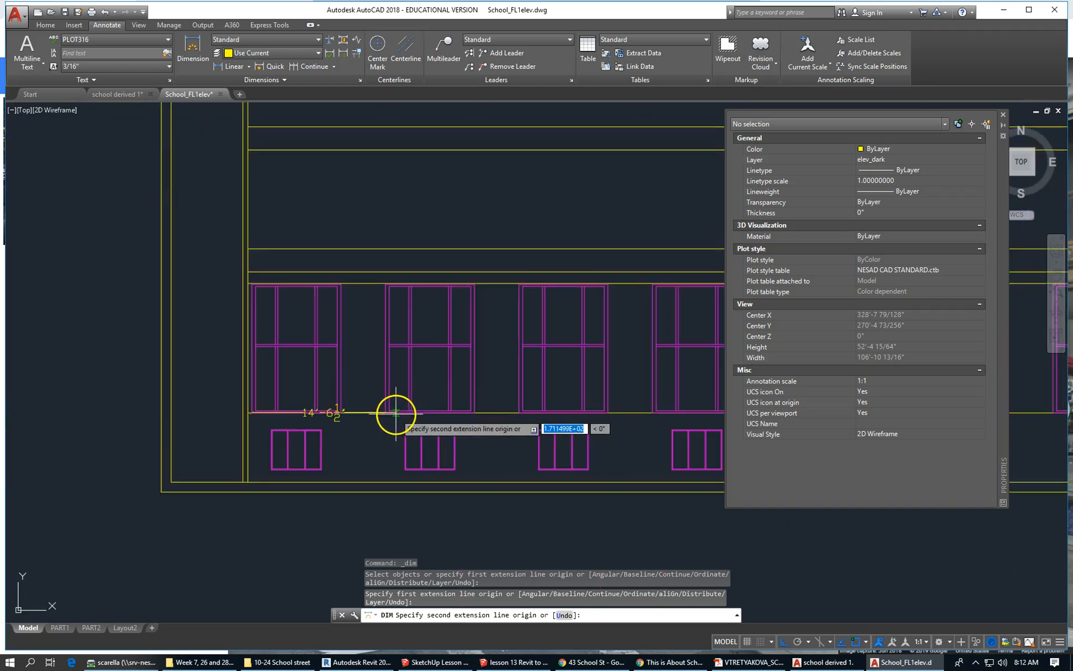
left_click(341, 412)
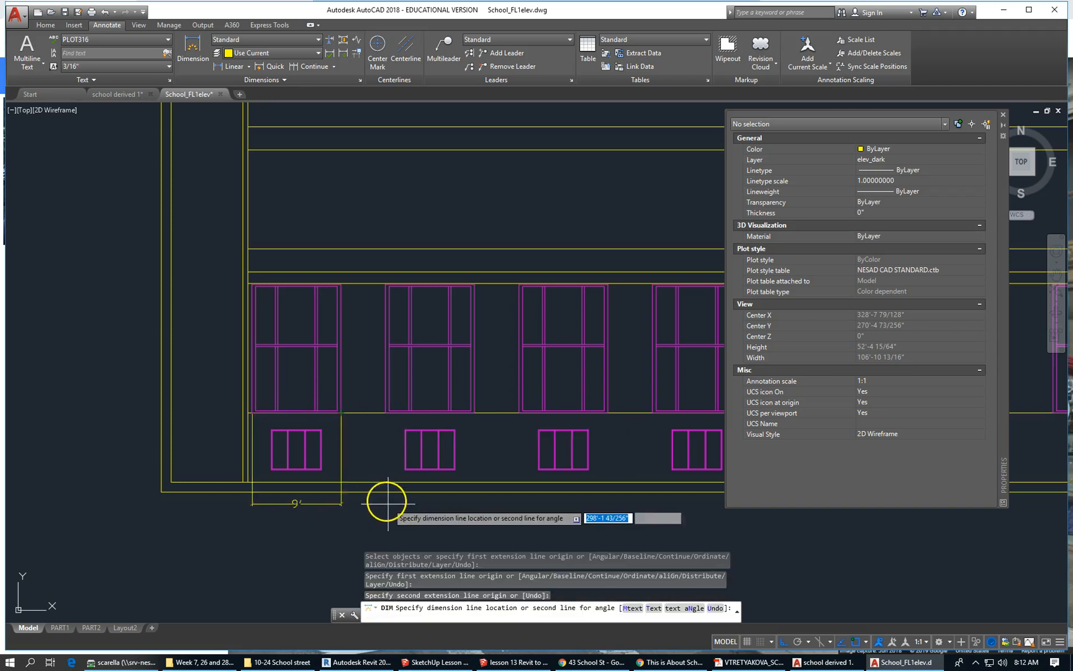
left_click(311, 220)
Cancel the restarted dimension command and zoom out.
key("Escape")
scroll(233, 416, "down", 4)
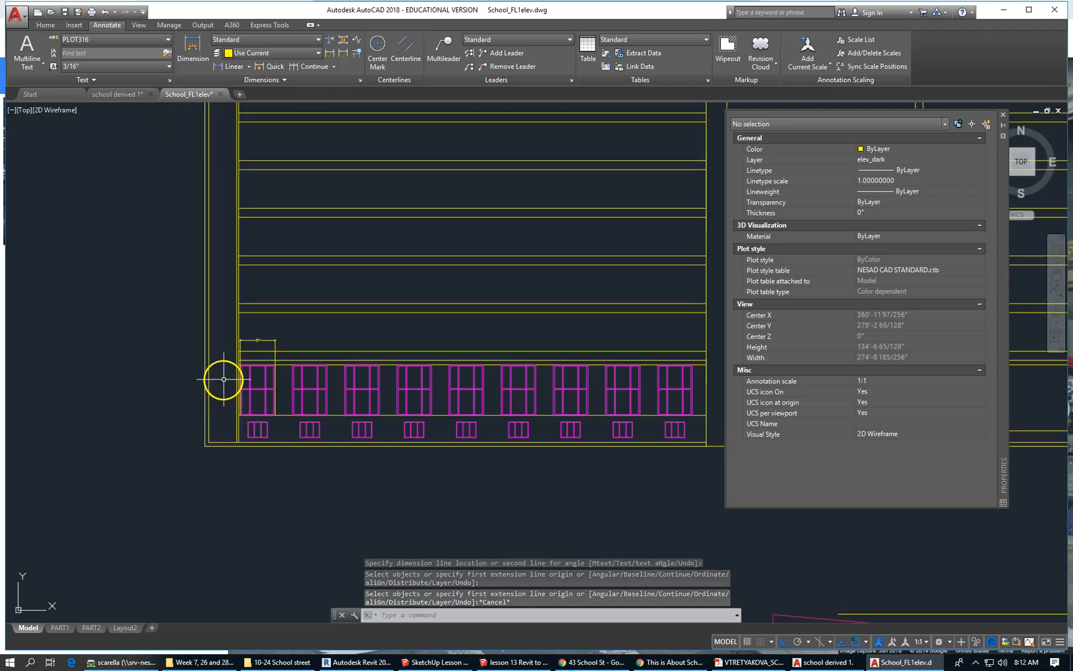
scroll(180, 378, "down", 4)
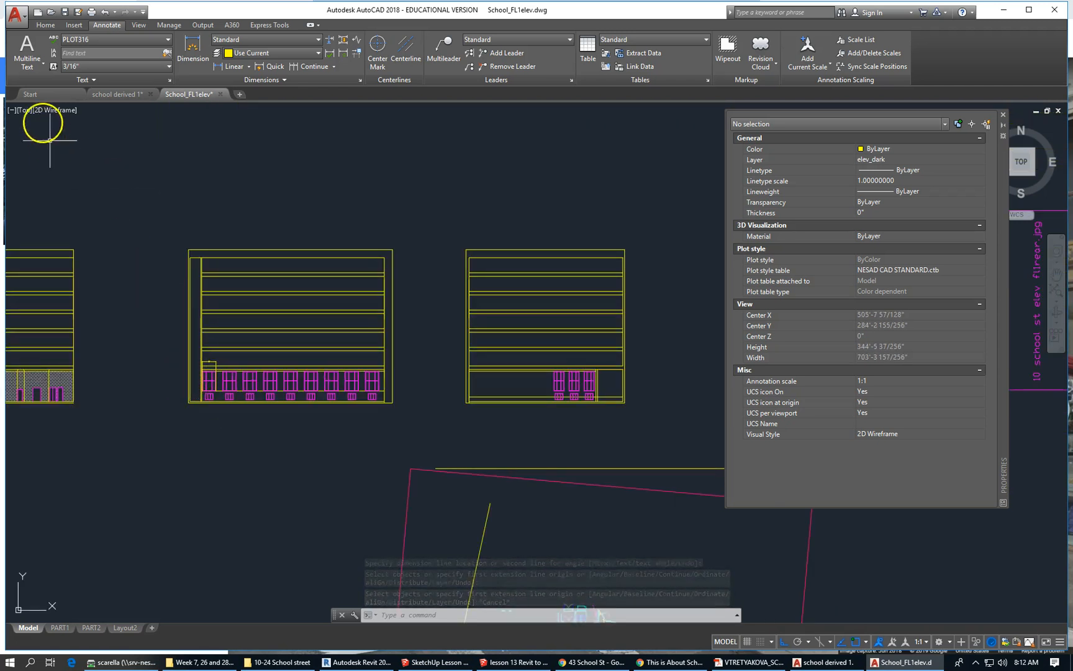
Window-select the middle elevation and copy its 243 objects.
left_click(152, 182)
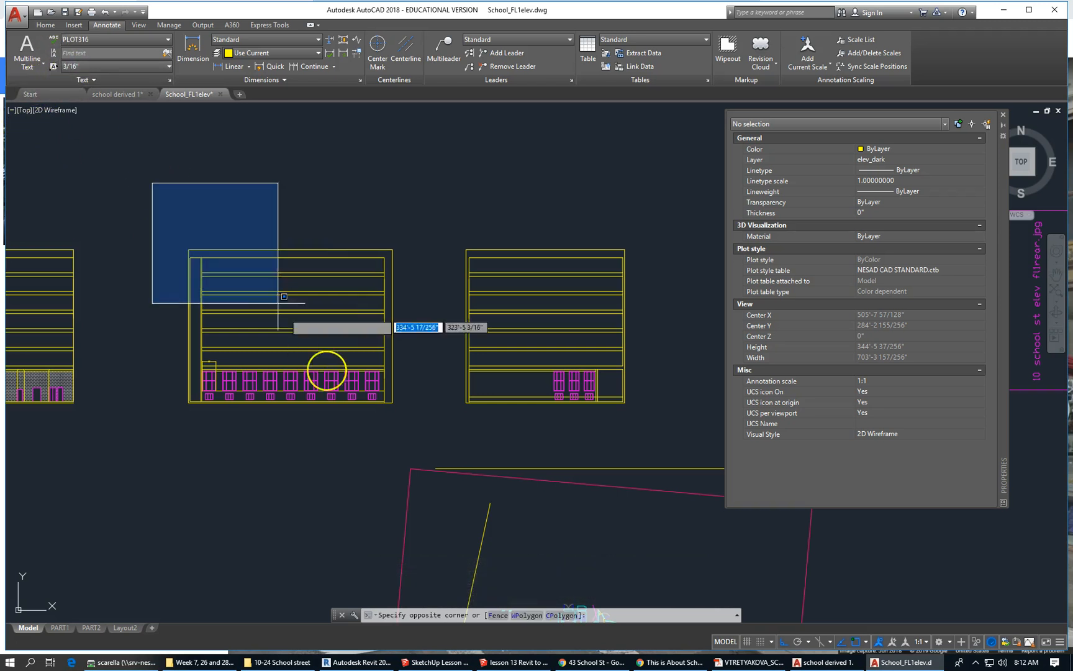
left_click(436, 434)
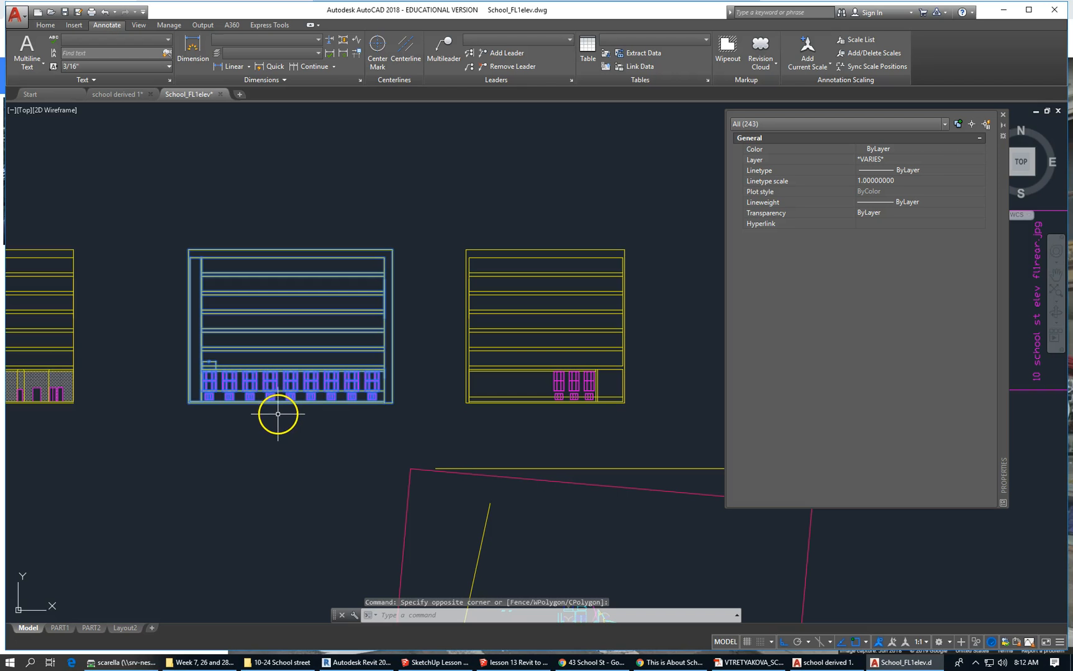
key("ctrl+c")
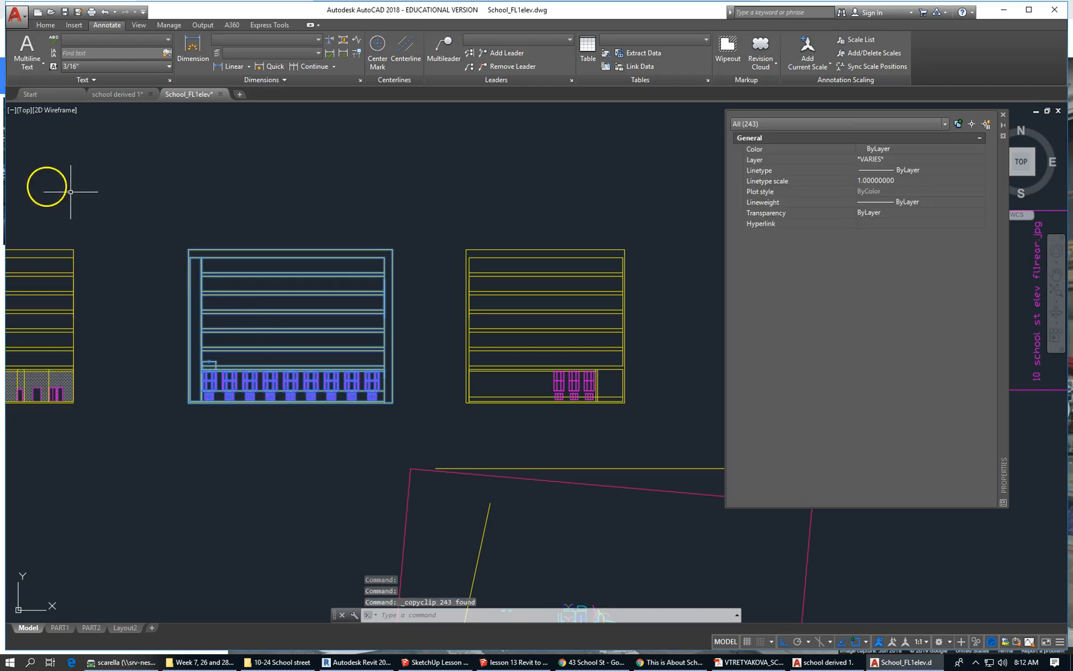
Start a new drawing from acad.dwt and paste the copied elevation into it.
left_click(17, 16)
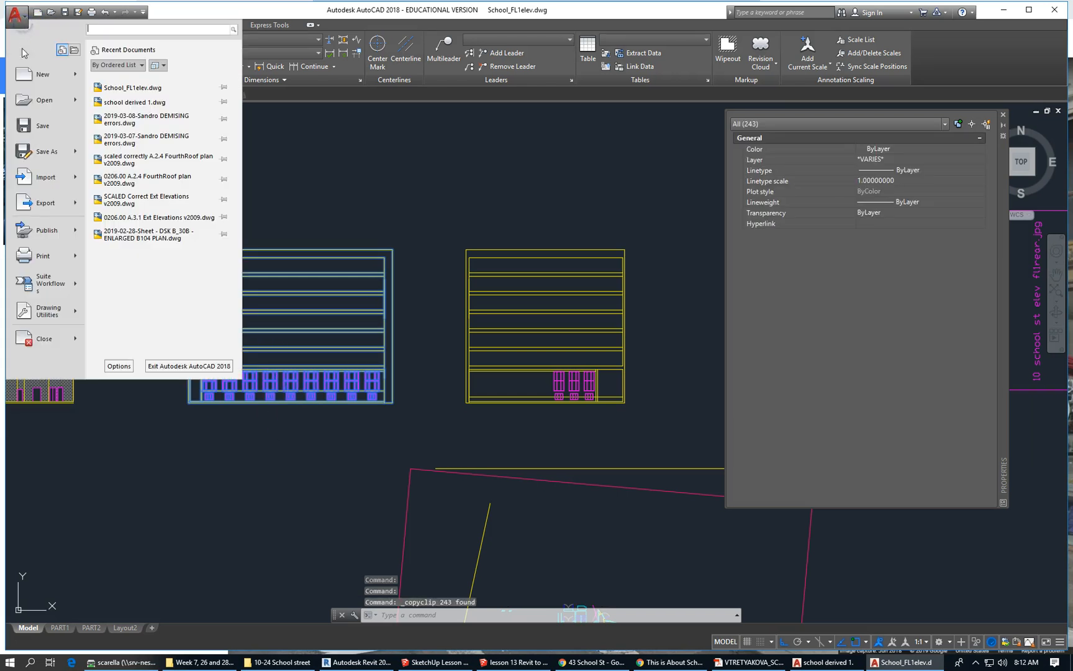
left_click(53, 76)
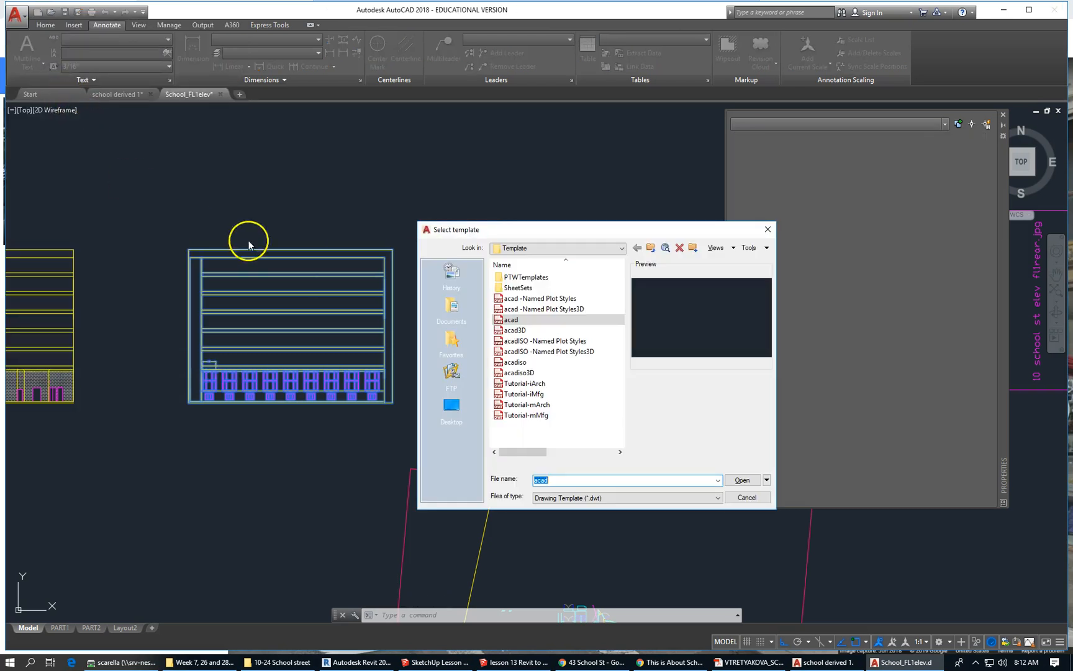
left_click(742, 480)
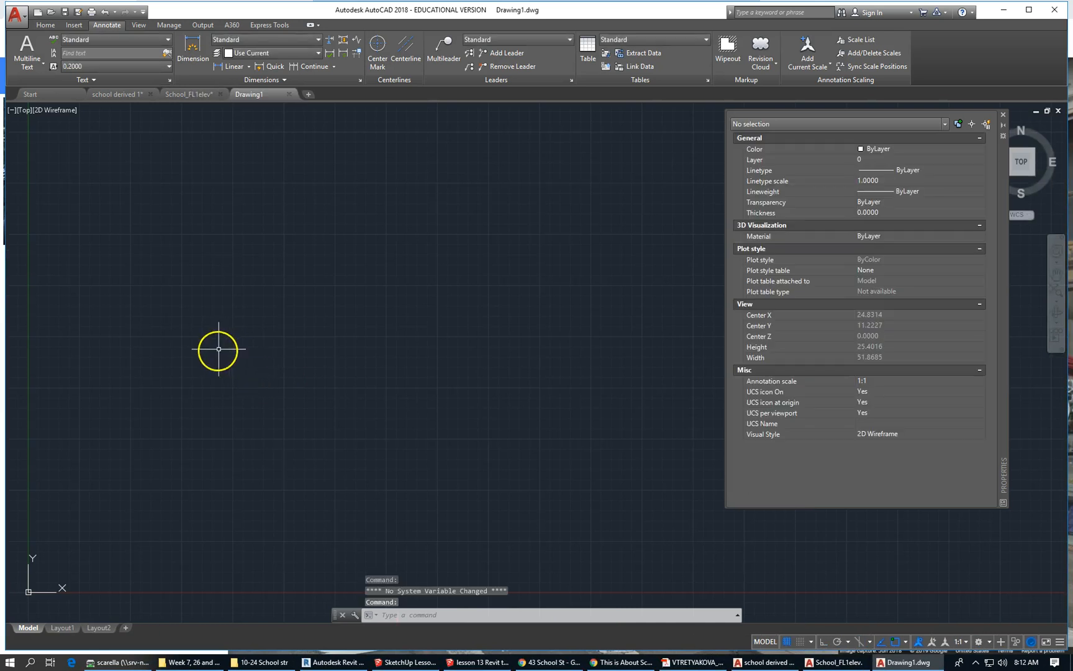
key("ctrl+v")
left_click(182, 478)
scroll(177, 477, "down", 15)
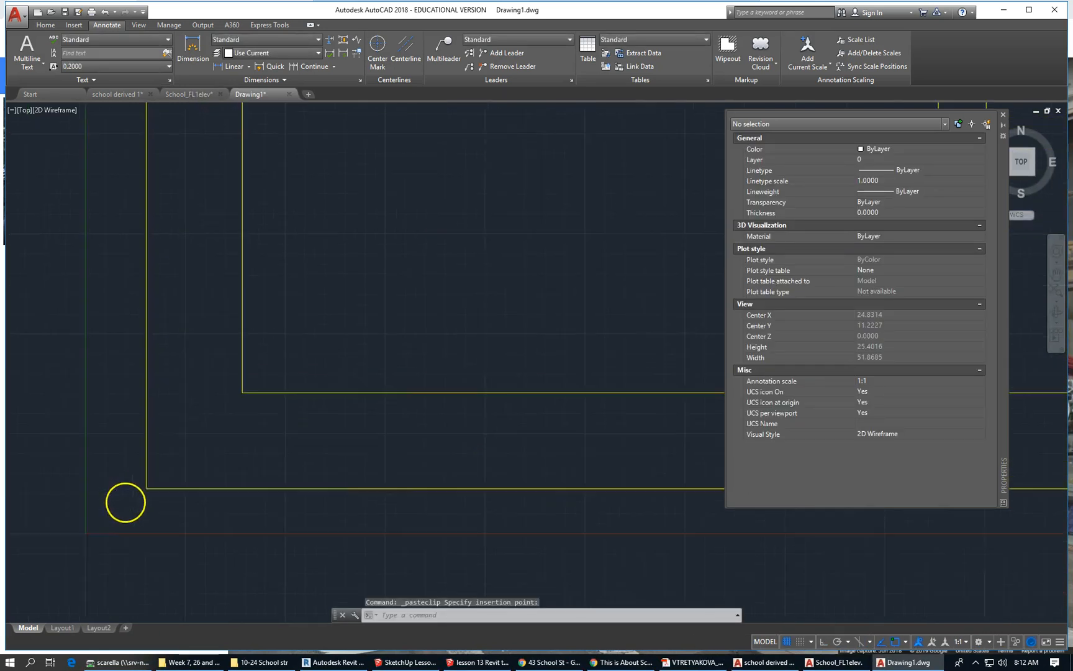
scroll(180, 488, "up", 4)
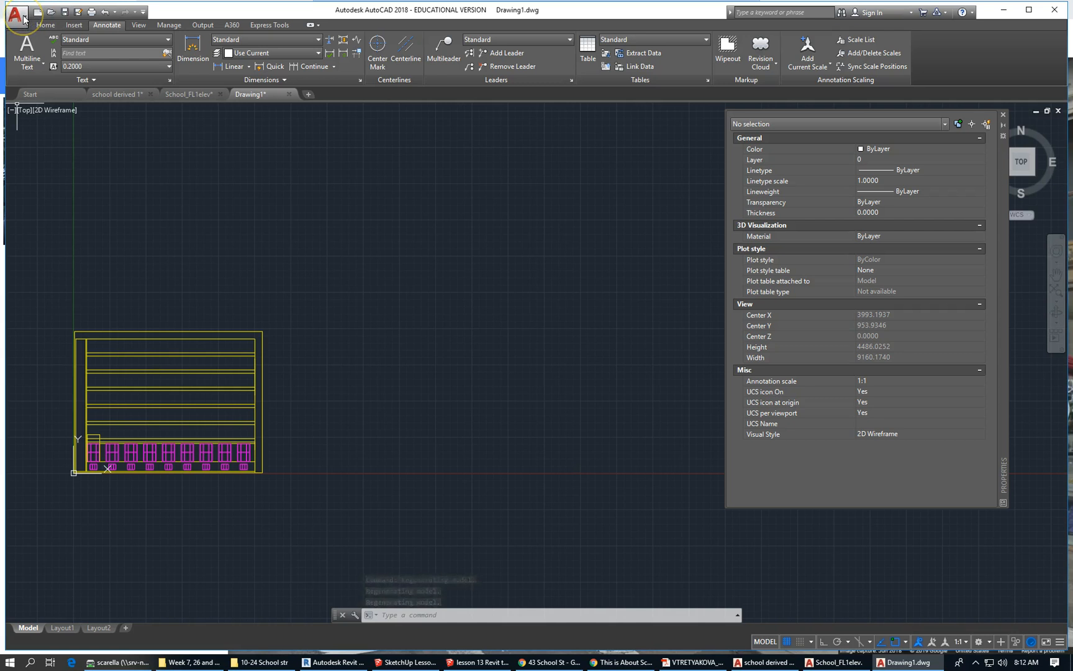
left_click(18, 15)
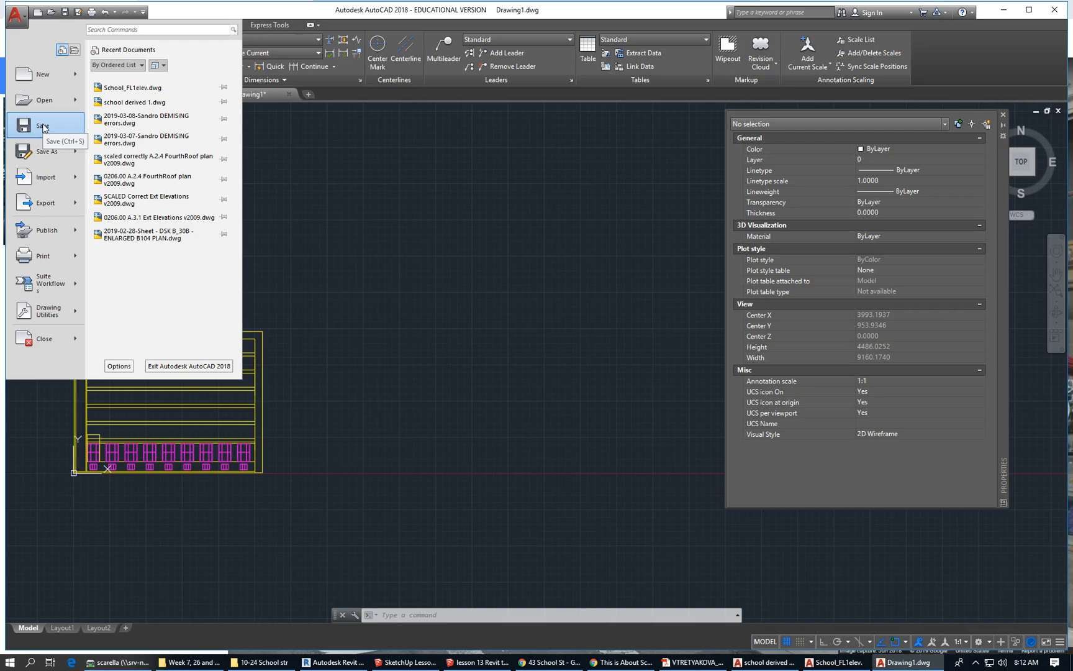
Save the drawing as 'rear facade of school street' in AutoCAD 2007/LT2007 Drawing format.
mouse_move(45, 151)
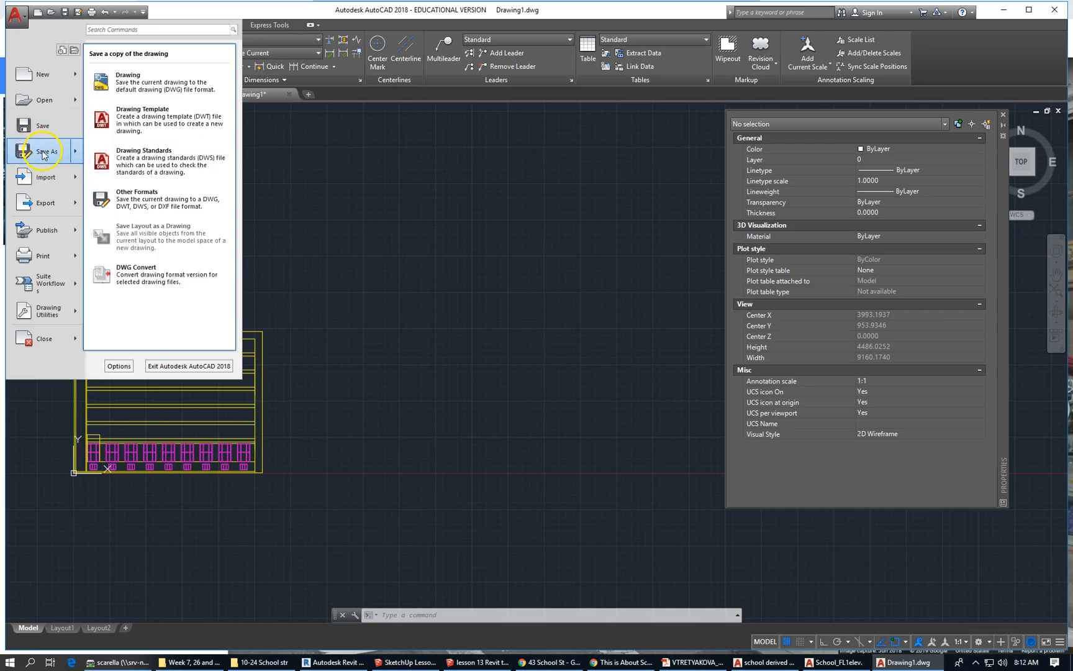
left_click(165, 86)
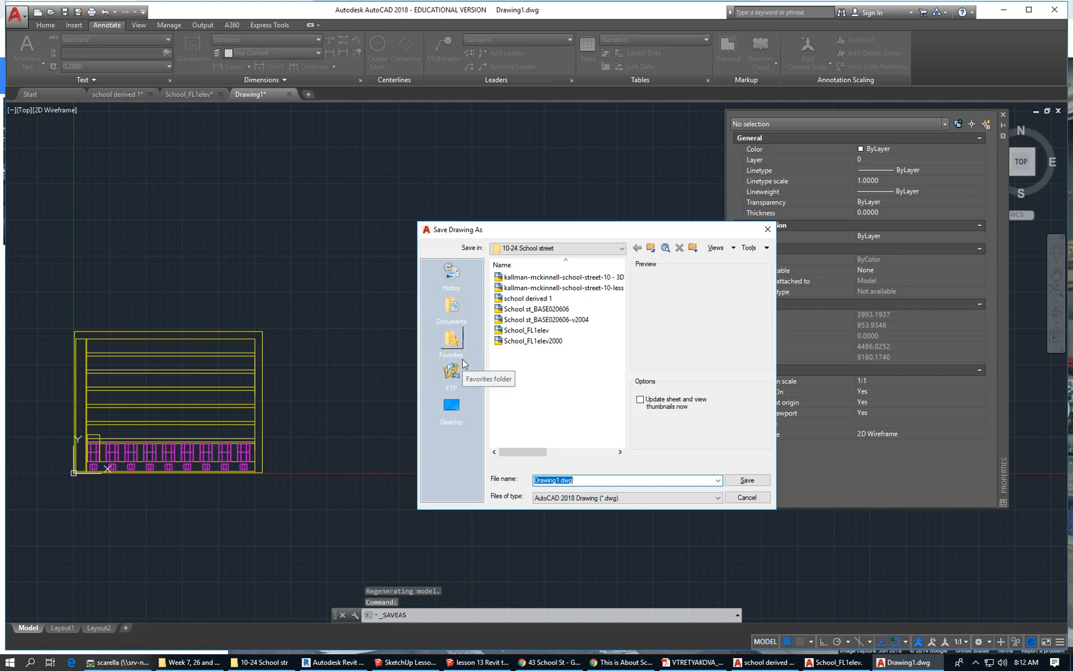
left_click(711, 498)
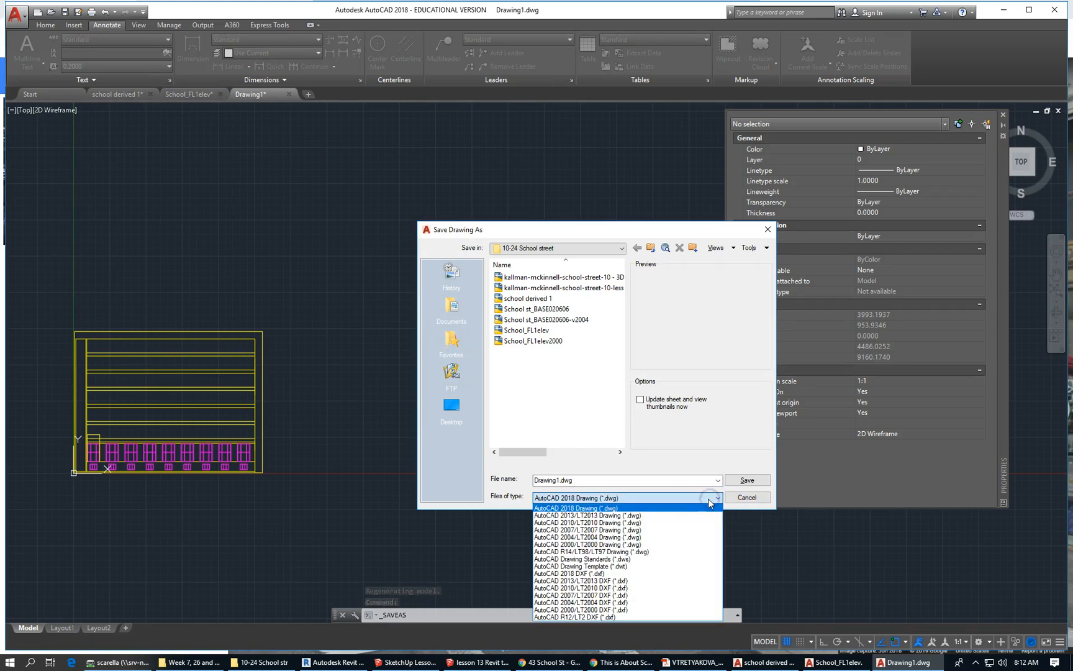
left_click(635, 529)
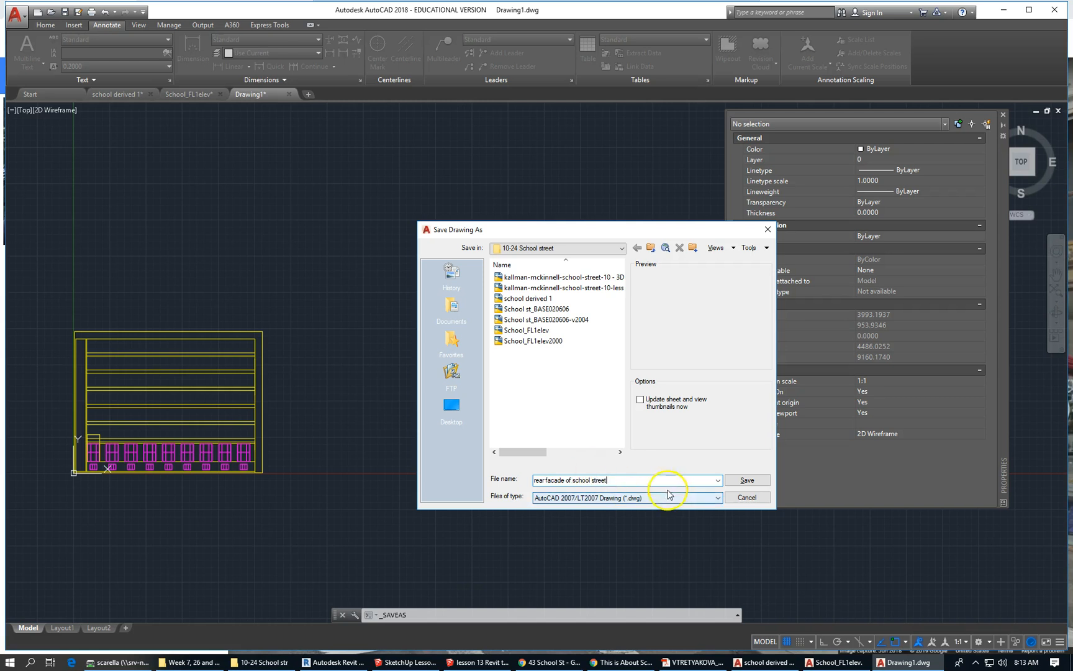
left_click(748, 479)
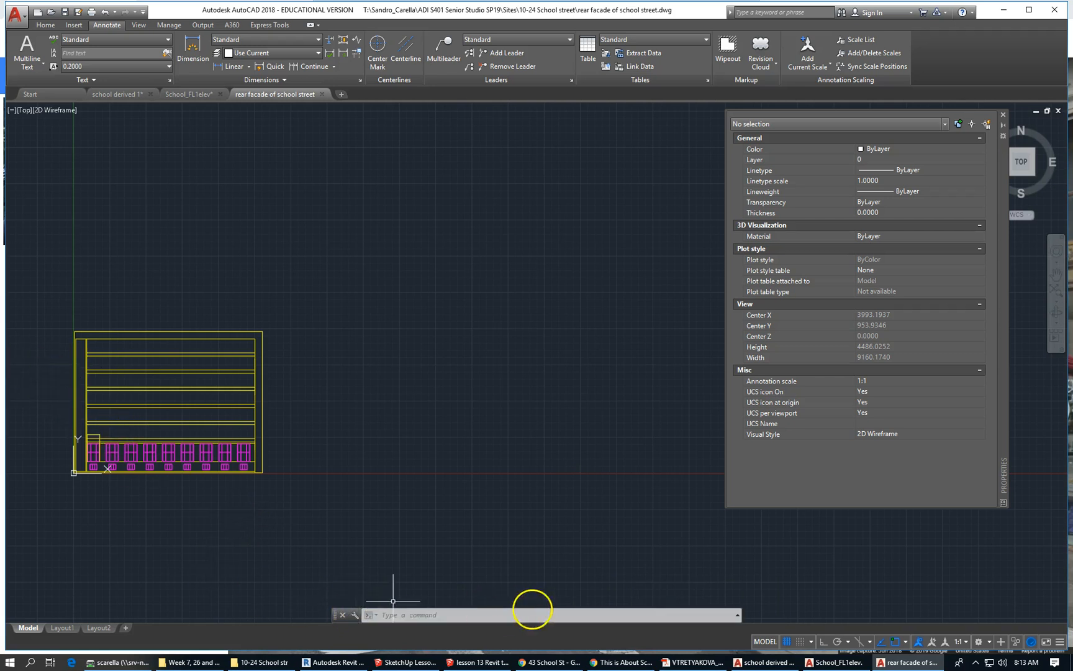
mouse_move(384, 664)
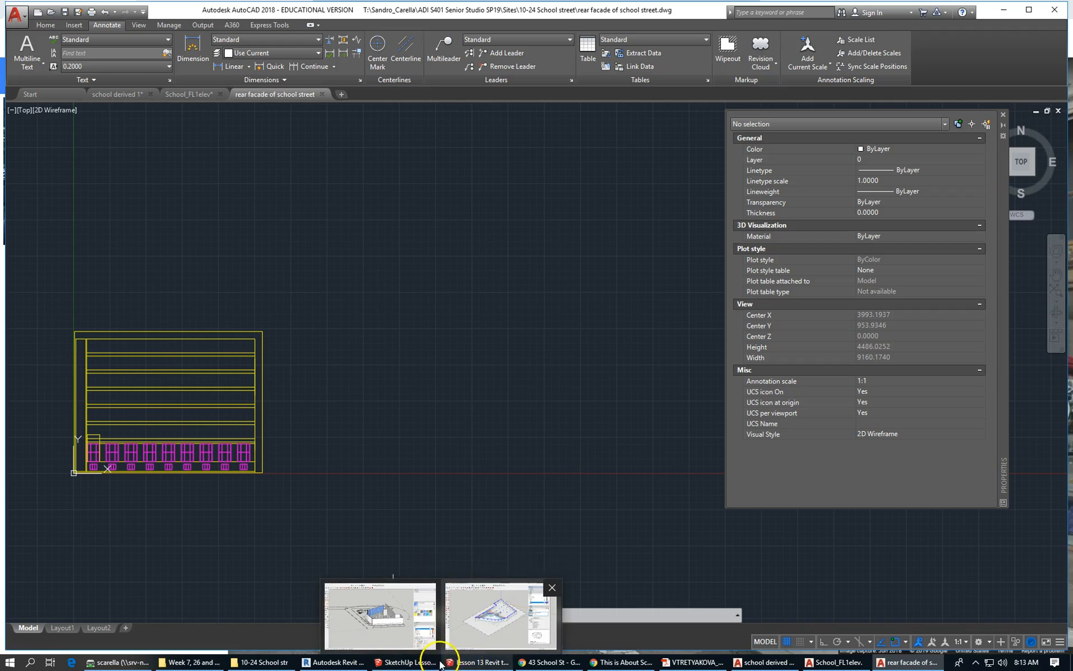
Switch to the SketchUp school street model, dismissing the save prompt.
left_click(420, 663)
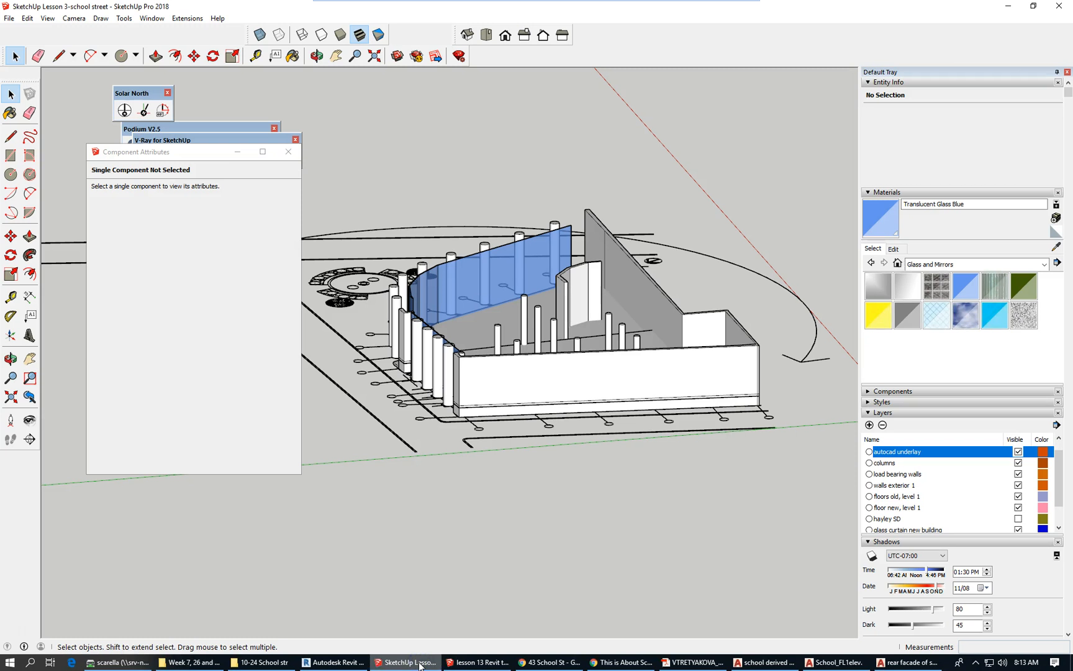
left_click(403, 635)
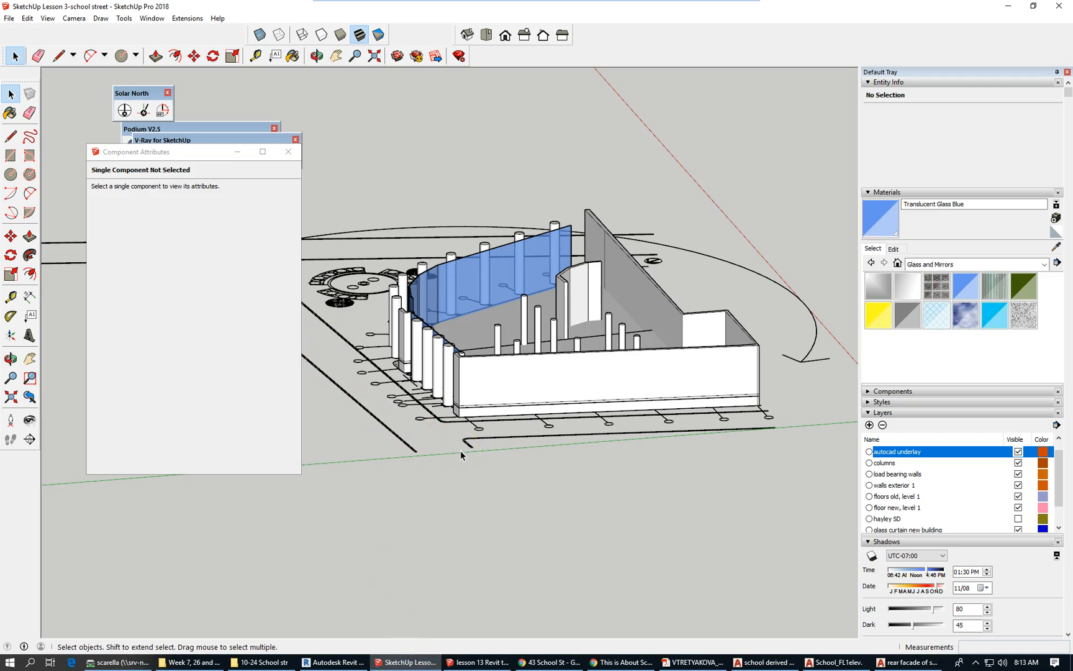
scroll(461, 455, "down", 2)
left_click(27, 35)
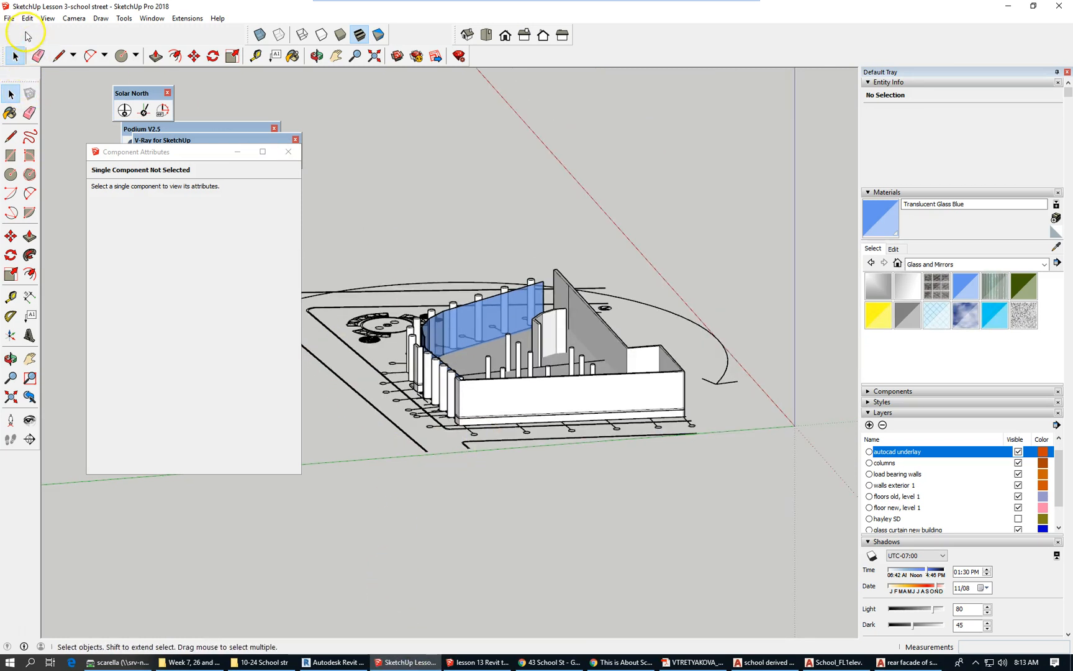
left_click(11, 19)
left_click(19, 31)
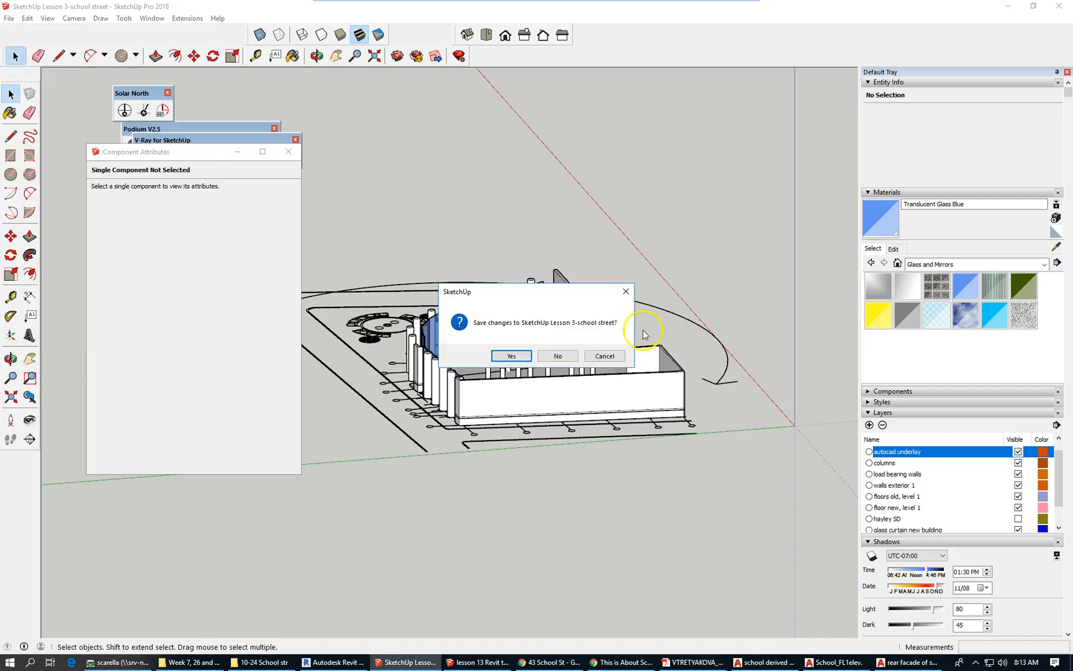
left_click(600, 355)
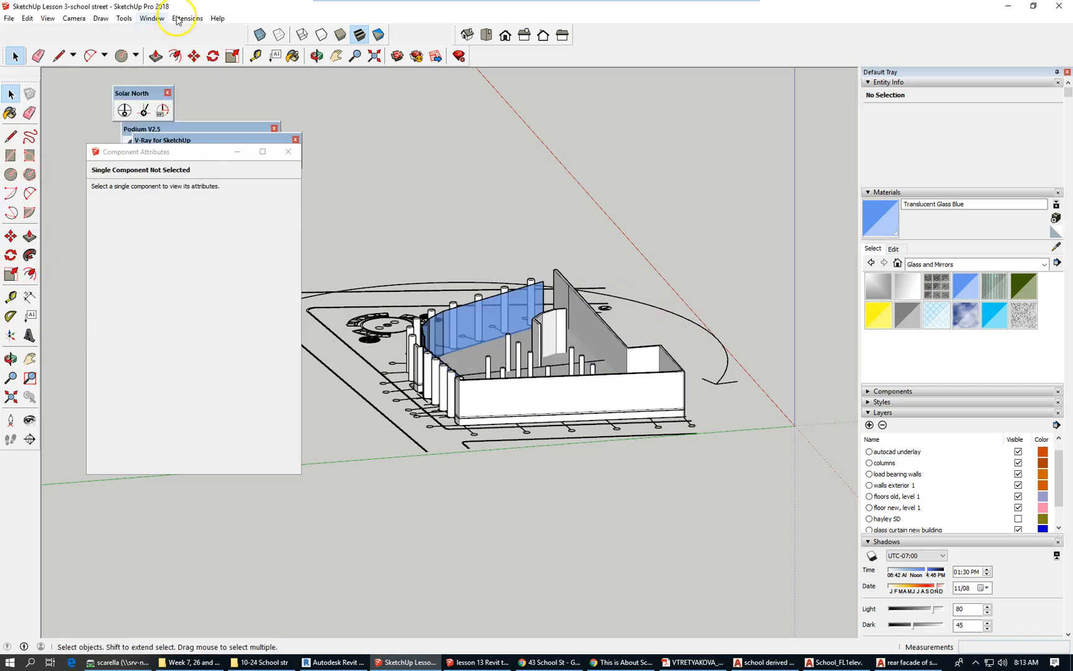
Import rear facade of school street.dwg into the model.
left_click(10, 18)
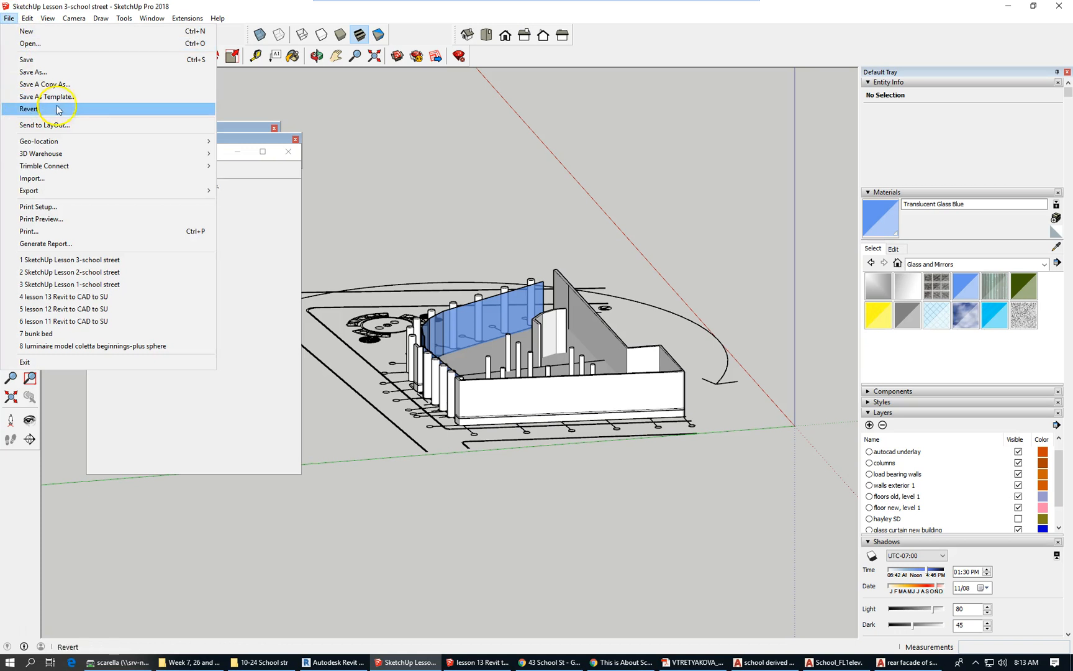
left_click(85, 180)
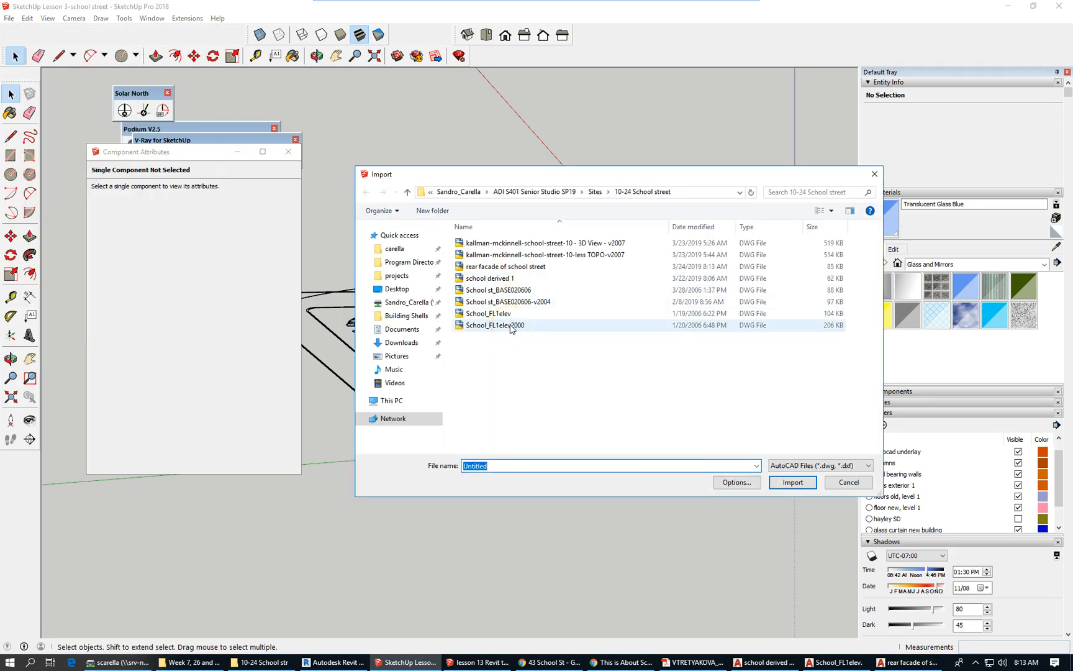
left_click(517, 266)
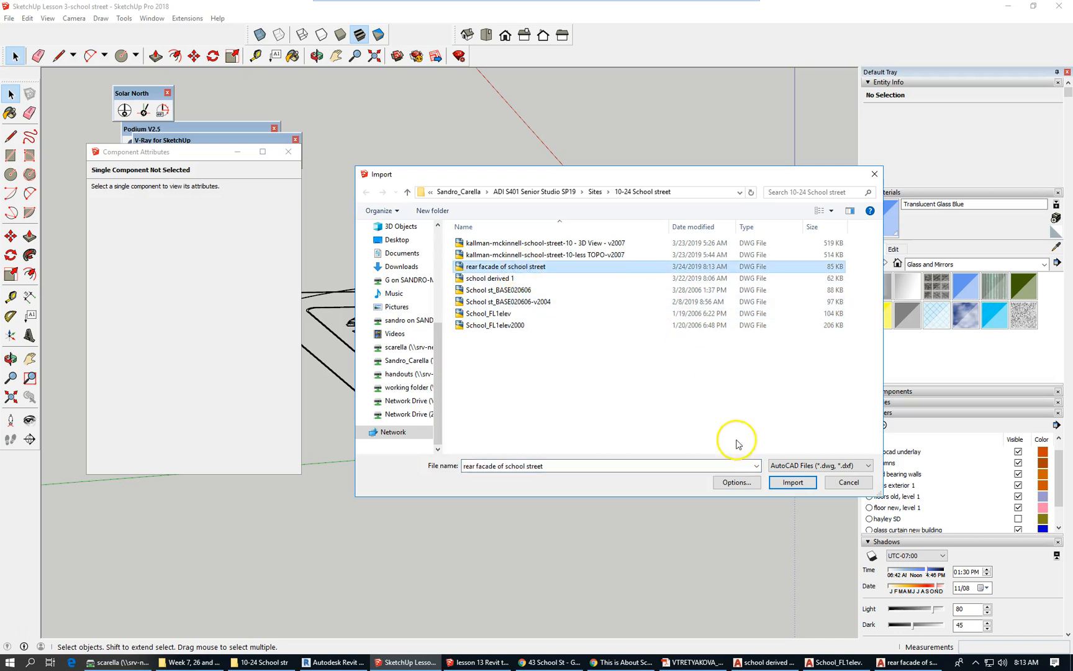
left_click(791, 482)
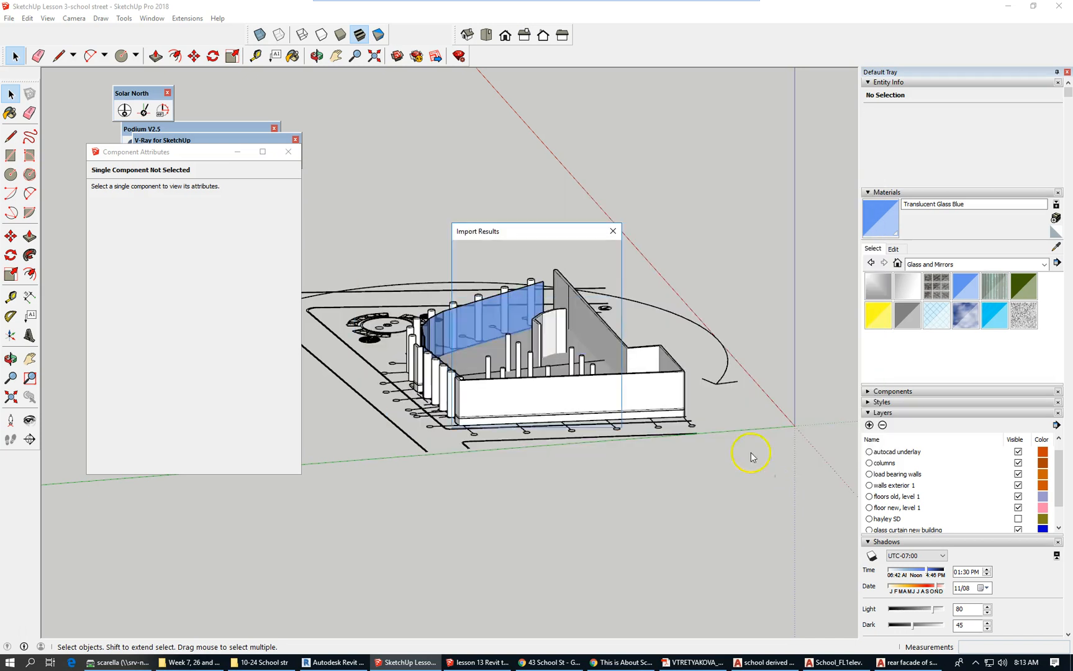
Close the import summary and place the rear facade component at the site's right corner.
left_click(607, 412)
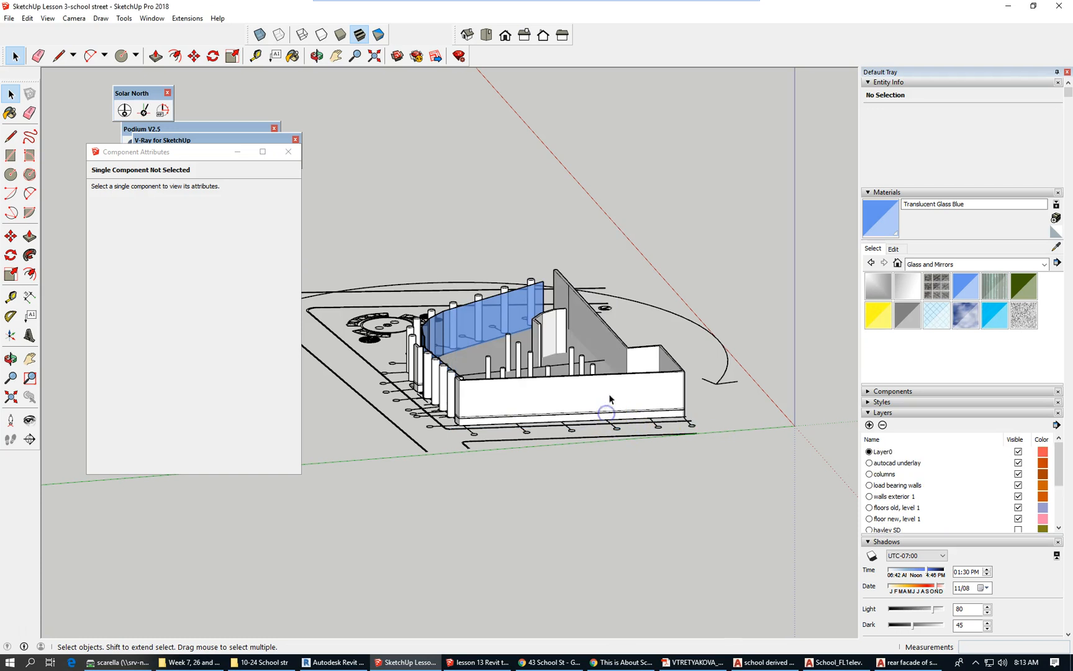
scroll(609, 388, "down", 3)
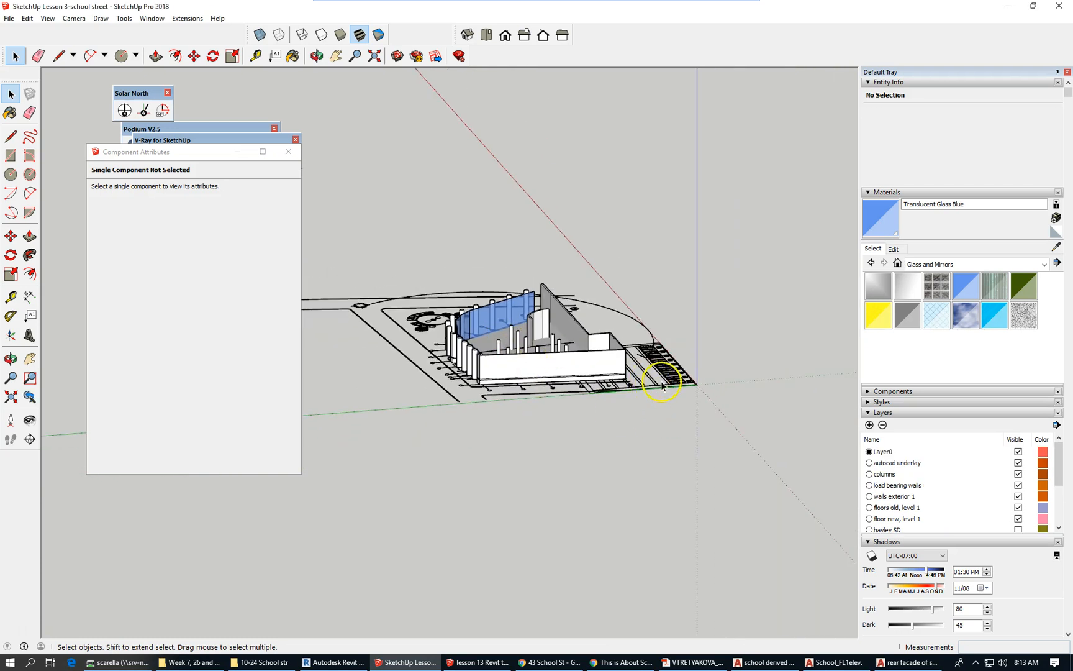
left_click(662, 386)
scroll(672, 416, "up", 2)
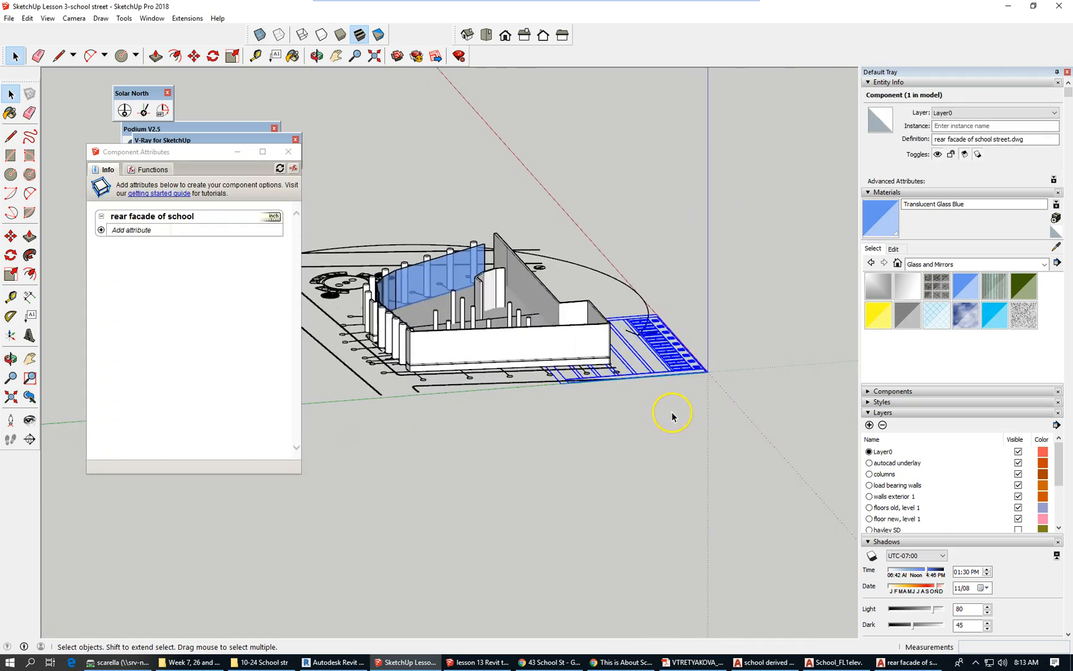
scroll(672, 416, "up", 1)
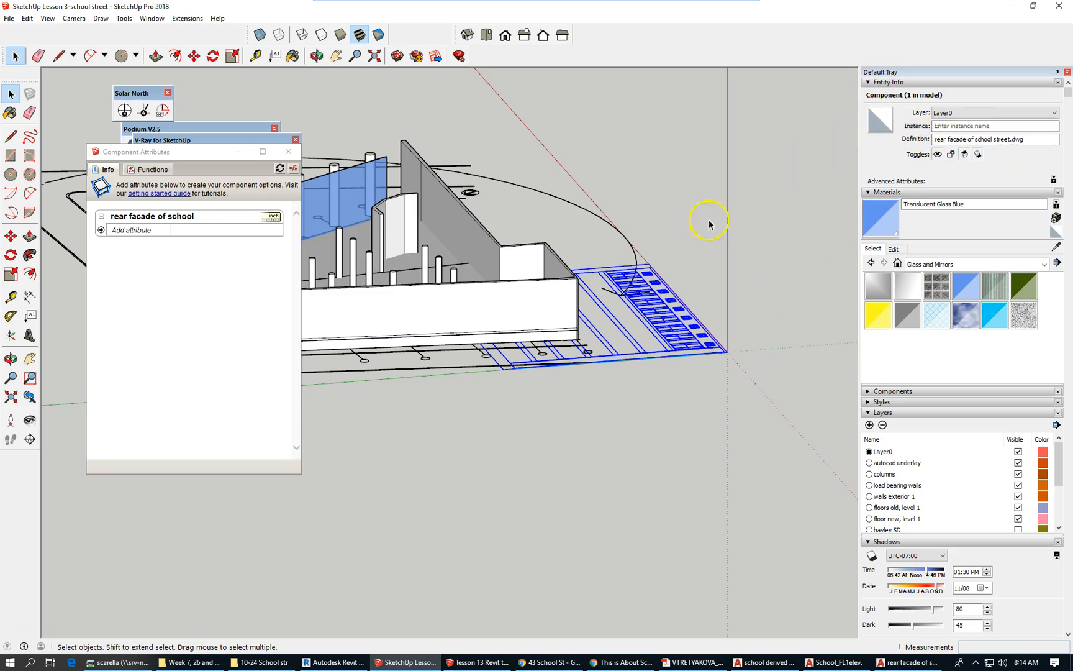
scroll(400, 304, "down", 3)
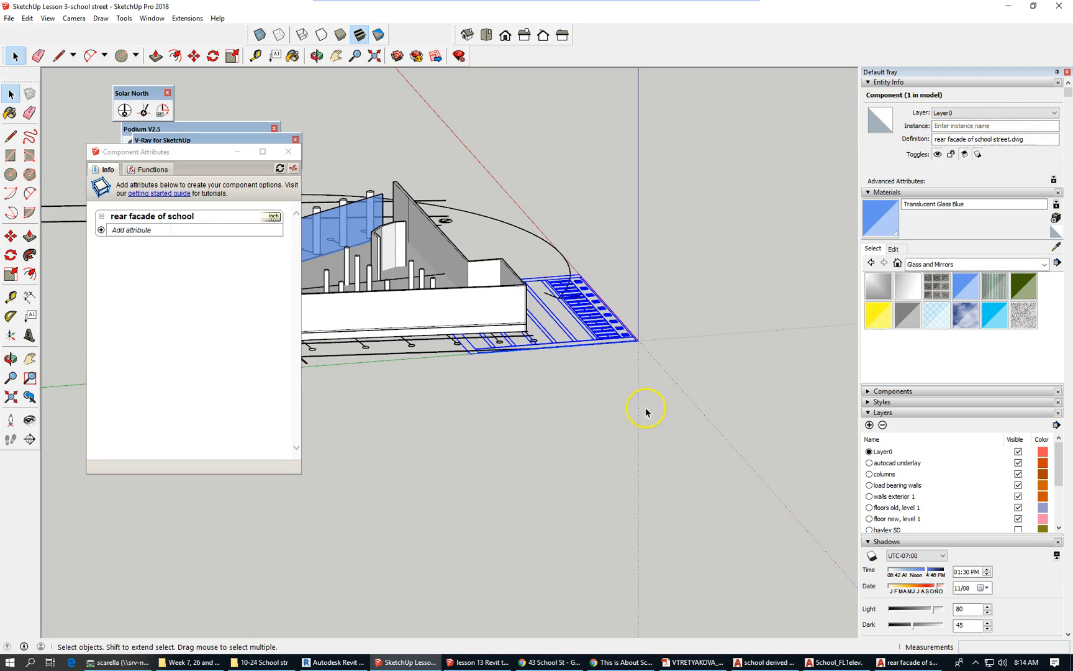
Add a new layer named 'autoCAD elevation underlay' in the Layers tray.
left_click(872, 194)
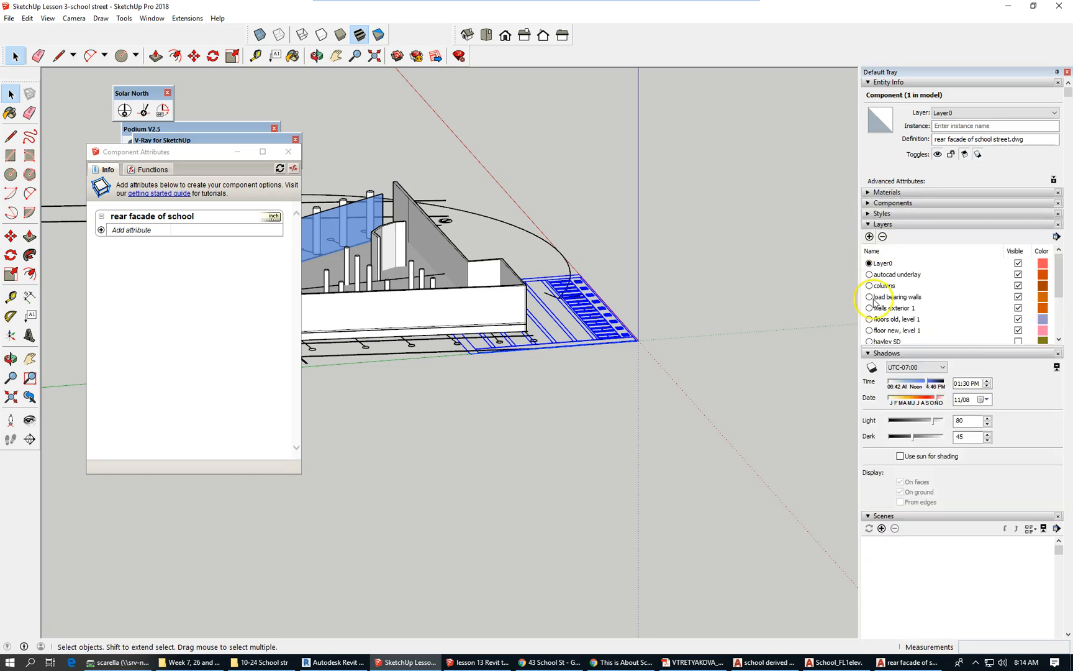
left_click(869, 236)
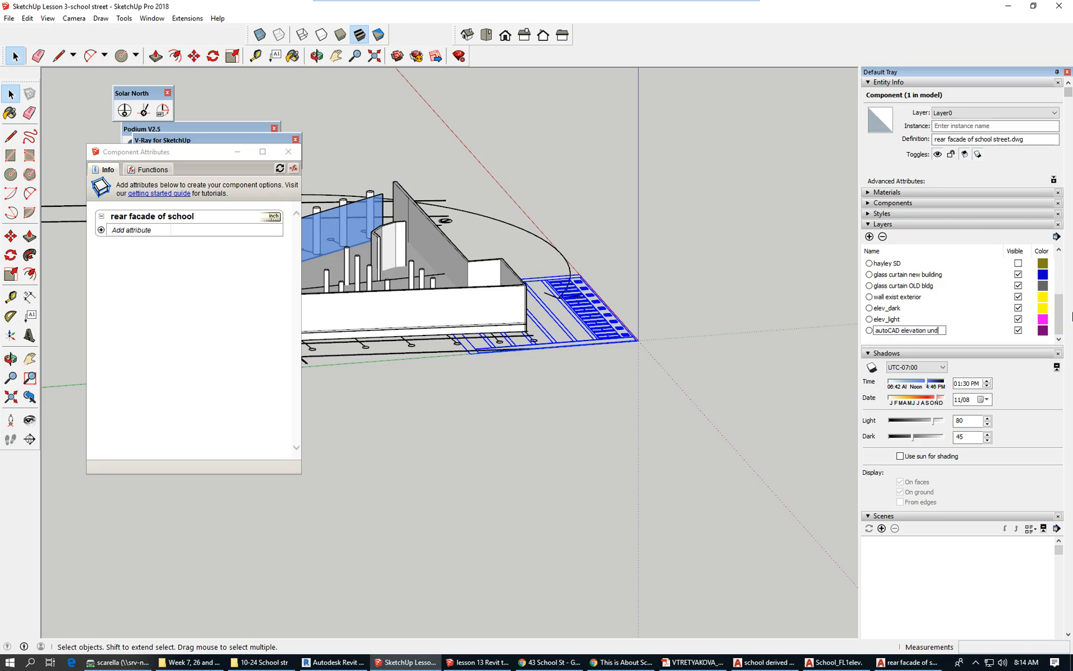
key("Return")
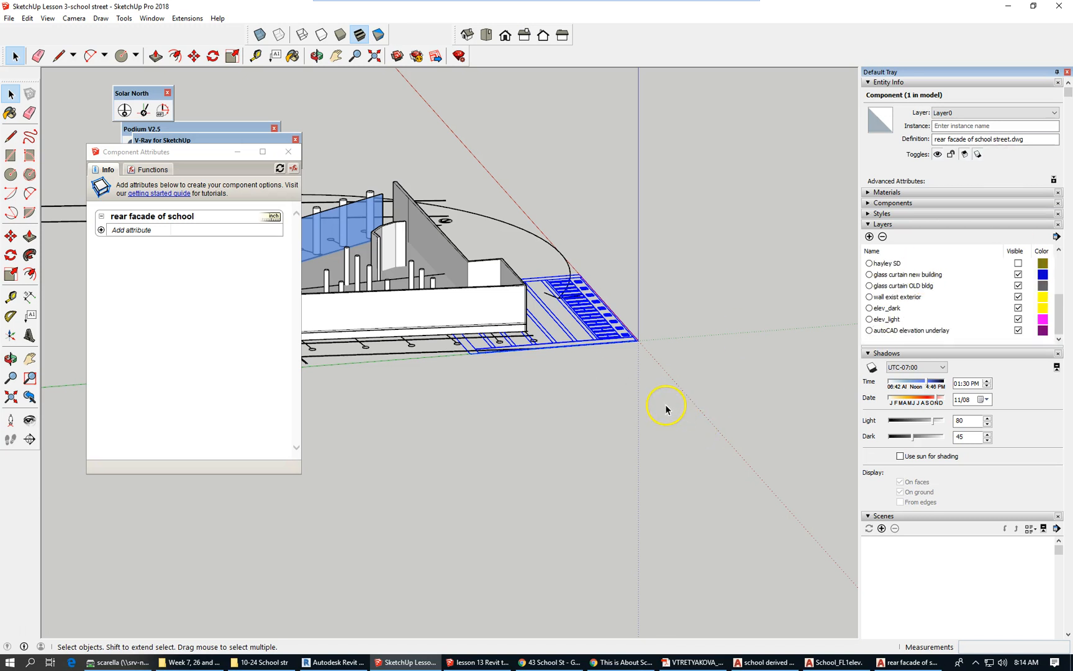
Put the component on the autoCAD elevation underlay layer and toggle the layer's visibility to check it.
left_click(991, 112)
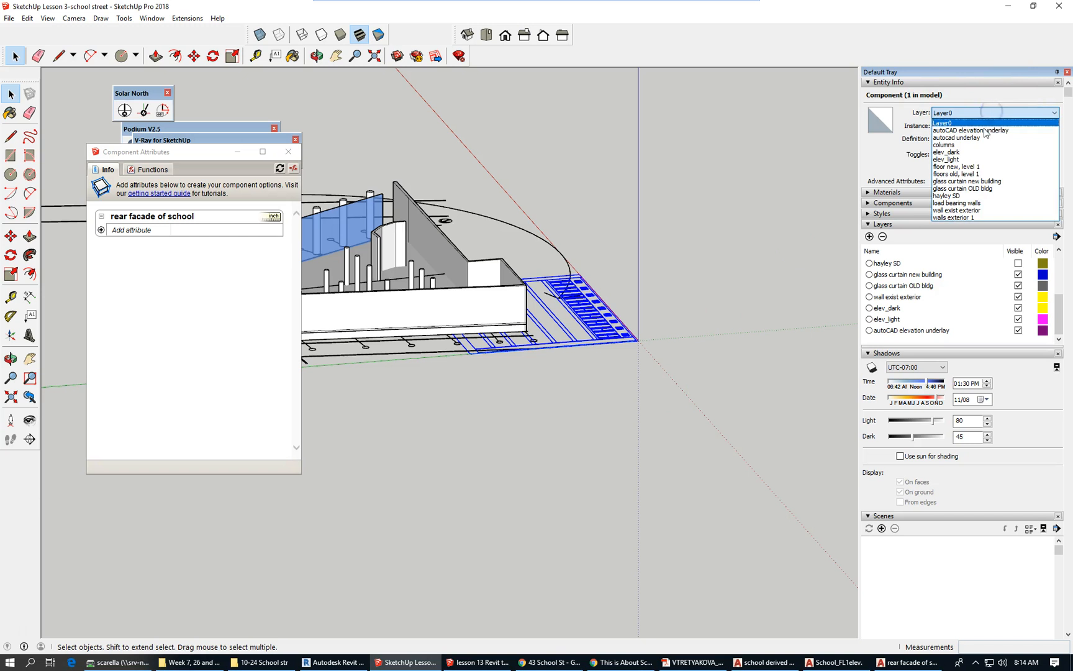
left_click(983, 130)
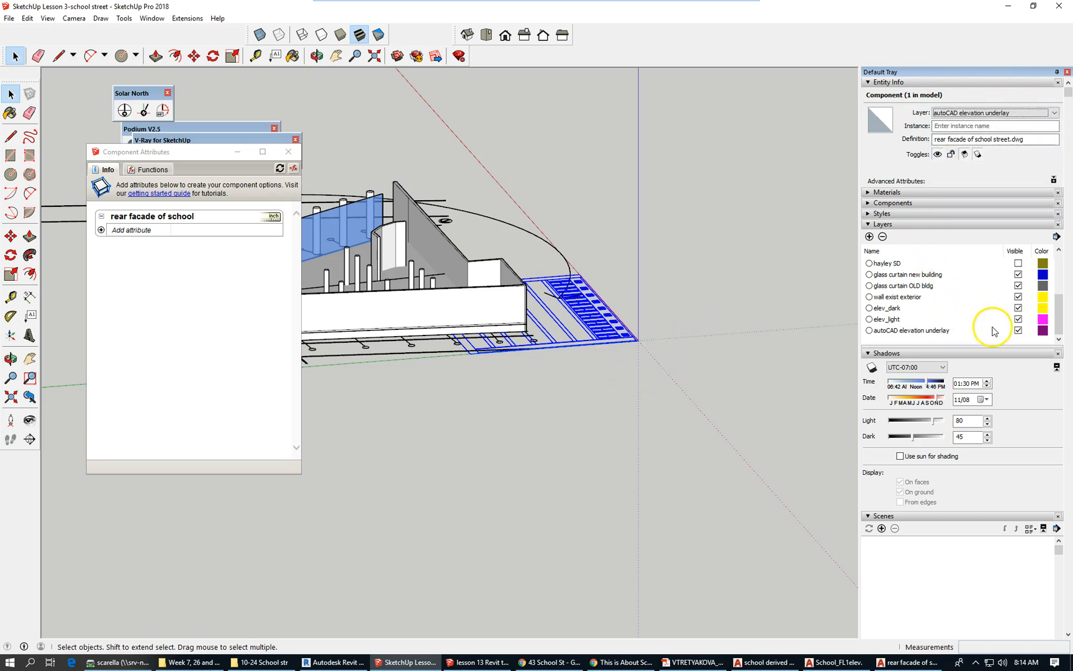
left_click(1019, 329)
left_click(1018, 329)
Select the elevation component, check its context menu, then reselect it.
left_click(596, 319)
scroll(643, 382, "up", 1)
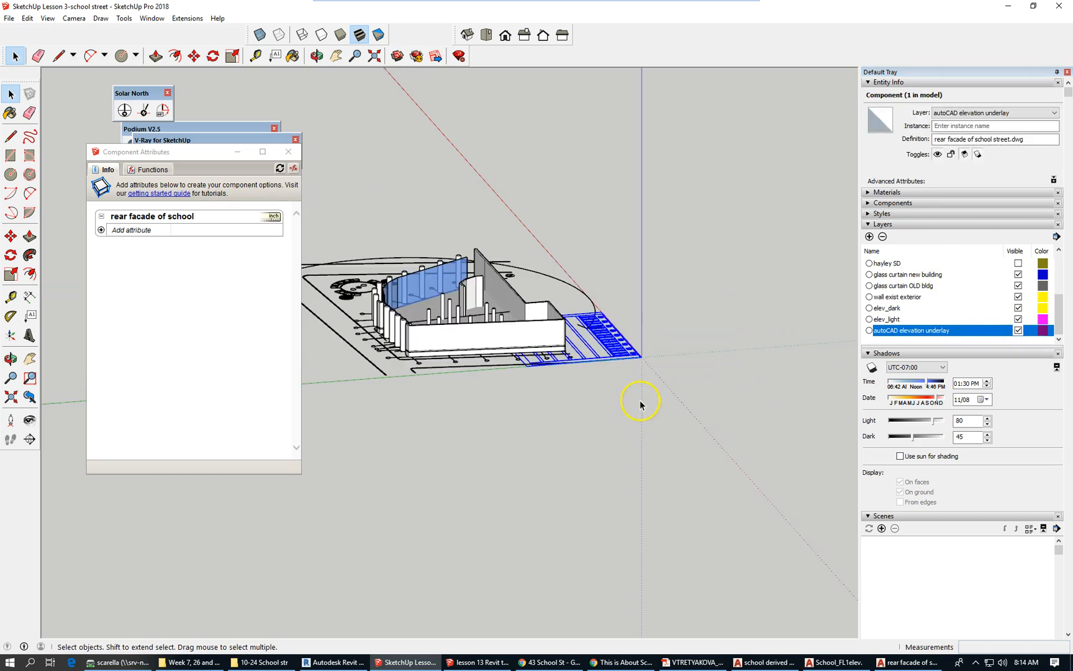
scroll(641, 383, "up", 1)
scroll(642, 383, "up", 1)
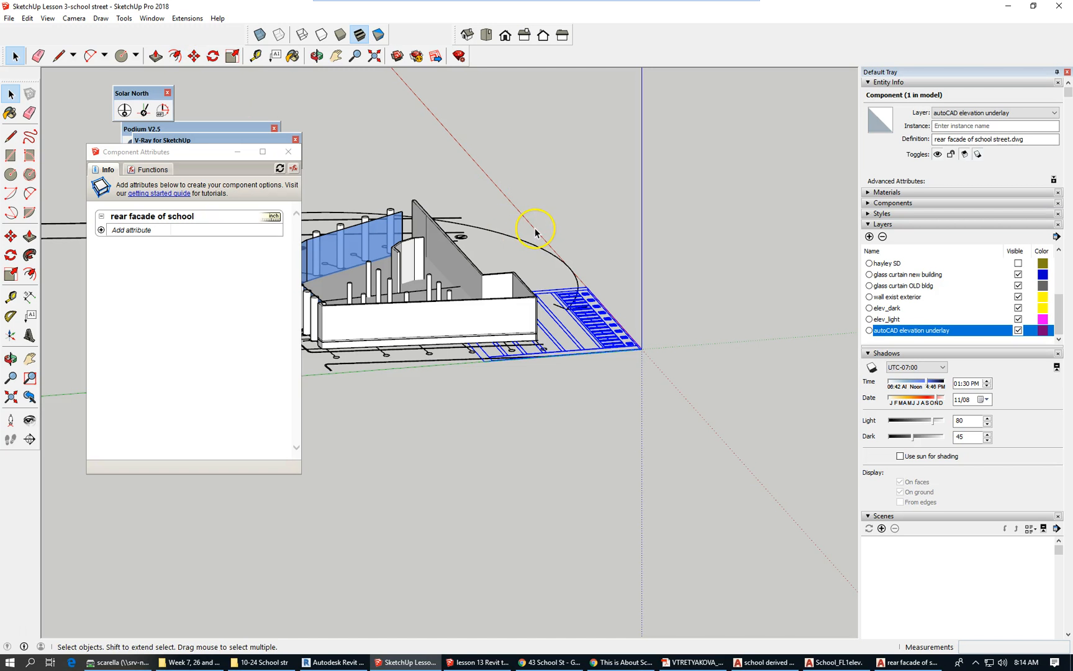
right_click(614, 314)
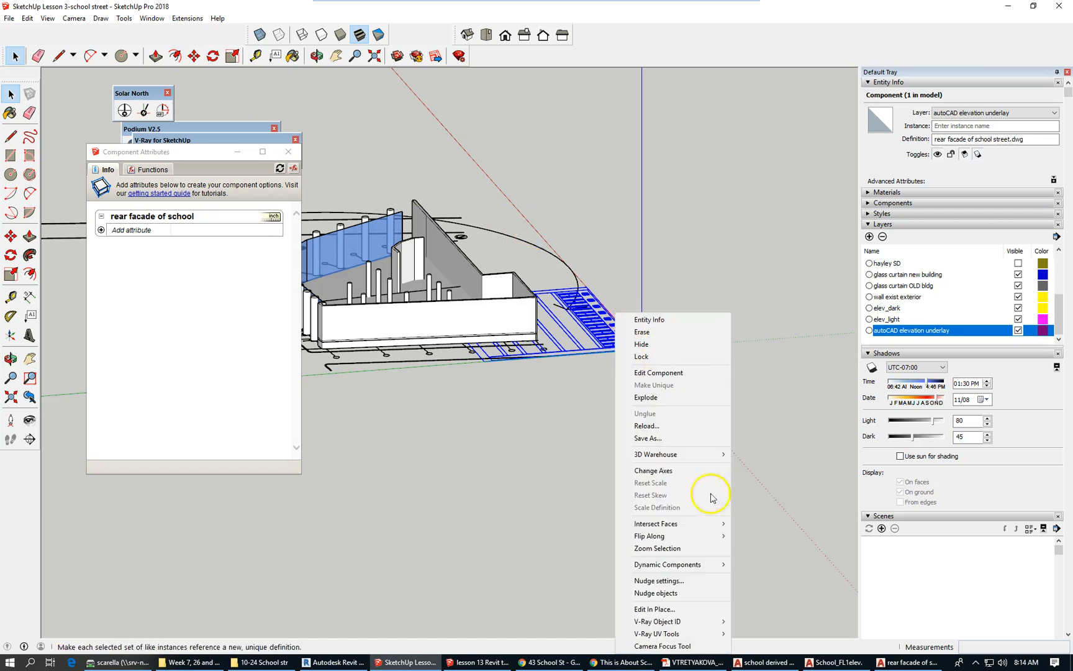
left_click(587, 438)
left_click(388, 82)
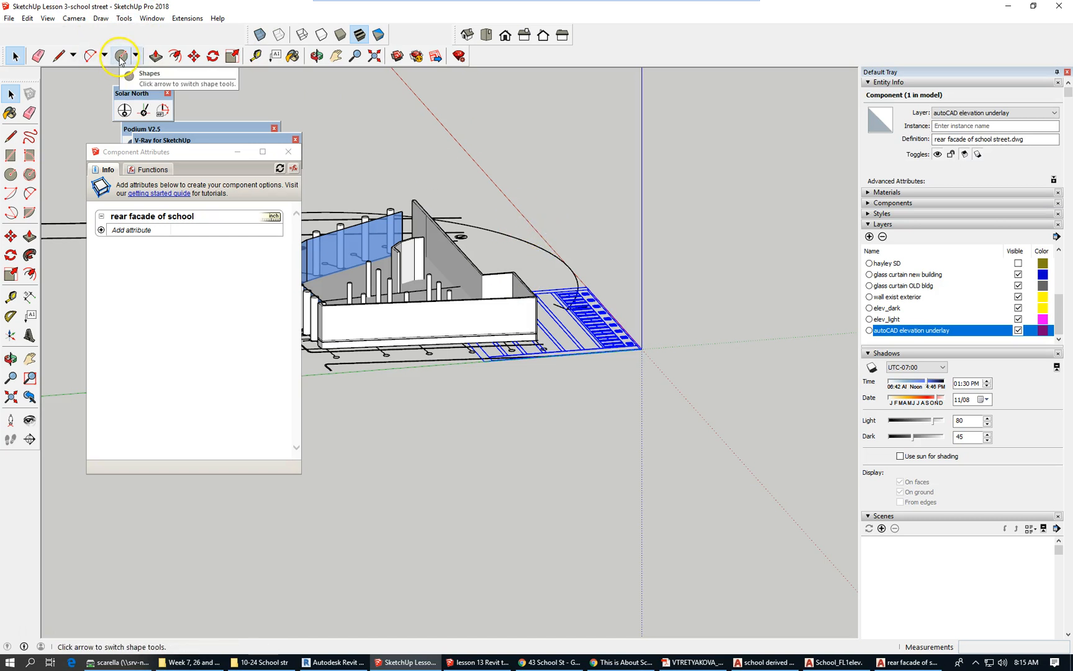
Rotate the rear facade drawing 90° about its corner so it stands upright.
left_click(213, 56)
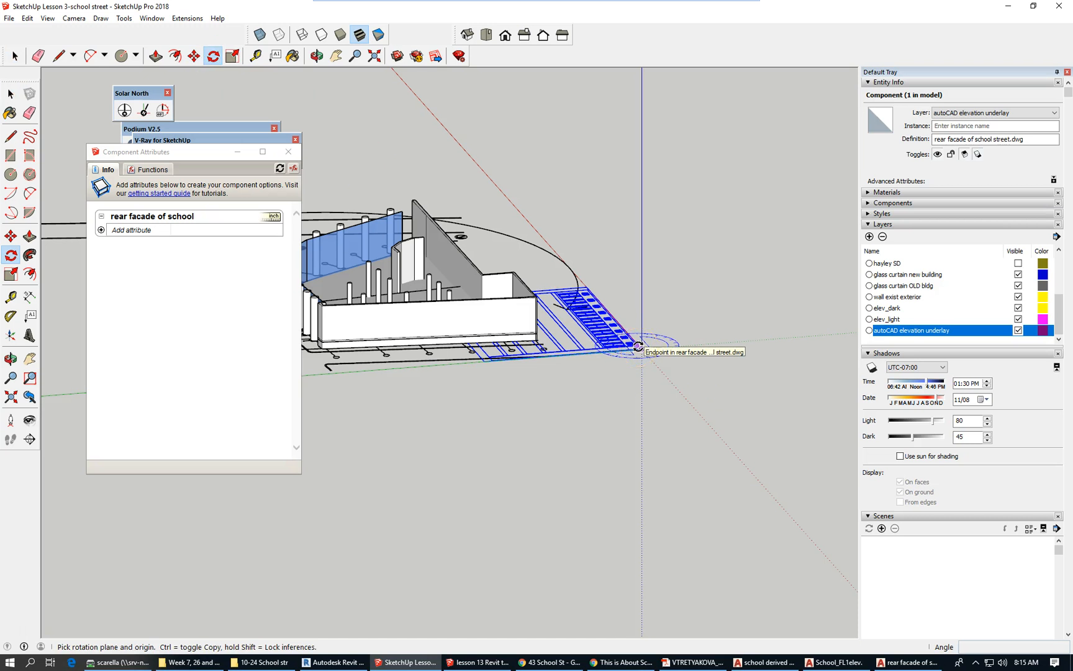
key("Left")
key("Right")
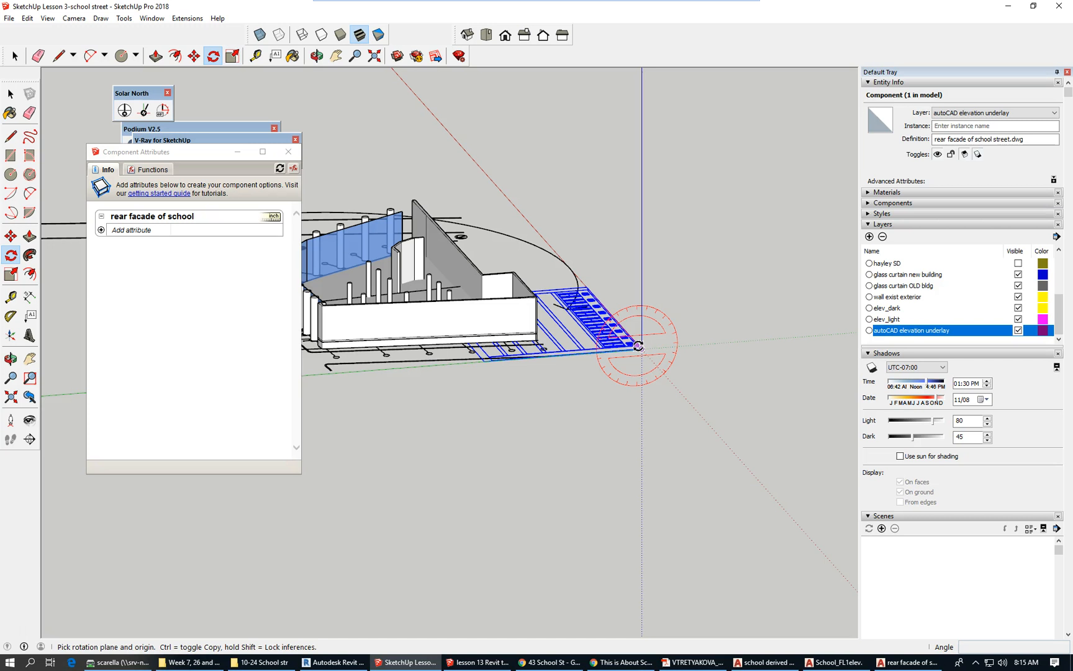
left_click(639, 346)
middle_click_drag(469, 400, 568, 386)
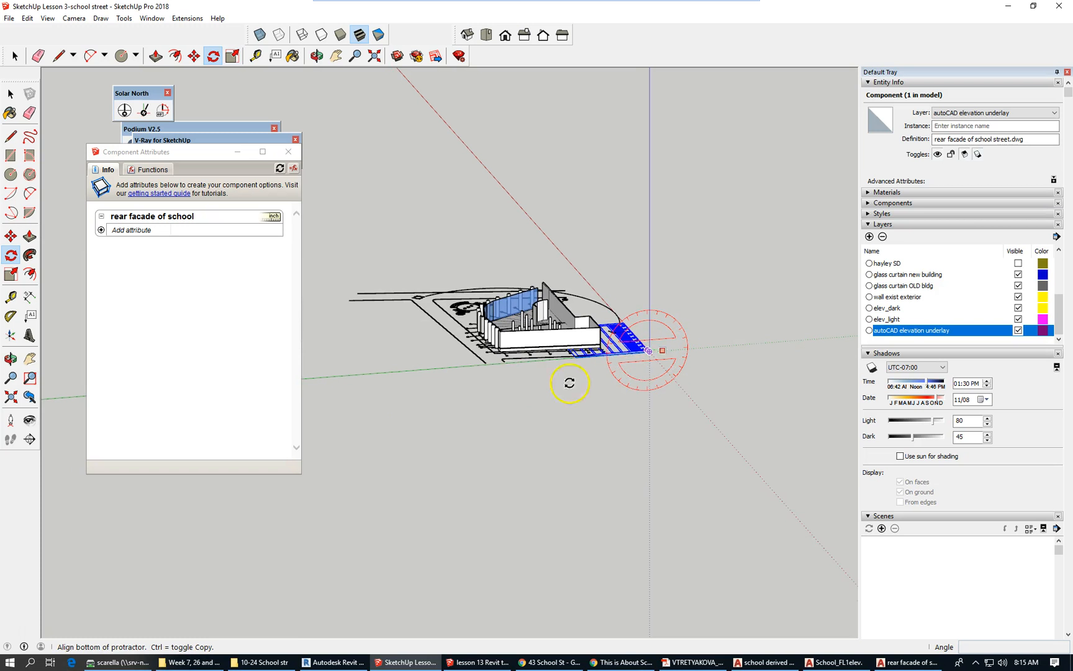
left_click(437, 378)
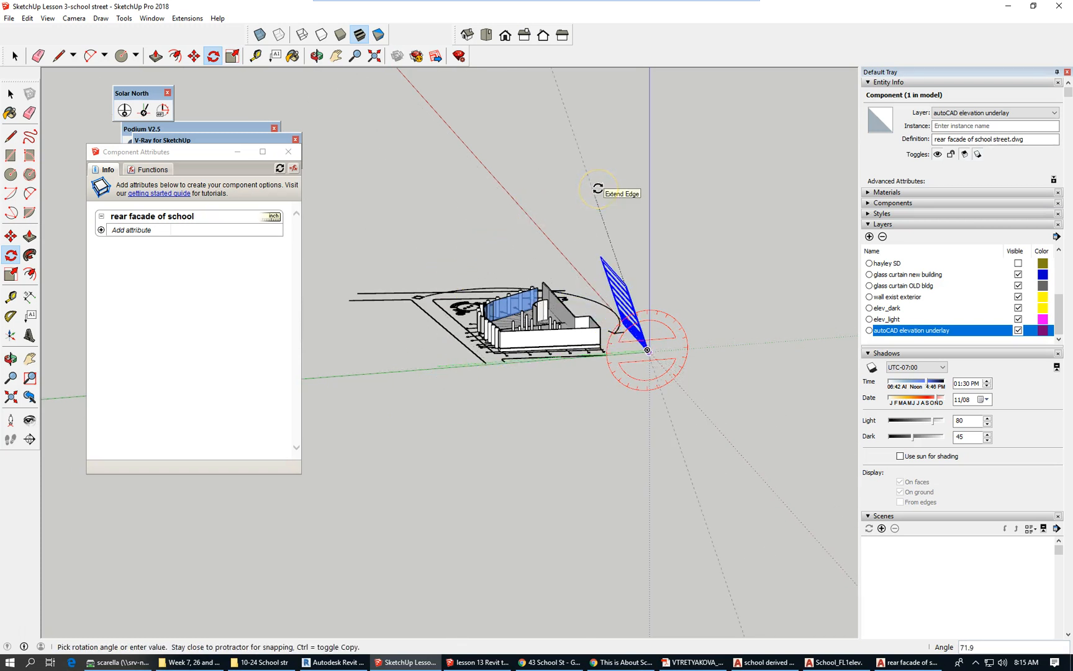
type("90")
key("Return")
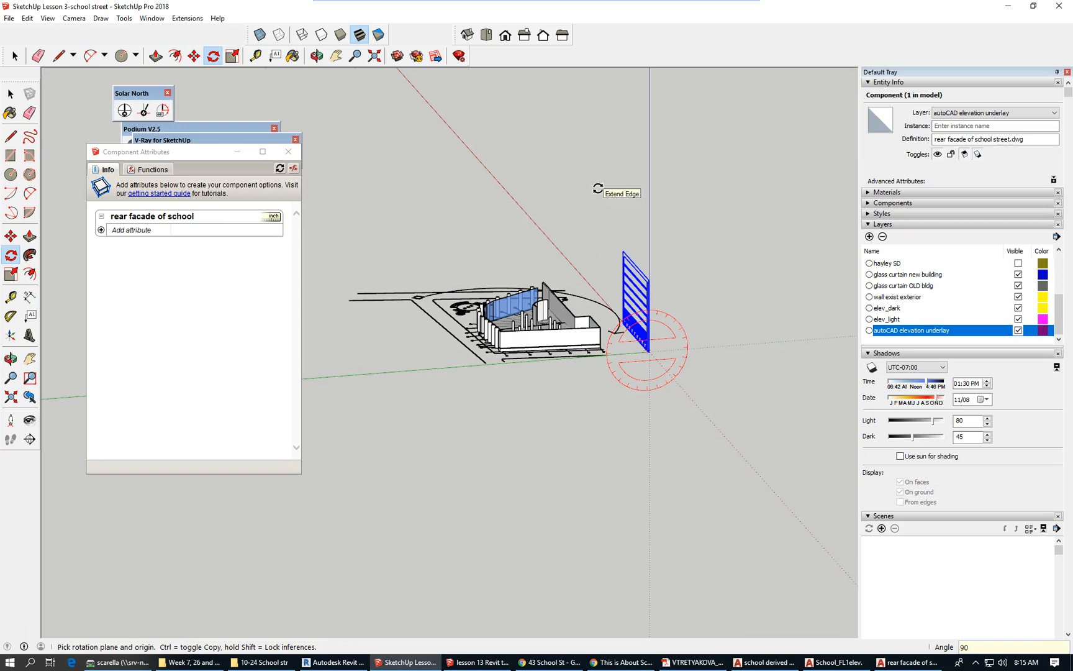
Rotate the elevation another 90° about its base corner so it faces the plan.
scroll(503, 359, "up", 2)
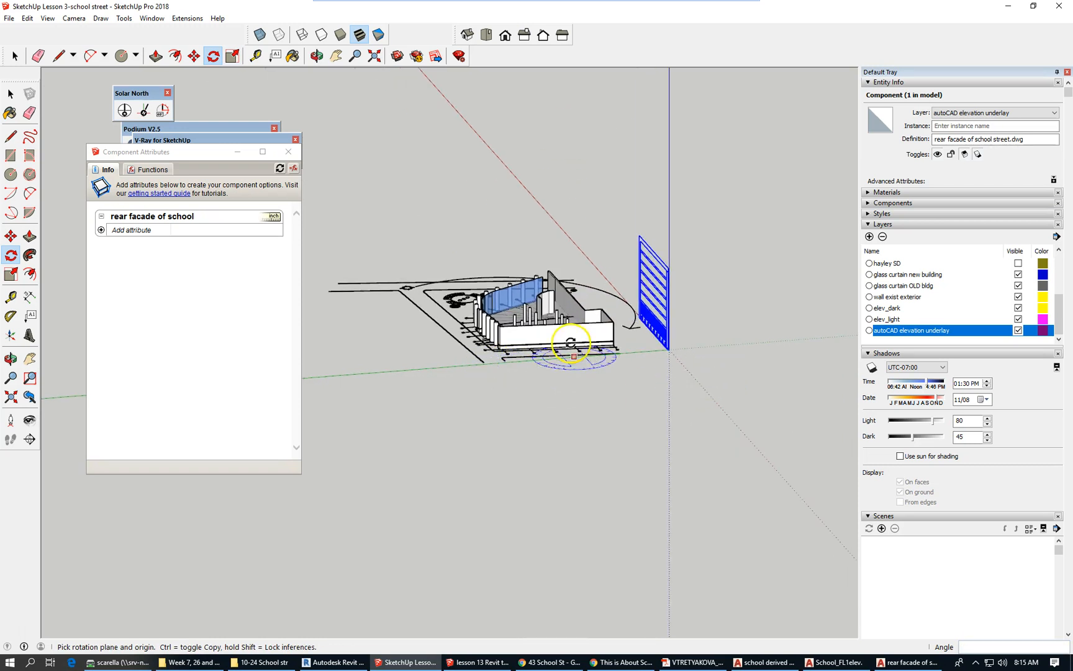
scroll(578, 341, "up", 3)
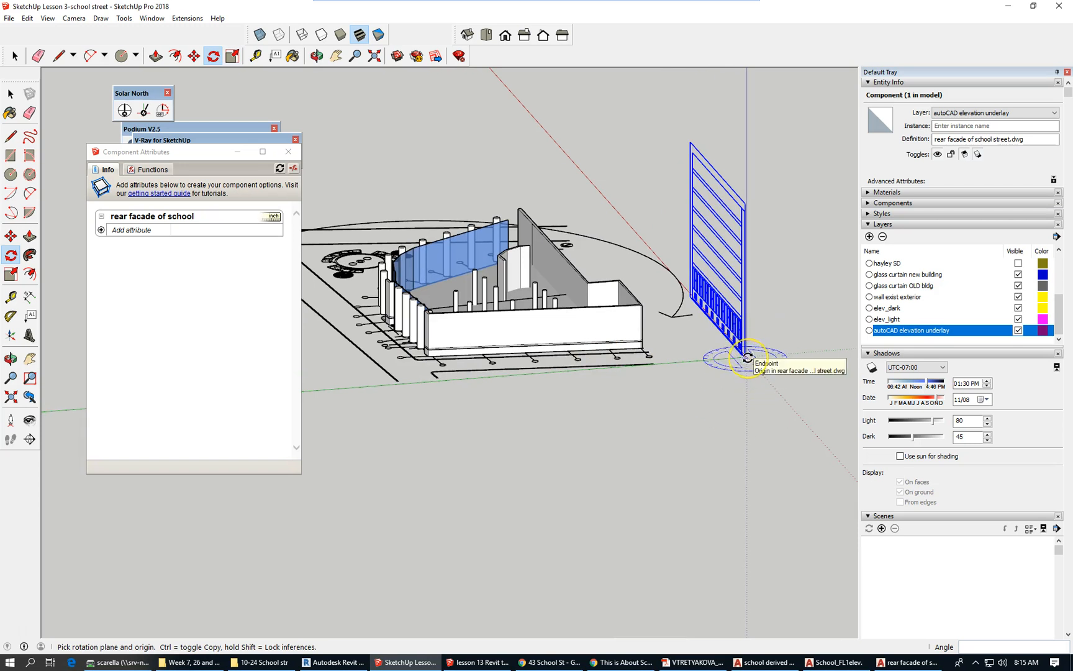
scroll(747, 358, "down", 3)
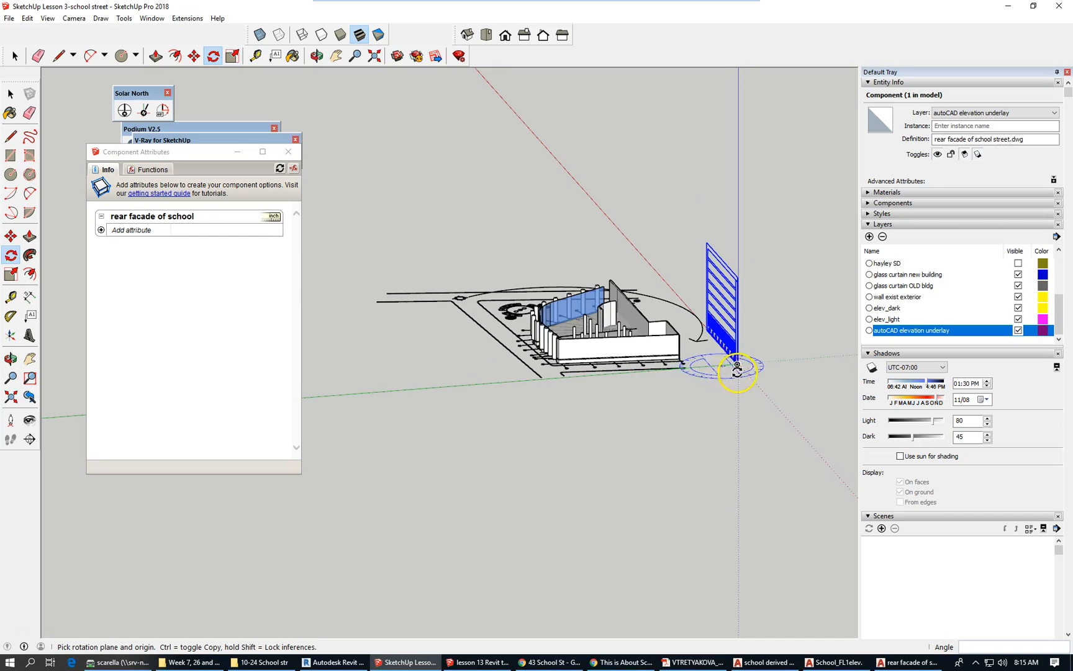
left_click(737, 365)
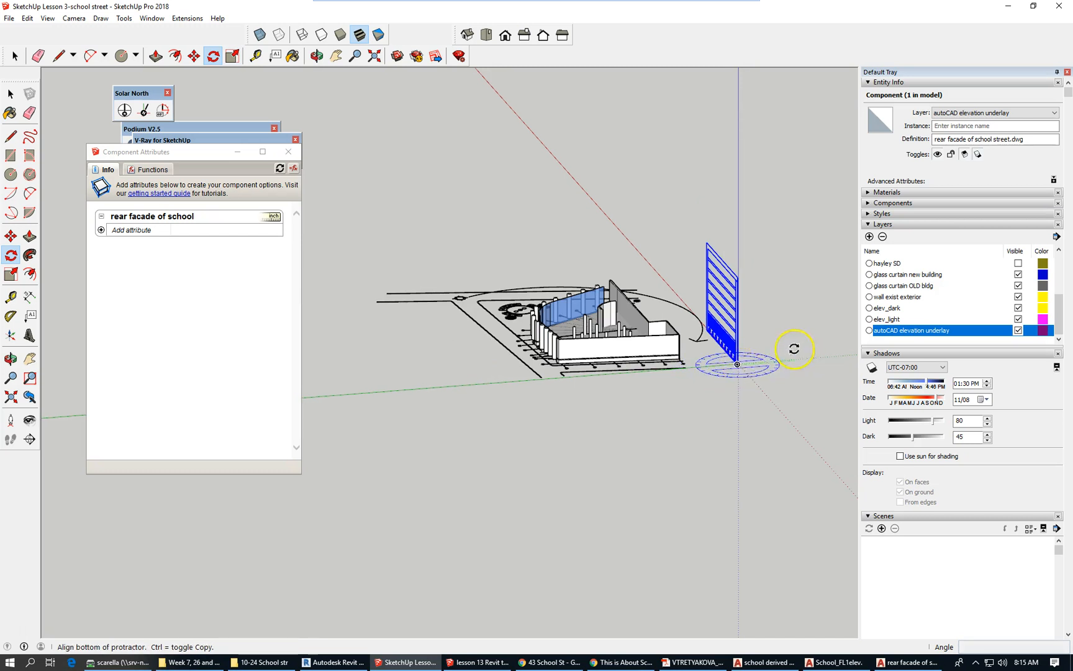
left_click(656, 262)
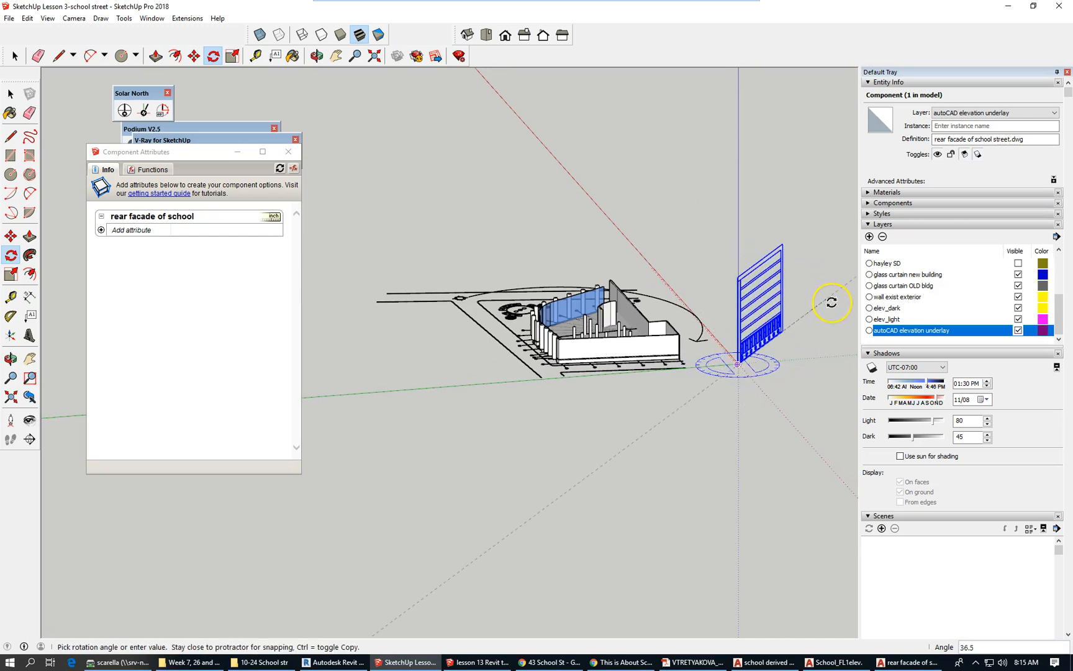
type("90")
key("Return")
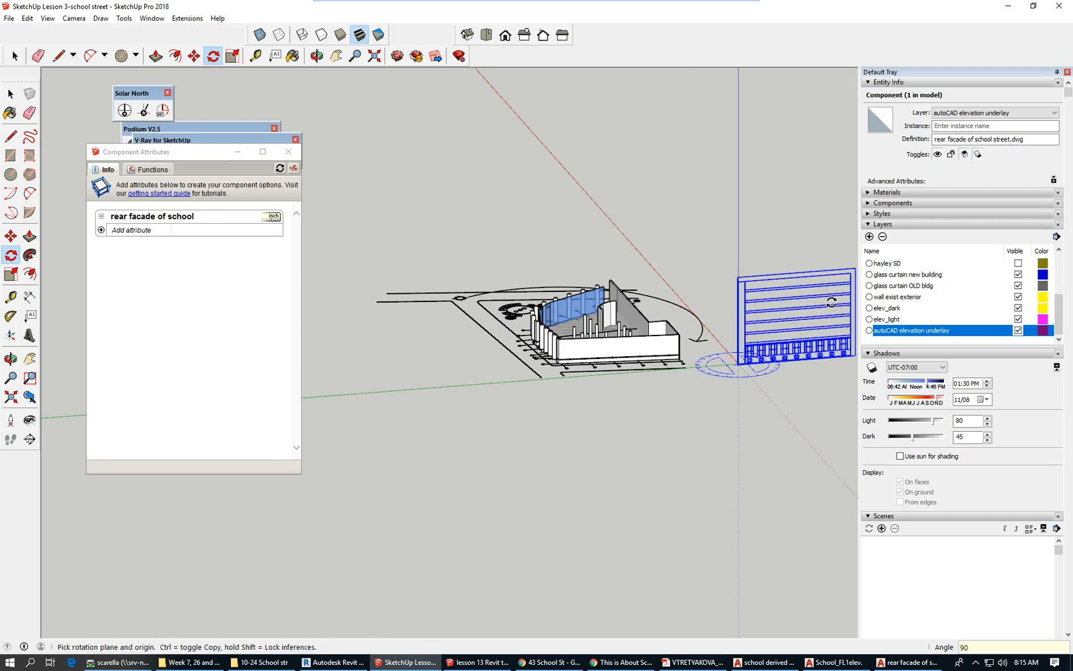
middle_click_drag(509, 388, 676, 561)
scroll(757, 354, "up", 3)
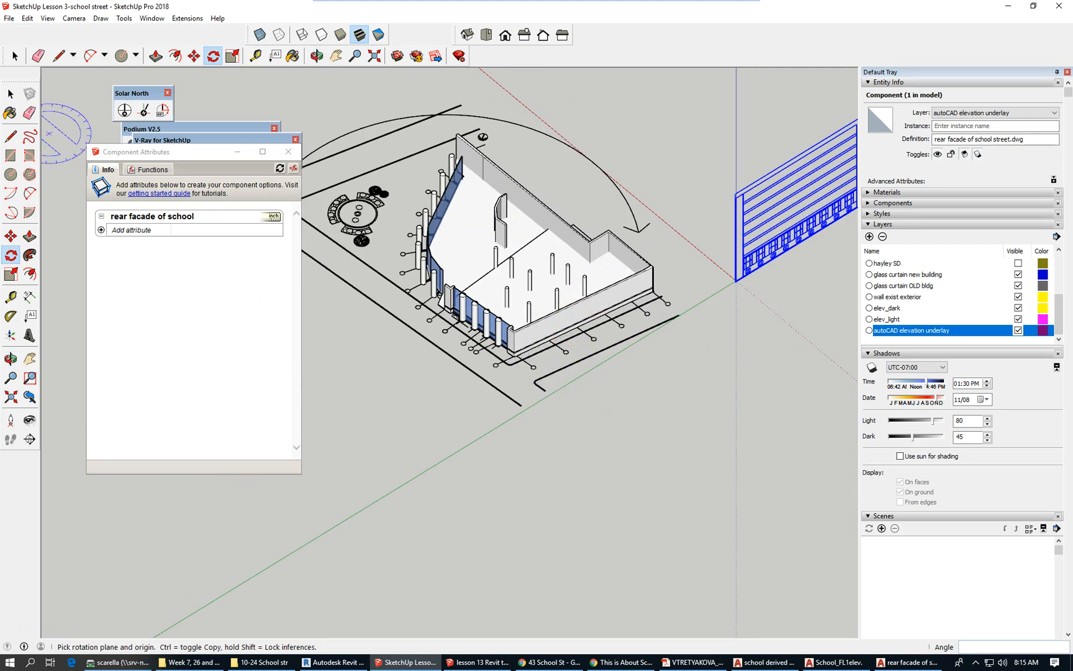
left_click(15, 56)
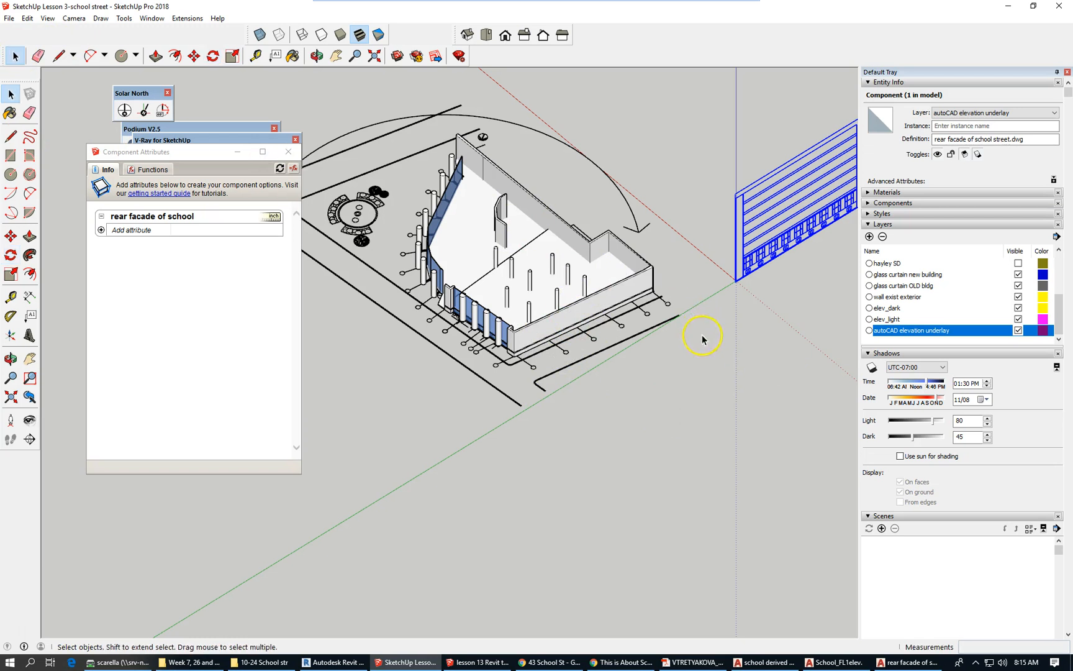
Select the rear facade school elevation component.
scroll(700, 339, "down", 2)
left_click(768, 280)
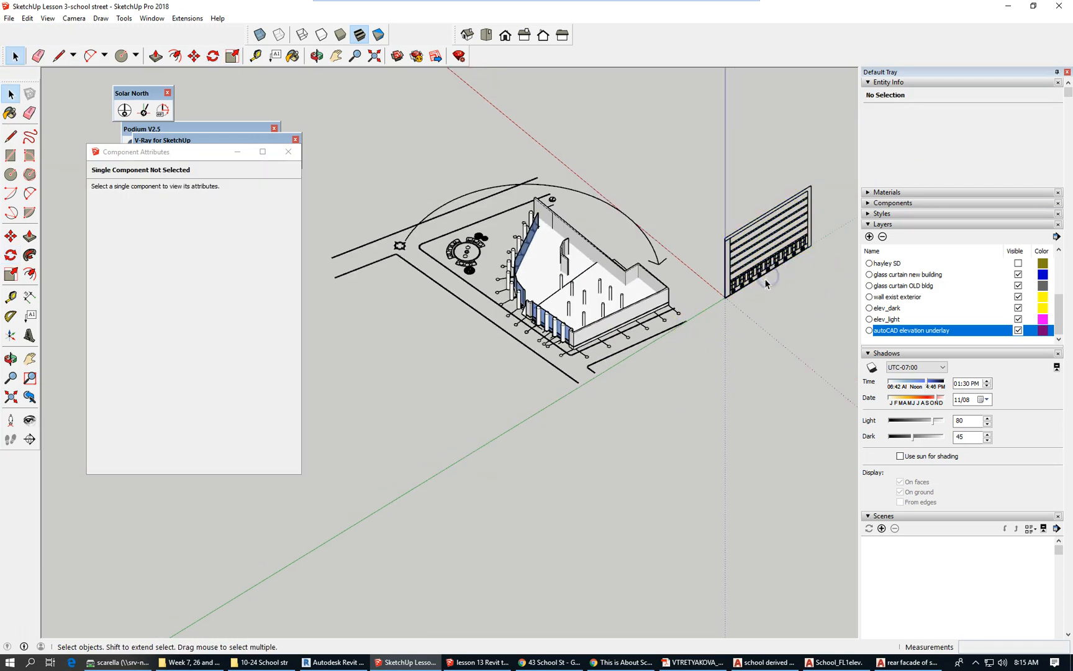
scroll(762, 278, "up", 3)
scroll(755, 291, "down", 1)
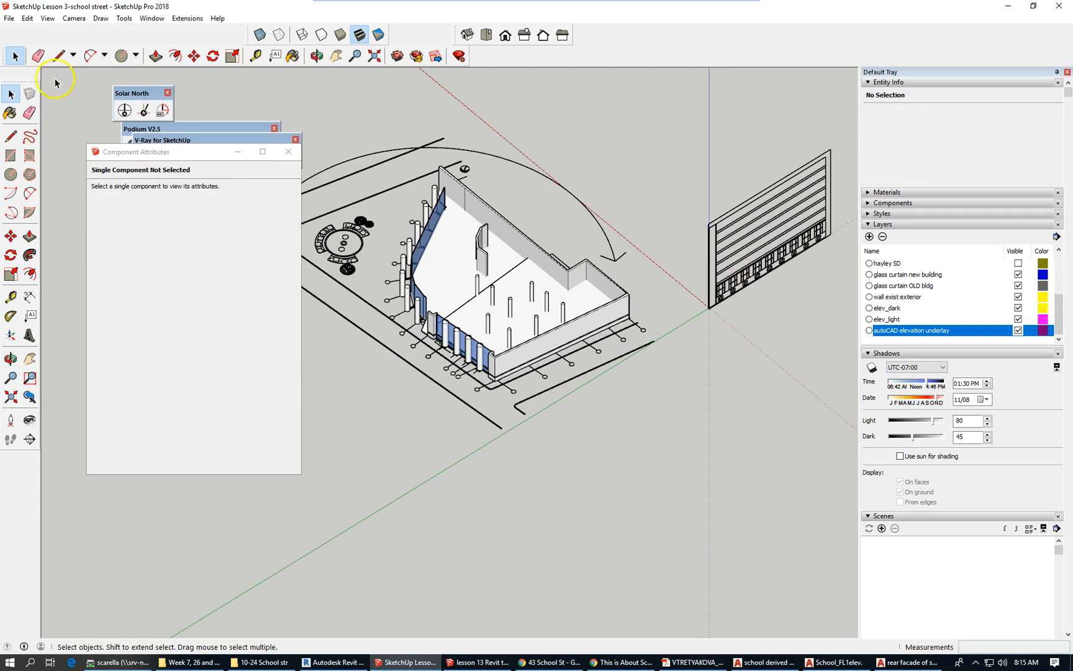
left_click(193, 56)
scroll(694, 291, "up", 2)
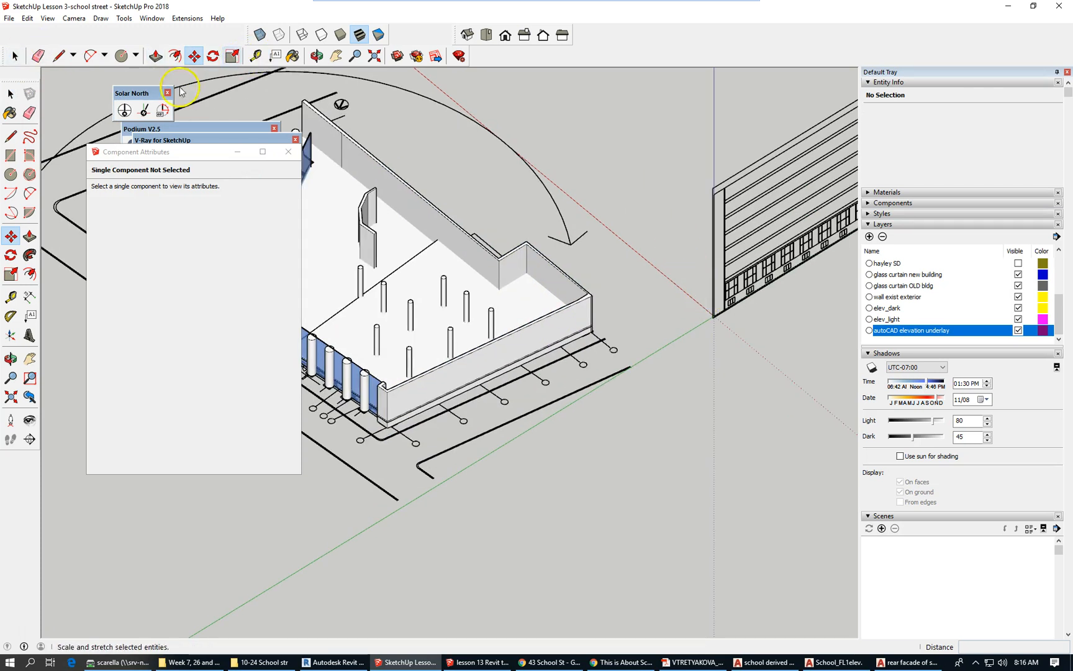
left_click(14, 56)
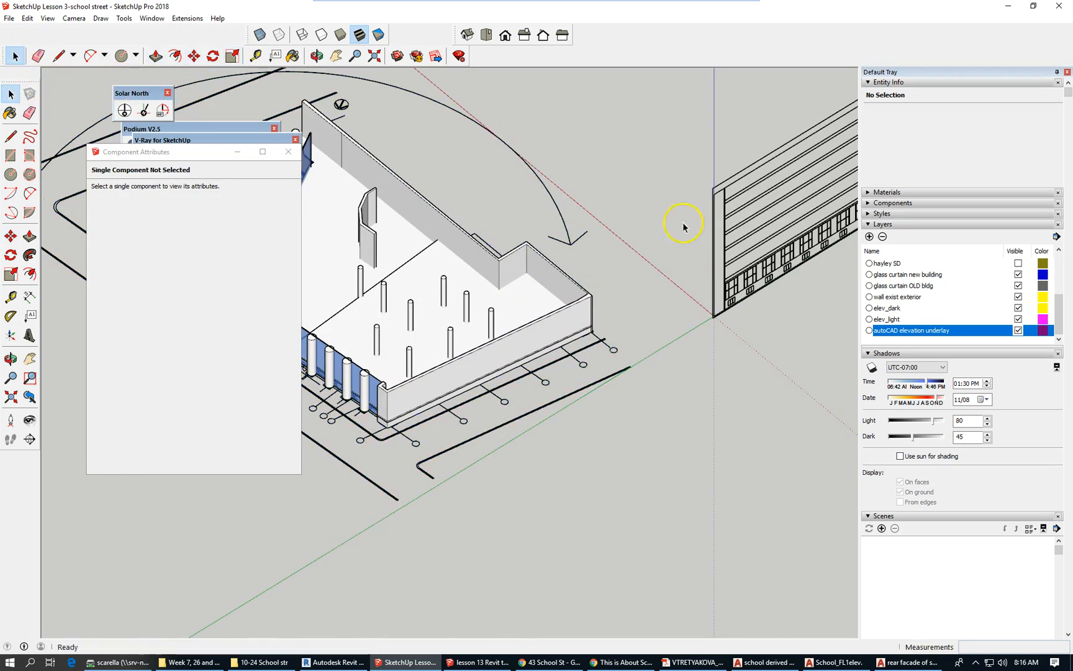
left_click(777, 225)
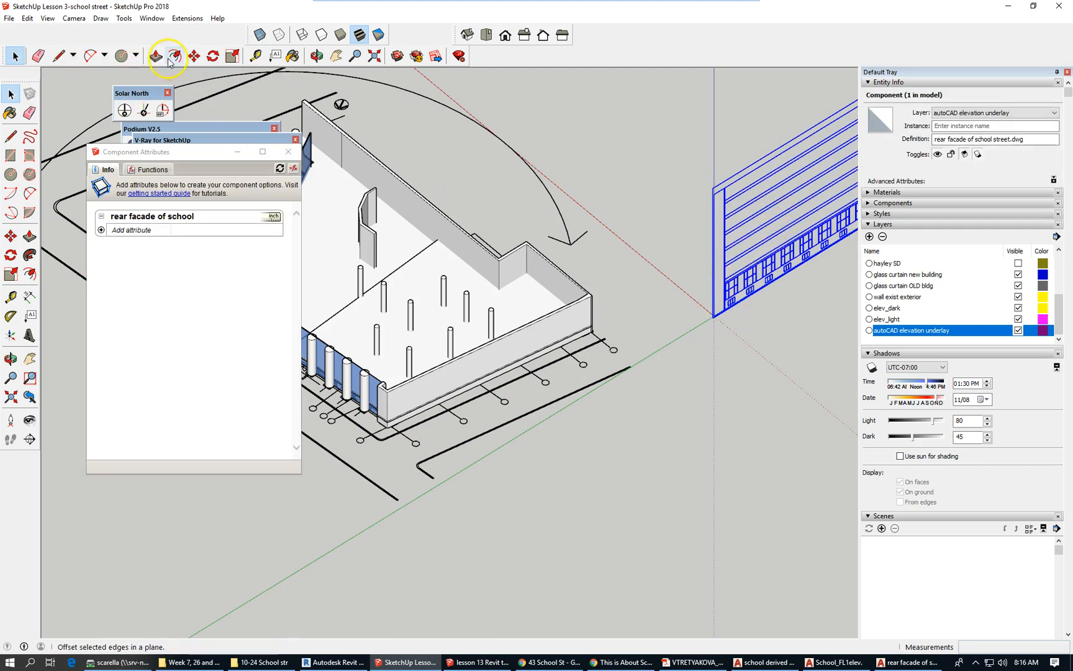
Move the elevation by its bottom corner onto the building's corner endpoint.
left_click(195, 56)
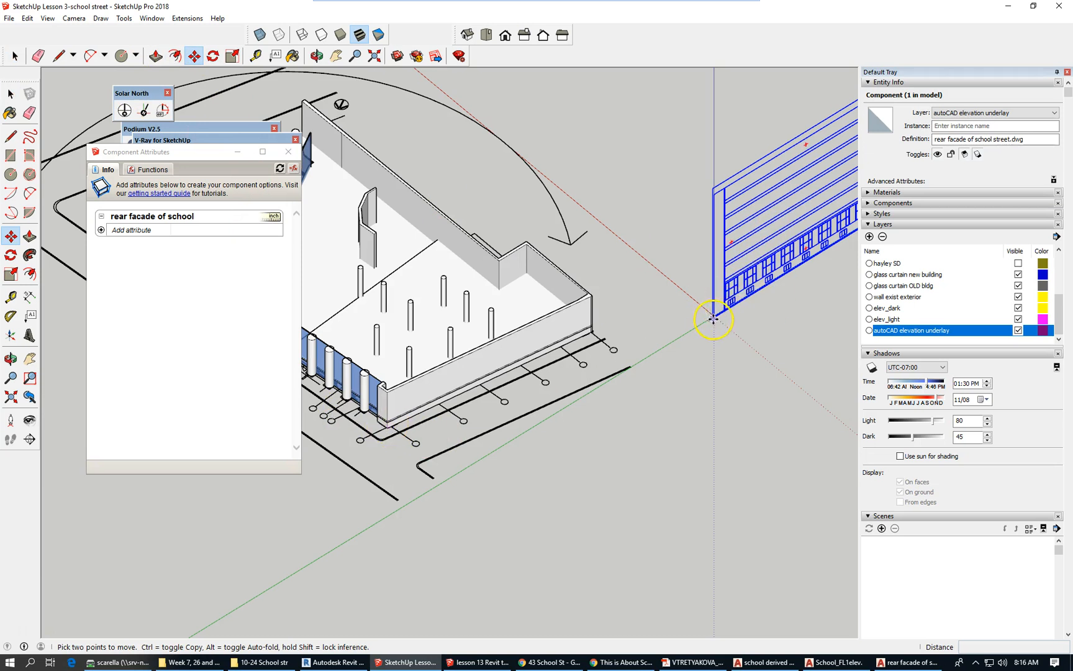
scroll(714, 318, "up", 3)
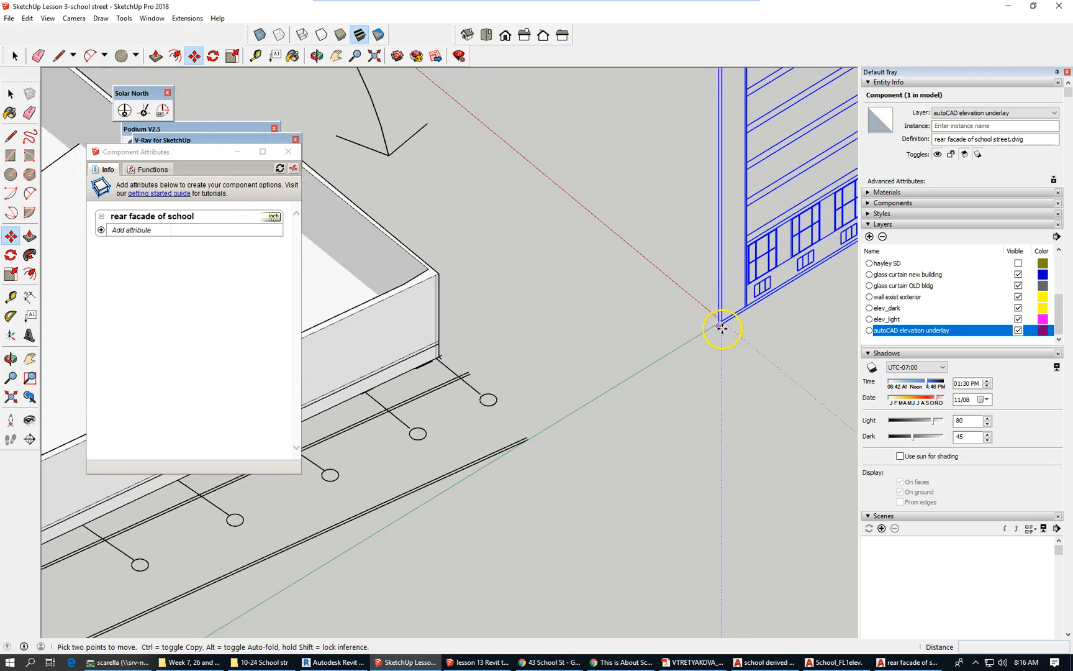
left_click(720, 328)
scroll(776, 277, "down", 2)
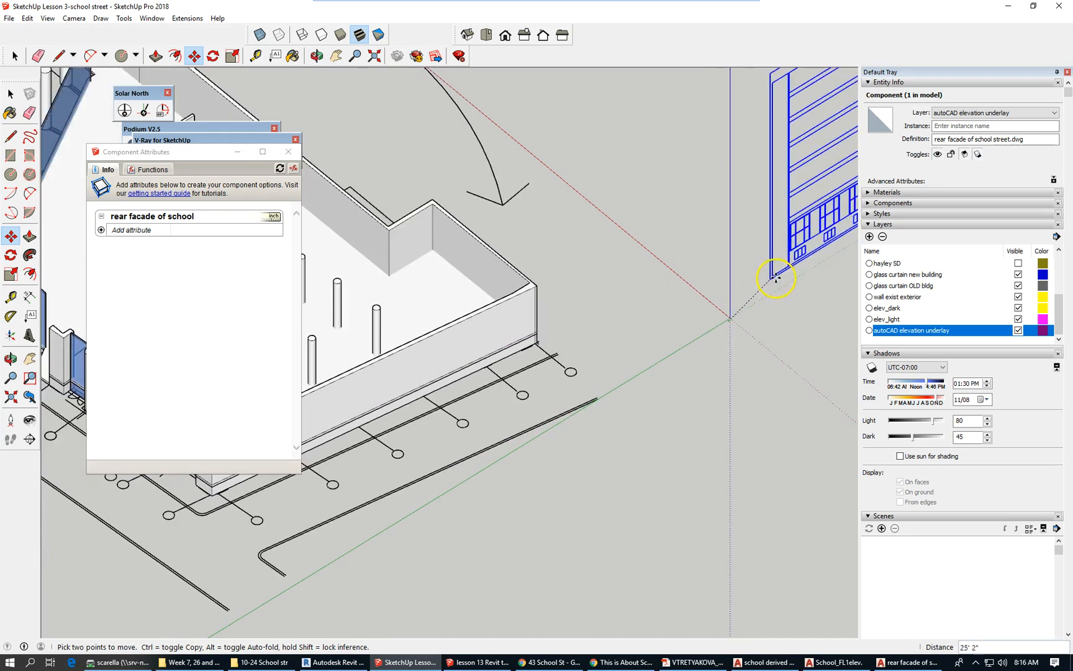
scroll(785, 273, "down", 2)
scroll(520, 392, "up", 2)
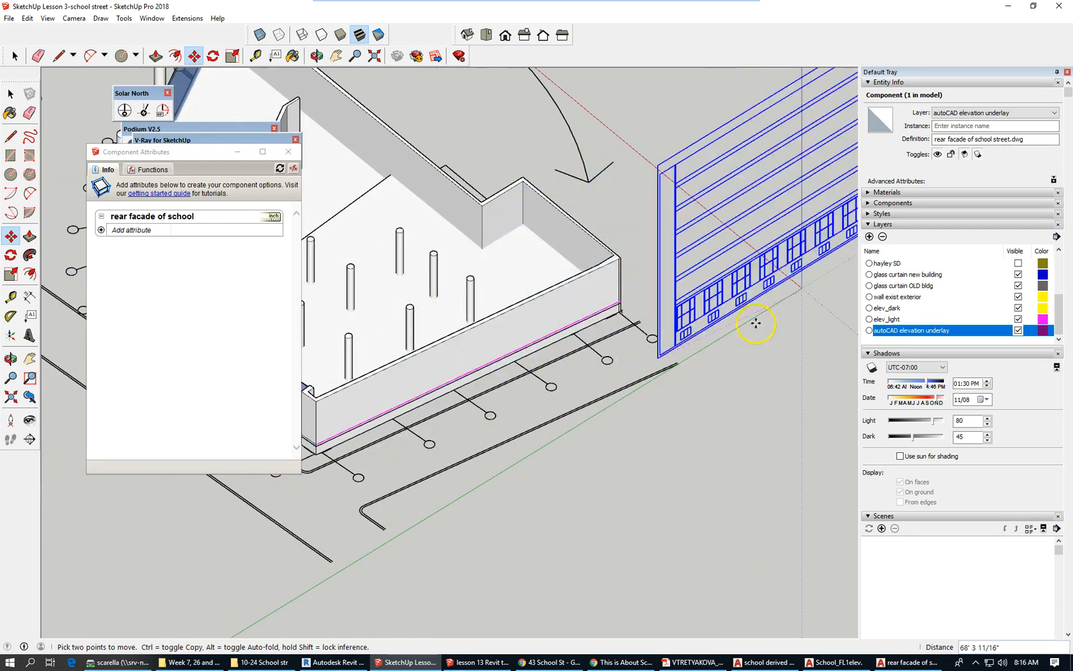
scroll(749, 329, "down", 2)
scroll(439, 419, "up", 3)
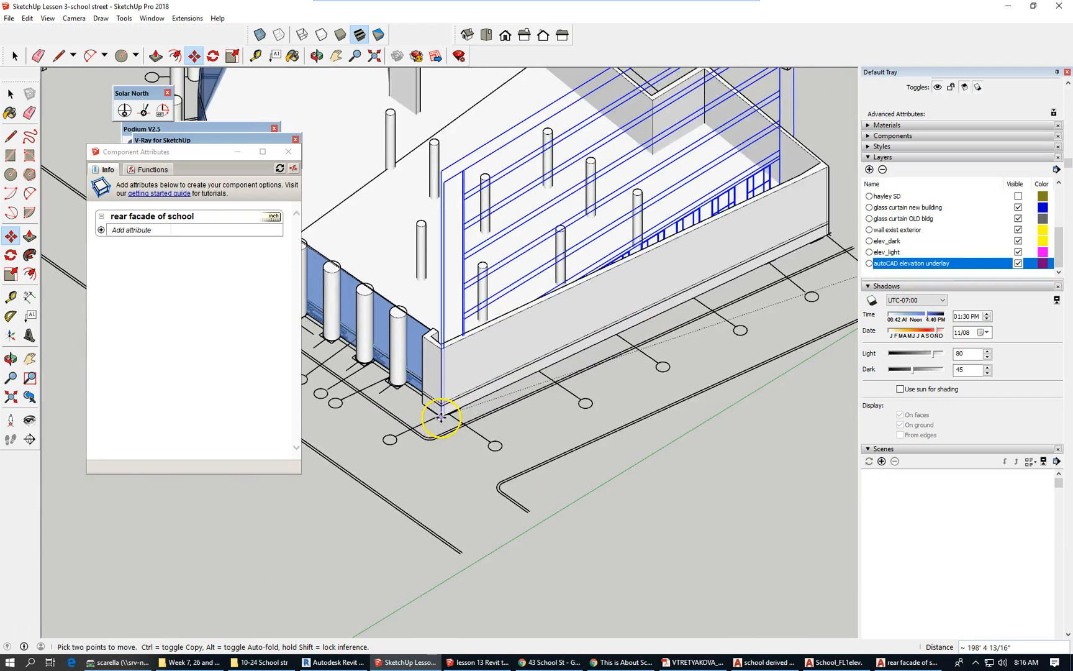
scroll(440, 416, "up", 4)
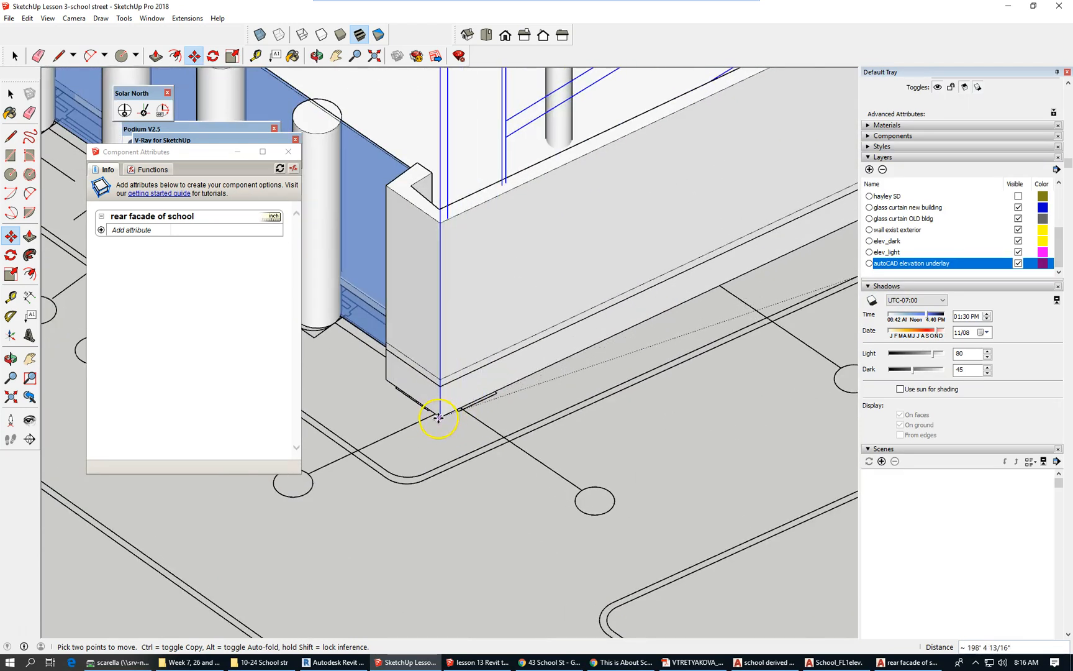
left_click(441, 417)
scroll(447, 383, "down", 6)
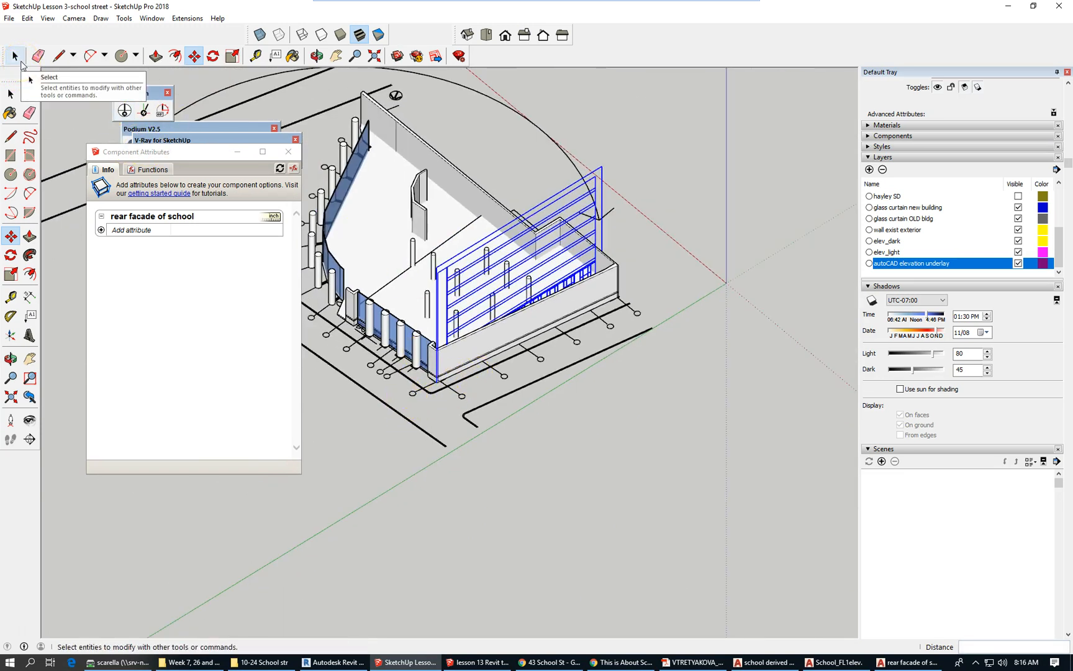
Rotate the underlay about 8.1° around the building corner, starting from the green axis, to lie flush with the rear wall.
left_click(26, 62)
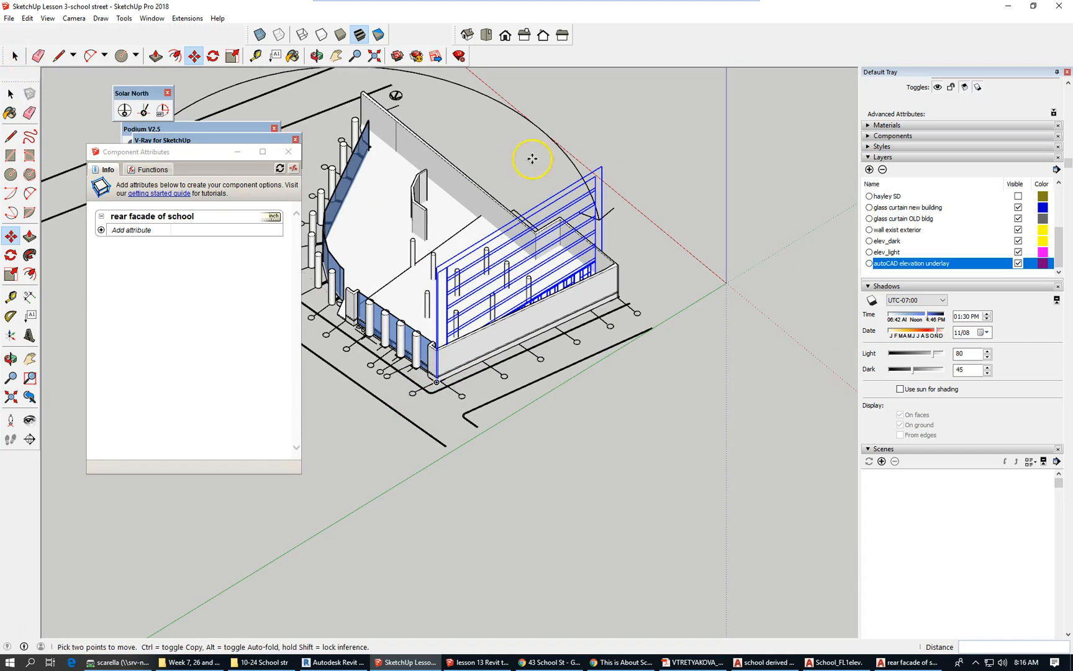
left_click(213, 56)
scroll(423, 370, "up", 2)
scroll(422, 369, "up", 3)
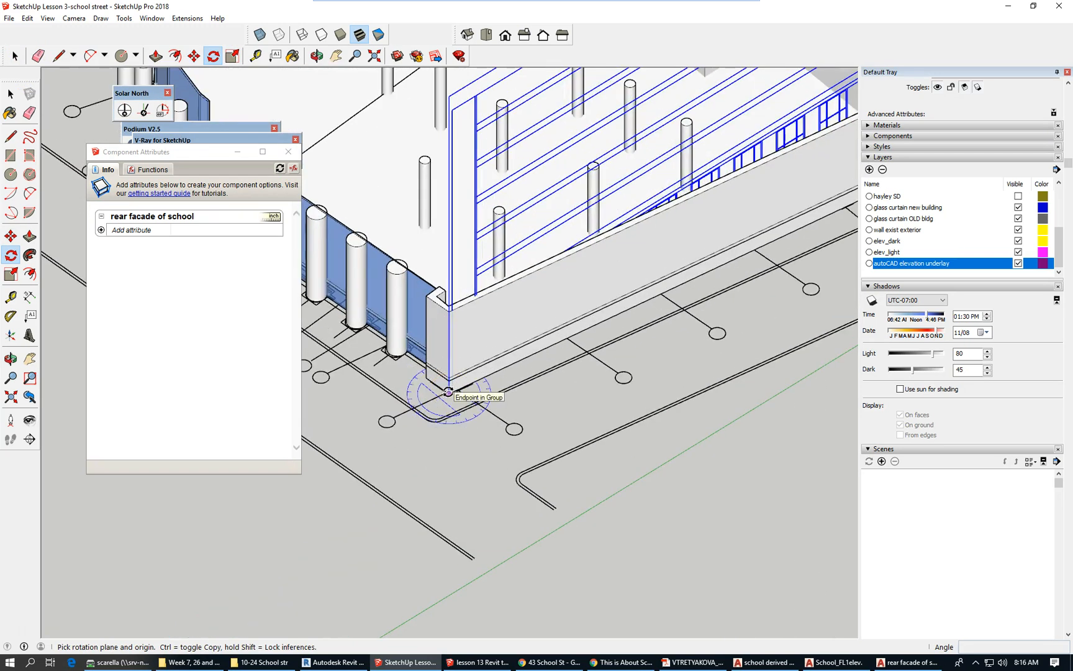
left_click(448, 392)
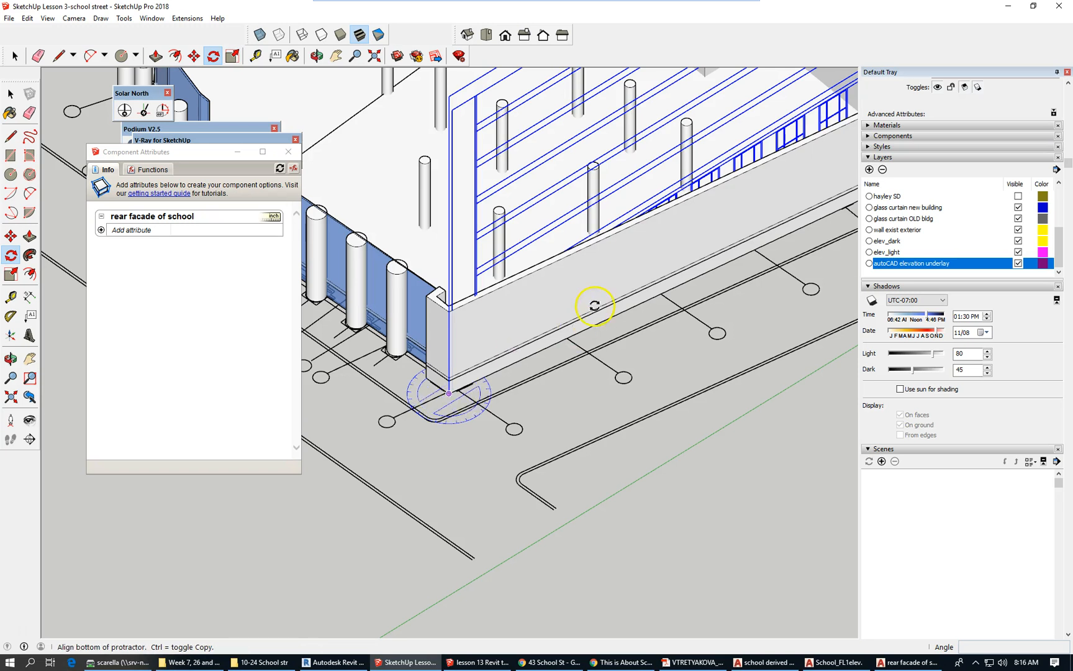
scroll(434, 298, "down", 2)
scroll(367, 302, "down", 2)
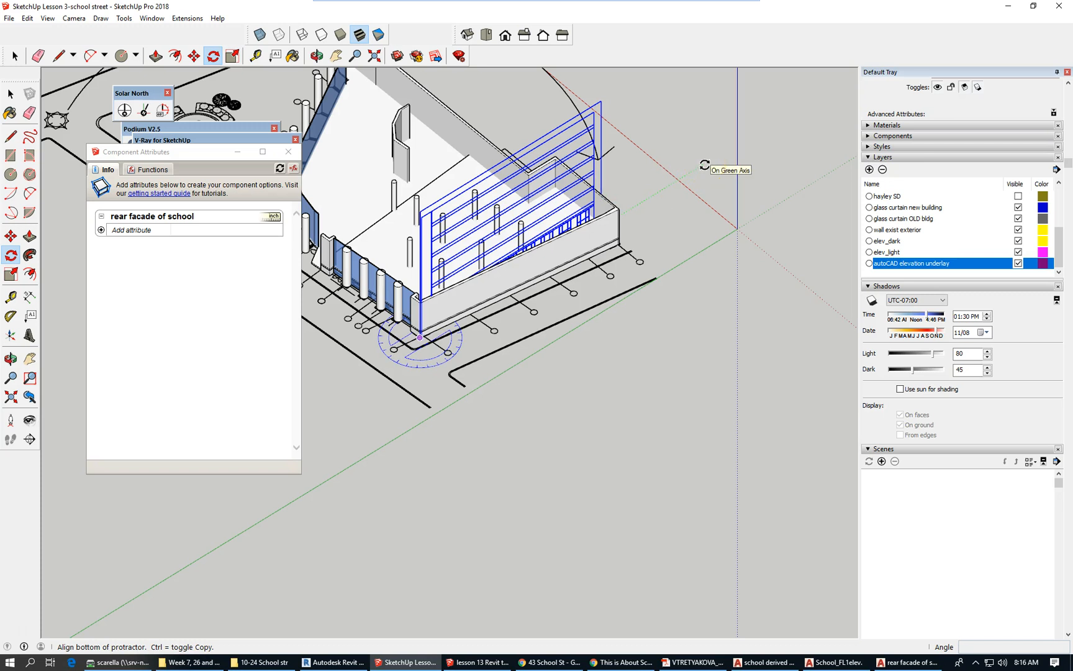
left_click(704, 165)
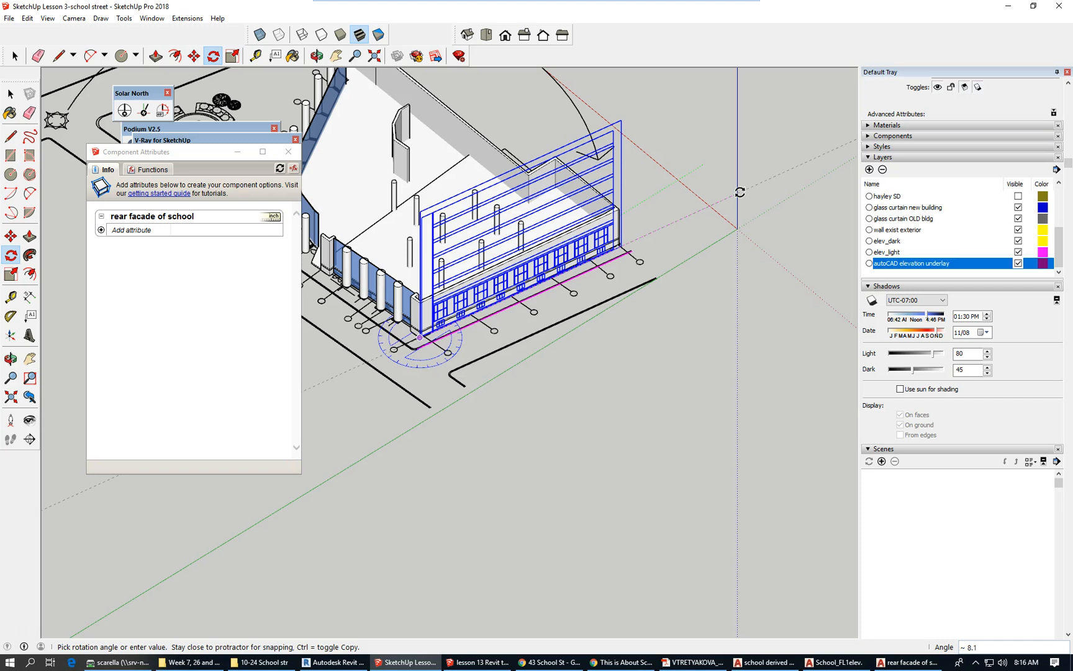
left_click(740, 192)
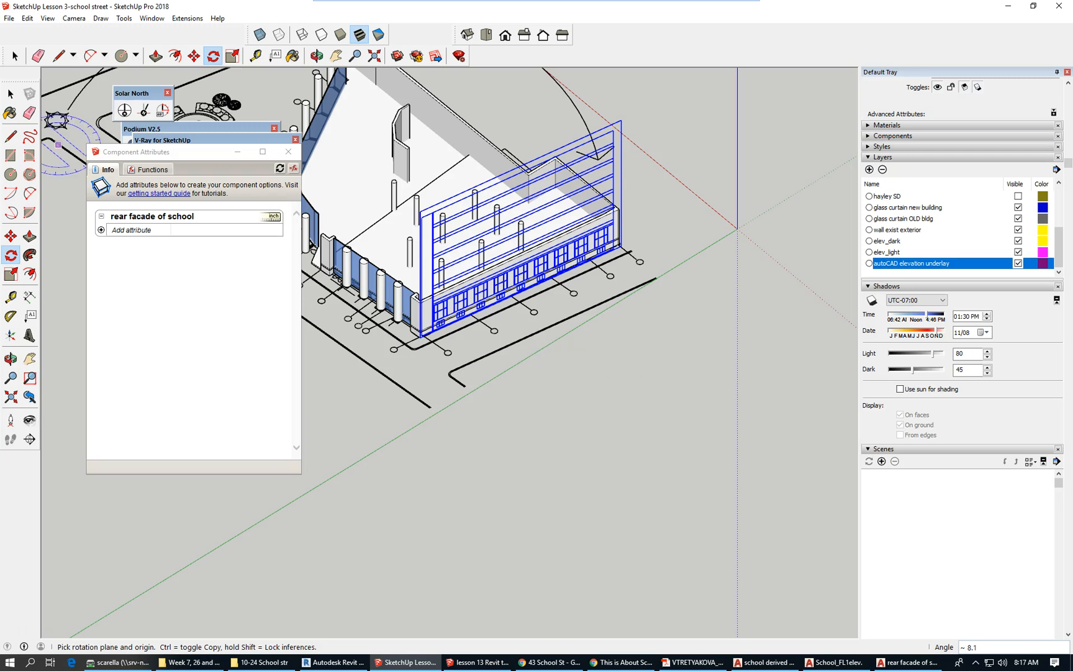
left_click(11, 95)
middle_click_drag(538, 376, 434, 305)
Deselect the underlay and toggle the autoCAD elevation underlay layer's Visible off and back on.
scroll(527, 397, "up", 3)
scroll(525, 413, "up", 3)
scroll(338, 381, "down", 2)
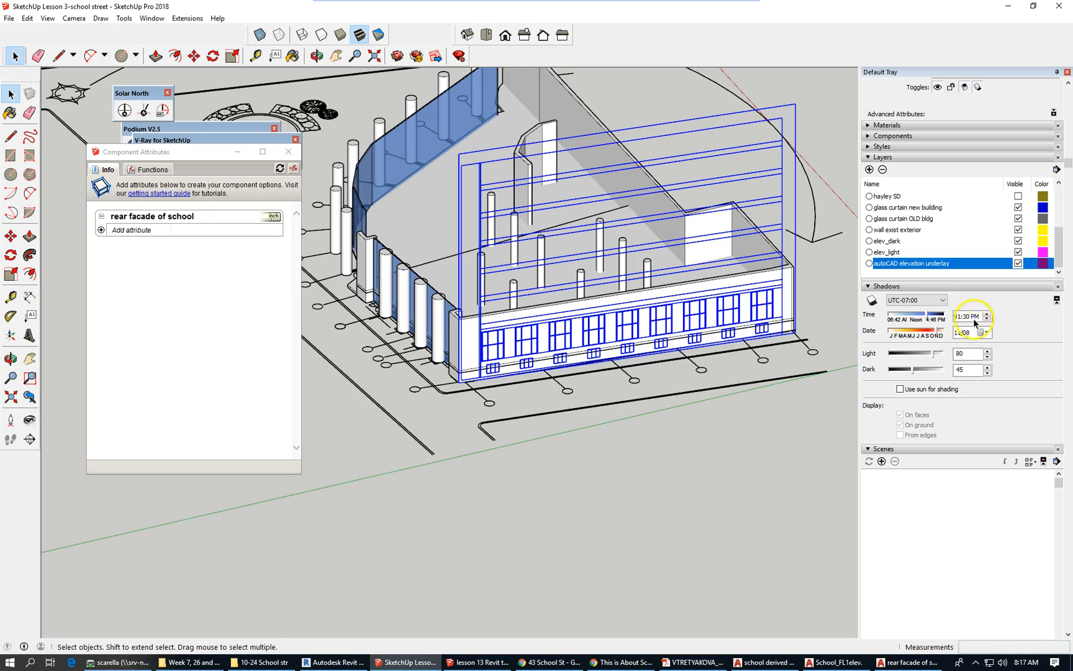
left_click(1018, 263)
left_click(1018, 264)
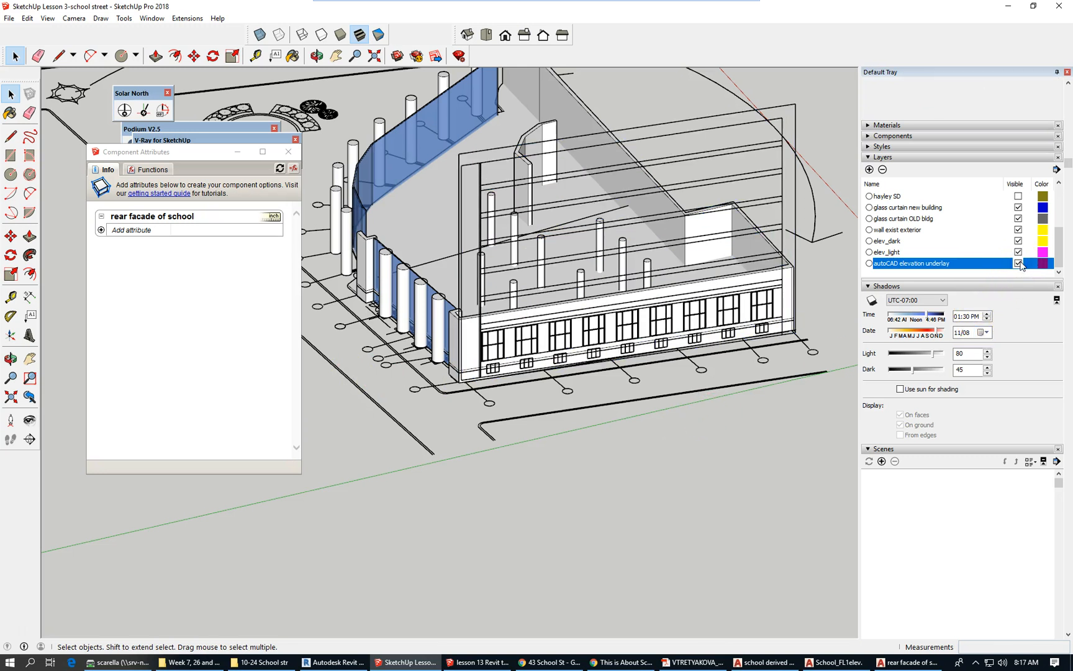
left_click(1019, 264)
left_click(1019, 264)
scroll(651, 411, "up", 1)
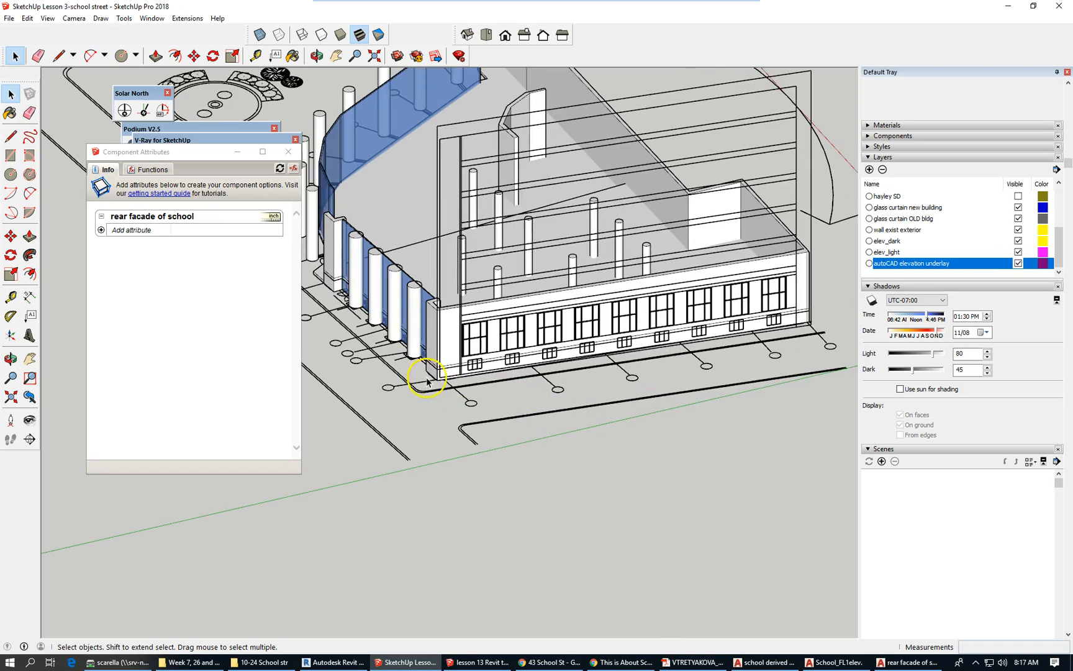
scroll(426, 380, "up", 1)
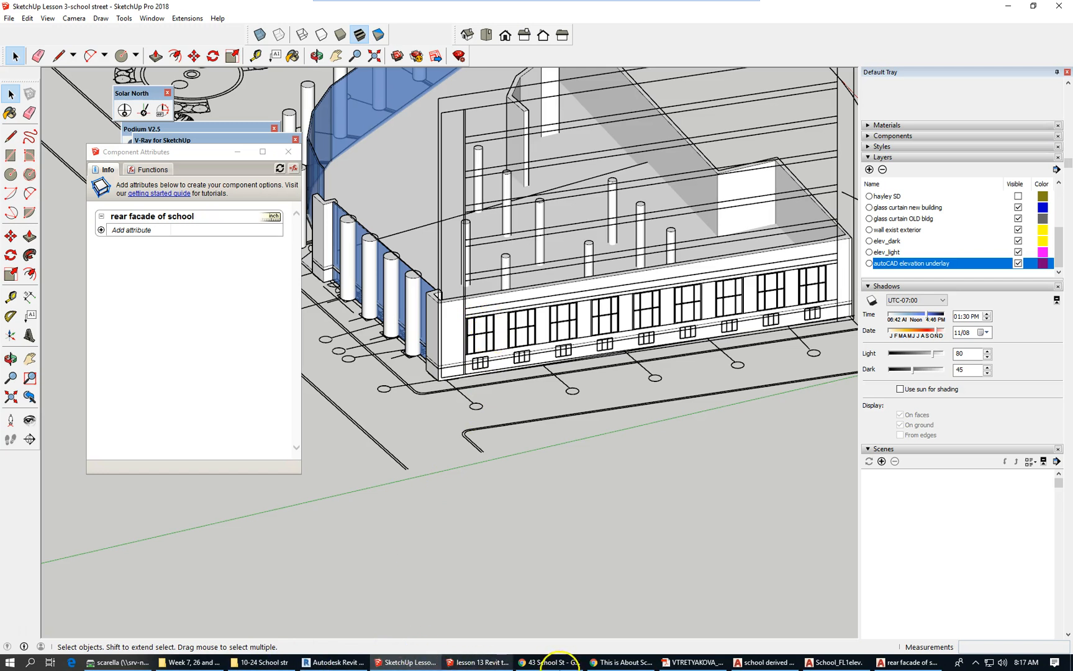
left_click(564, 663)
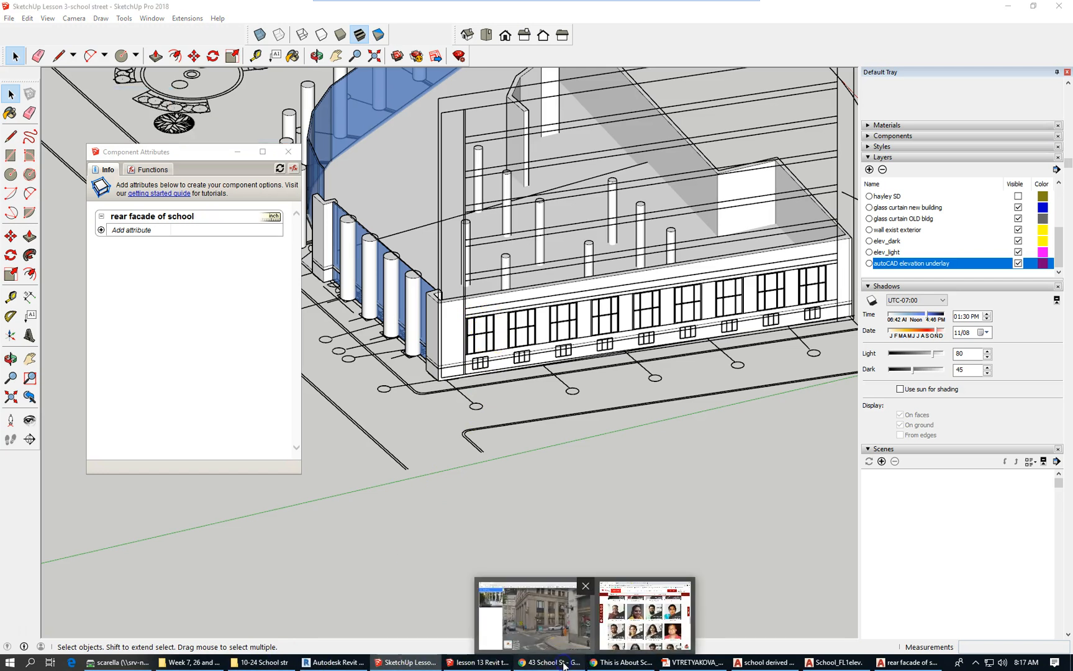
left_click(553, 638)
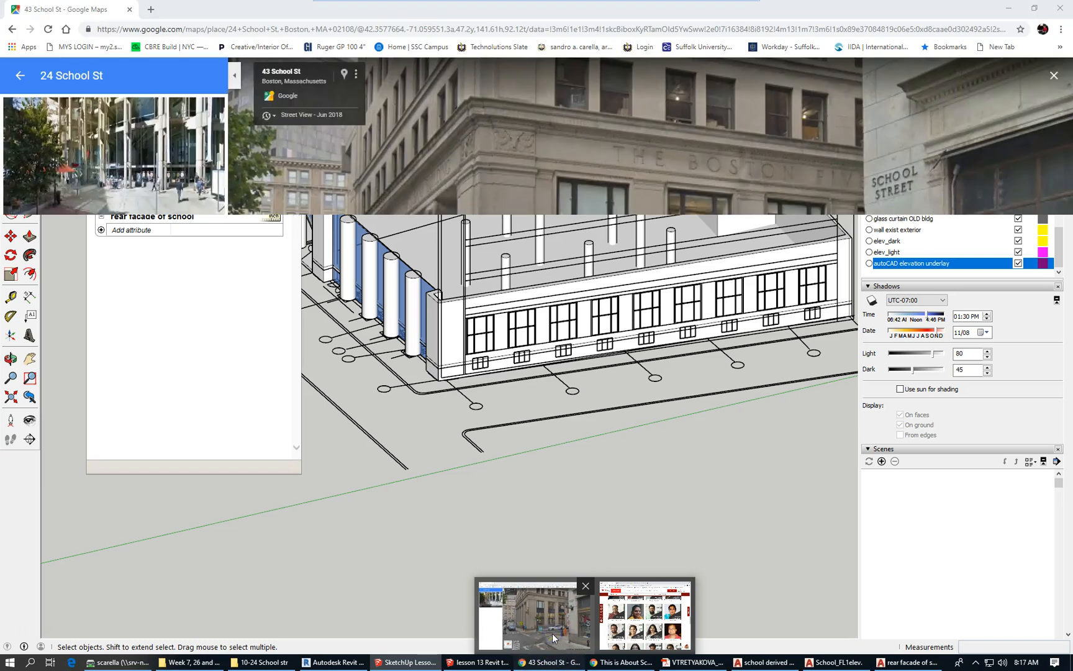
left_click(553, 638)
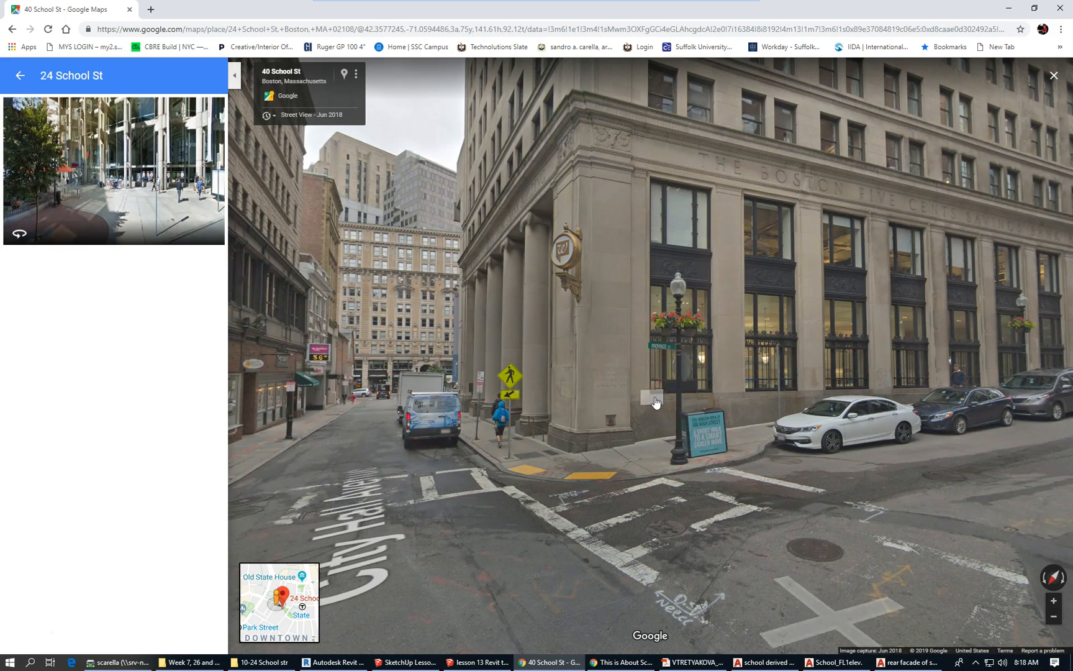
left_click(652, 400)
left_click(655, 175)
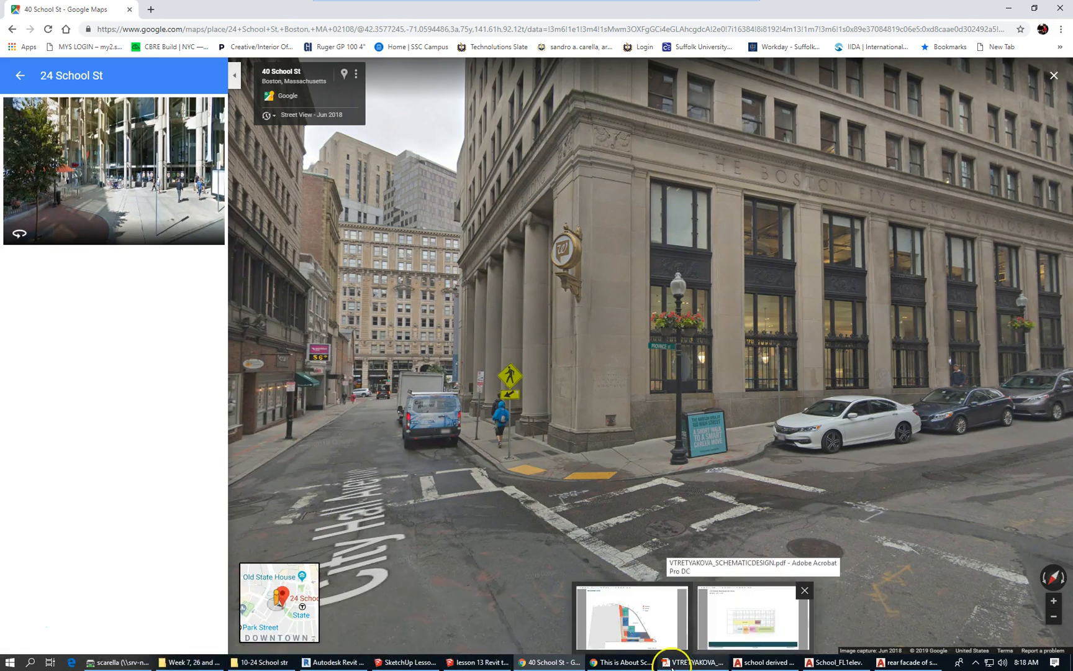
mouse_move(300, 658)
mouse_move(338, 662)
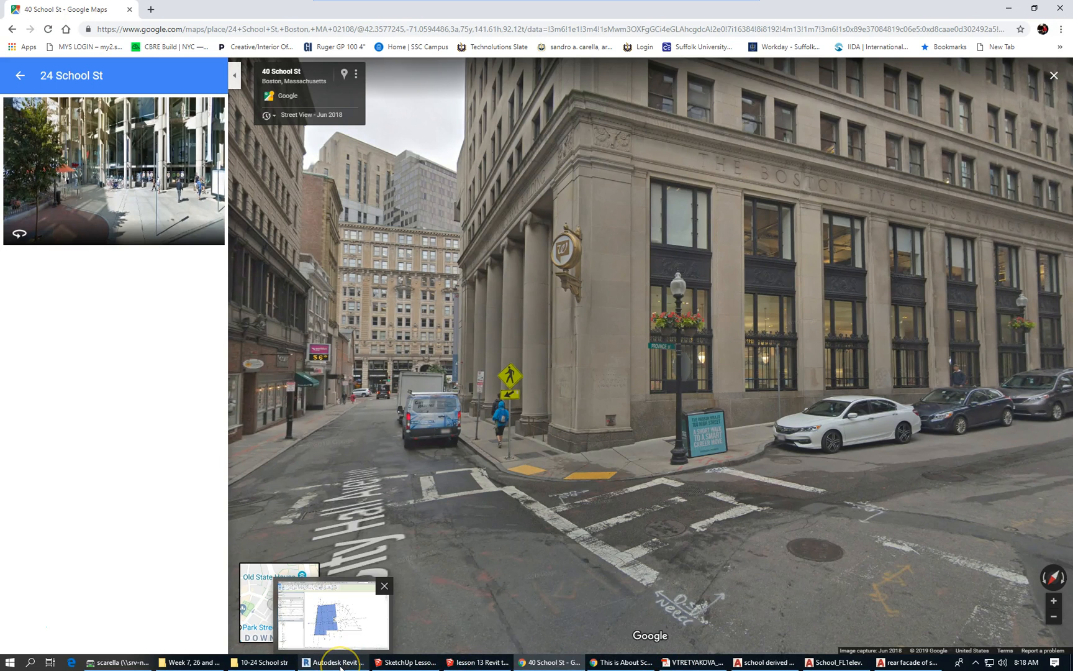
left_click(414, 662)
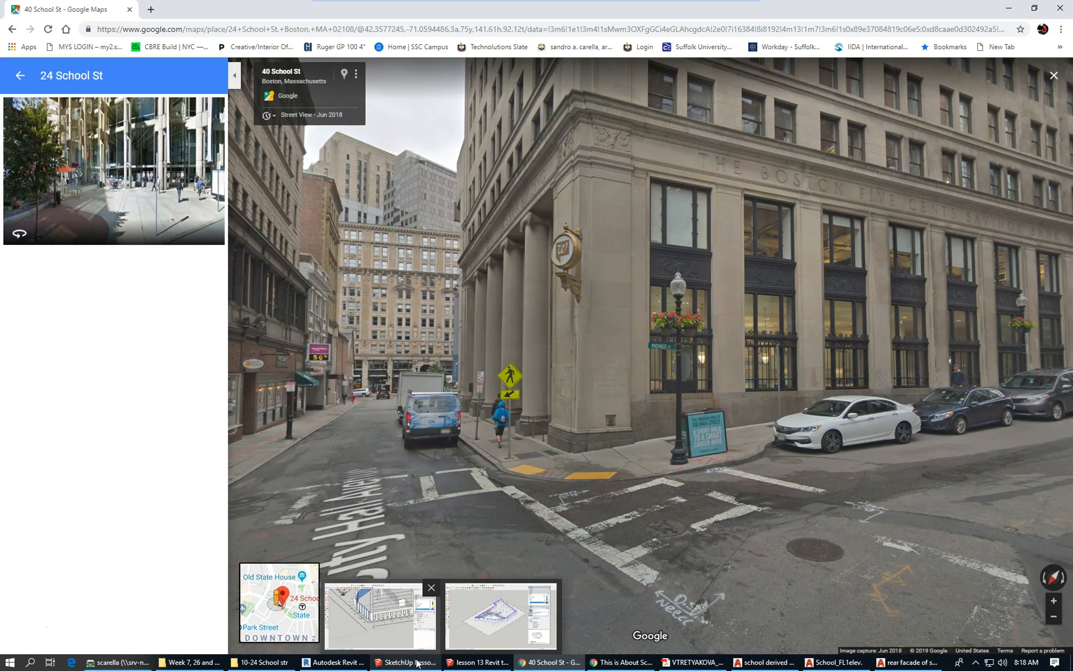
left_click(416, 661)
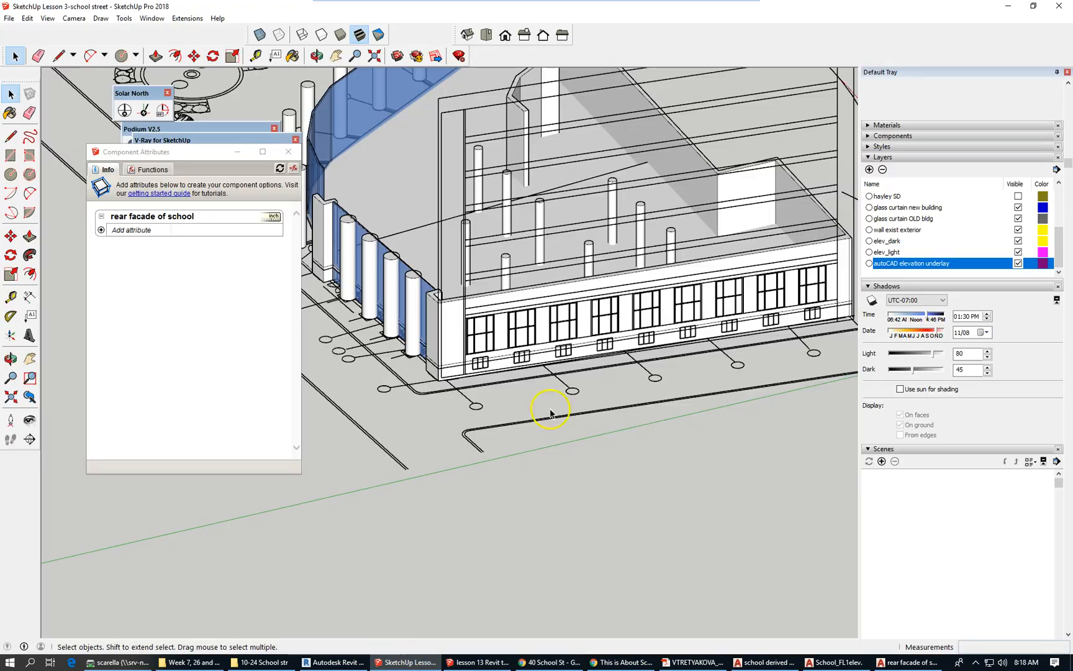
Draw a line across the top of the first rear-facade window.
scroll(464, 327, "up", 2)
scroll(466, 329, "up", 2)
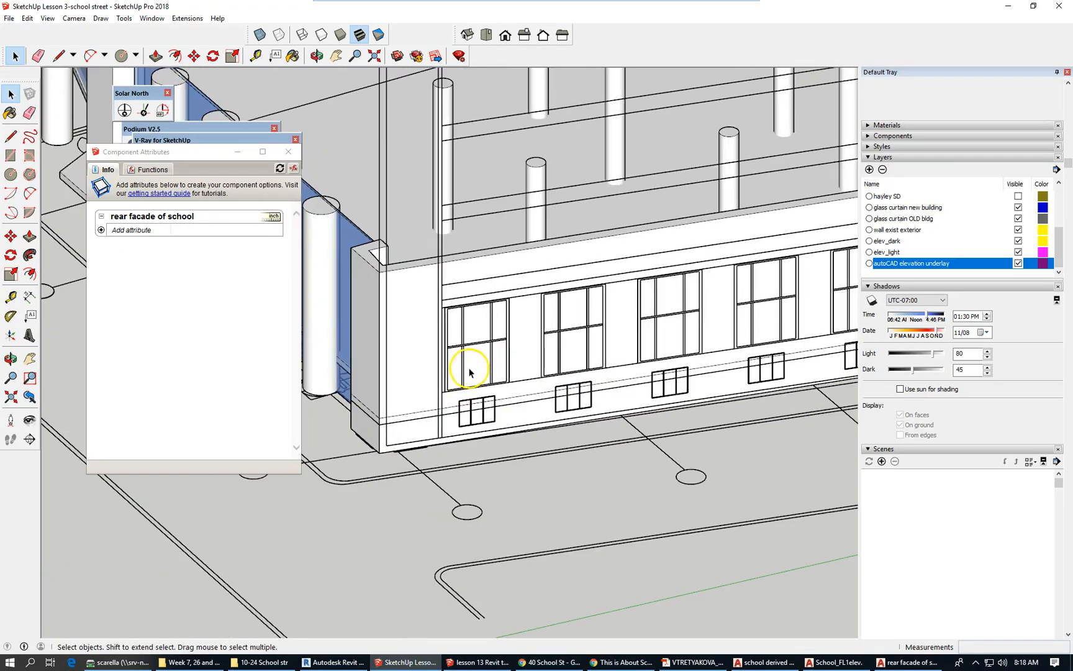
scroll(517, 349, "up", 1)
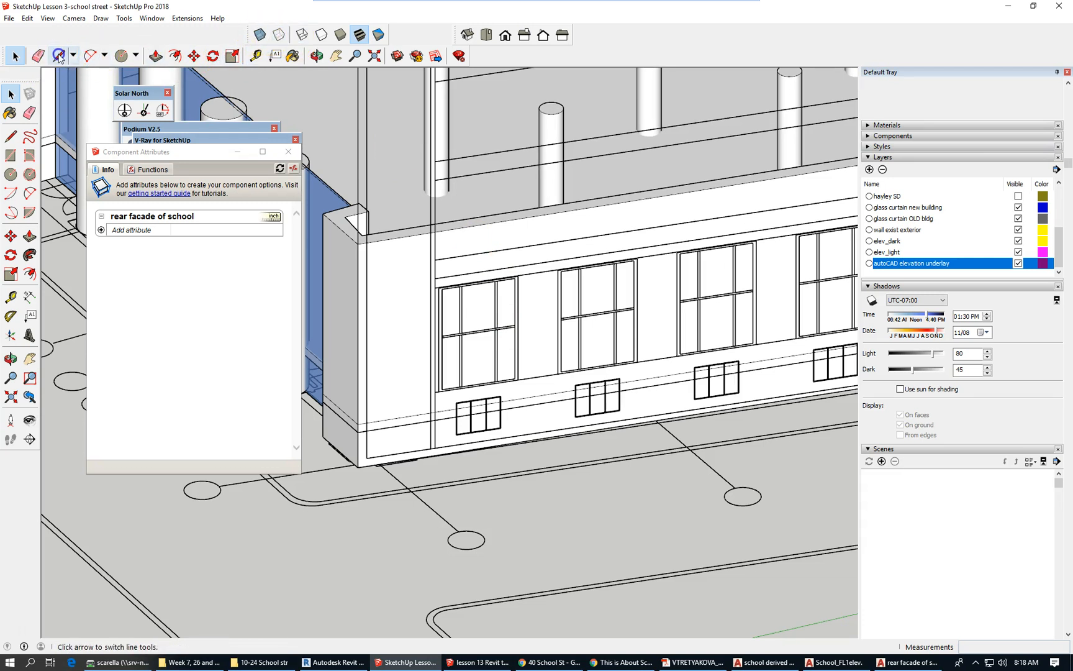
left_click(59, 55)
scroll(436, 289, "up", 1)
scroll(435, 289, "up", 3)
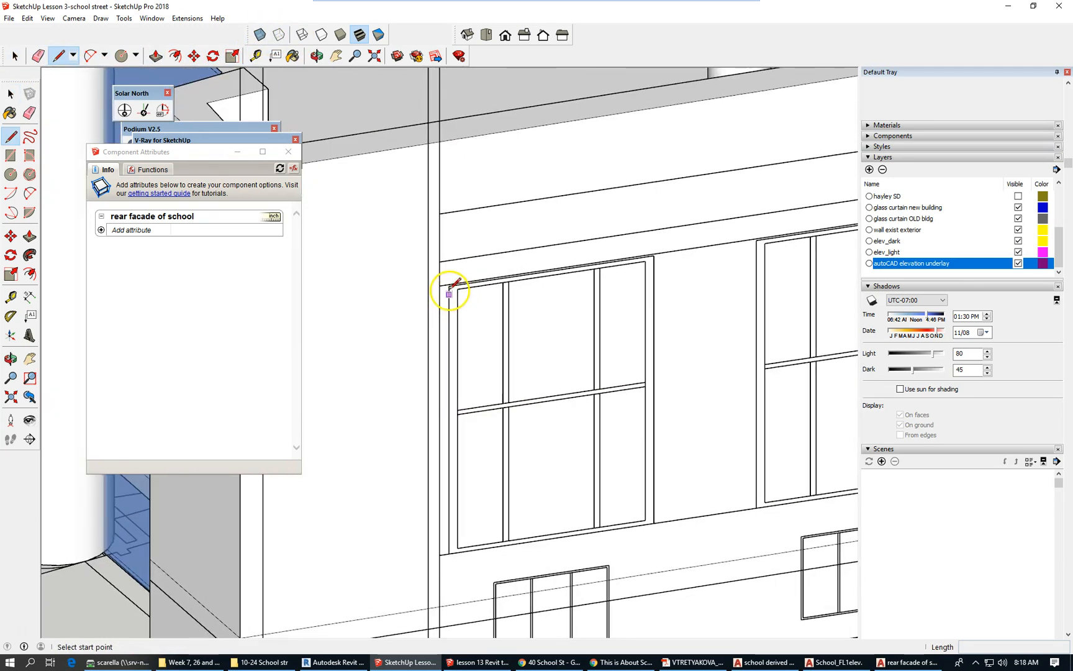
scroll(449, 289, "up", 2)
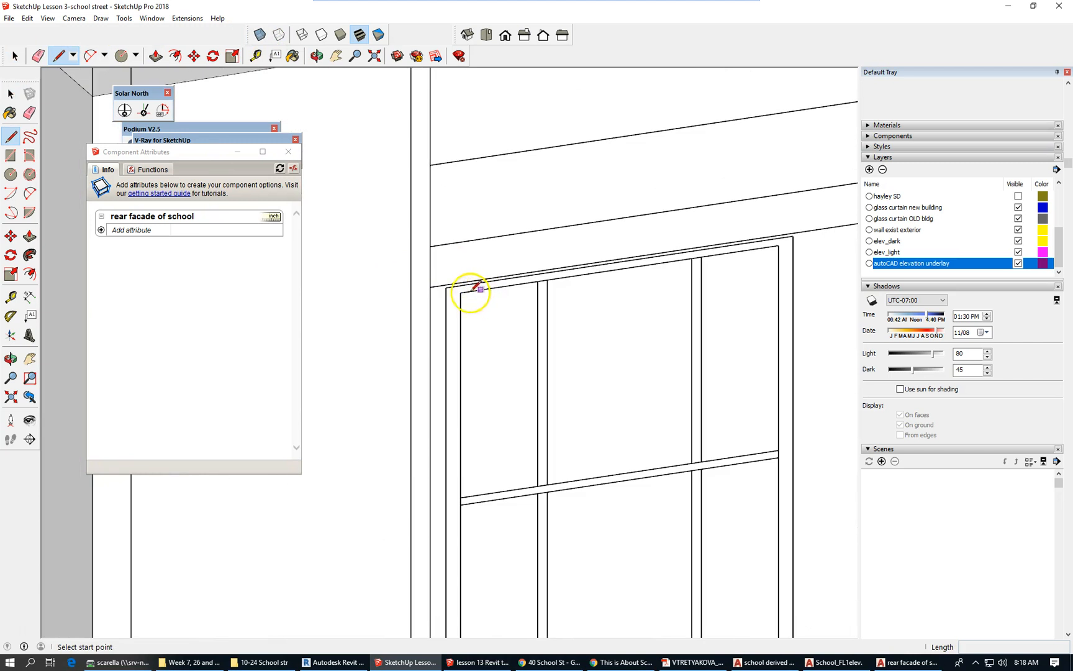
left_click(446, 288)
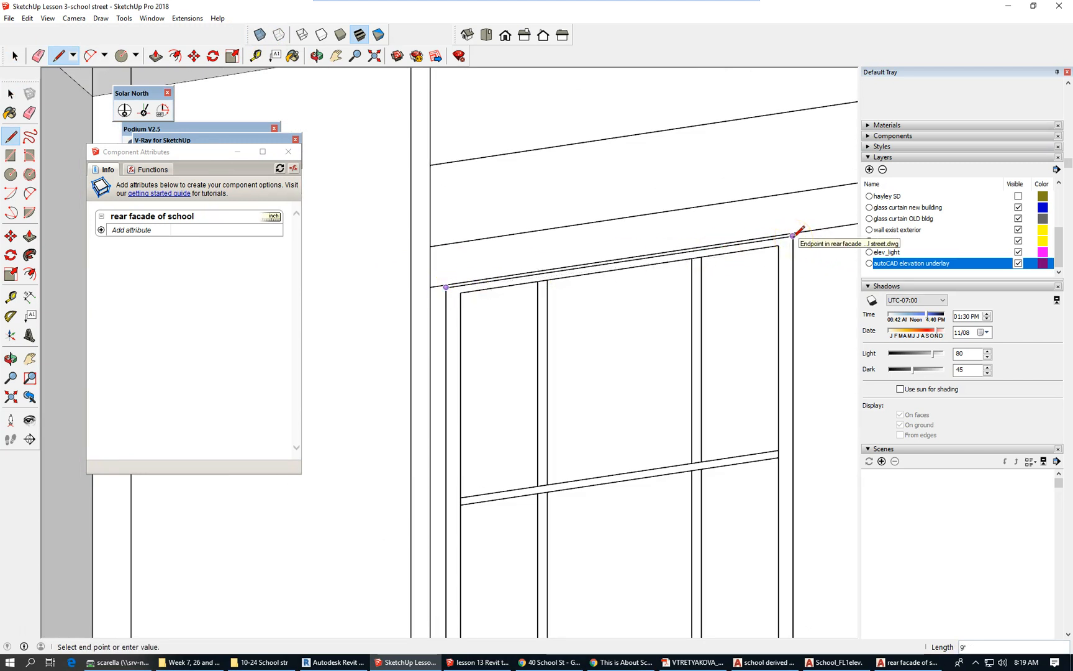
left_click(793, 235)
Draw down 20' on the blue axis, across the bottom edge, and back up to close the face.
scroll(727, 198, "down", 4)
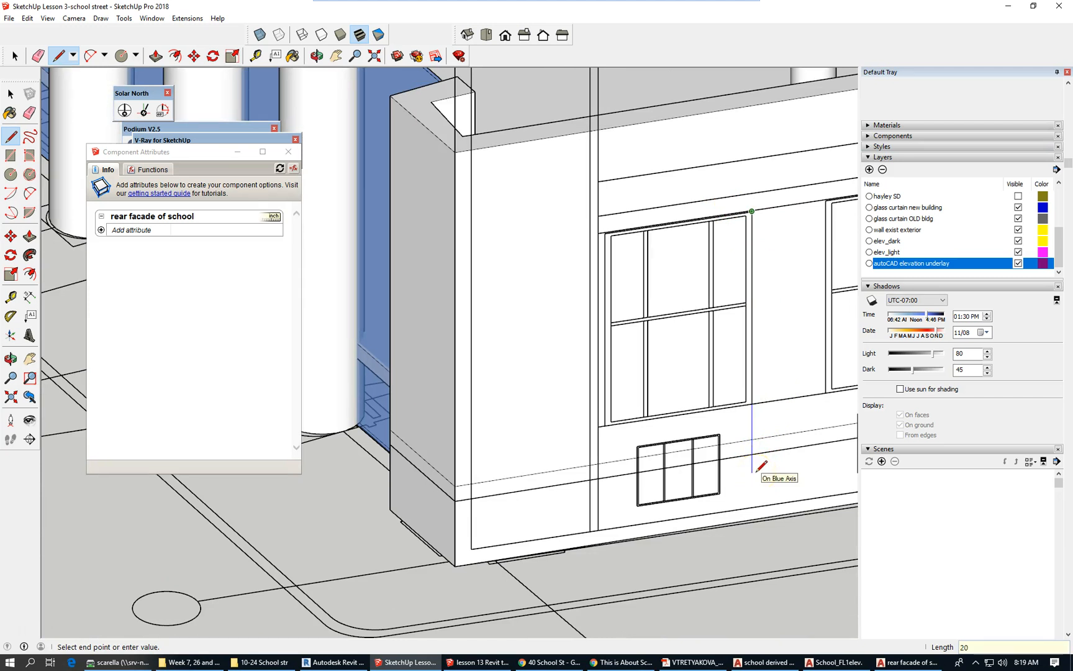
type("20'")
key("Return")
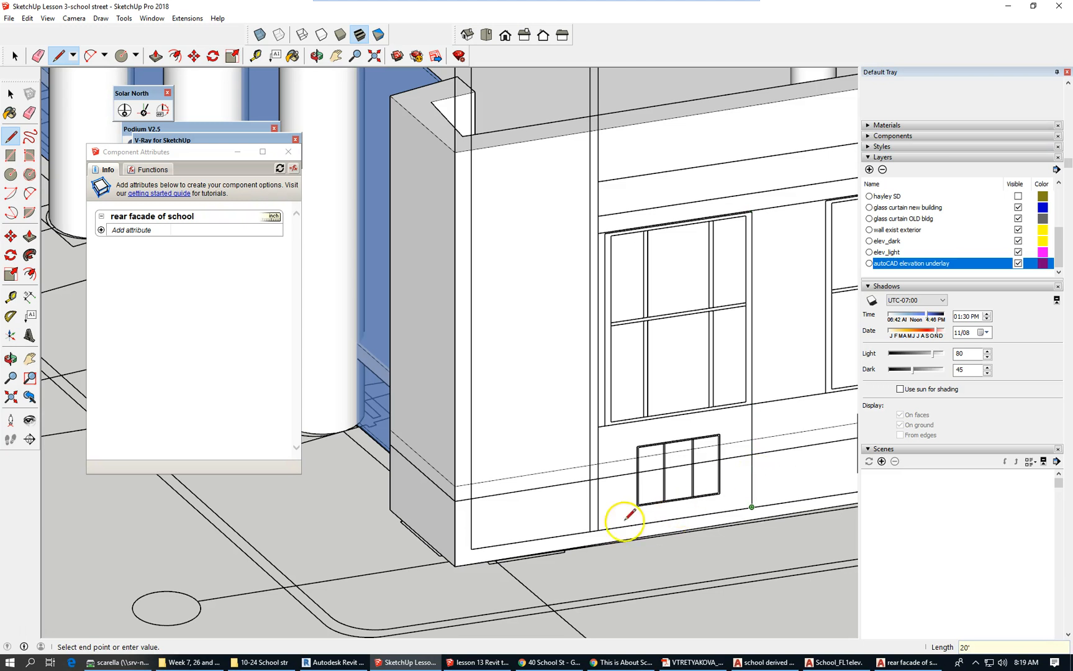
scroll(618, 524, "up", 2)
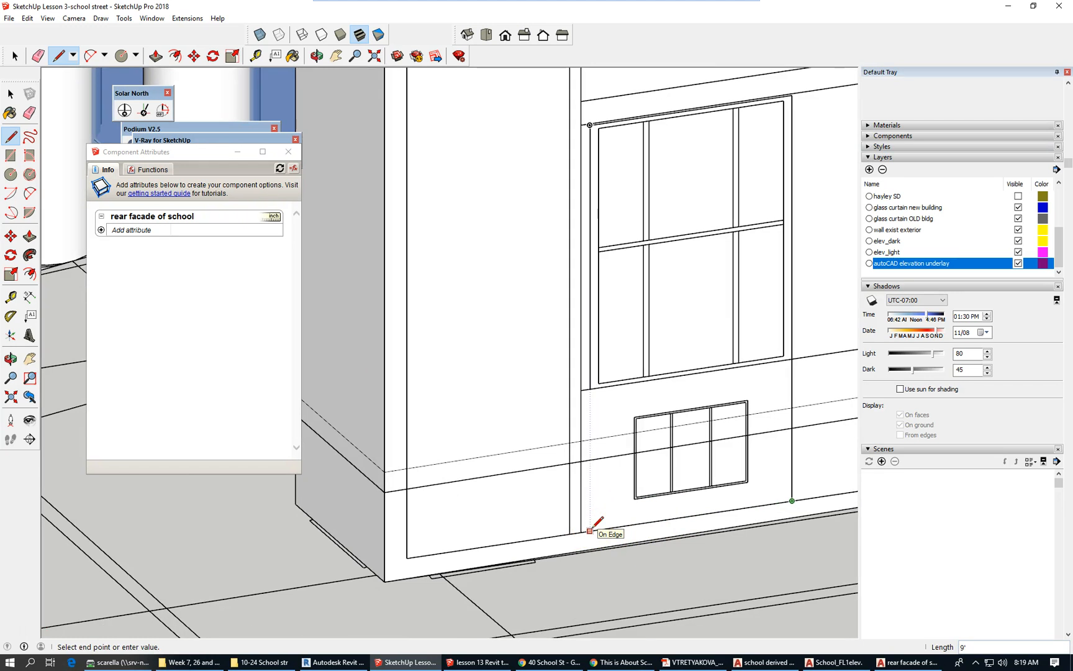
left_click(591, 529)
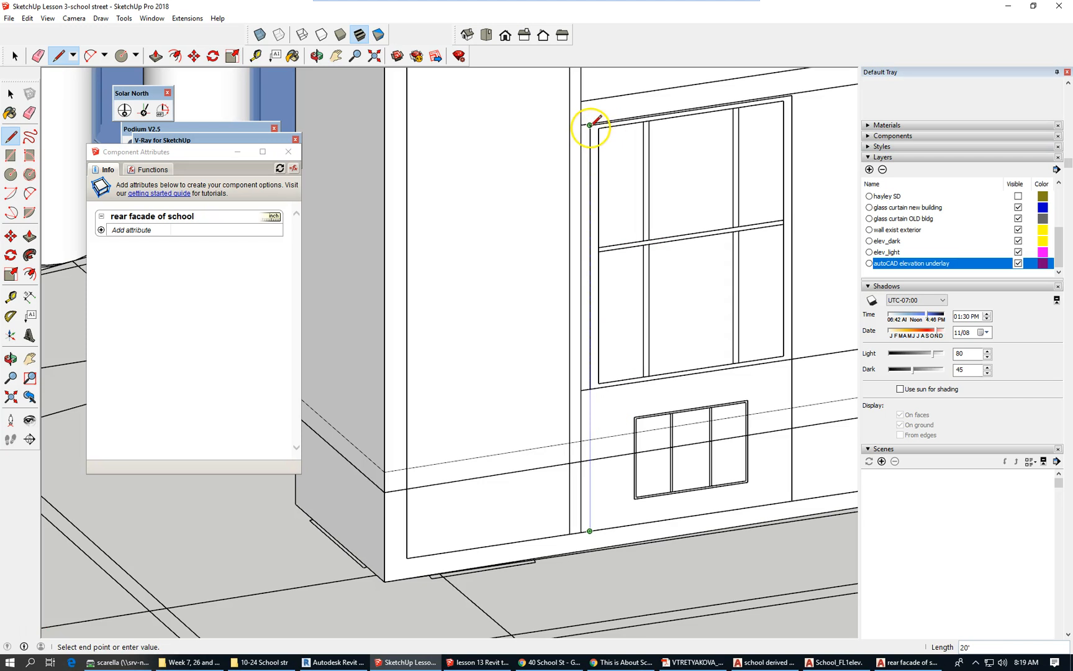
left_click(590, 125)
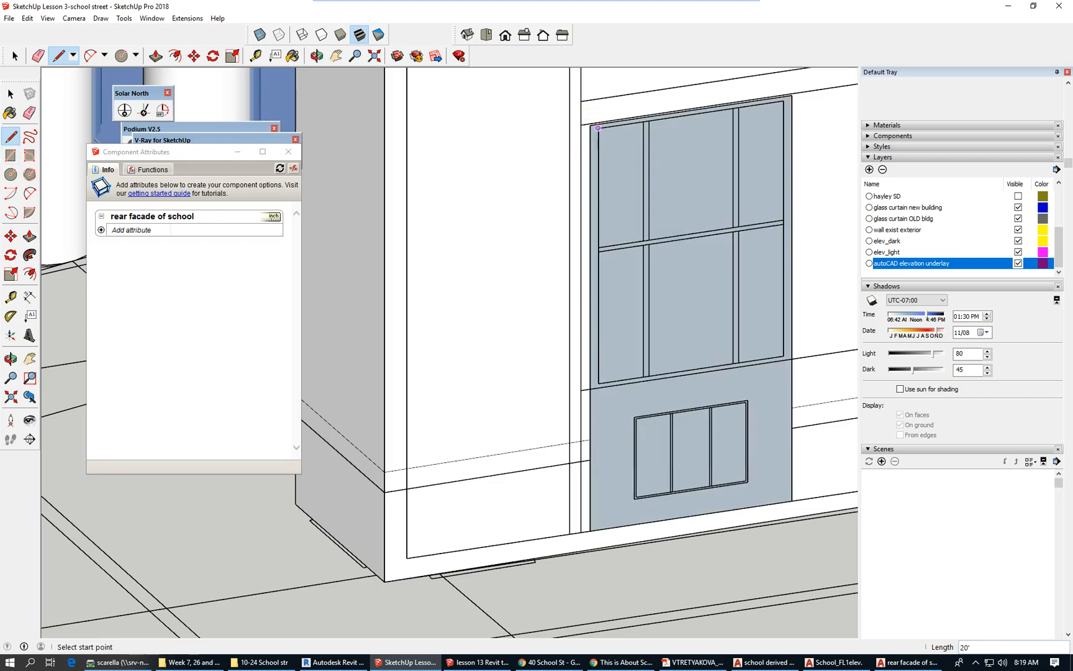
left_click(15, 55)
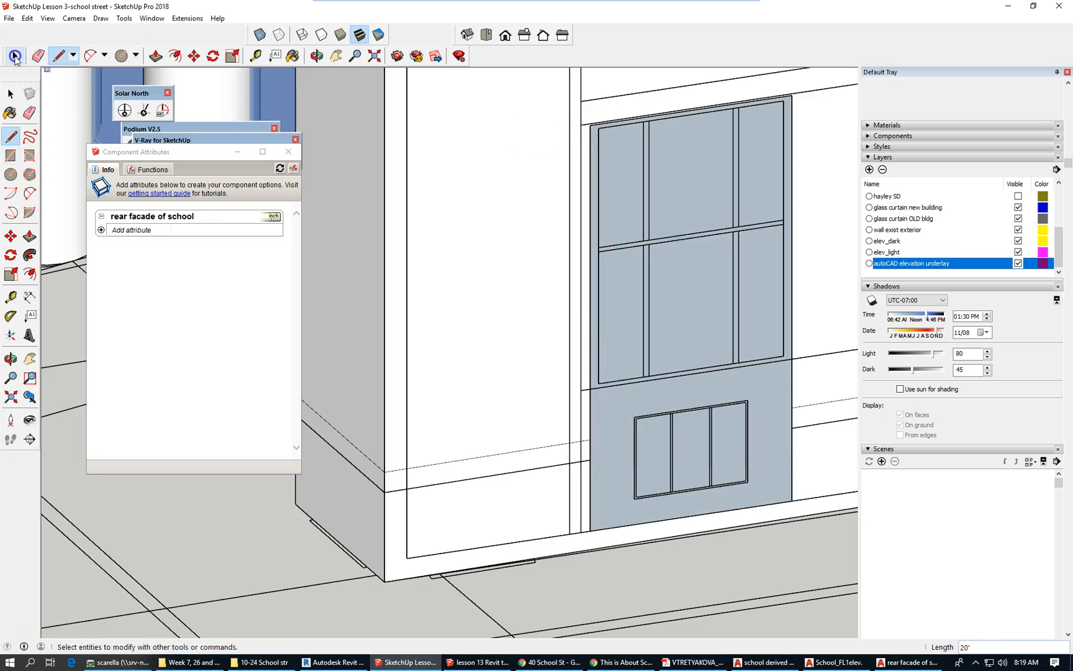
Delete the new panel face, hide the 'autoCAD elevation underlay' layer, and open the wall group for editing.
left_click(699, 267)
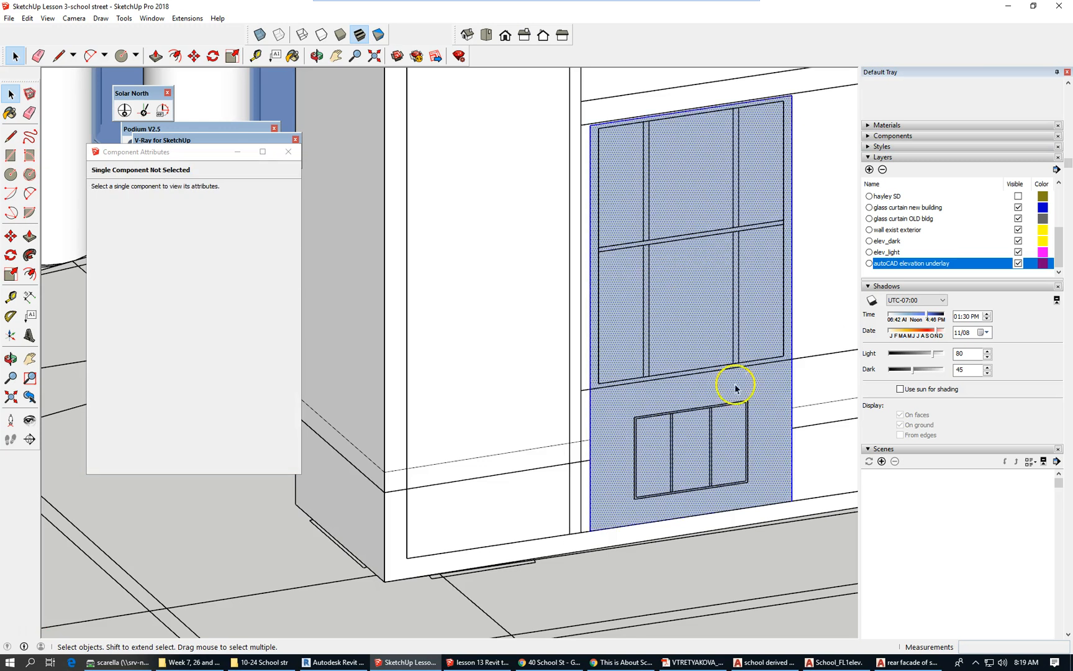
scroll(611, 395, "down", 5)
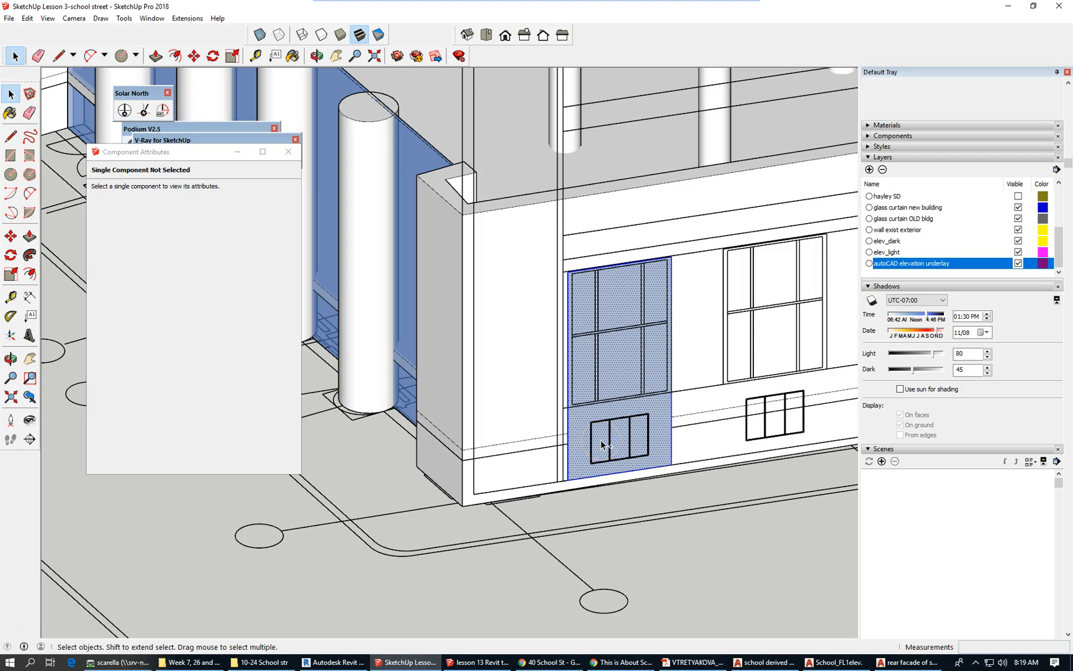
key("Delete")
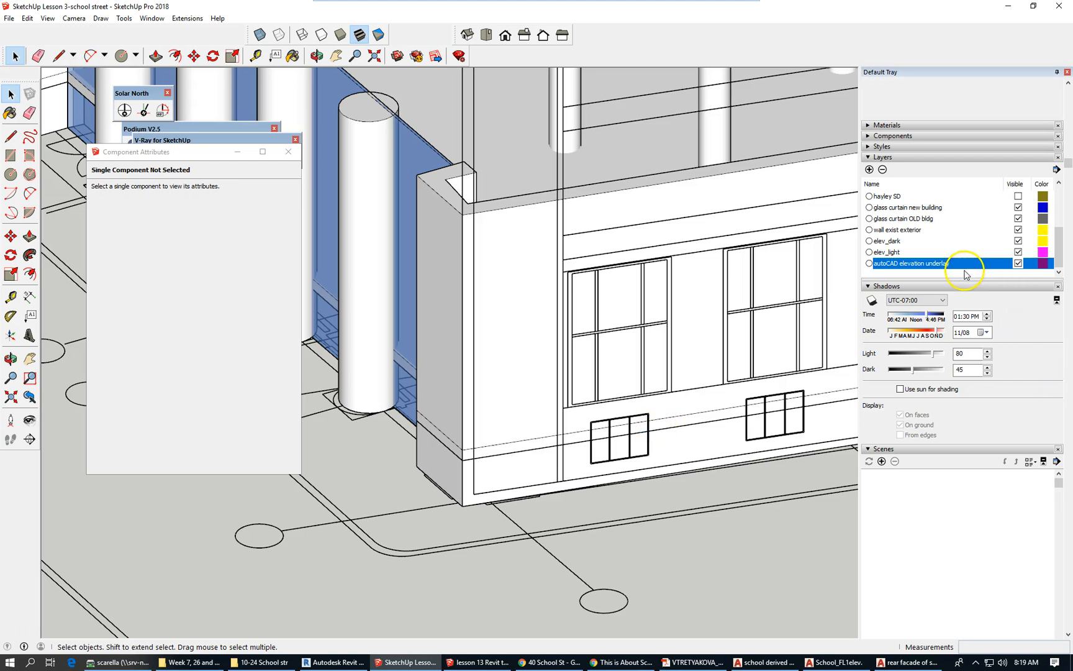
left_click(1018, 264)
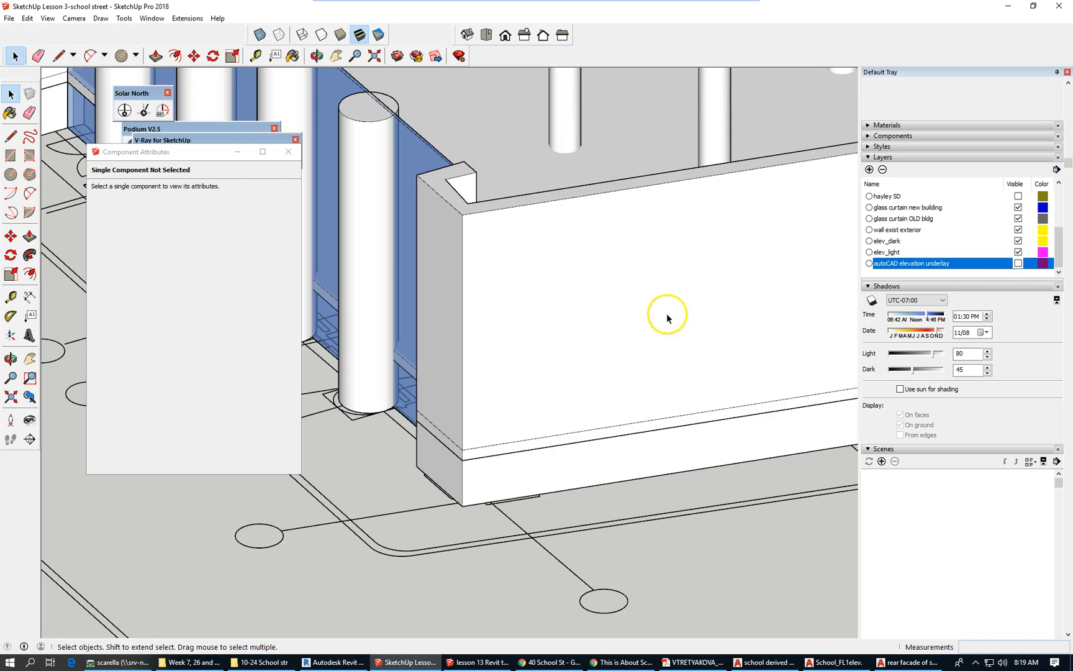
double_click(597, 306)
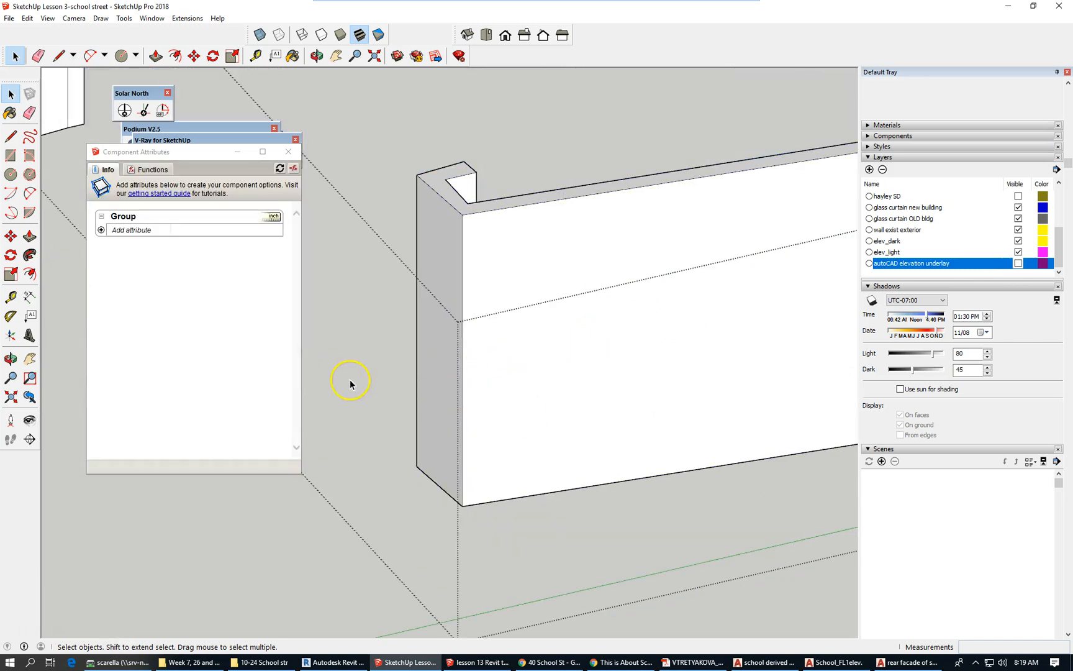
Paste the copied rectangle in place onto the rear wall face and check it from an oblique view.
left_click(27, 18)
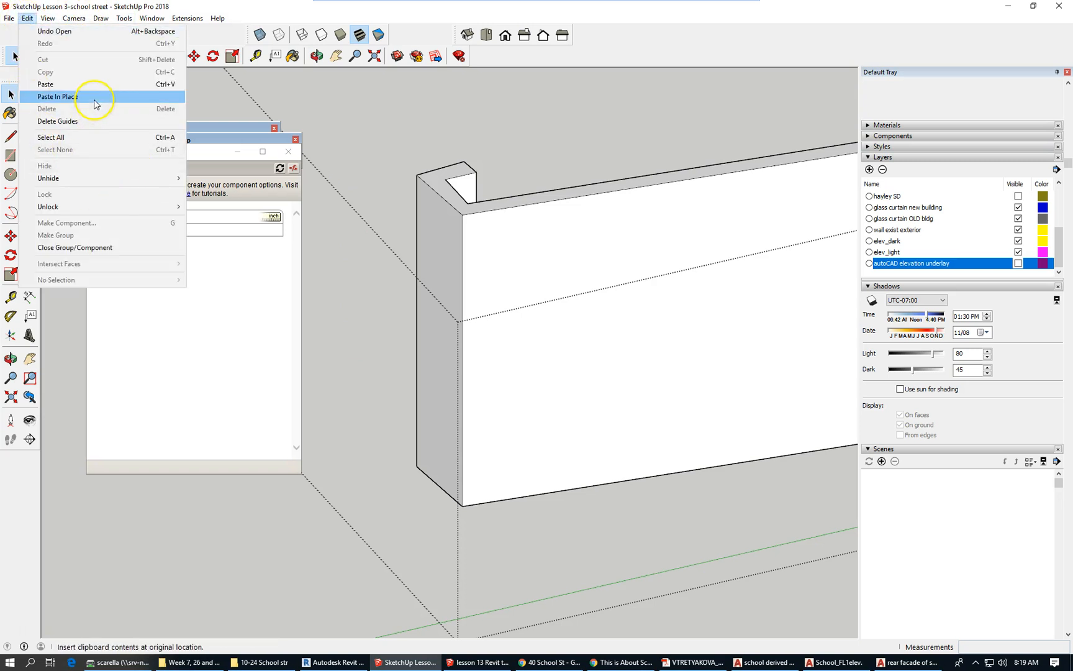
left_click(92, 97)
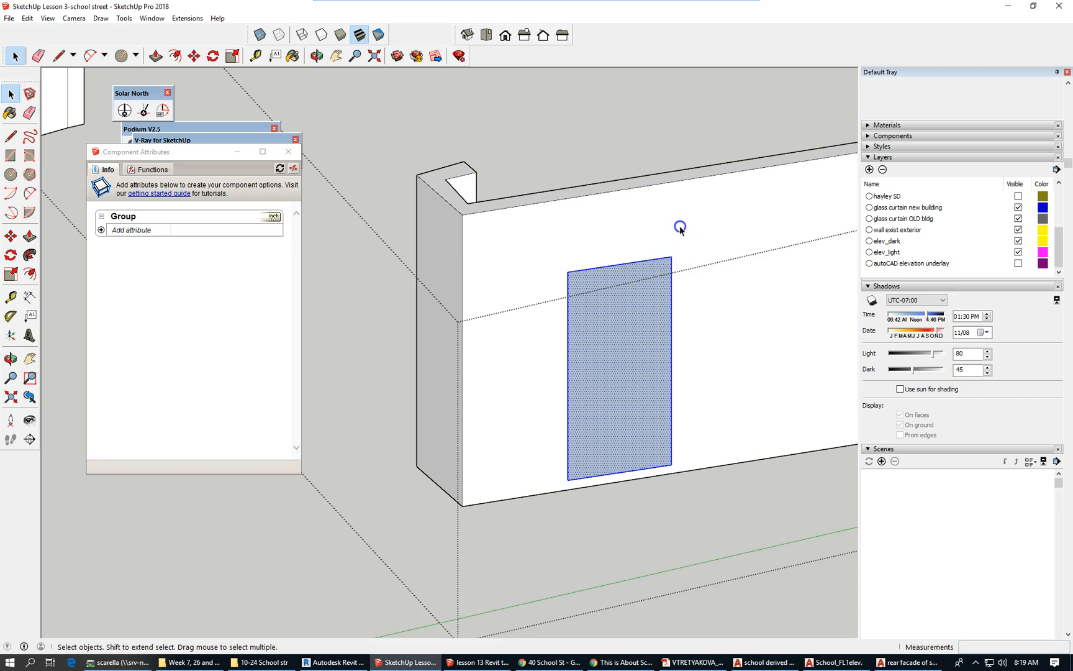
left_click(689, 275)
left_click(646, 332)
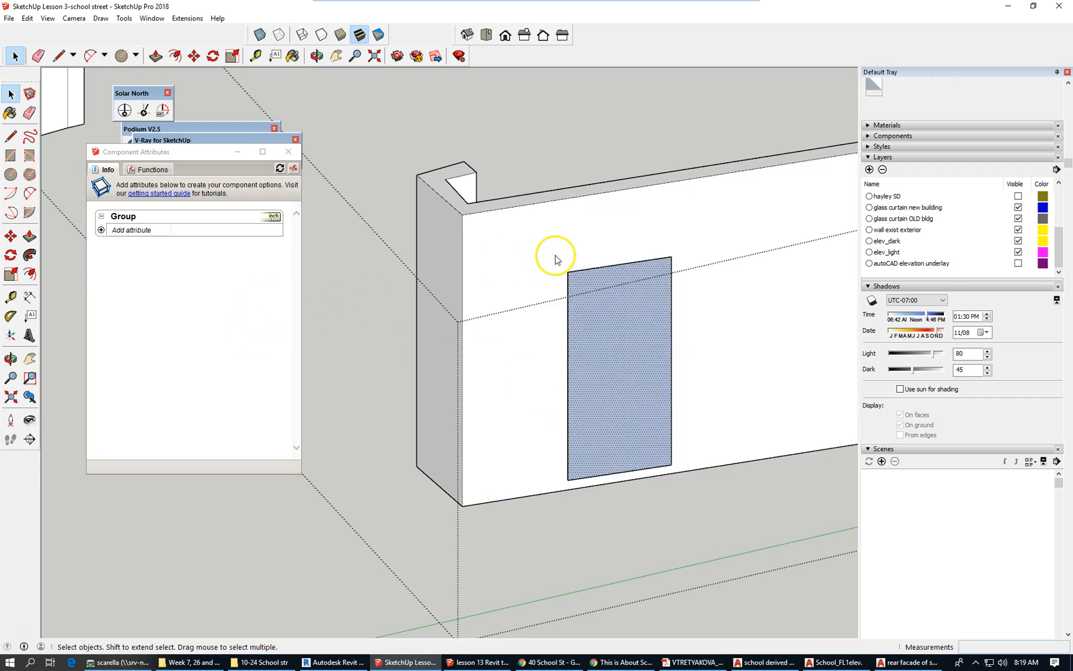
left_click(575, 201)
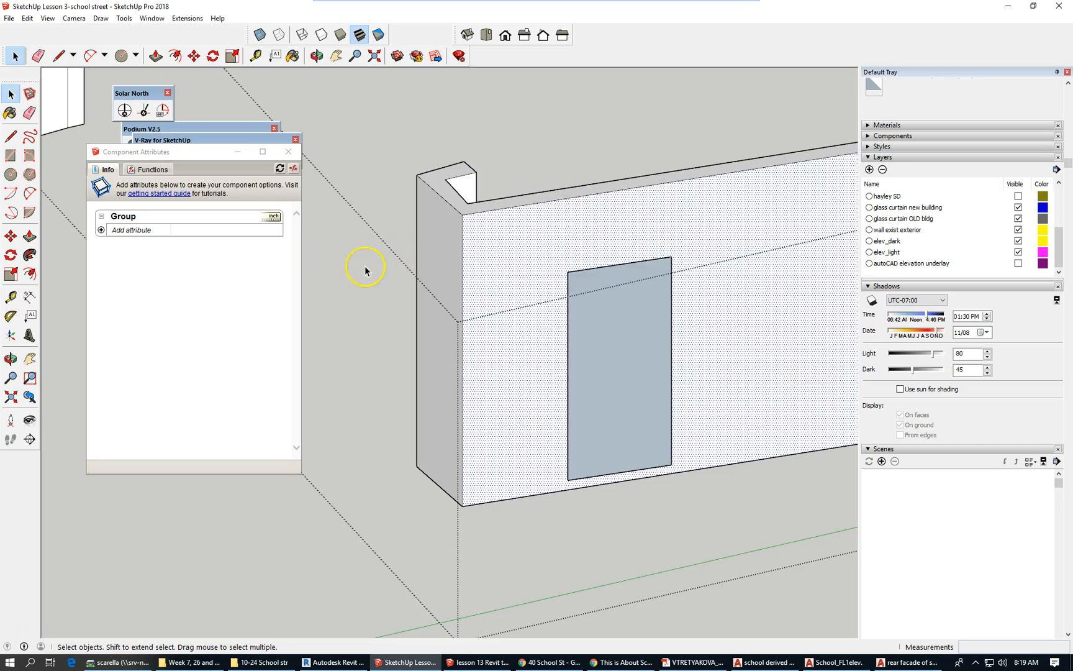
middle_click_drag(364, 268, 359, 271)
scroll(359, 271, "down", 3)
left_click(526, 307)
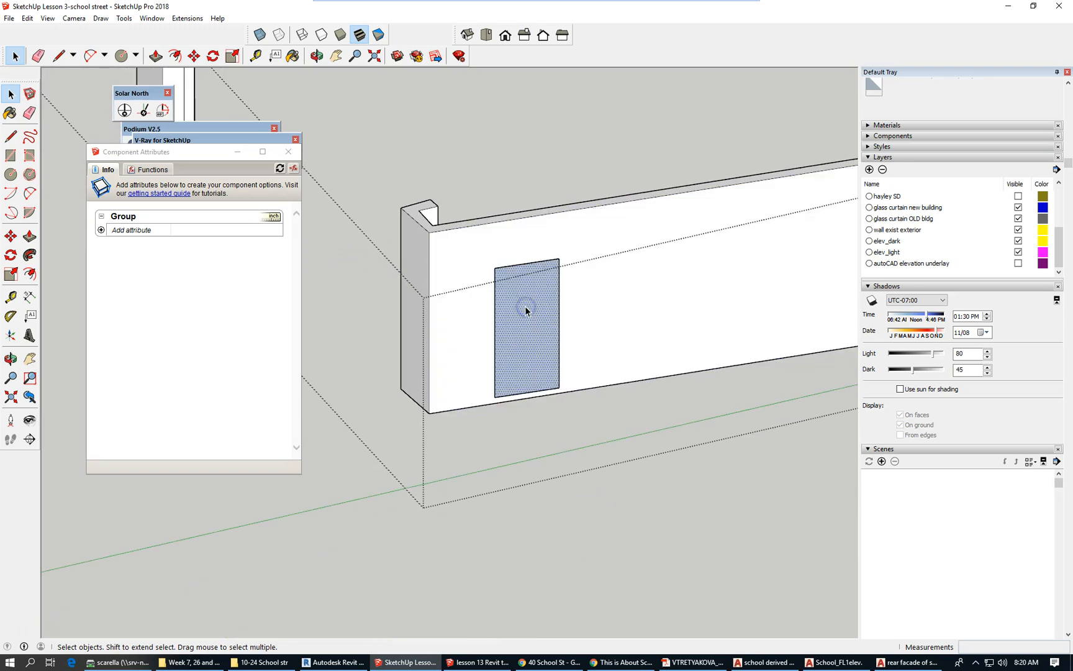
middle_click_drag(526, 306, 351, 300)
scroll(351, 300, "down", 2)
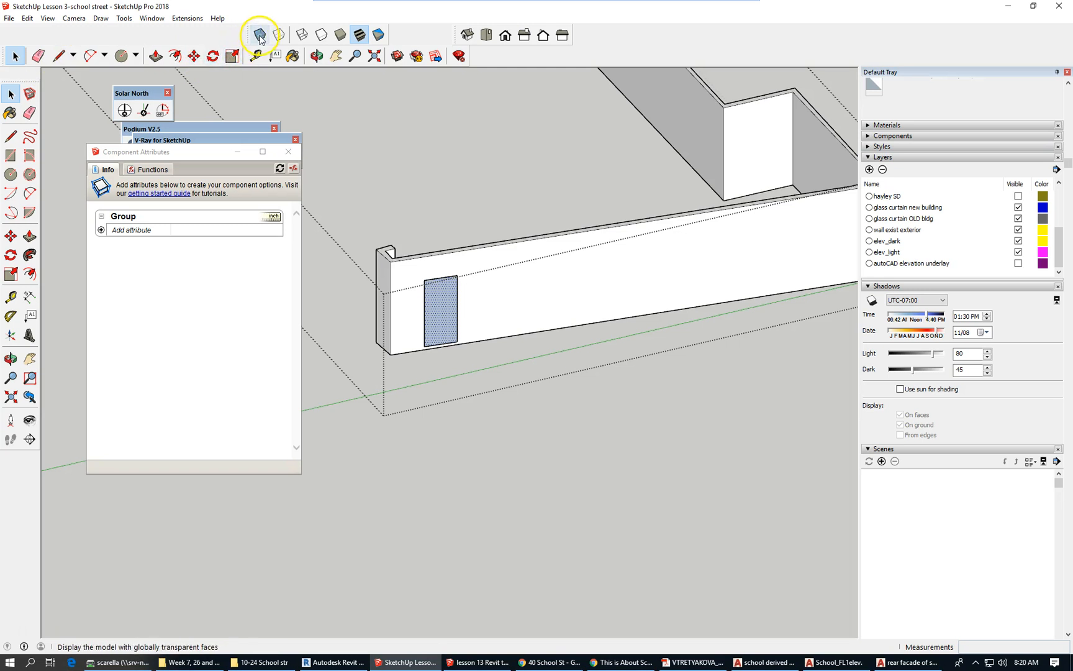
Push/Pull the pasted panel face into the rear wall.
left_click(233, 56)
scroll(467, 324, "up", 2)
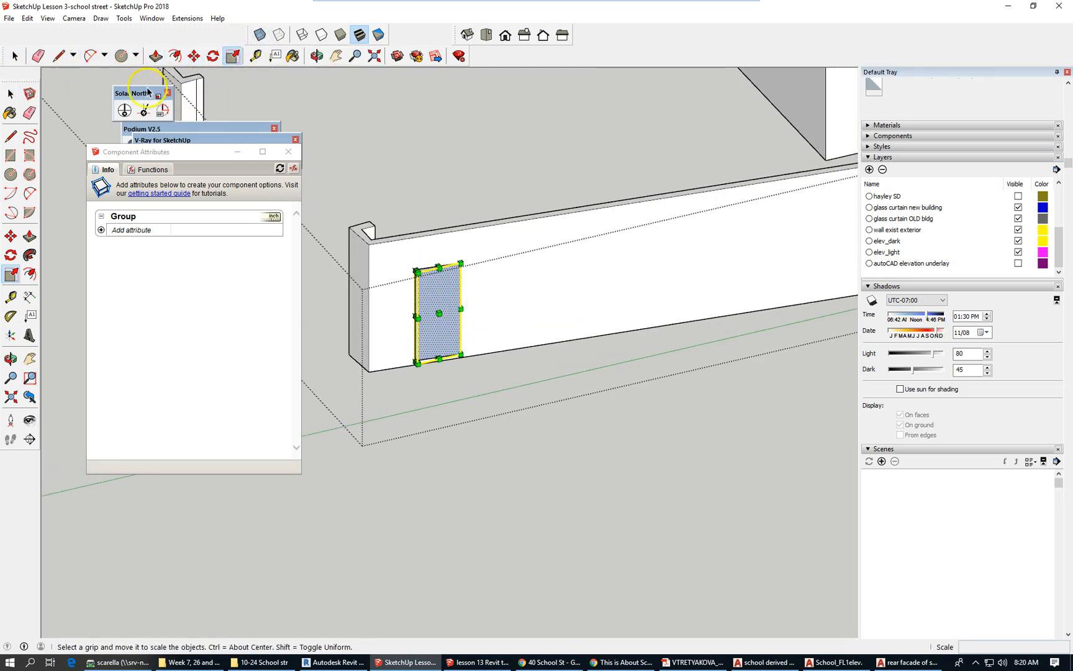
left_click(16, 94)
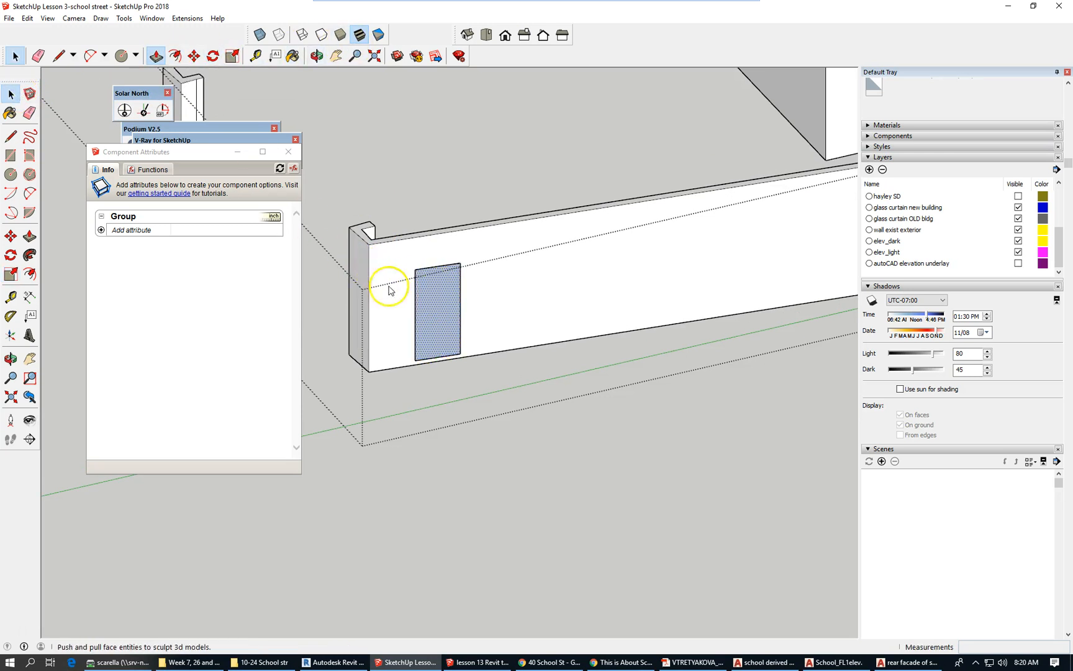
key("p")
scroll(471, 338, "up", 2)
left_click(466, 330)
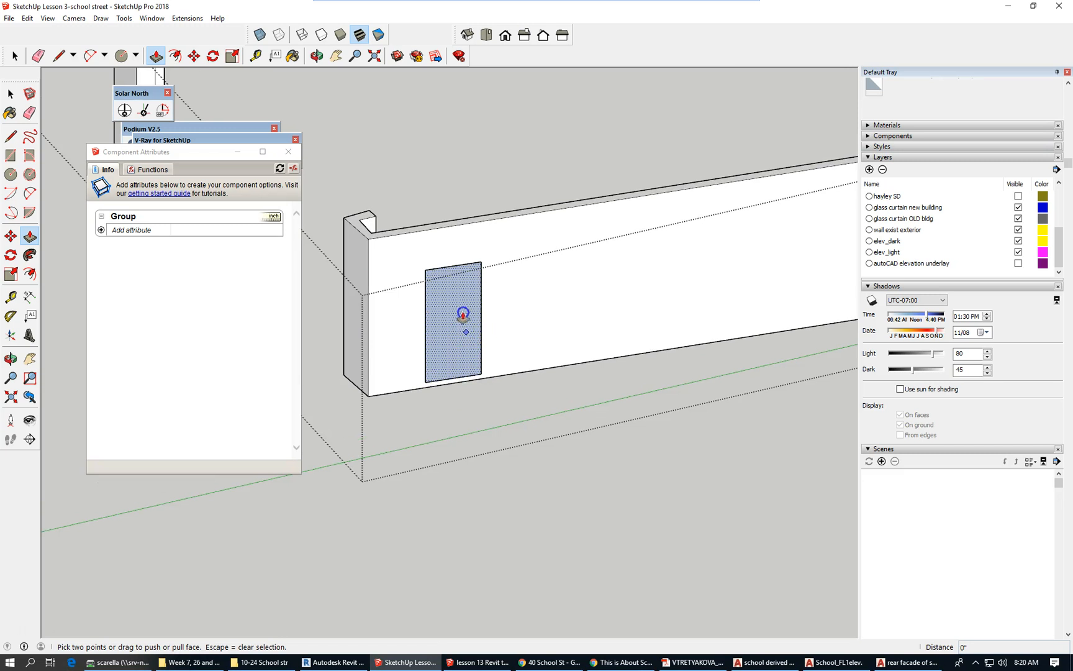
left_click(462, 307)
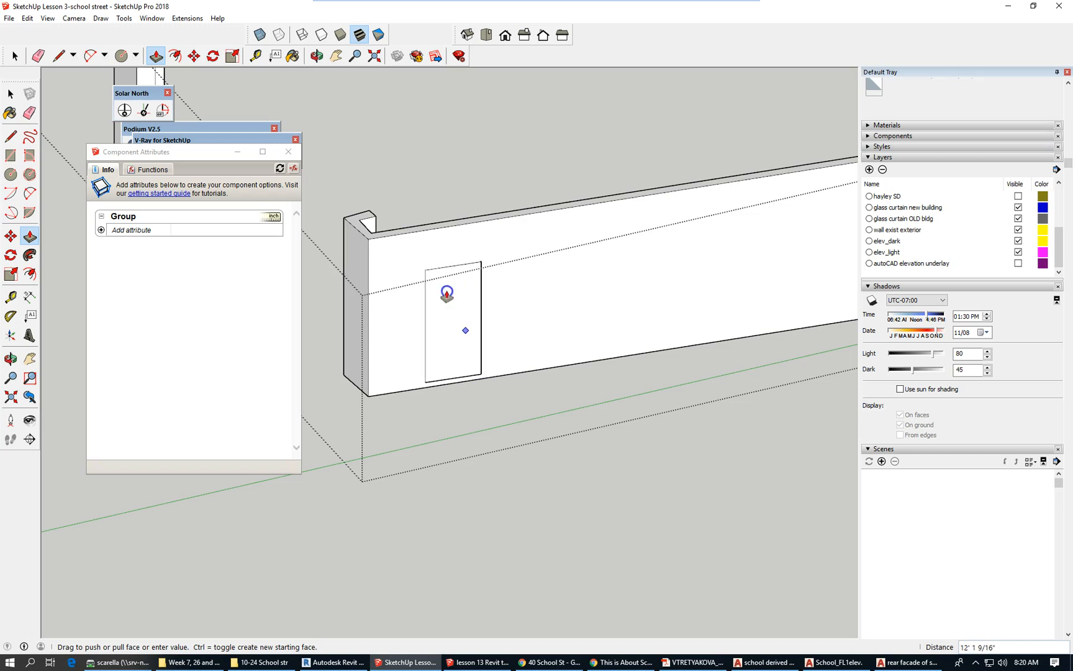
left_click(469, 316)
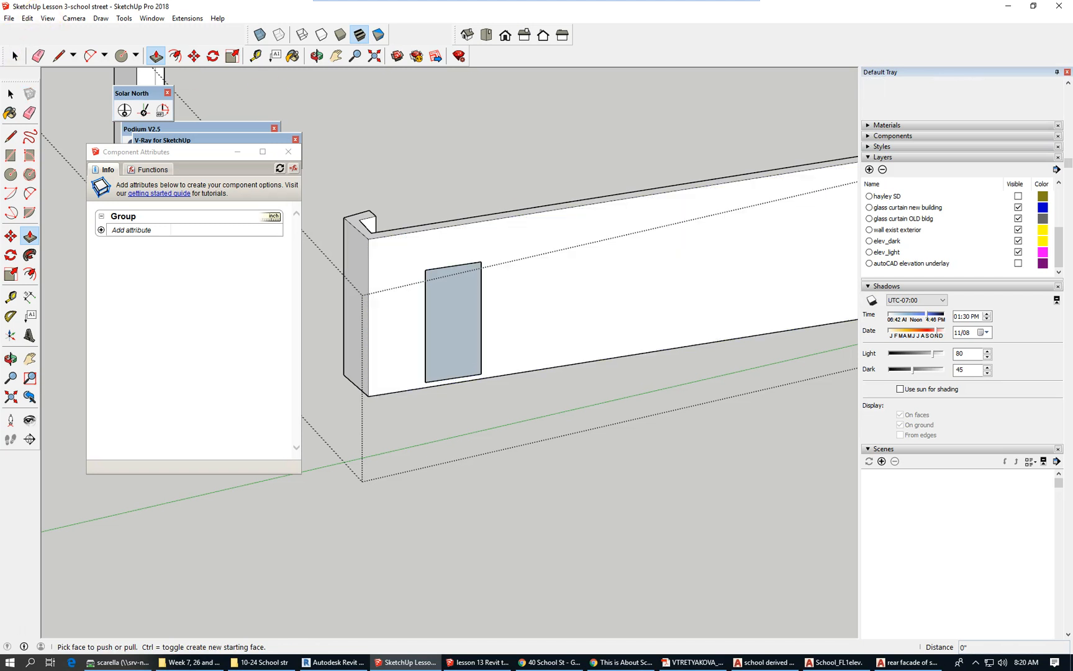
left_click(15, 55)
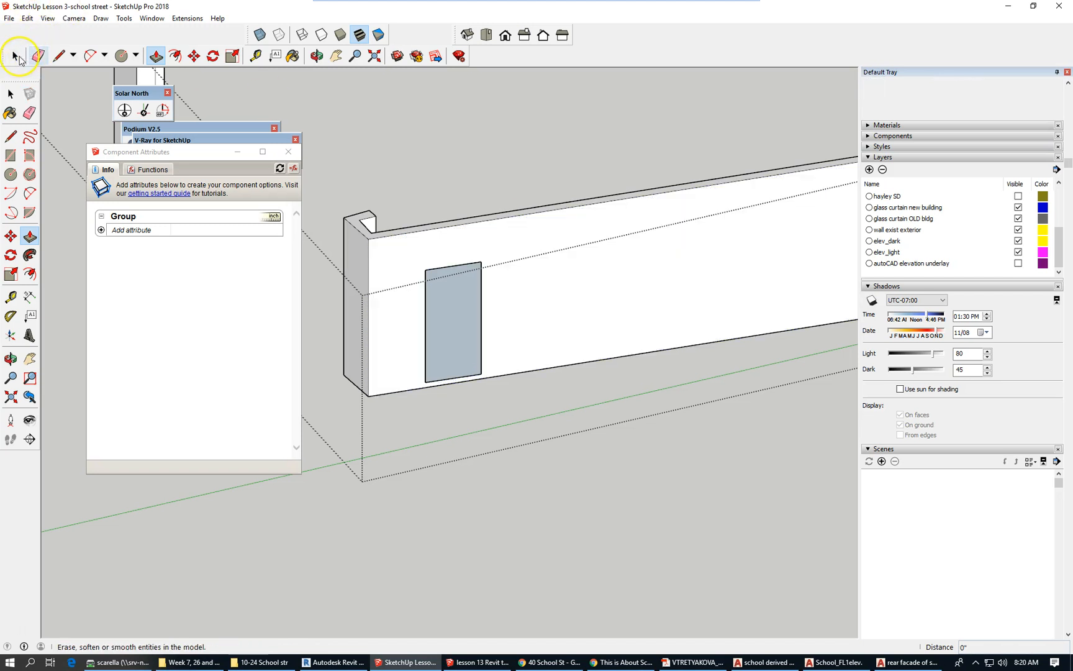
Turn on X-ray and push the panel about 2' 10 13/16" into the wall.
left_click(257, 36)
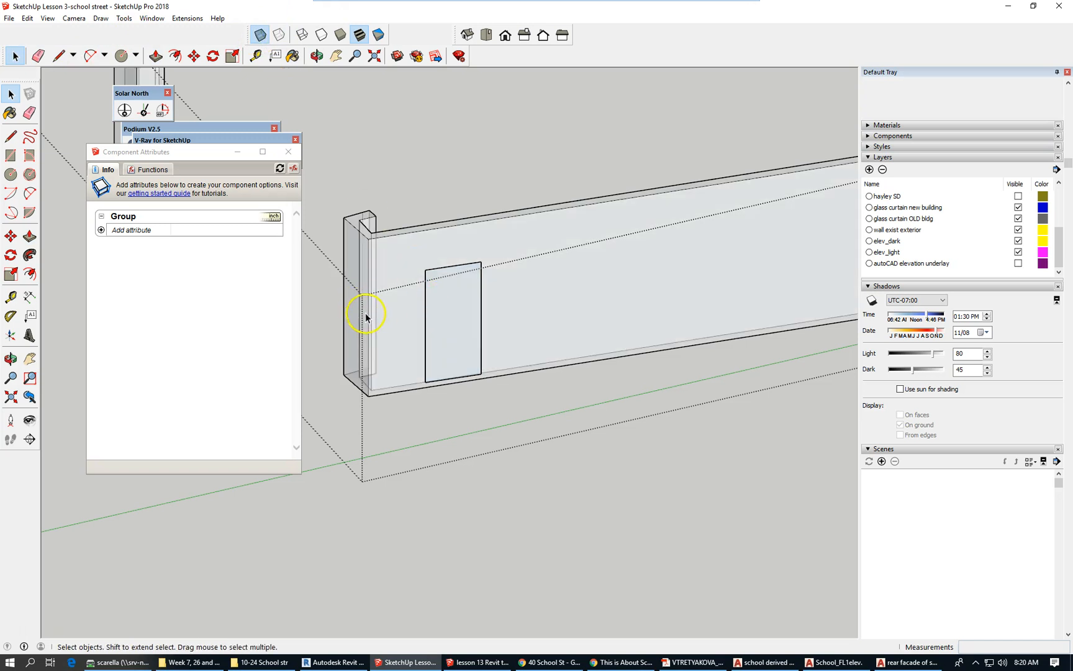
scroll(454, 340, "up", 2)
left_click(485, 329)
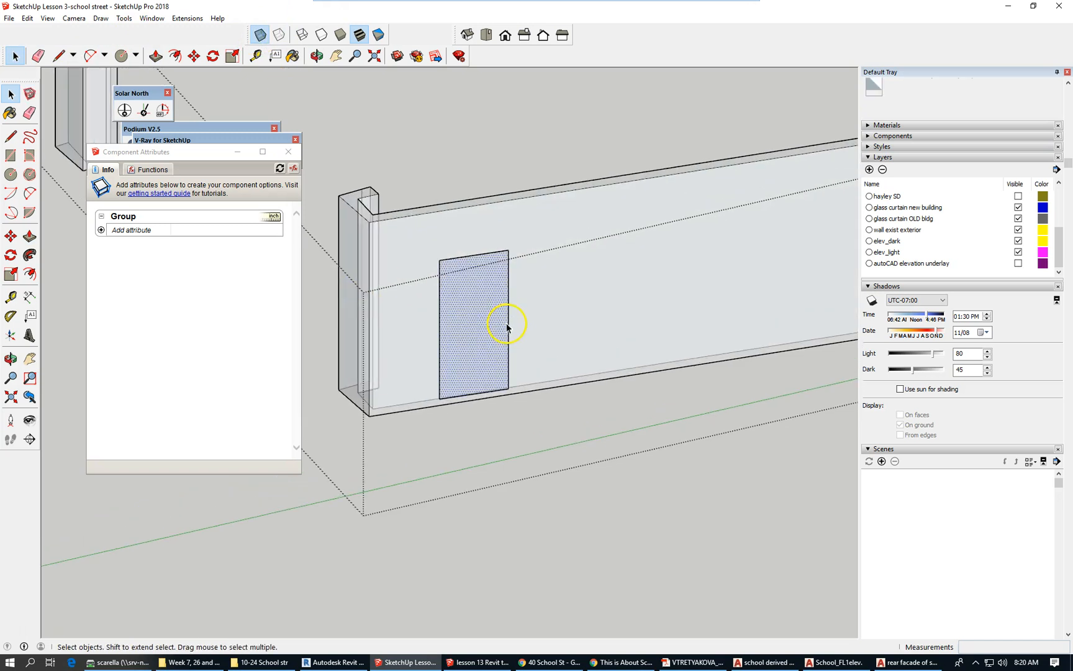
left_click(155, 56)
mouse_move(460, 377)
left_mouse_down()
mouse_move(472, 338)
mouse_move(495, 347)
mouse_move(493, 363)
mouse_move(504, 338)
mouse_move(465, 325)
mouse_move(489, 371)
mouse_move(492, 344)
left_mouse_up()
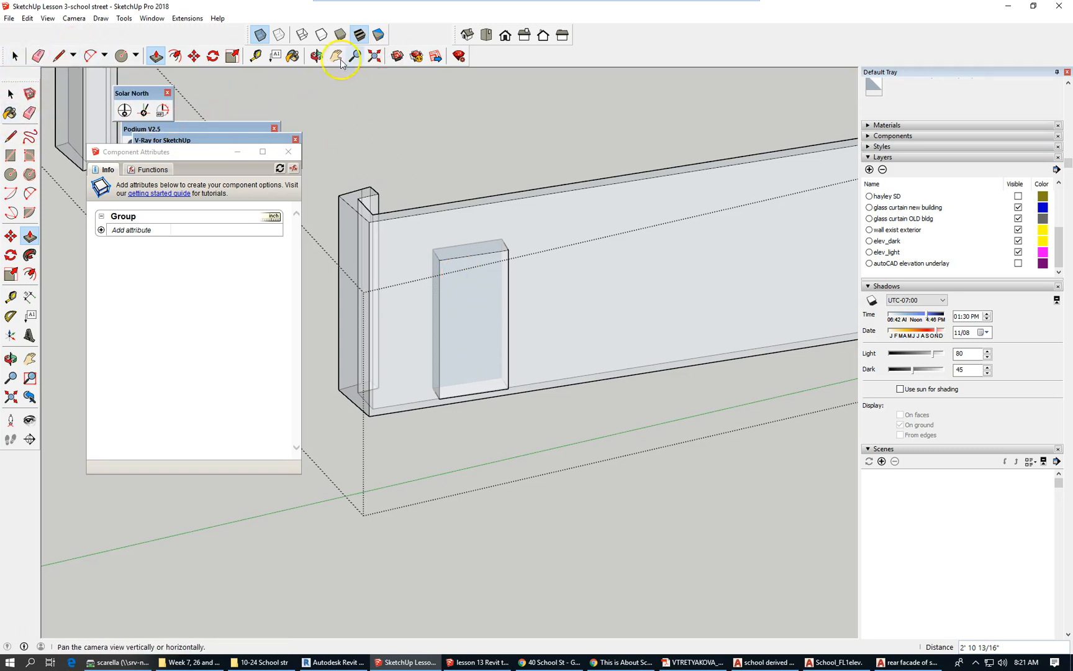
left_click(11, 93)
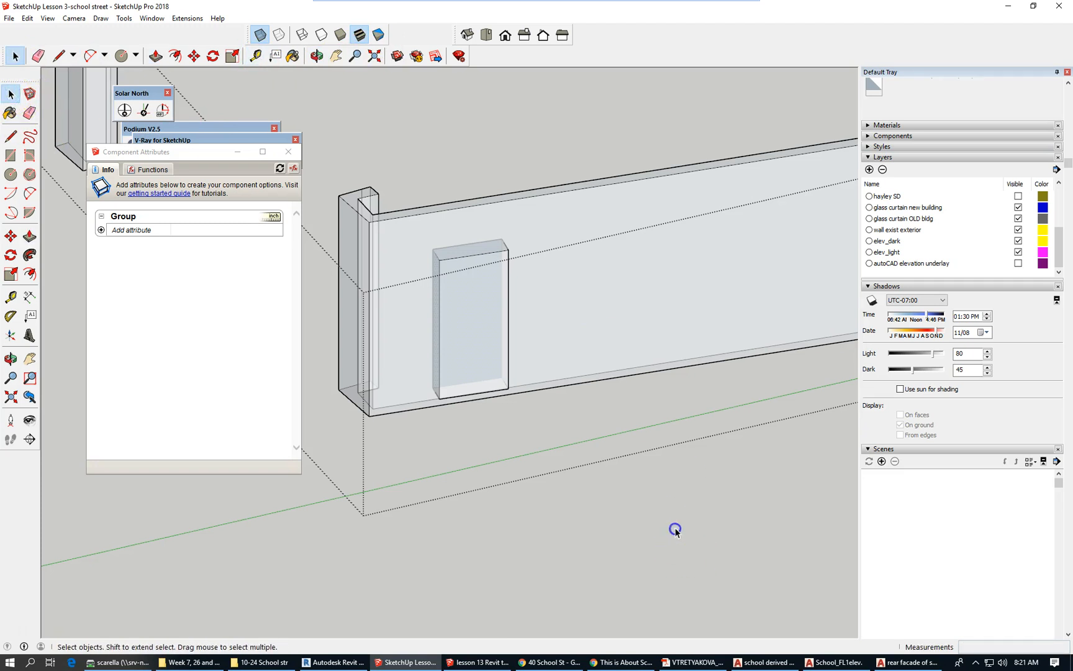
Reopen the wall group and delete the panel face along with its edges.
key("Escape")
scroll(497, 437, "down", 2)
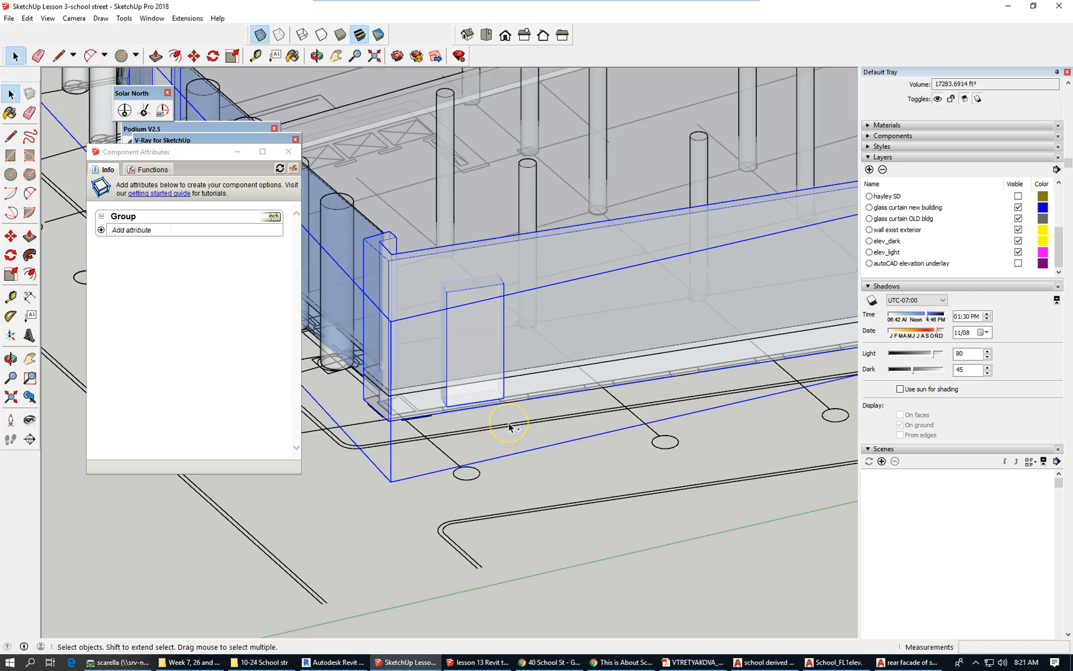
double_click(508, 426)
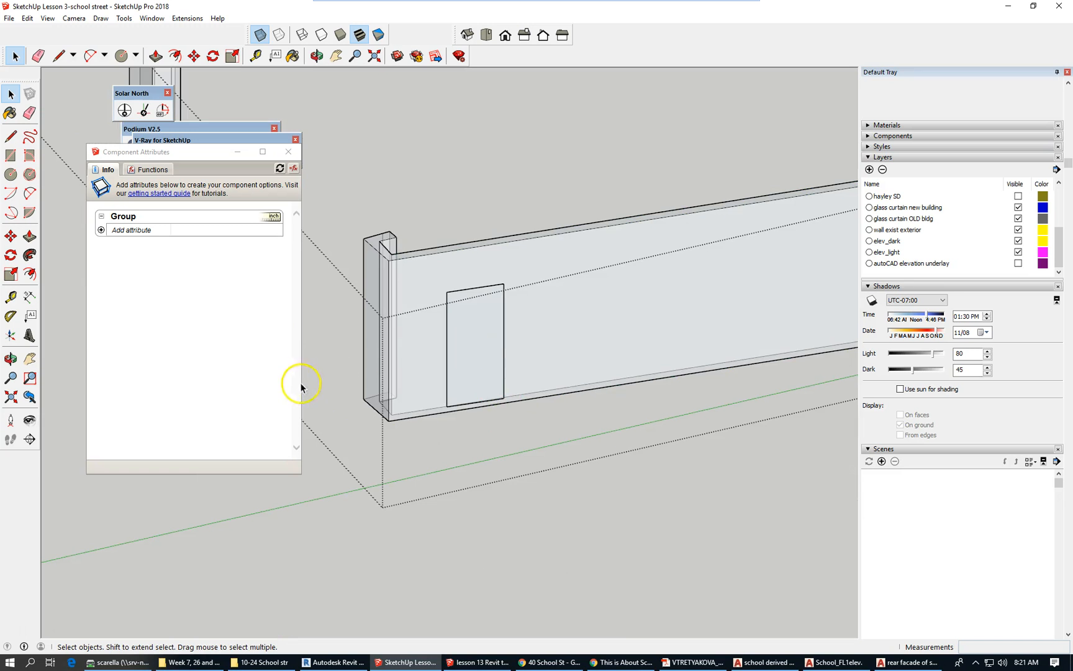
scroll(345, 389, "down", 3)
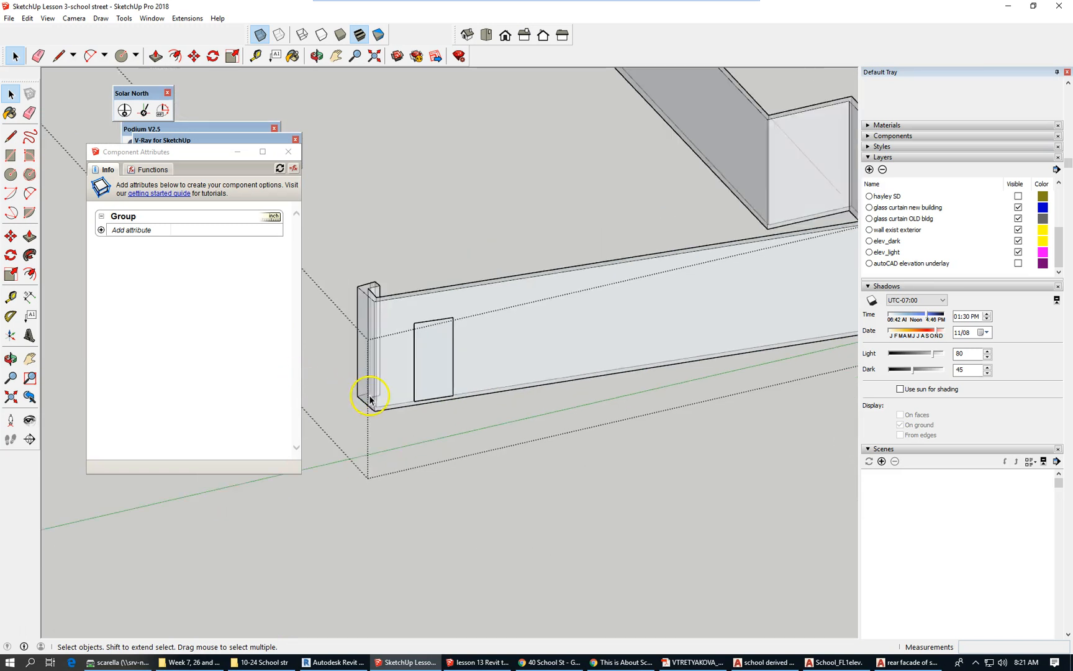
left_click(424, 357)
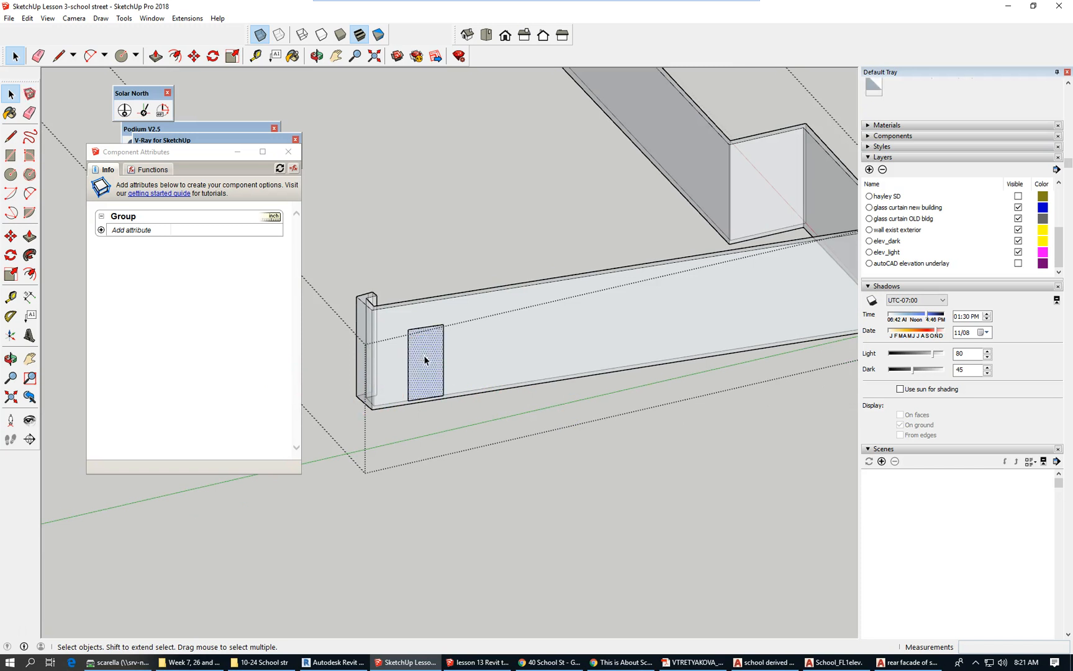
double_click(435, 364)
key("Delete")
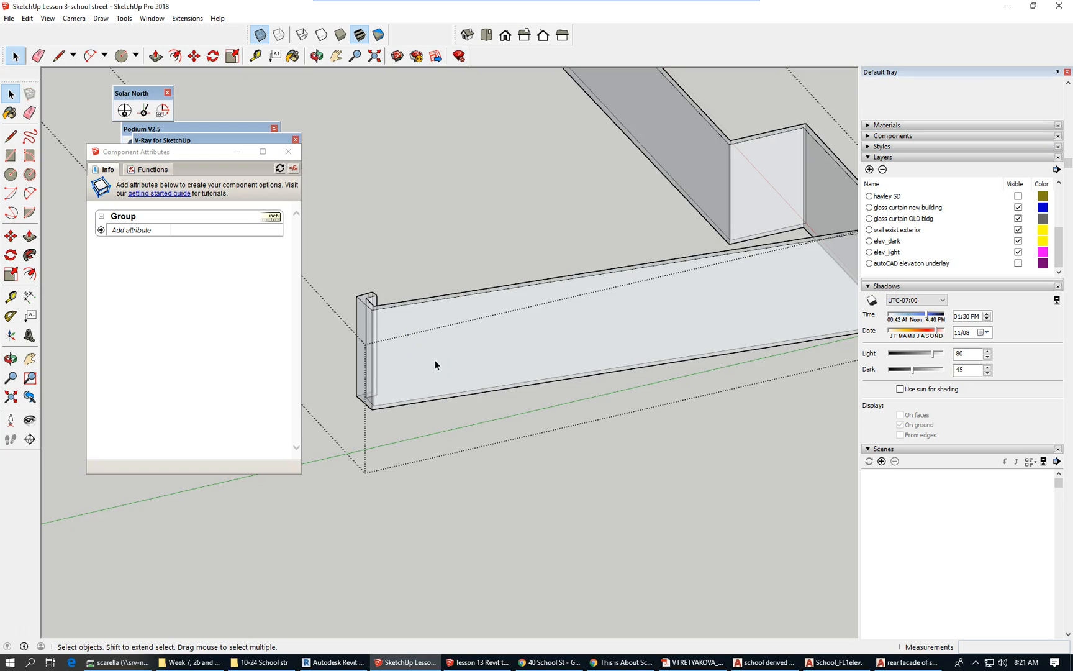
Paste the panel in place again, delete it, and exit the wall group.
left_click(27, 18)
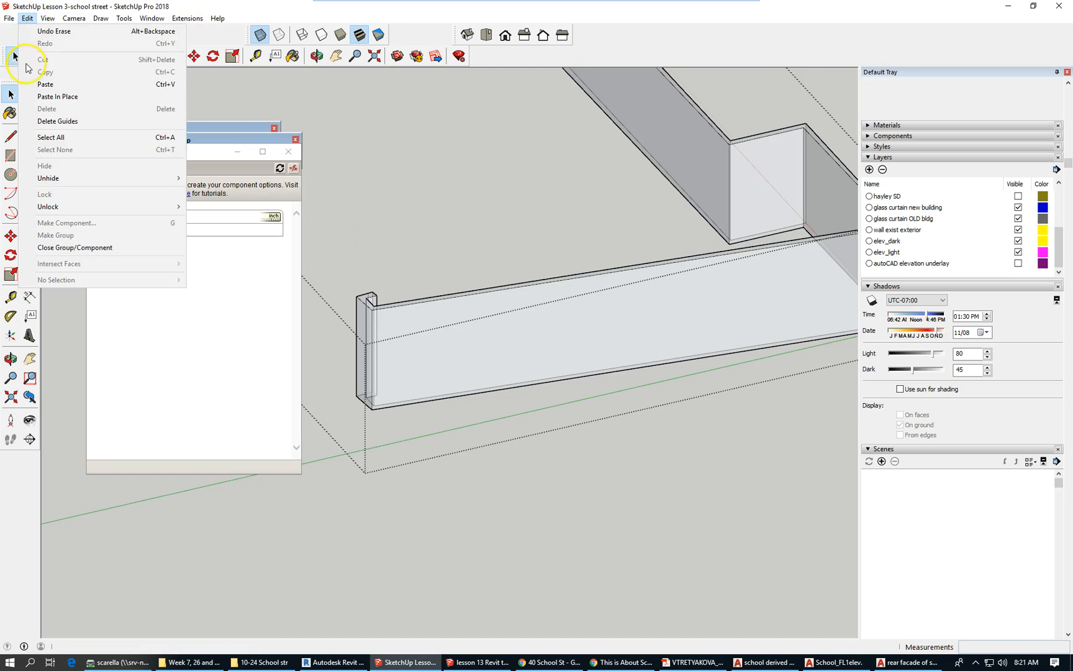
left_click(88, 97)
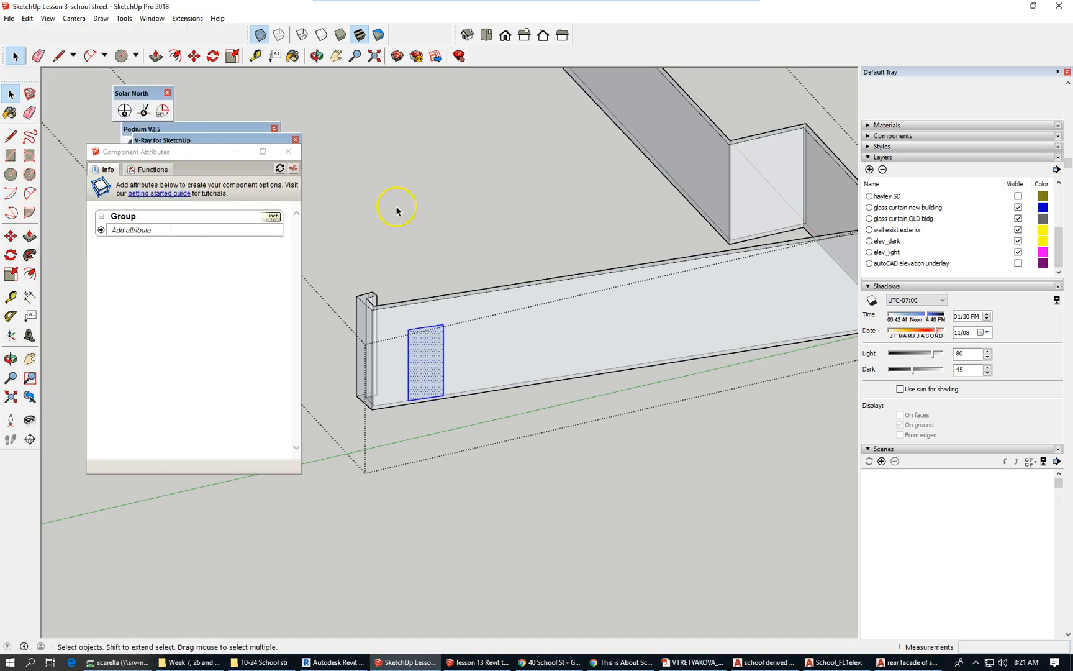
key("Delete")
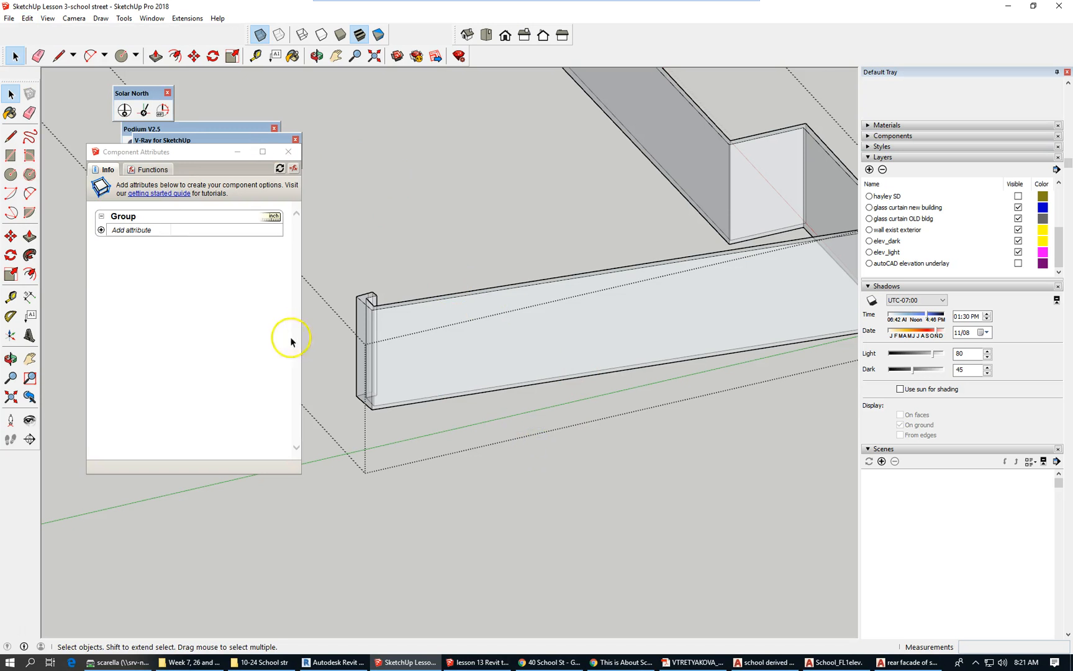
key("Escape")
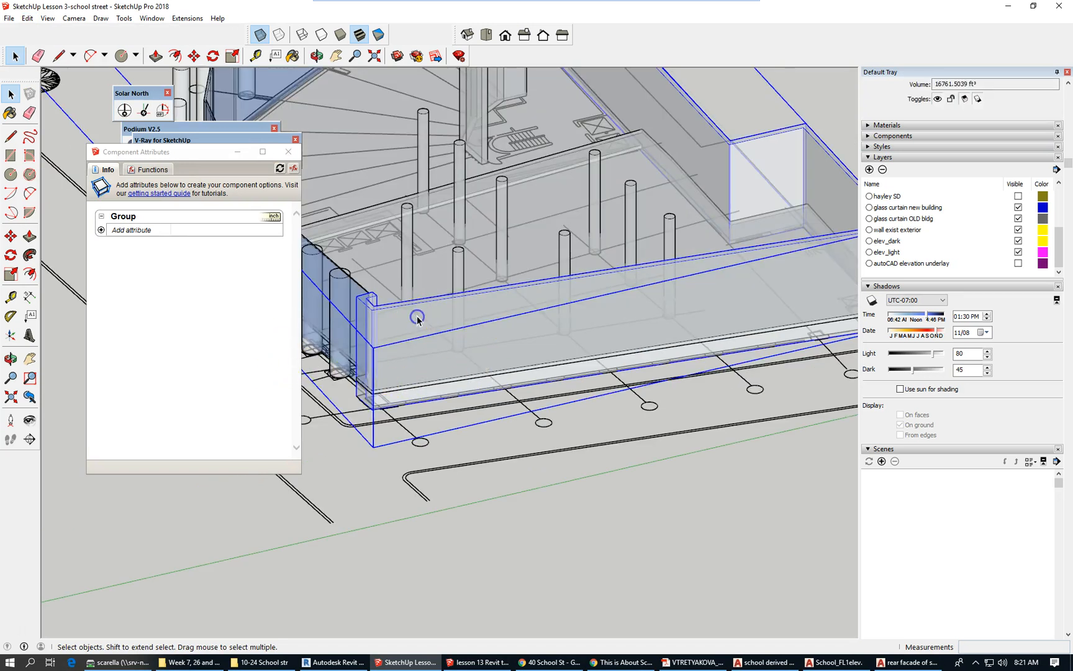
double_click(417, 318)
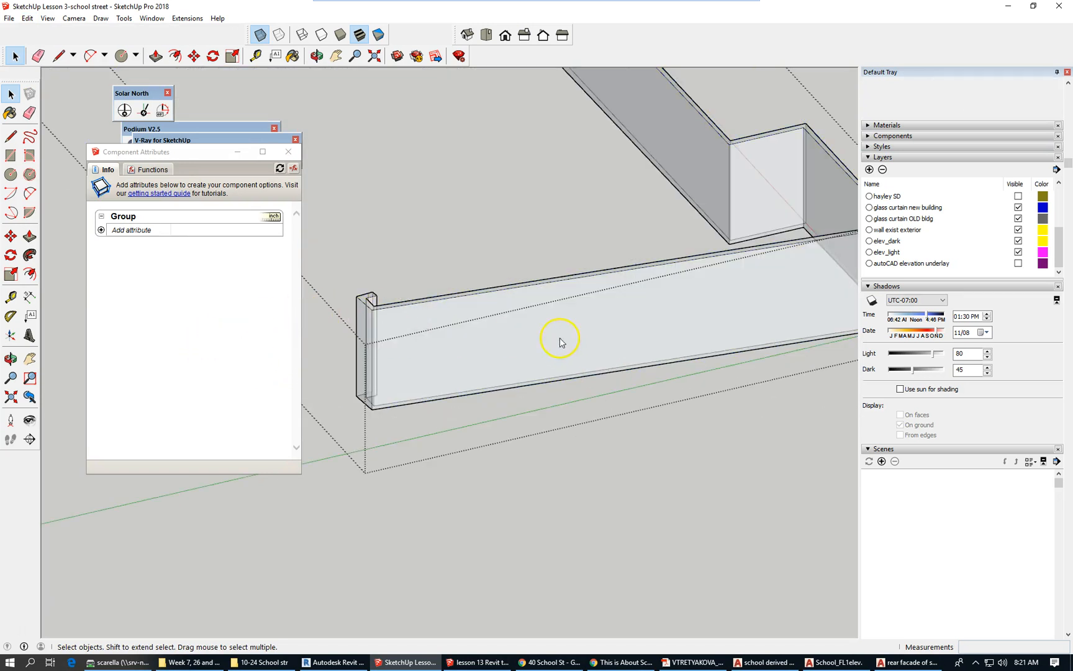
scroll(518, 344, "down", 1)
scroll(554, 343, "down", 1)
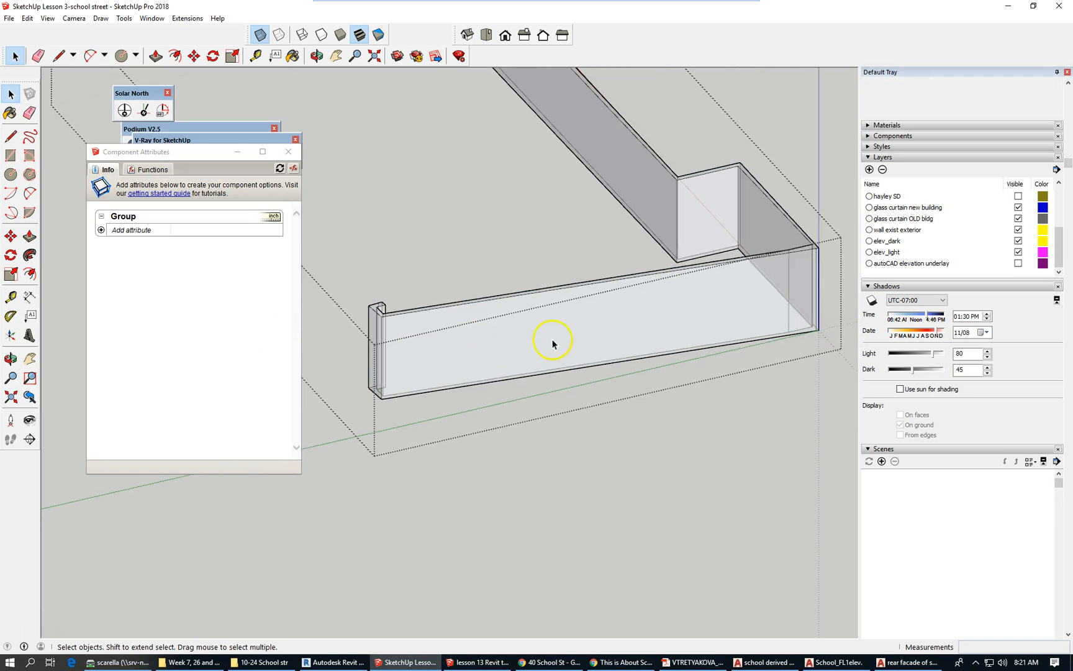
scroll(683, 311, "down", 1)
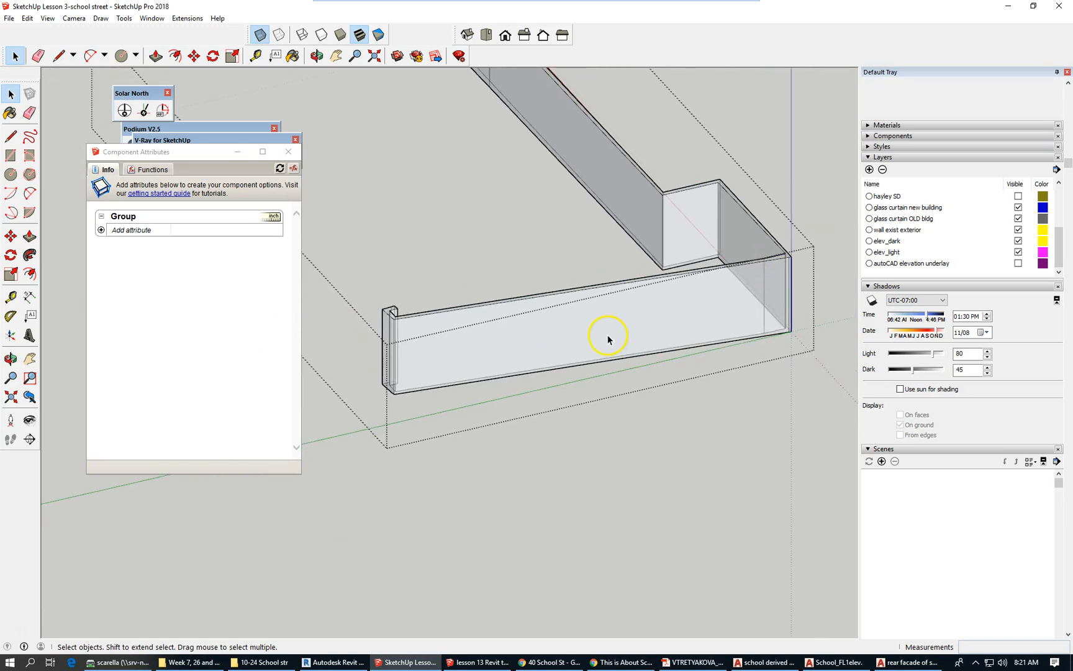
scroll(503, 355, "up", 2)
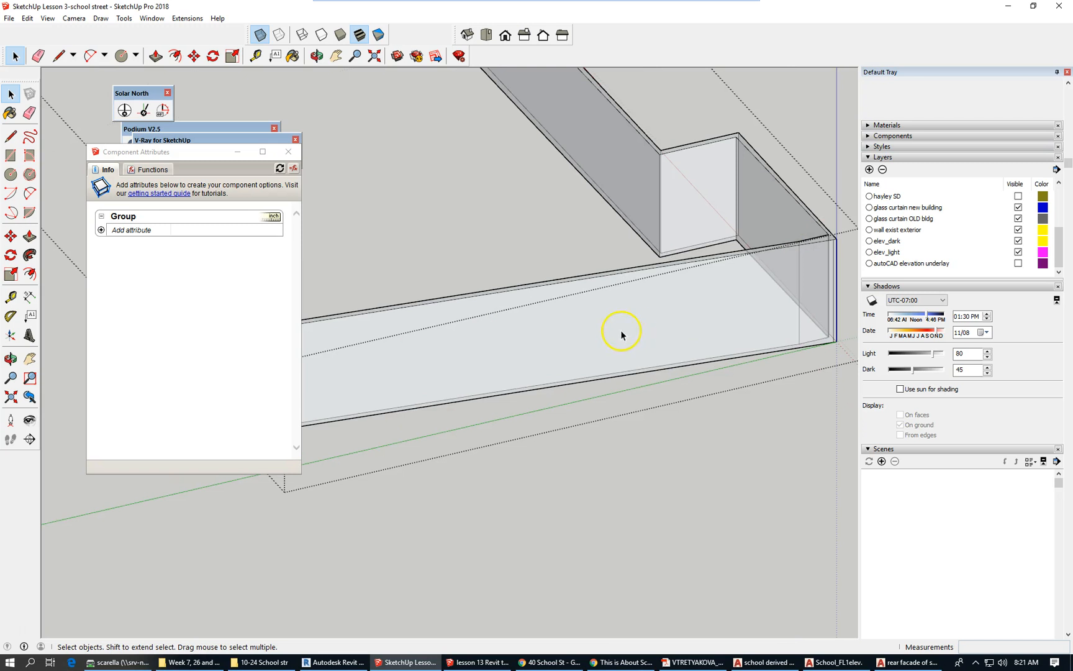
scroll(639, 336, "down", 1)
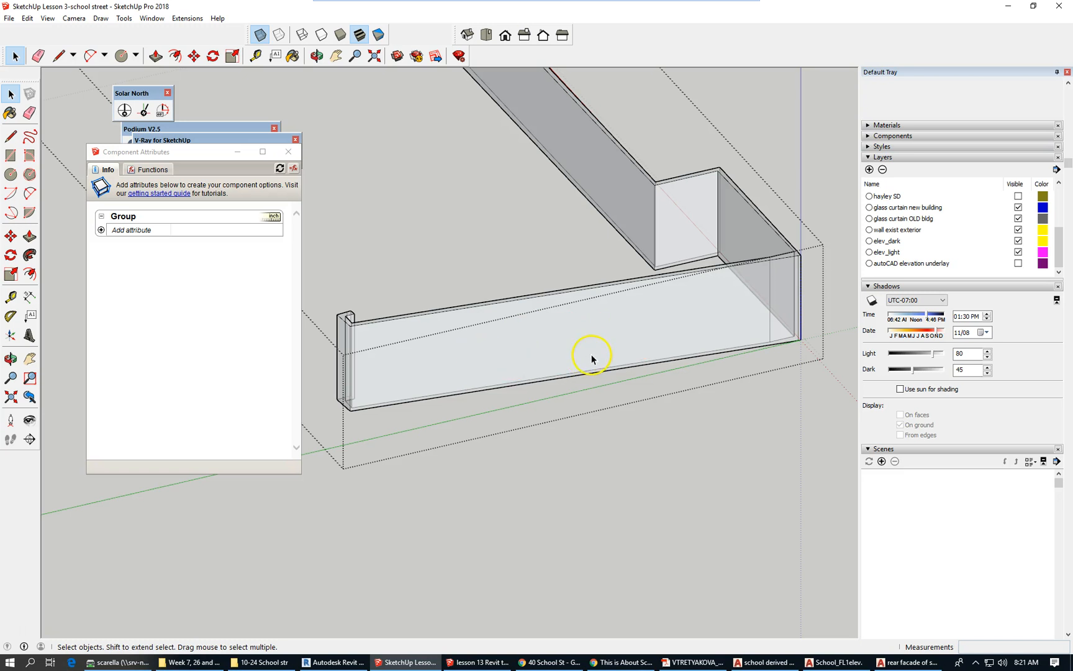
middle_click_drag(598, 344, 603, 498)
scroll(627, 388, "down", 3)
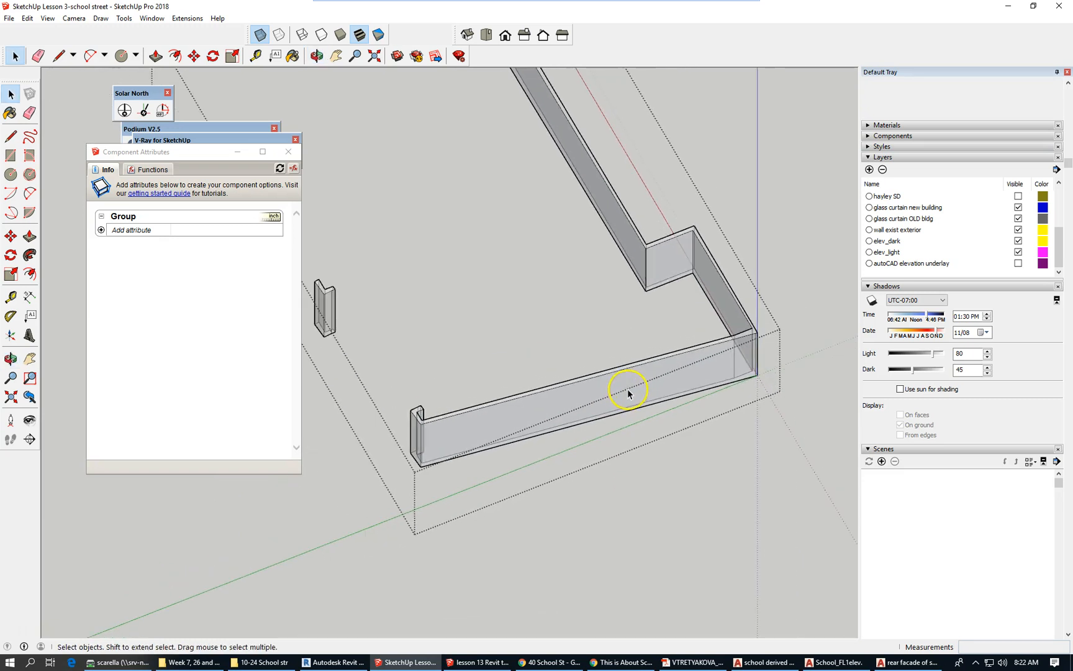
scroll(739, 339, "up", 3)
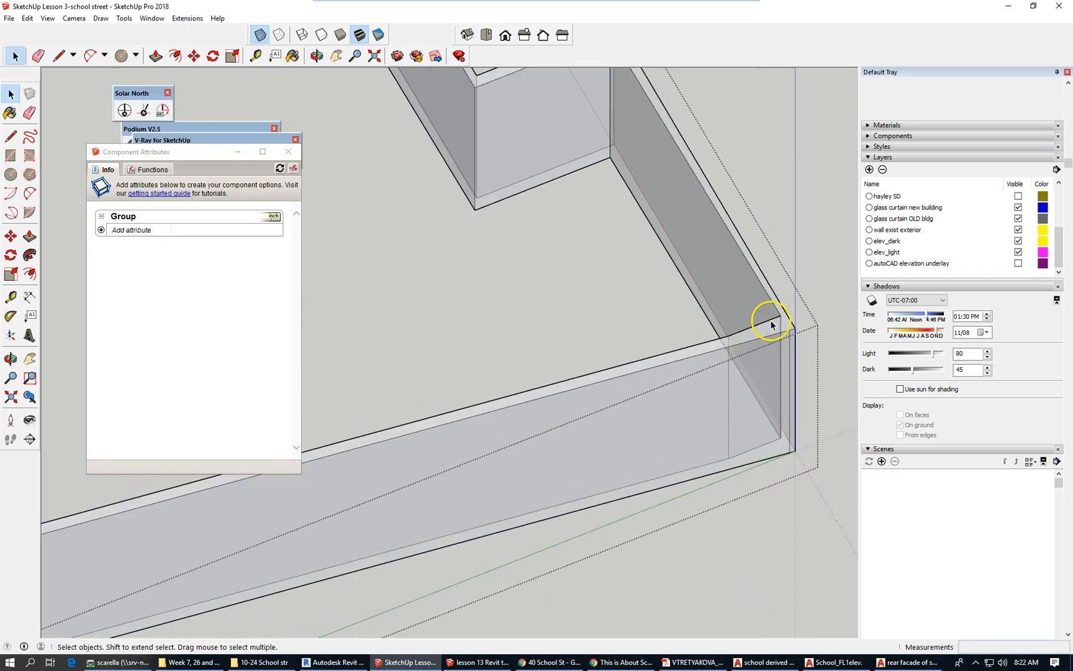
scroll(769, 313, "up", 2)
scroll(780, 285, "down", 1)
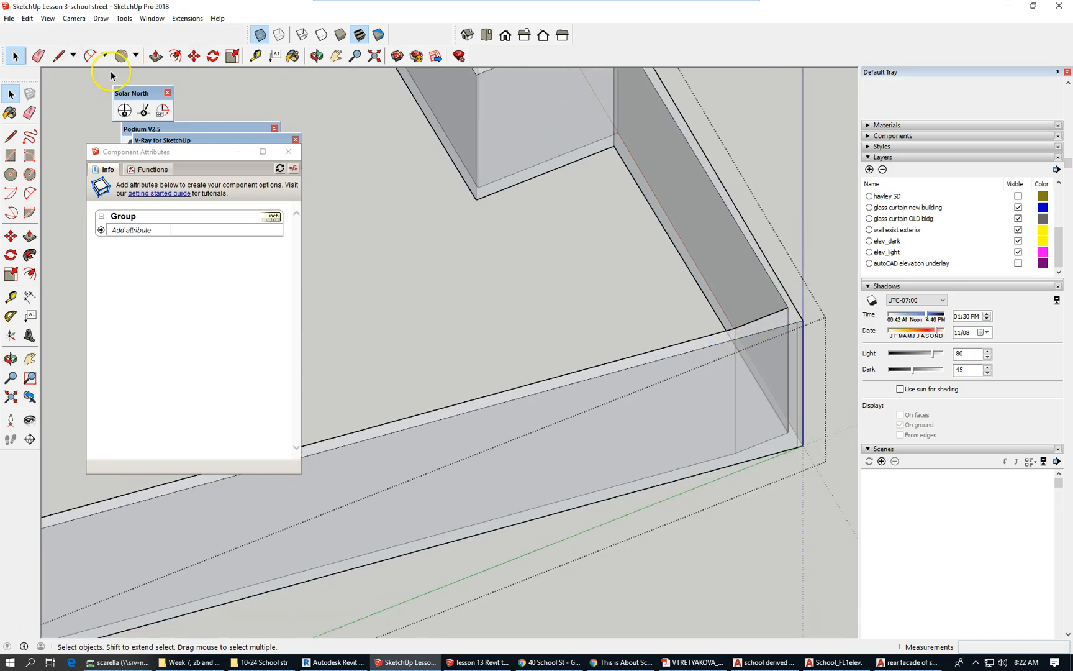
Draw a line across the wall top at the outer corner, from corner to corner.
key("l")
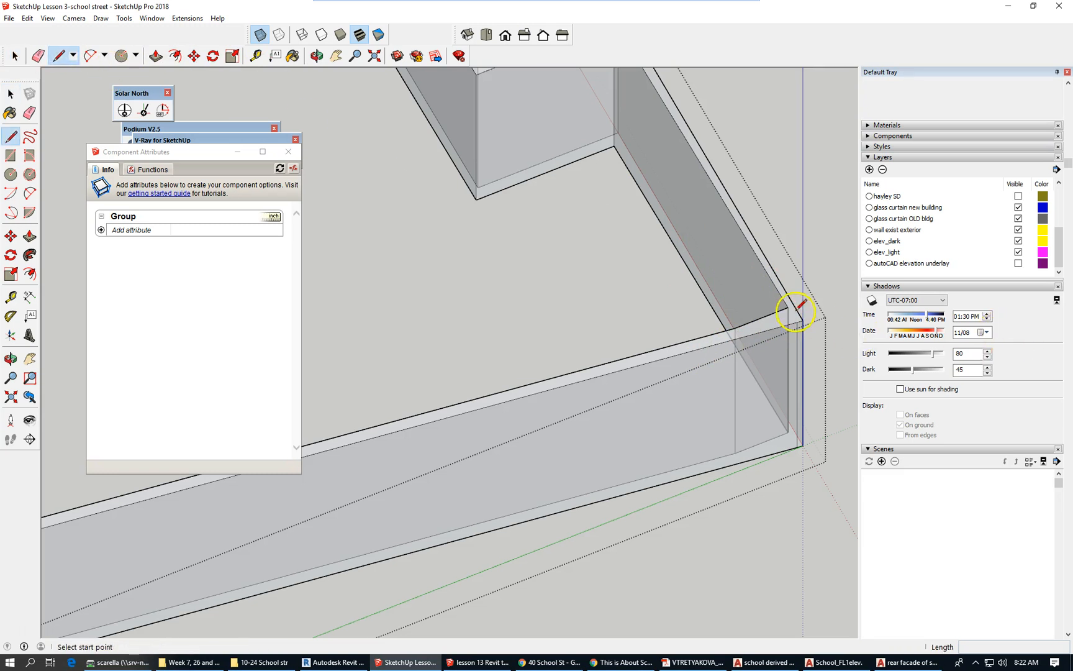
scroll(796, 310, "up", 3)
left_click(784, 304)
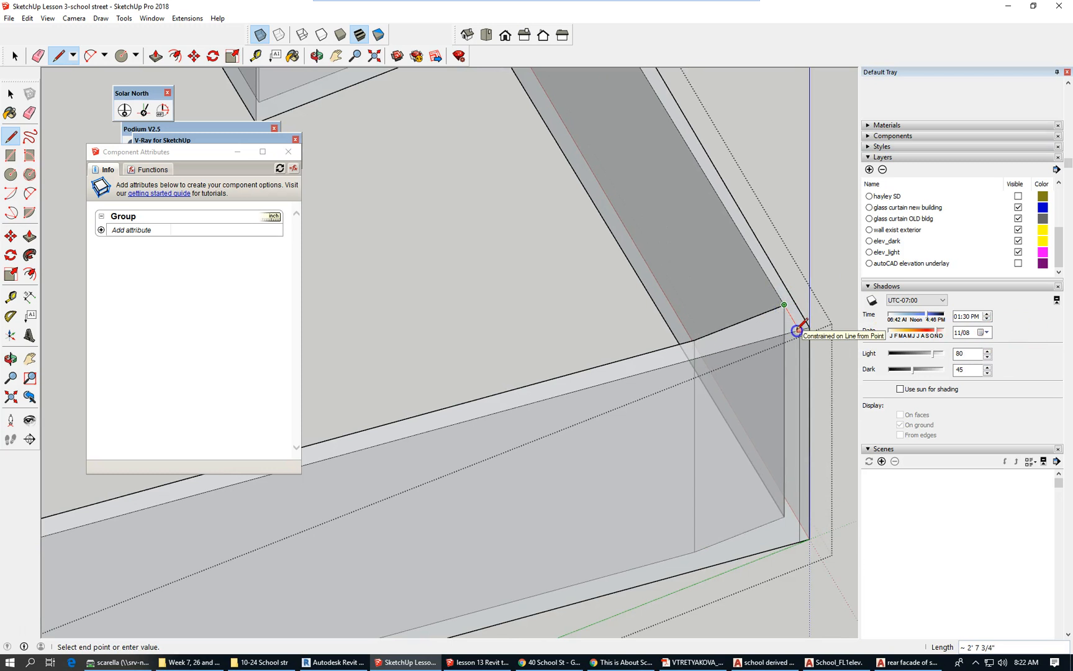
left_click(799, 329)
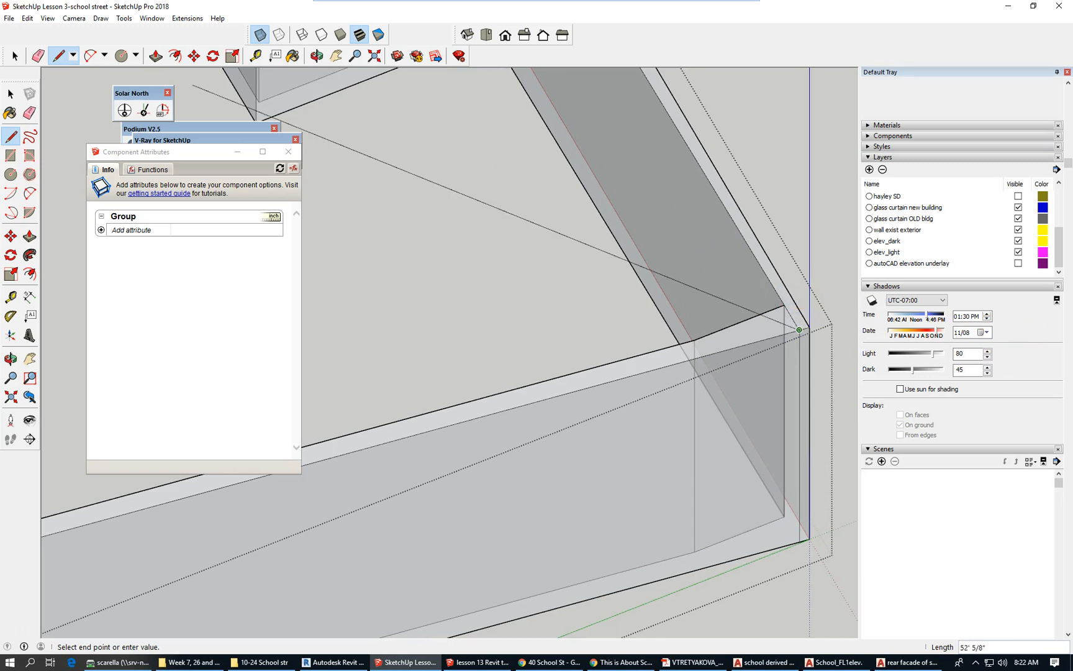
left_click(25, 58)
middle_click_drag(757, 220, 811, 236)
scroll(811, 236, "down", 5)
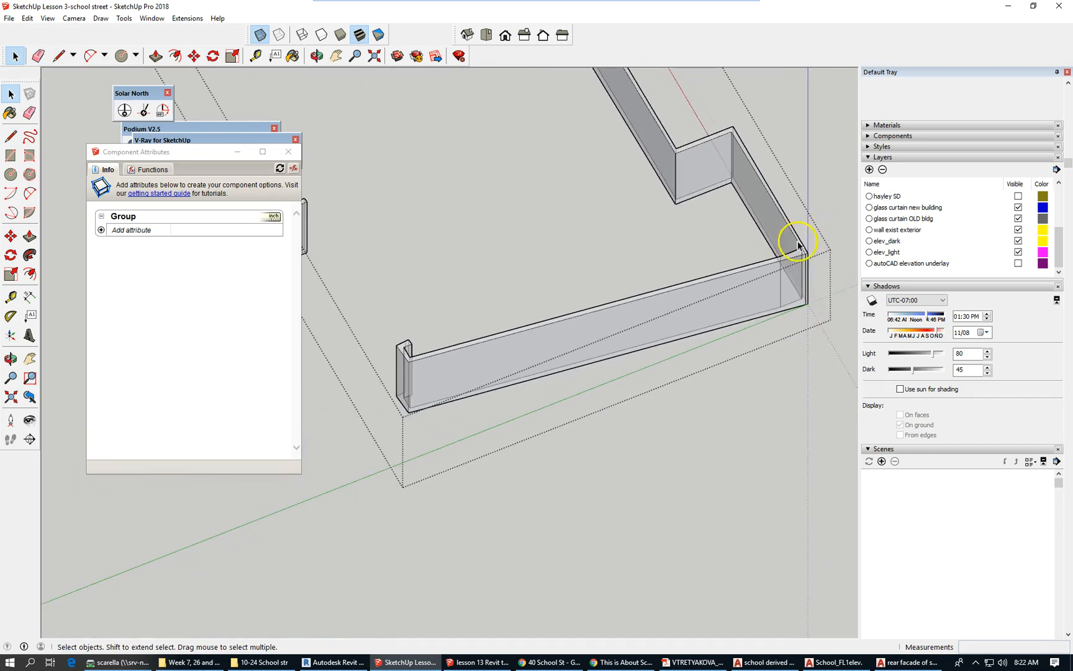
scroll(383, 364, "up", 3)
scroll(385, 301, "down", 1)
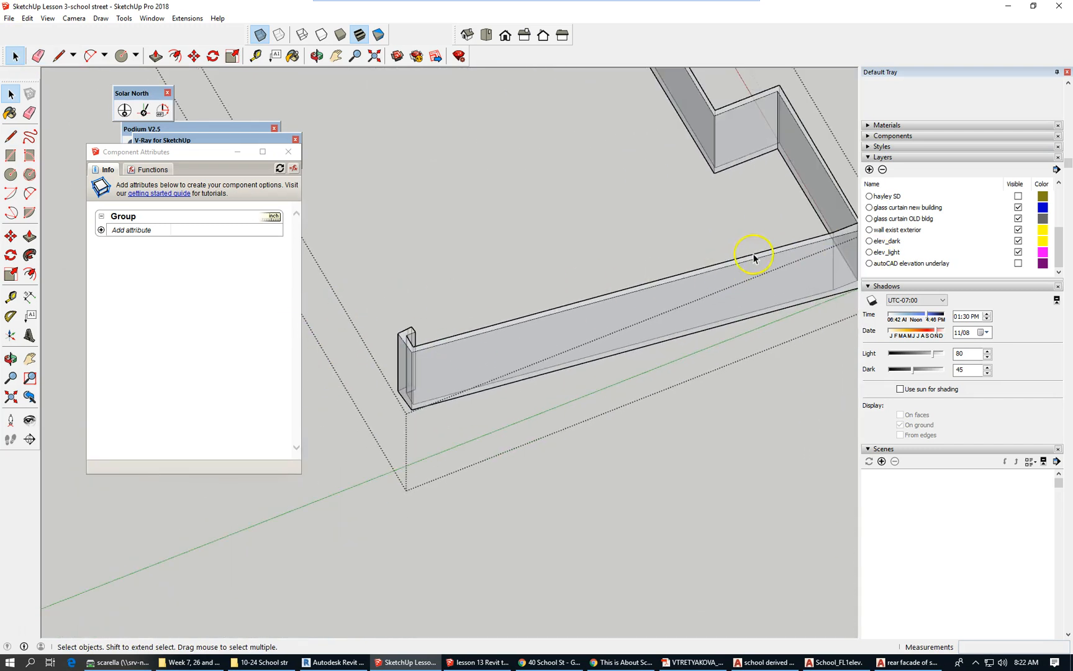
scroll(851, 233, "up", 3)
scroll(834, 239, "down", 4)
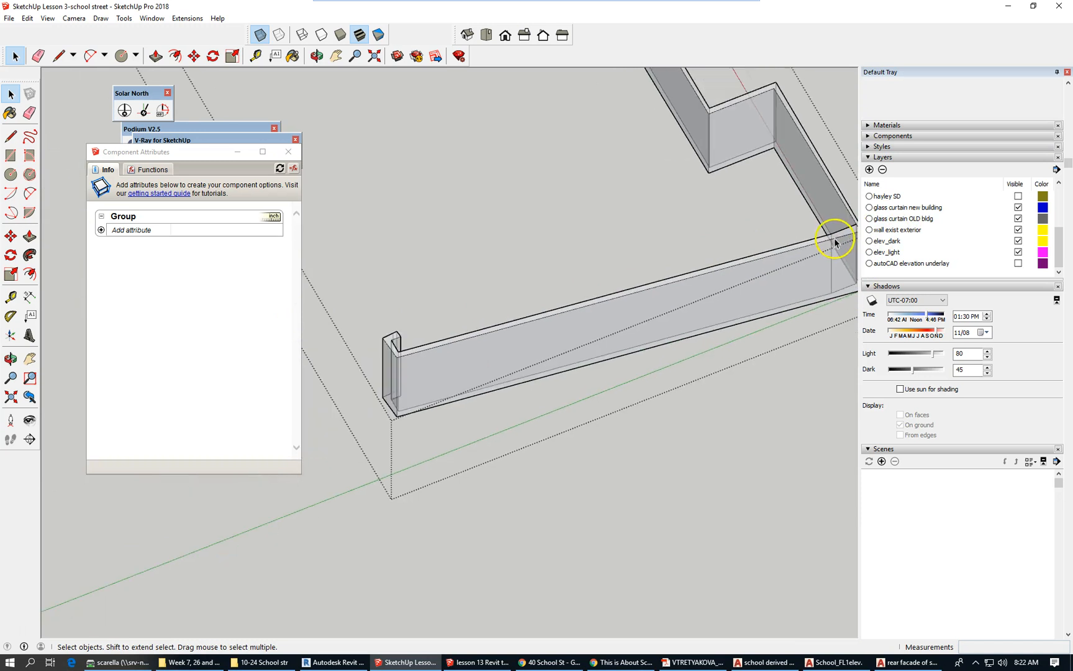
scroll(416, 348, "up", 1)
scroll(416, 348, "up", 3)
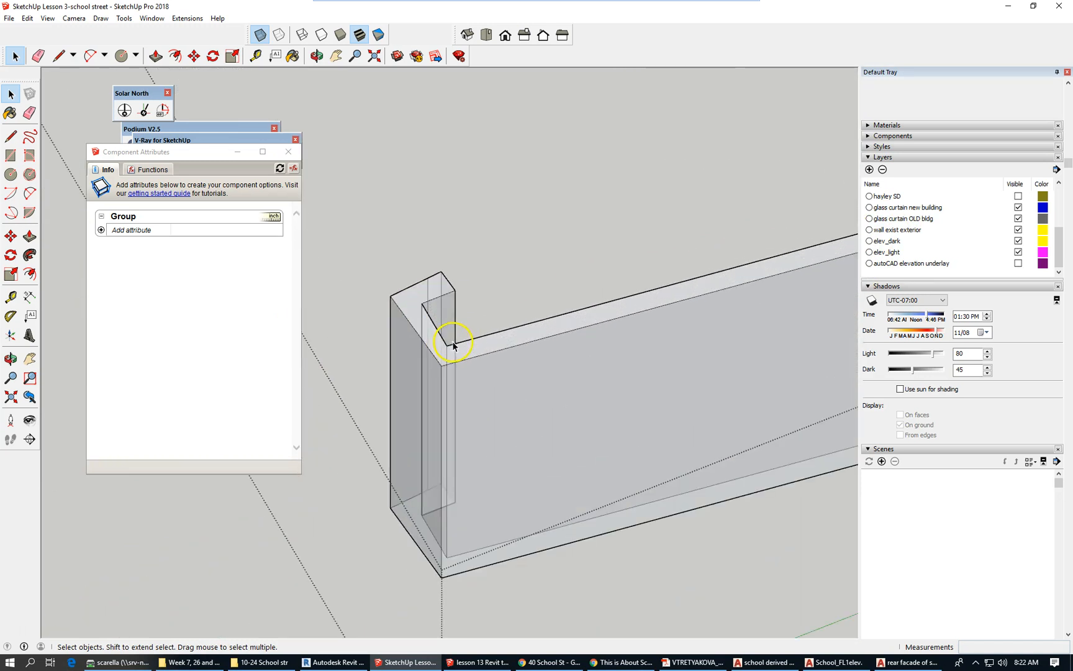
Draw a line across the wall top at the other corner post, then select the long top face.
left_click(58, 56)
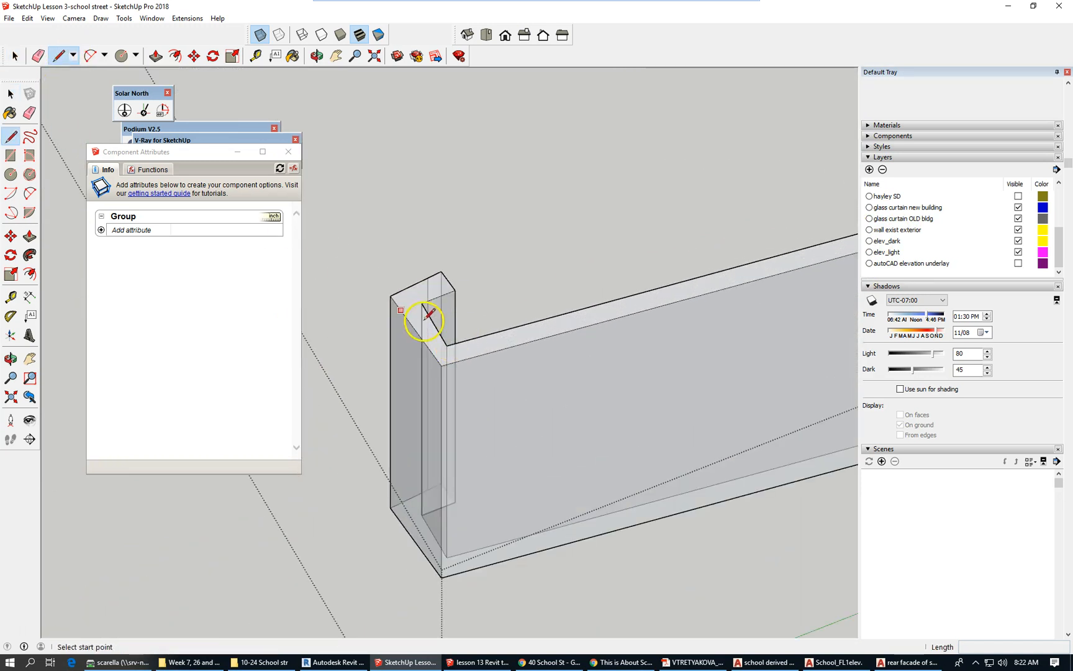
scroll(455, 343, "up", 2)
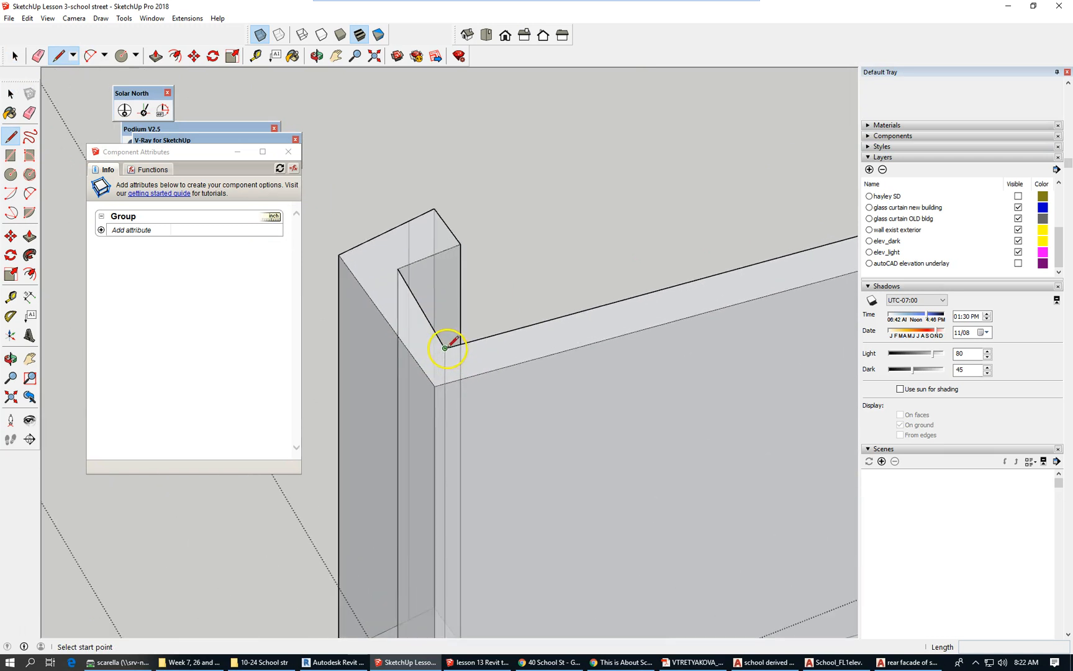
left_click(444, 348)
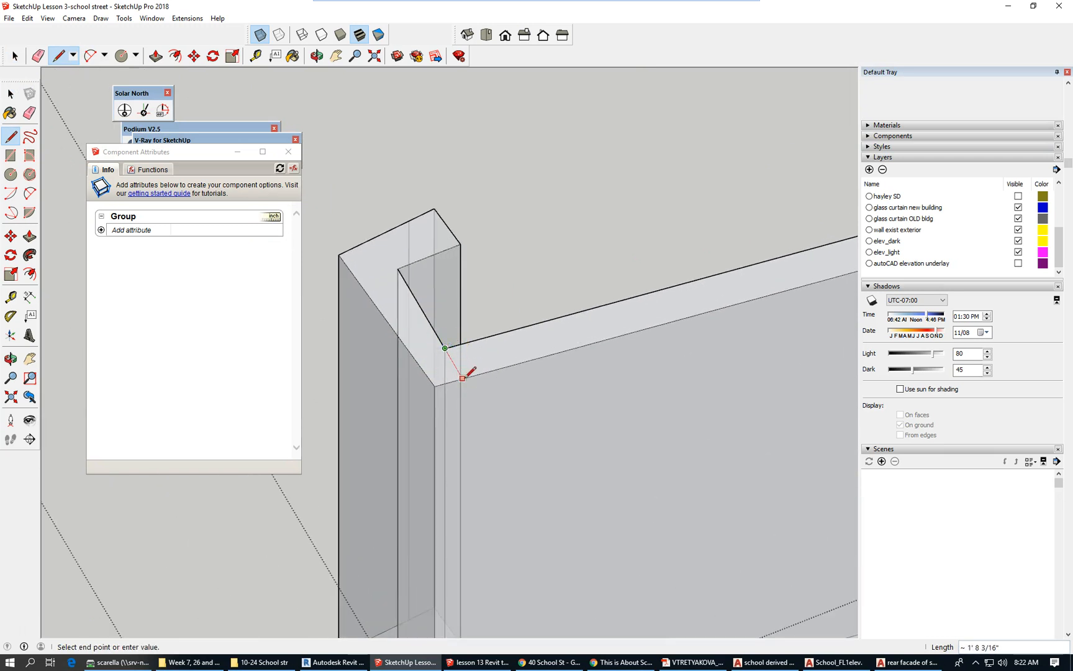
left_click(463, 378)
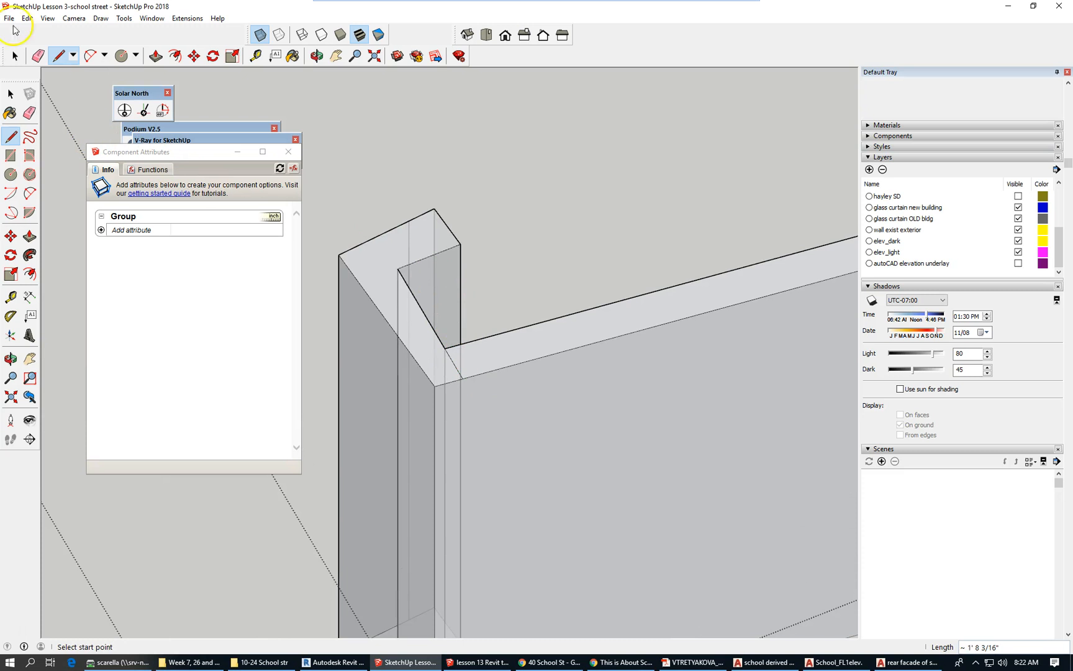
left_click(15, 56)
scroll(320, 235, "down", 4)
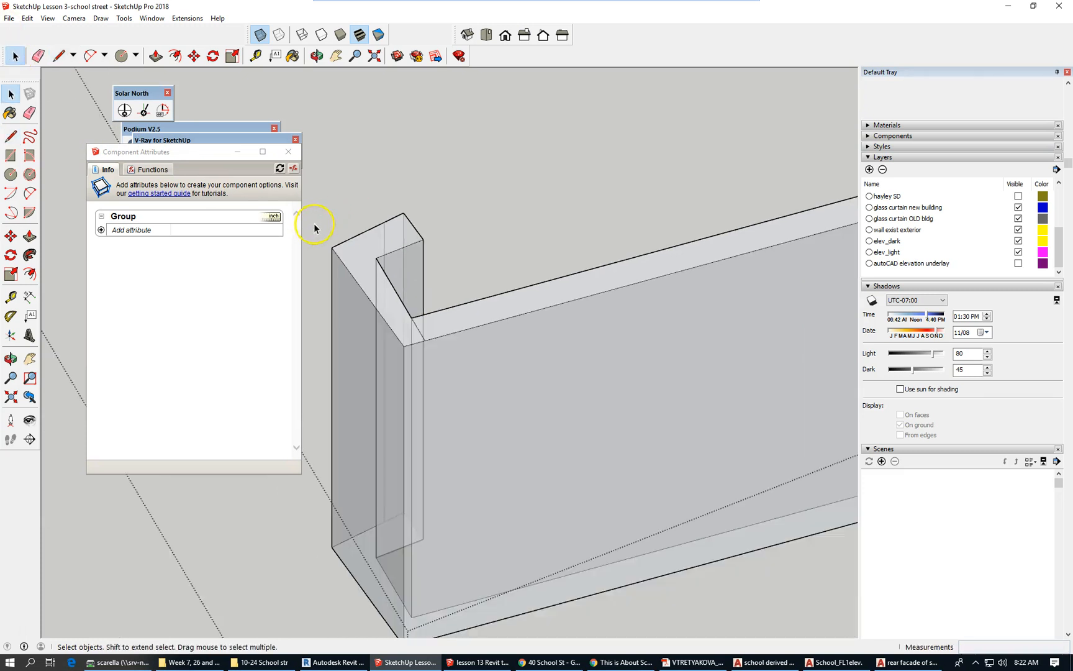
scroll(324, 261, "down", 2)
left_click(556, 223)
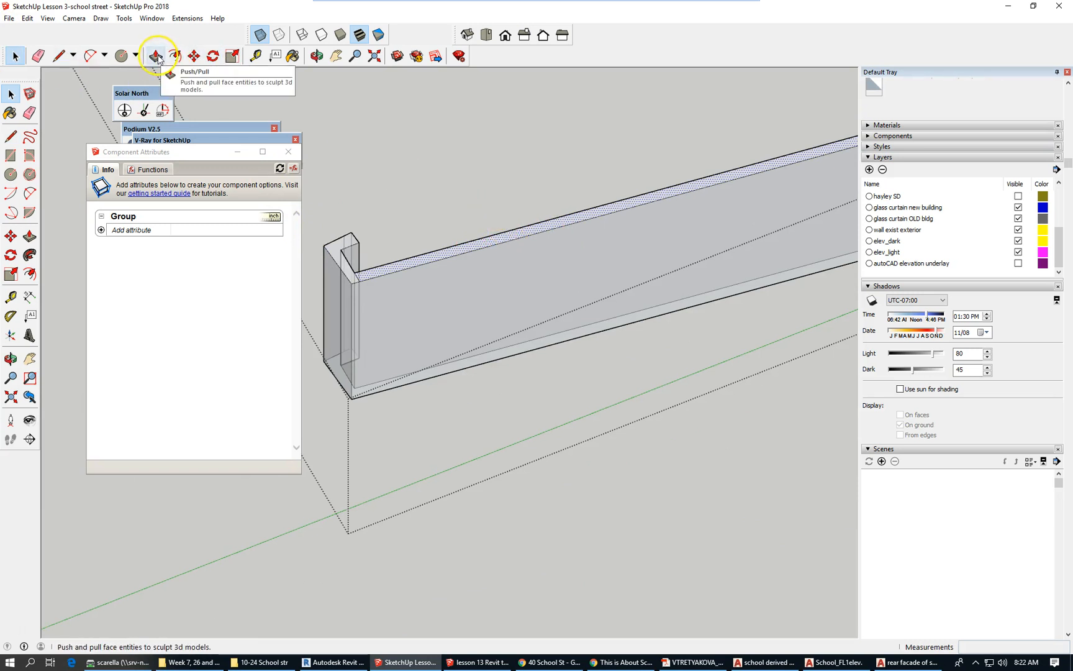
Push/Pull the long wall's top face down 28', leaving a low strip between the end posts.
key("p")
left_click_drag(609, 211, 618, 330)
scroll(304, 356, "down", 2)
scroll(304, 356, "down", 1)
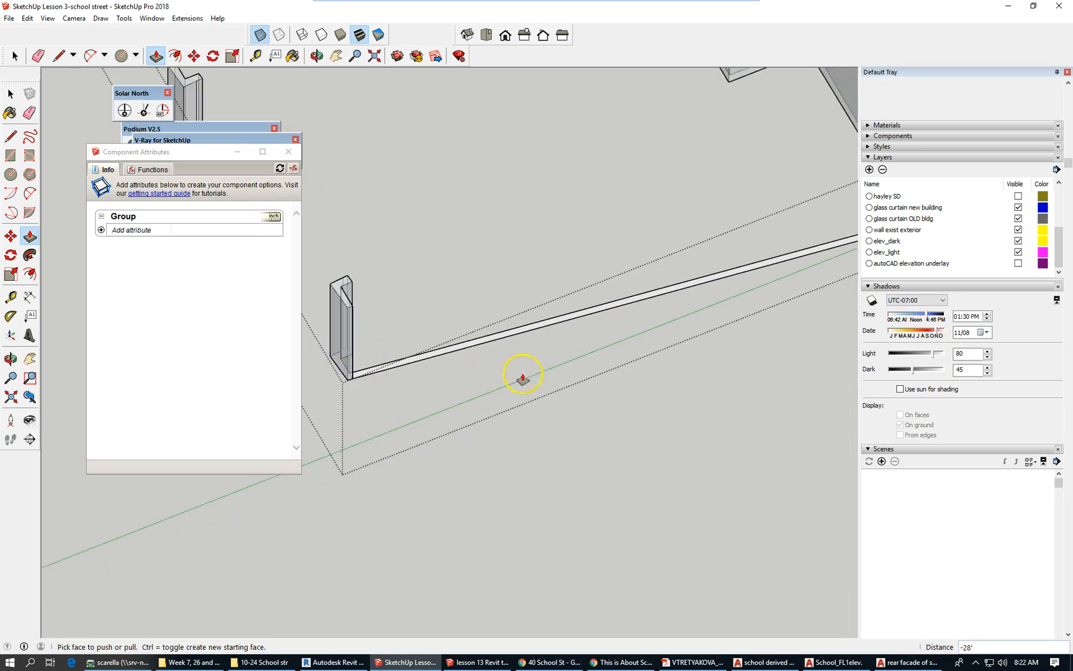
scroll(283, 355, "down", 1)
scroll(460, 352, "down", 1)
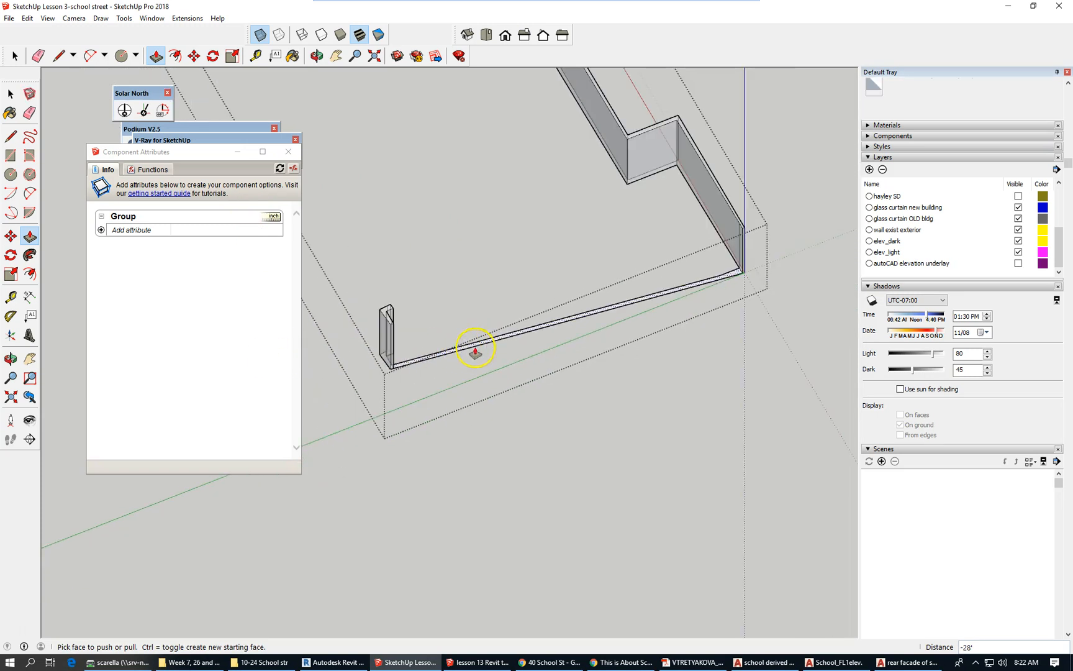
scroll(699, 226, "up", 1)
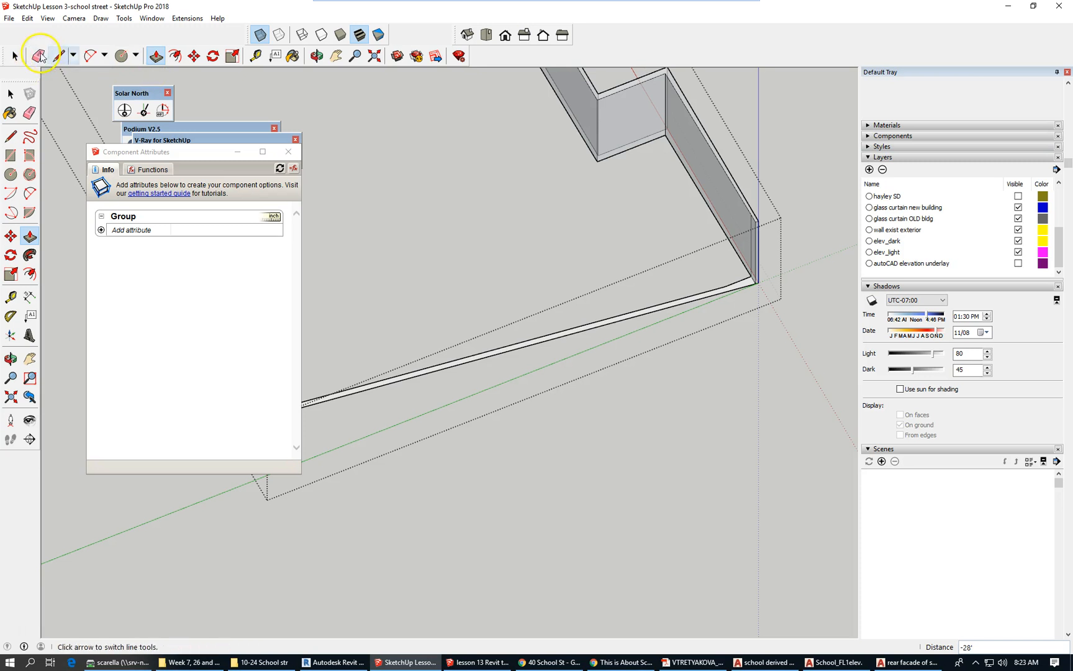
Erase the two edges of the leftover low wall strip, leaving only the corner posts.
left_click(38, 56)
left_click(642, 315)
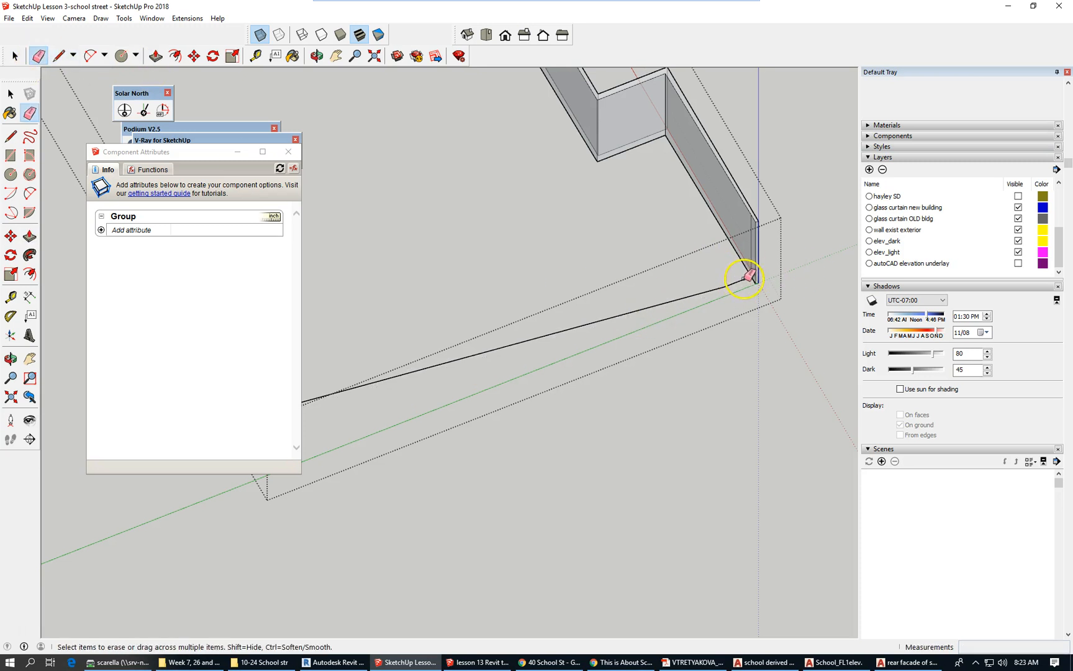
left_click(740, 281)
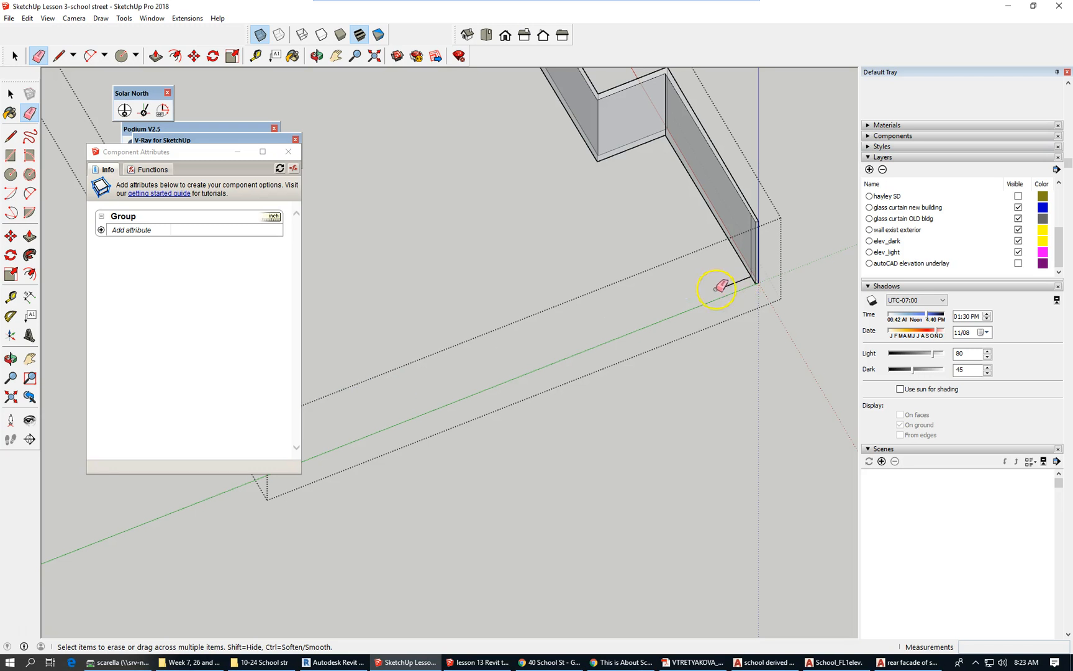
scroll(748, 280, "up", 1)
scroll(772, 255, "down", 2)
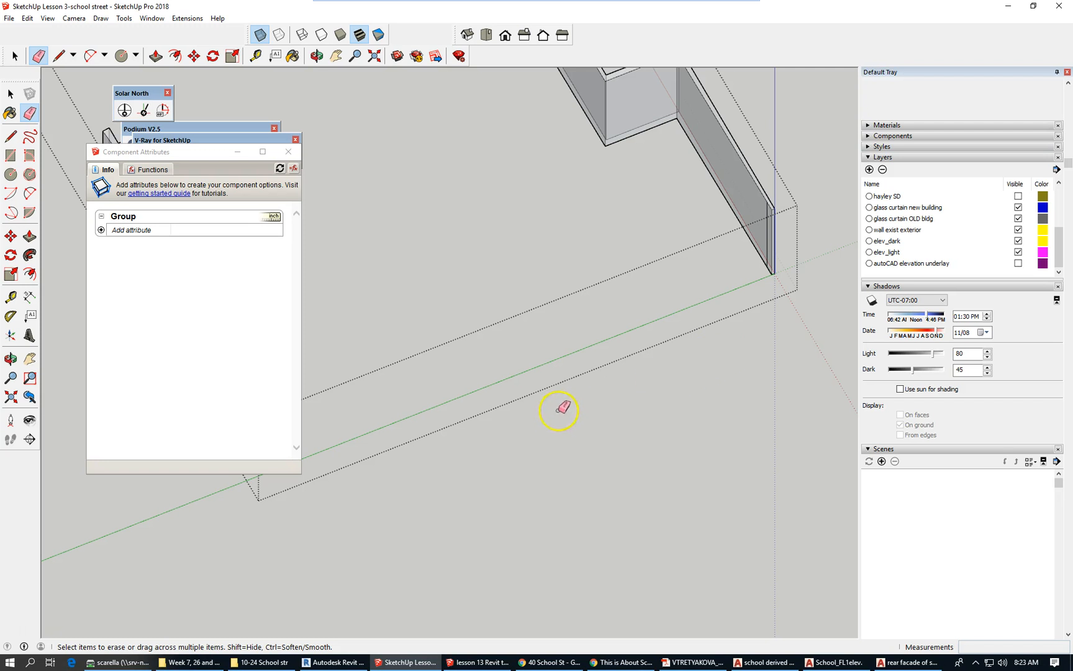
scroll(646, 378, "down", 3)
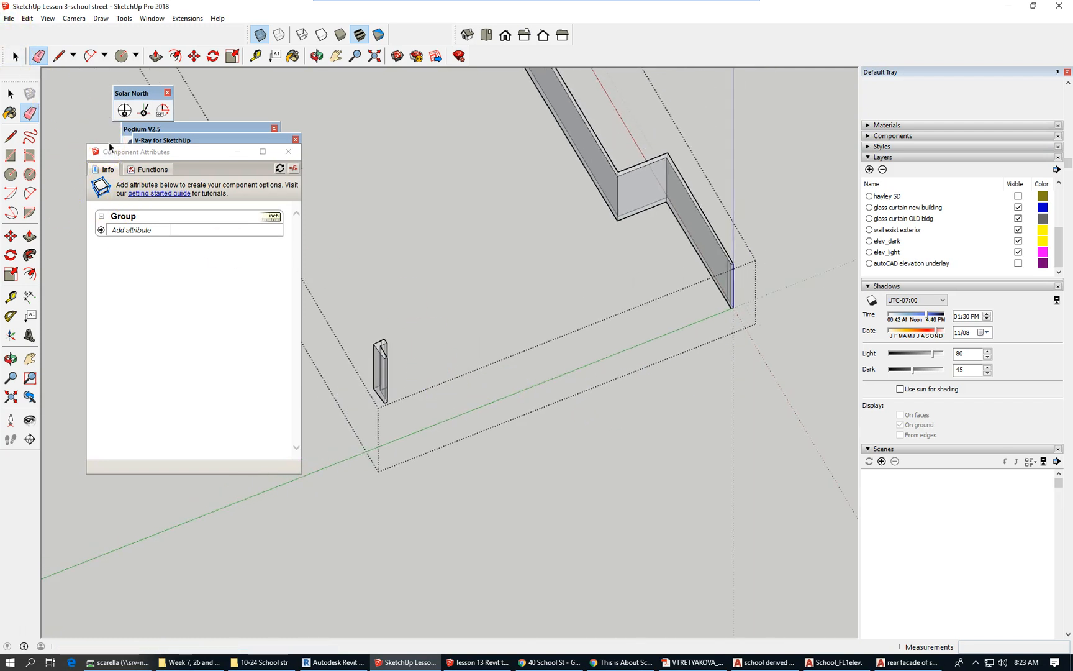
Close the wall group to return to the full building and plan underlay.
left_click(15, 57)
right_click(649, 385)
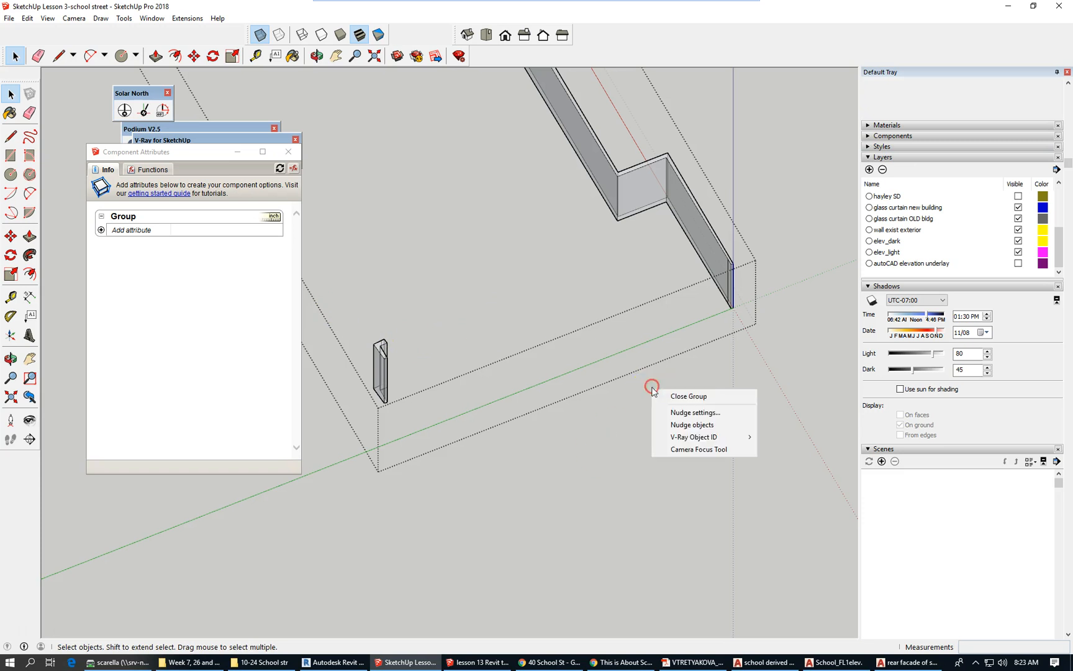
left_click(728, 398)
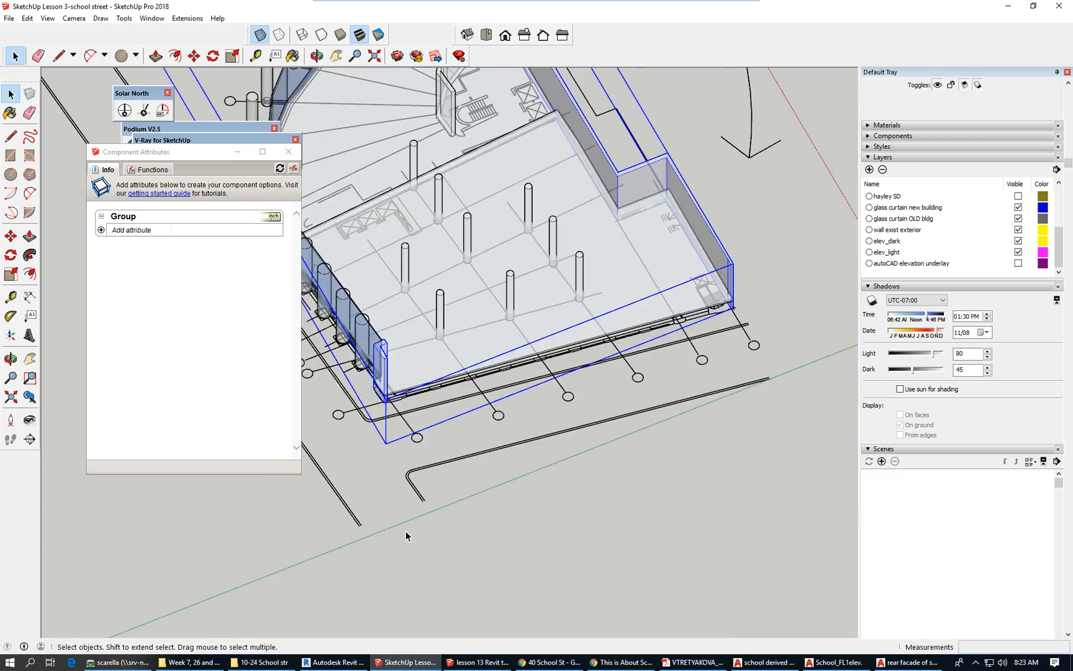
scroll(453, 391, "up", 6)
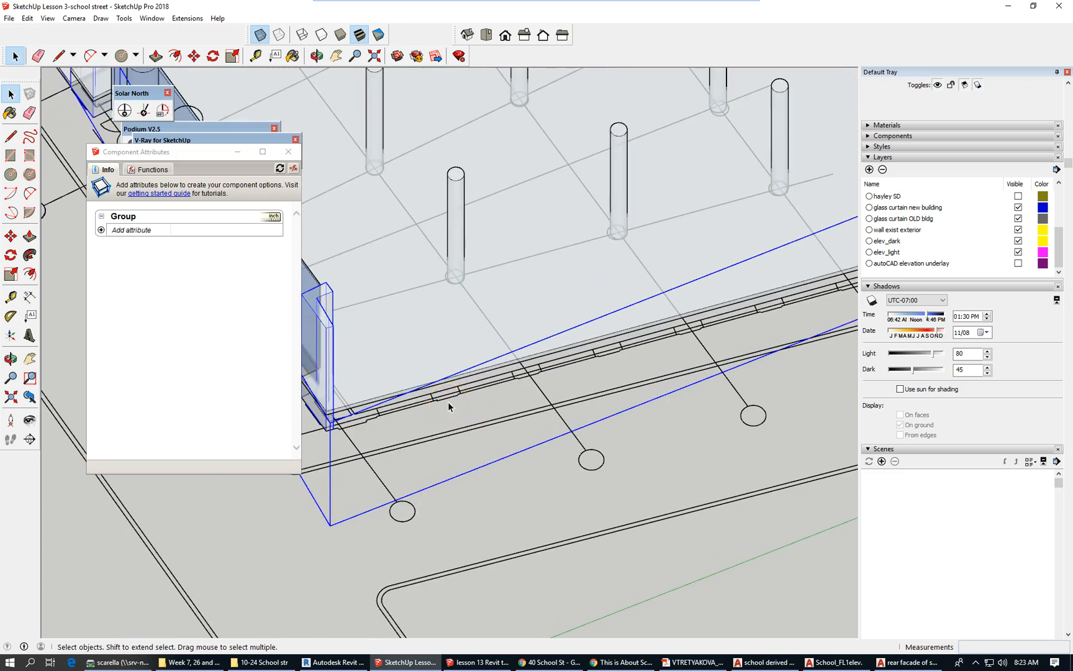
scroll(468, 391, "down", 2)
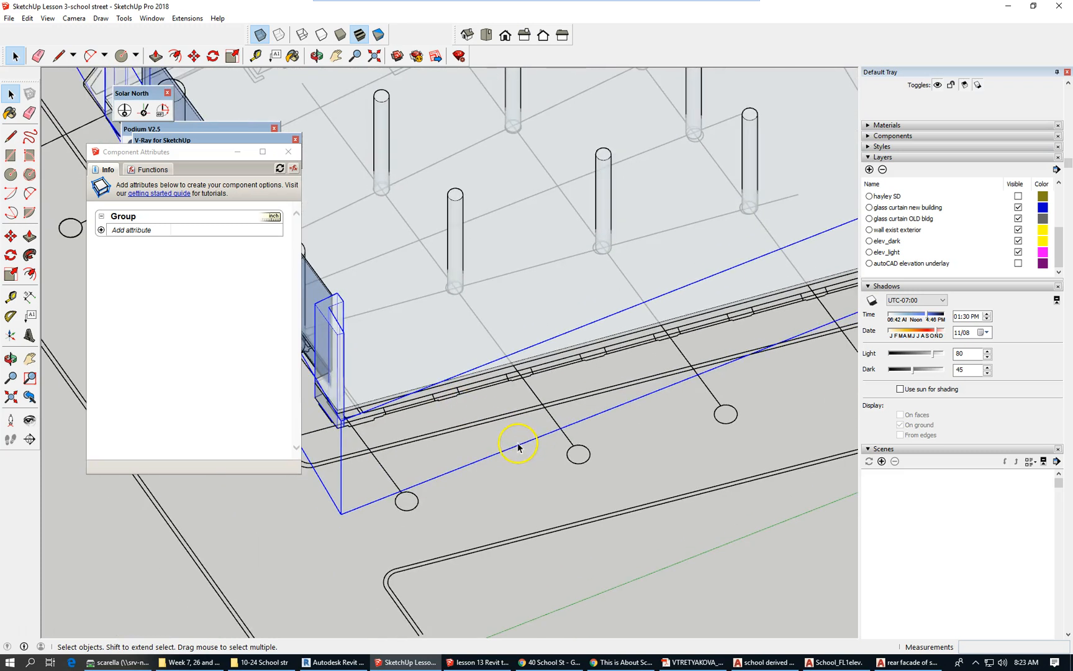
scroll(460, 438, "down", 2)
scroll(445, 433, "down", 2)
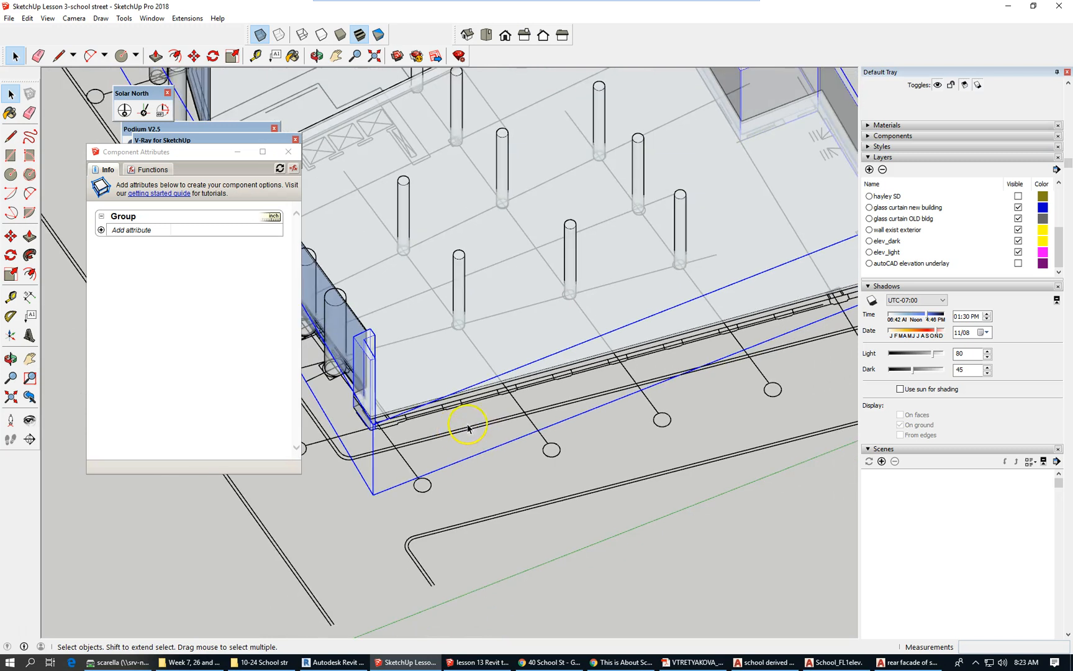
Hide the elev_light, elev_dark, wall exist exterior and both glass curtain layers.
scroll(443, 422, "up", 3)
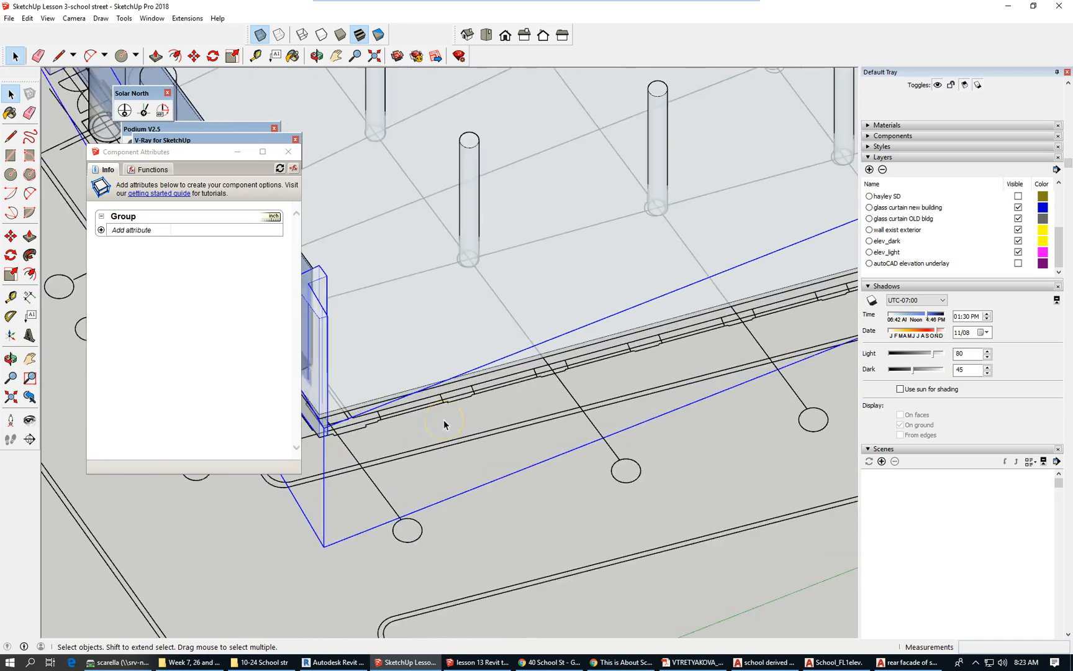
scroll(444, 420, "down", 2)
scroll(415, 375, "up", 1)
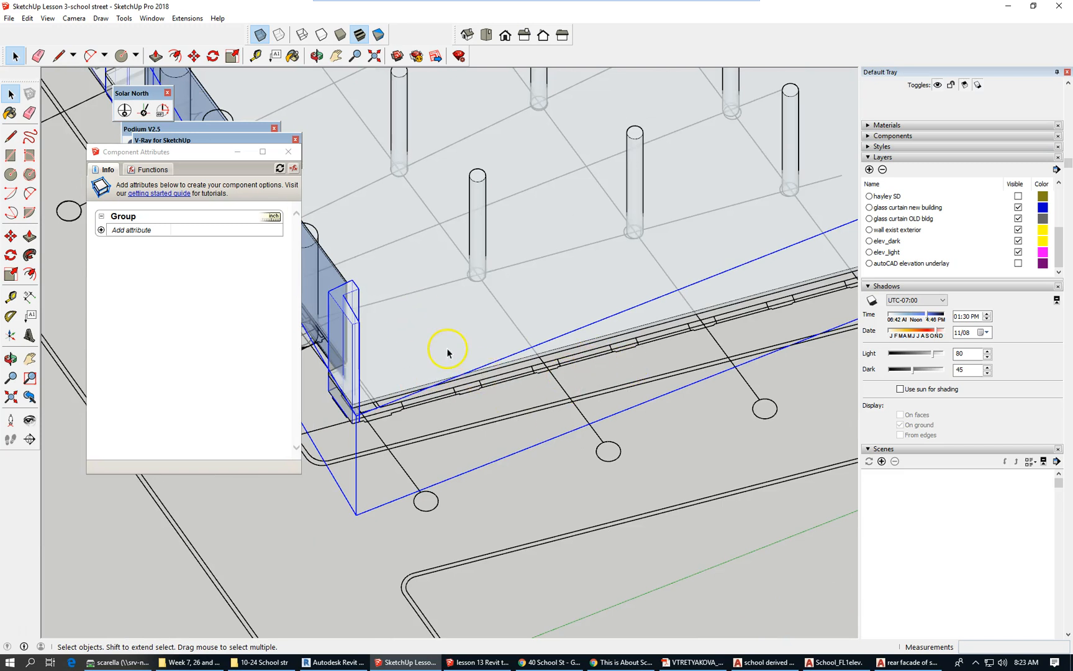
scroll(702, 348, "down", 2)
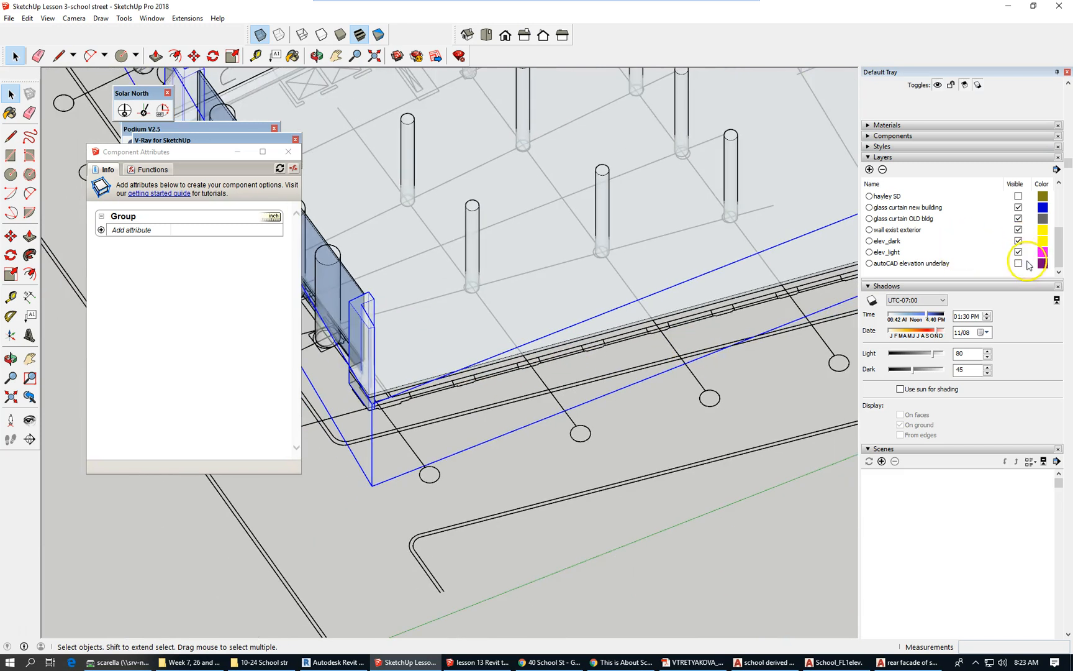
left_click(1019, 251)
left_click(1020, 239)
left_click(1018, 229)
left_click(1018, 218)
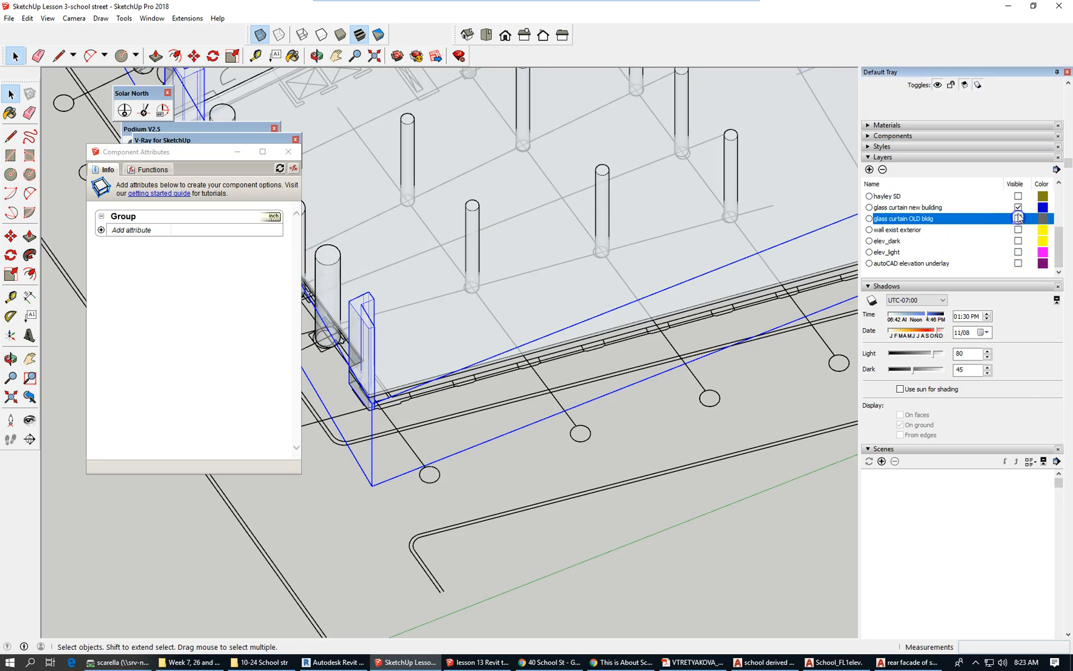
left_click(1018, 208)
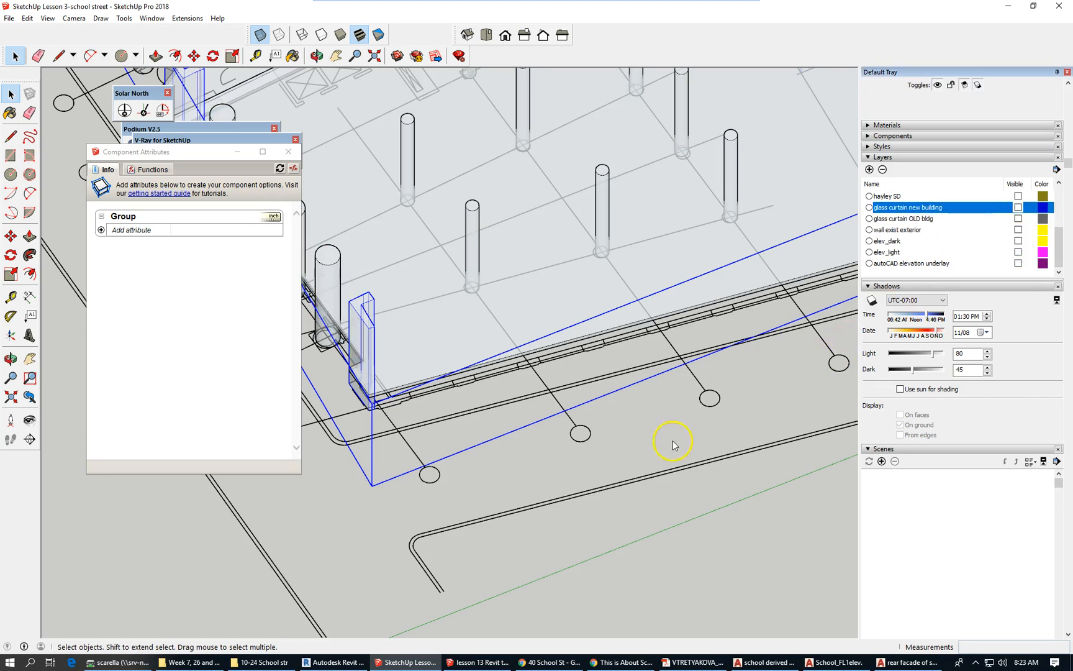
Hide the columns, load bearing walls, walls exterior 1 and both level 1 floor layers.
scroll(674, 444, "down", 1)
scroll(1007, 210, "up", 3)
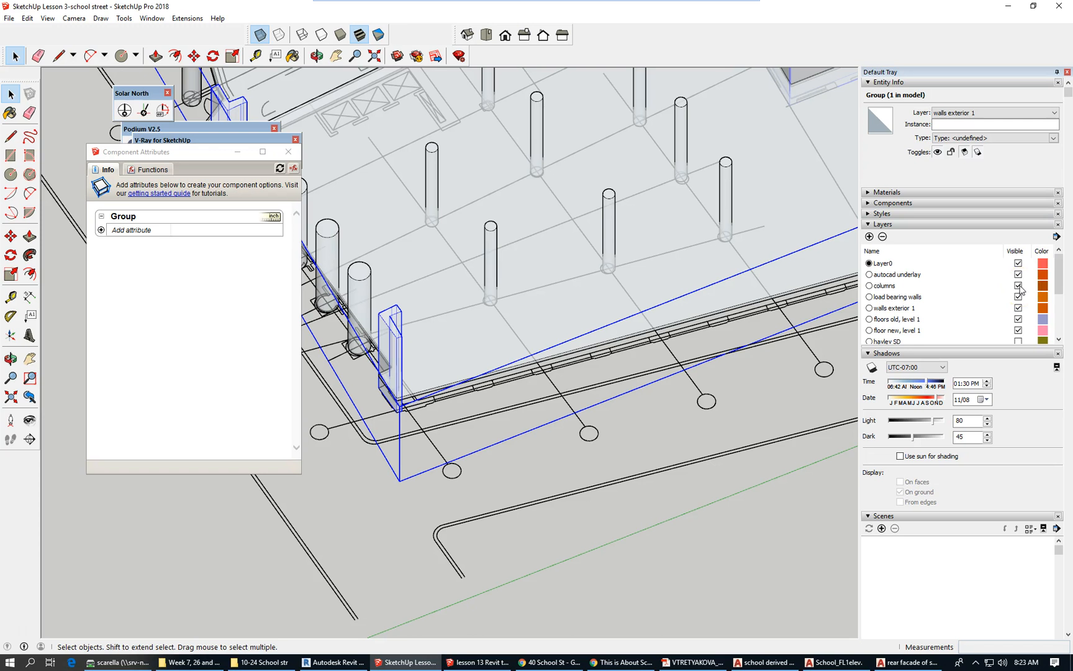
left_click(1018, 286)
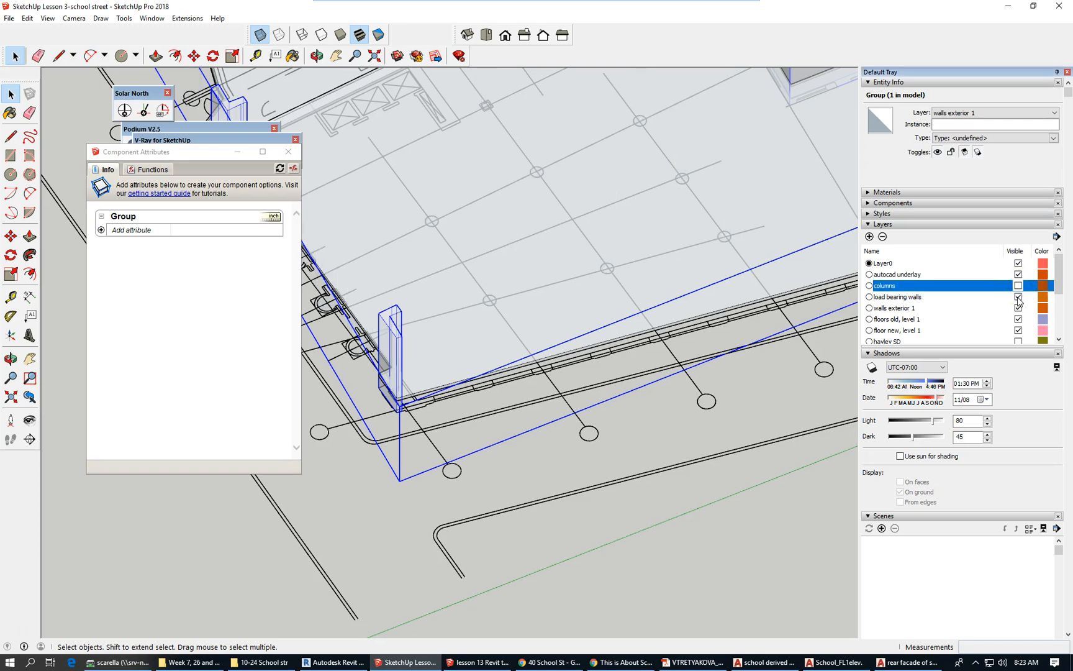
left_click(1018, 297)
left_click(1018, 308)
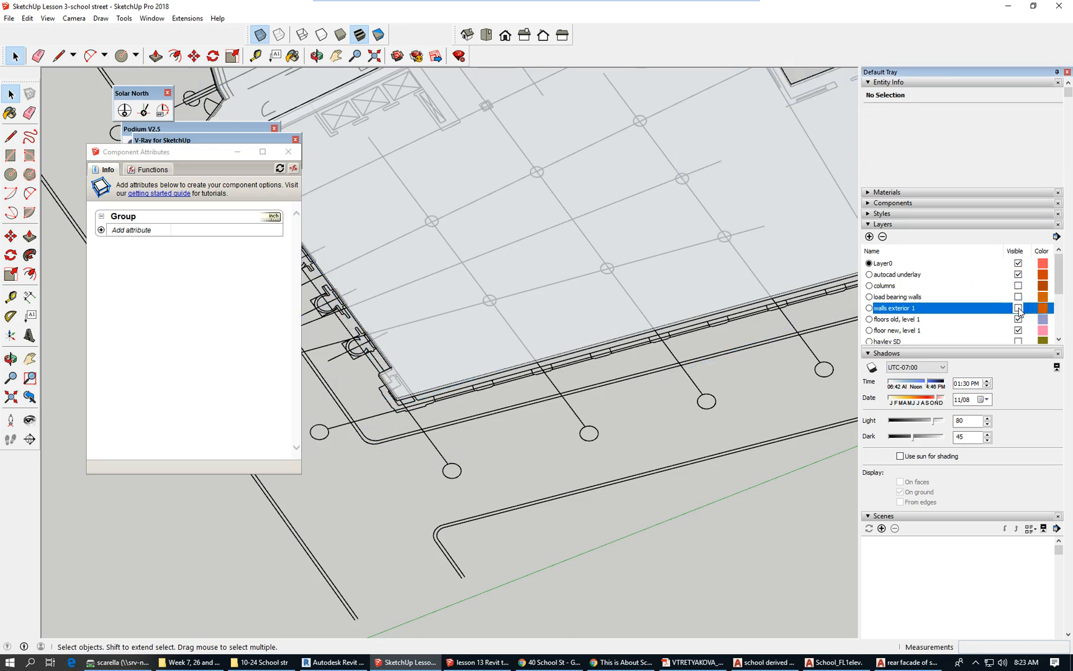
left_click(1018, 320)
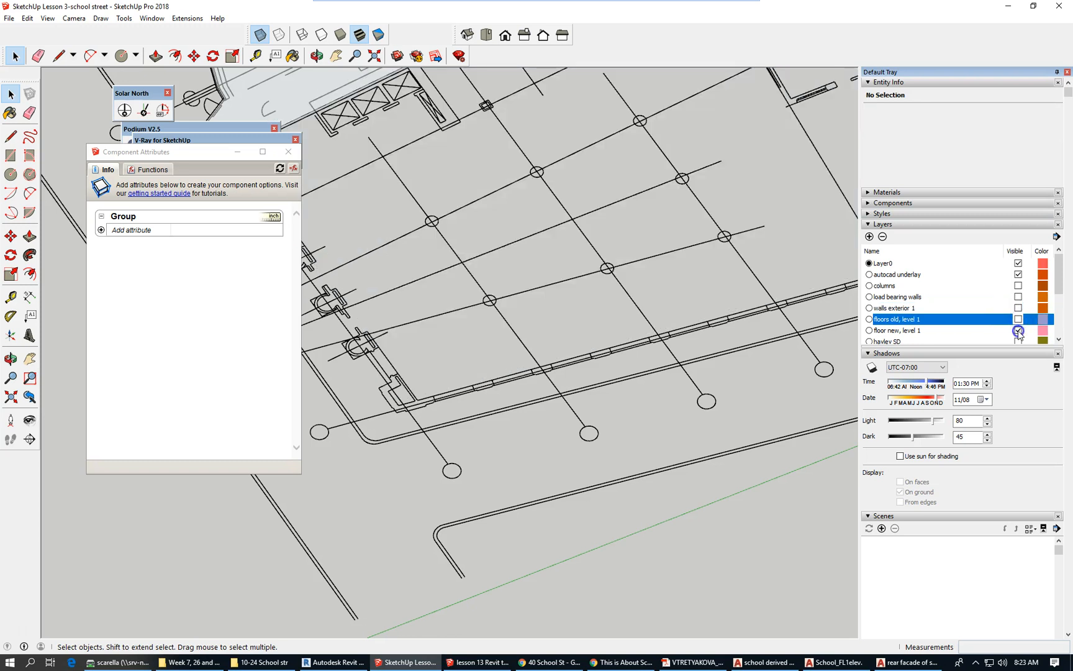
left_click(1018, 331)
Start a new line at the rear wall corner beside the stair.
scroll(441, 396, "down", 3)
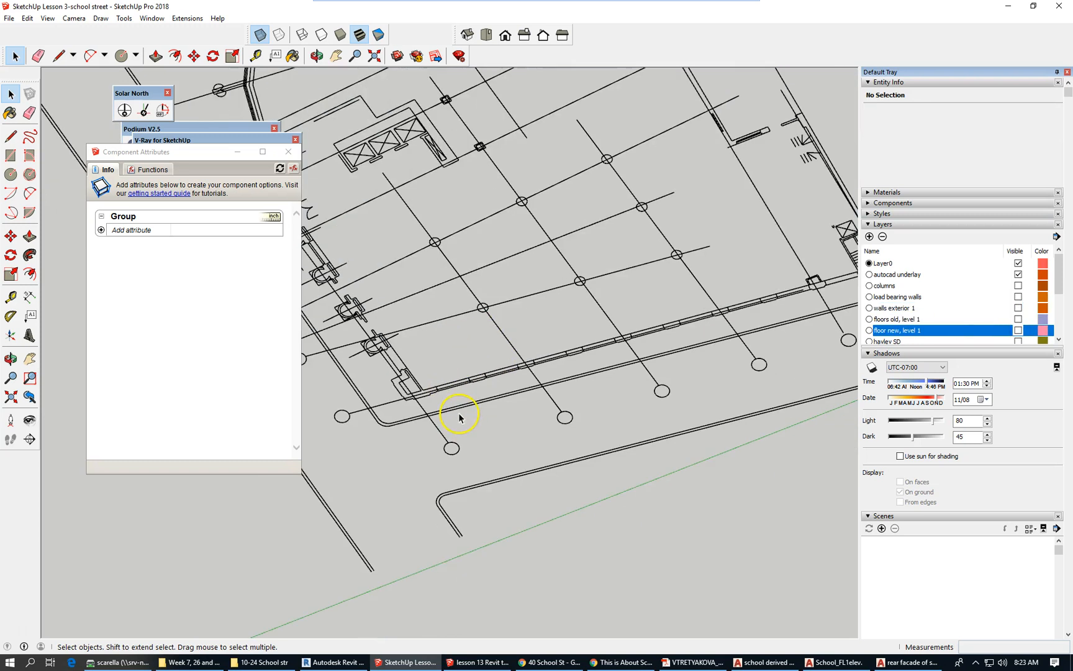
scroll(430, 366, "up", 2)
scroll(430, 366, "down", 1)
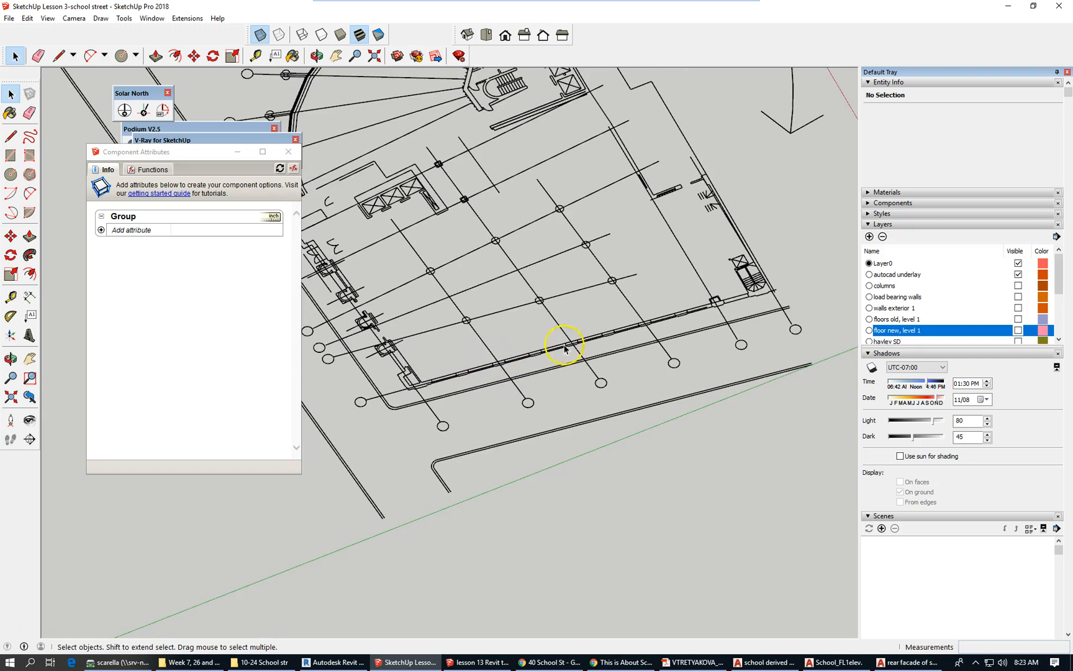
scroll(771, 289, "up", 4)
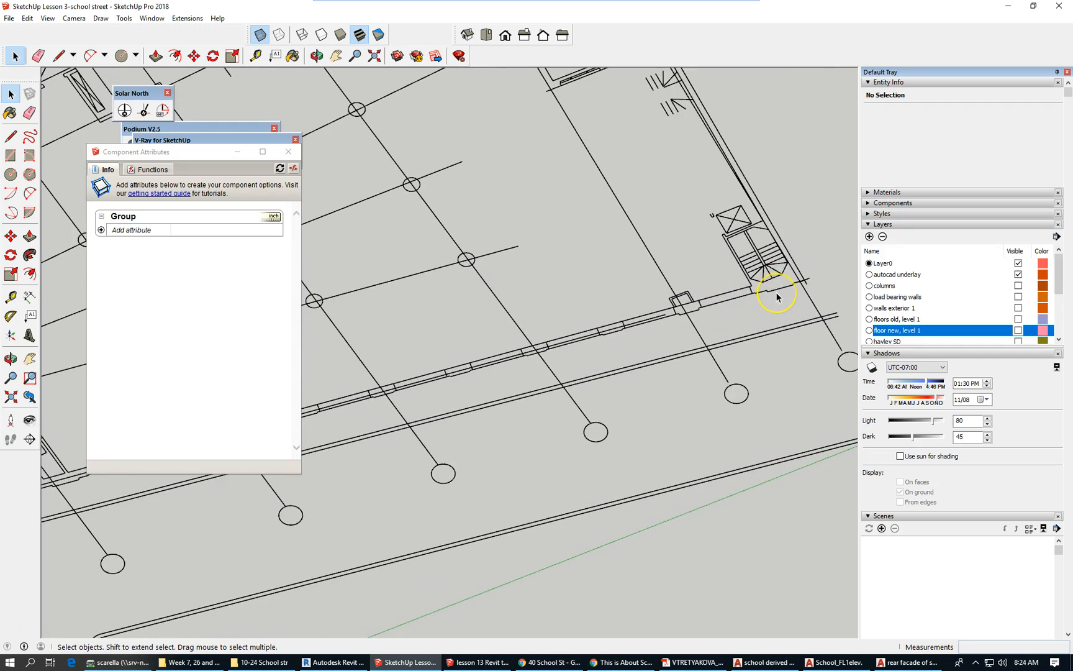
left_click(783, 292)
left_click(802, 284)
left_click(58, 56)
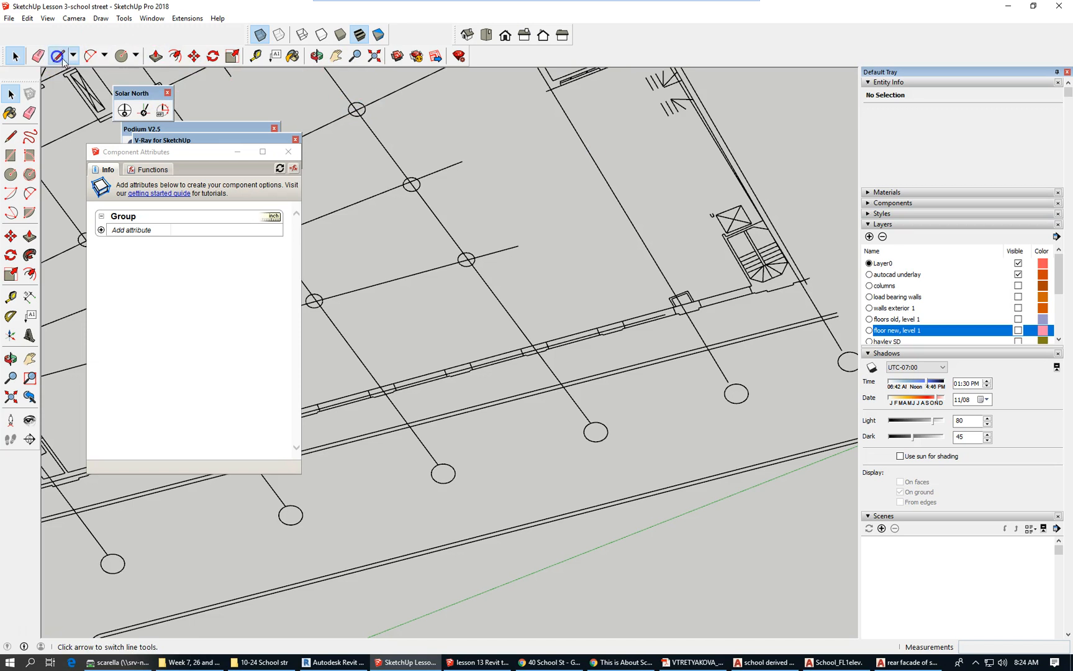
scroll(788, 271, "up", 2)
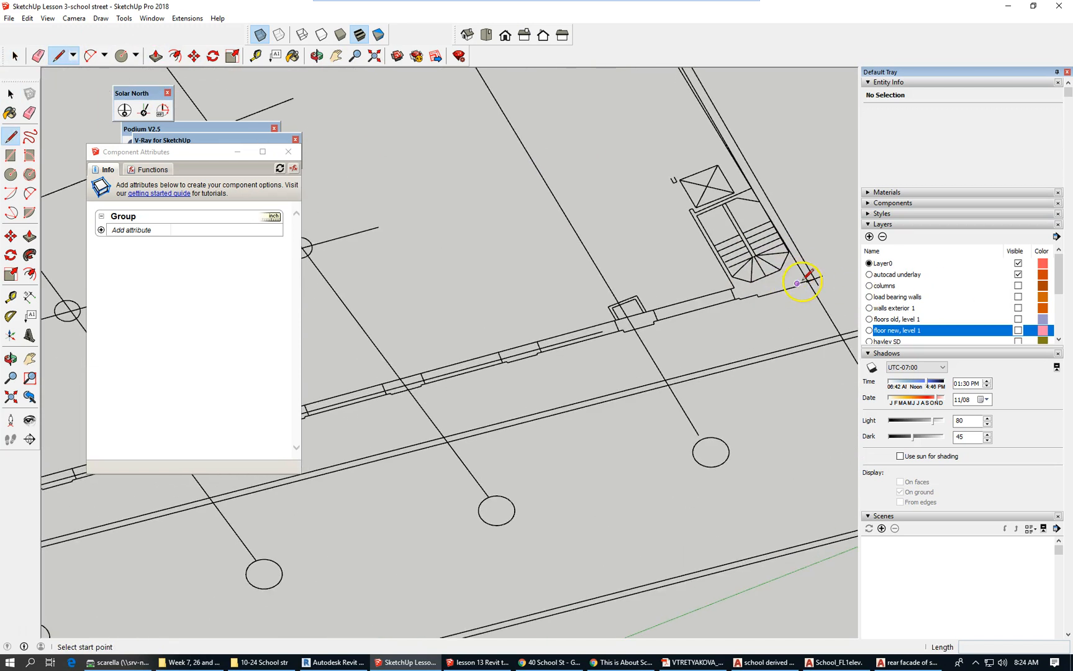
left_click(806, 281)
Run the line along the rear alley wall to its far end and add a short return segment.
scroll(807, 267, "down", 5)
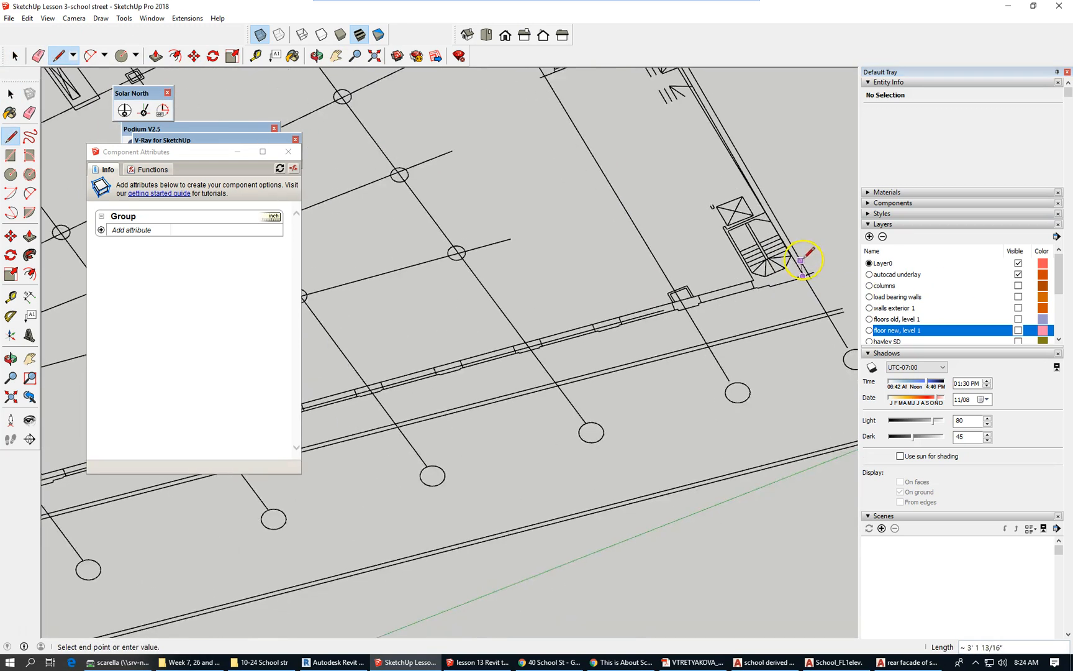
scroll(472, 367, "up", 5)
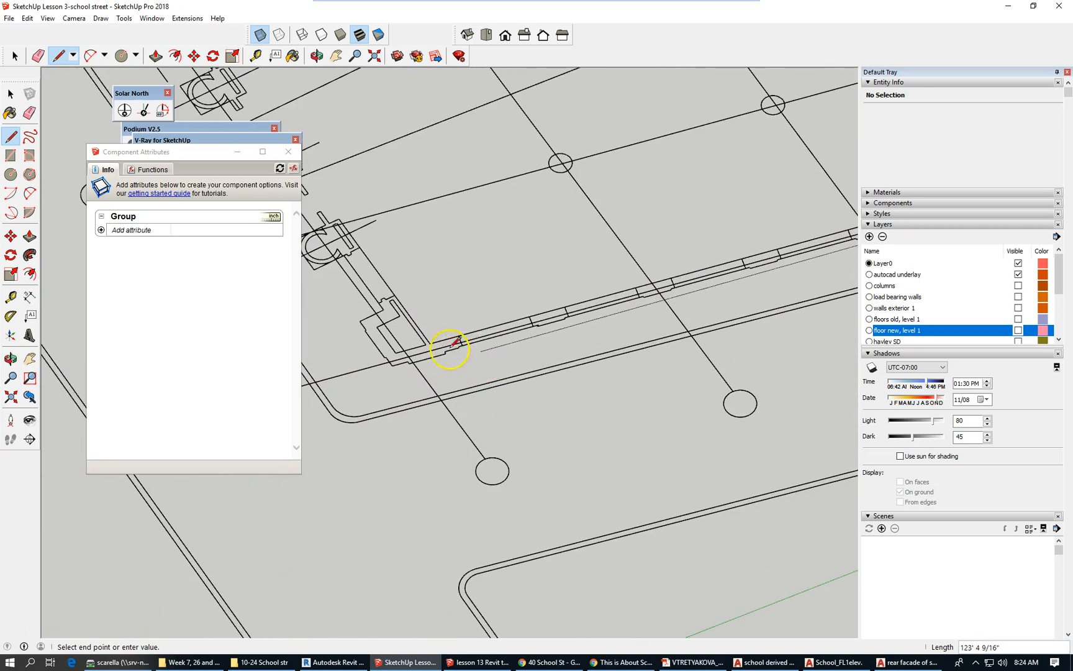
scroll(434, 351, "up", 3)
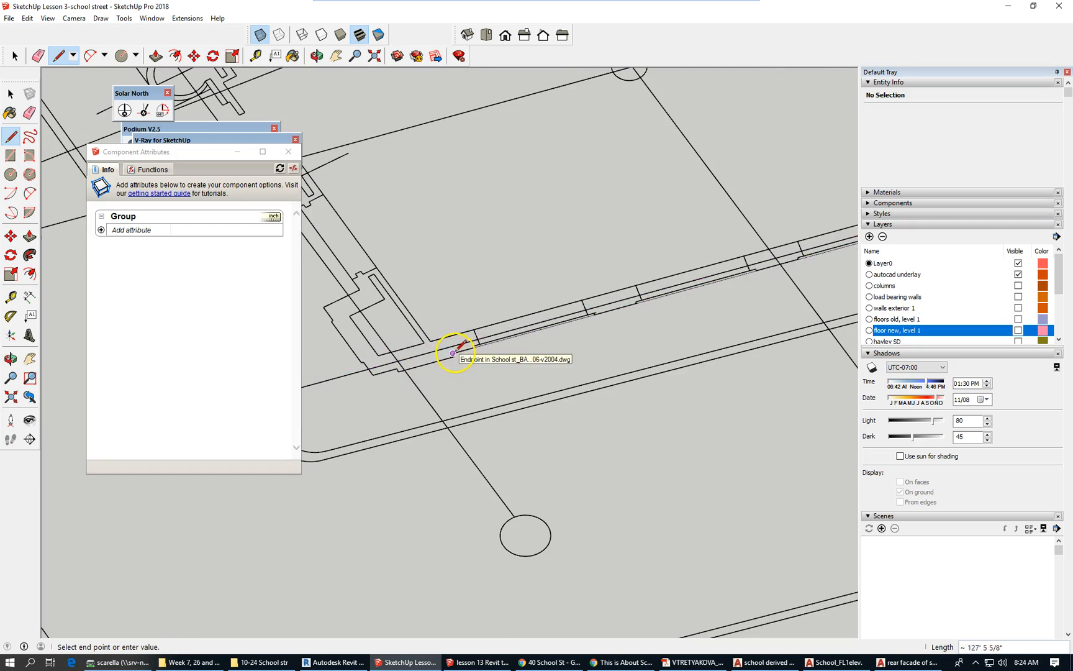
scroll(455, 352, "up", 3)
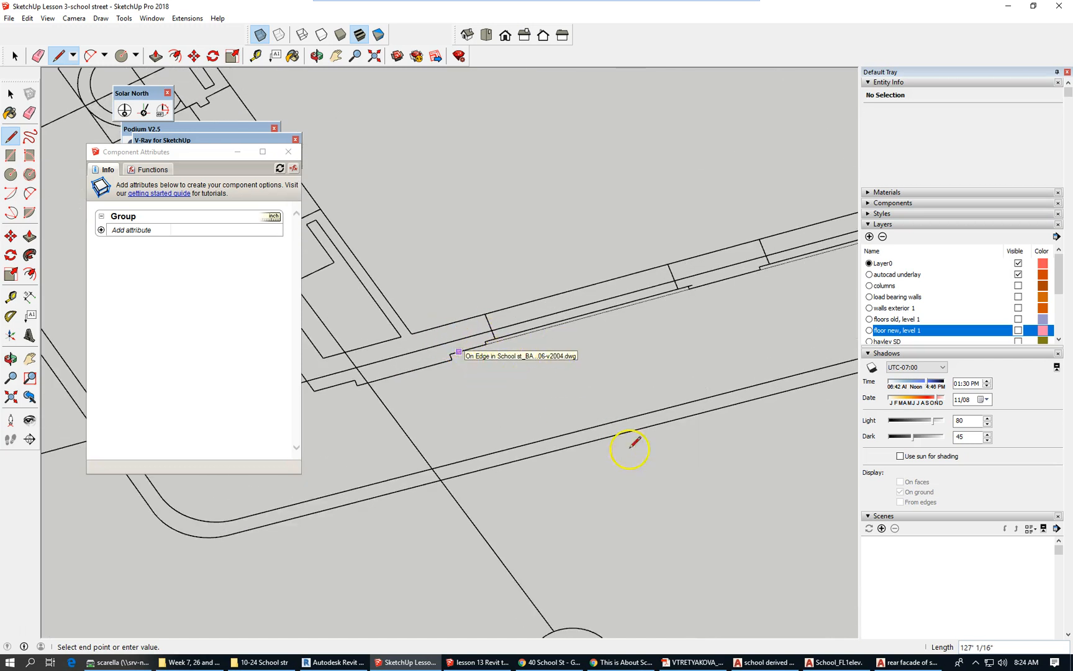
left_click(452, 355)
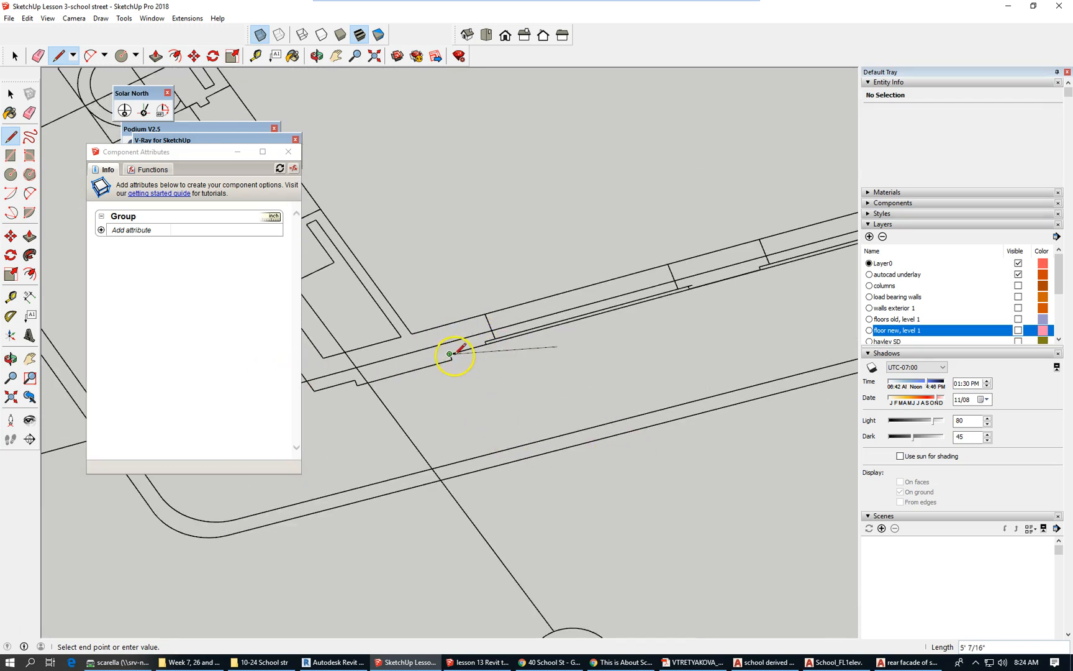
left_click(434, 328)
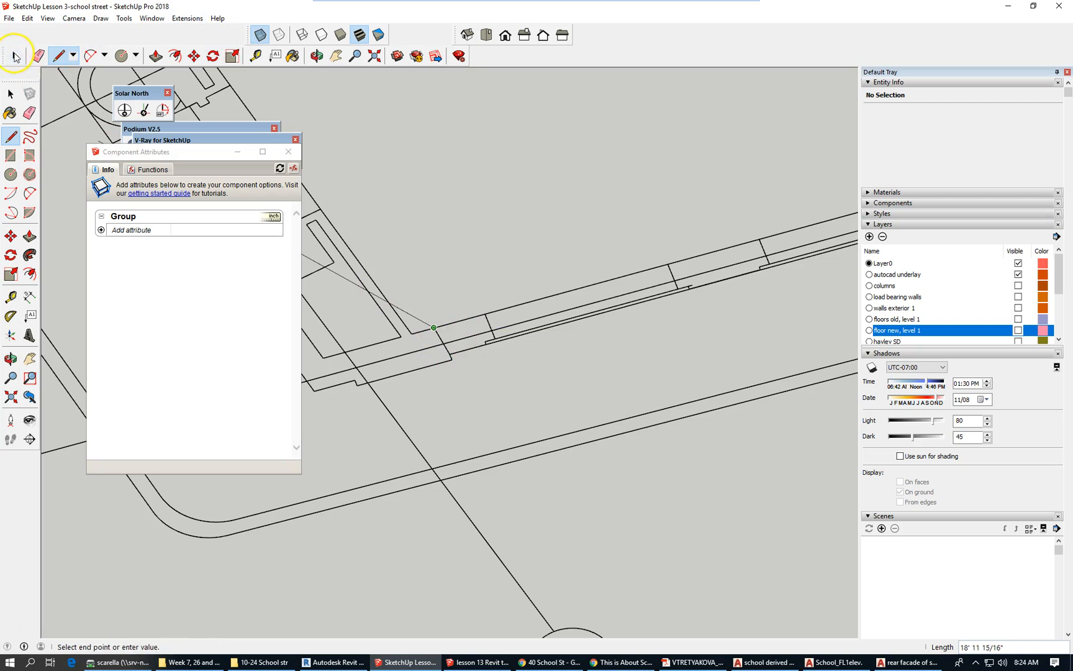
left_click(15, 56)
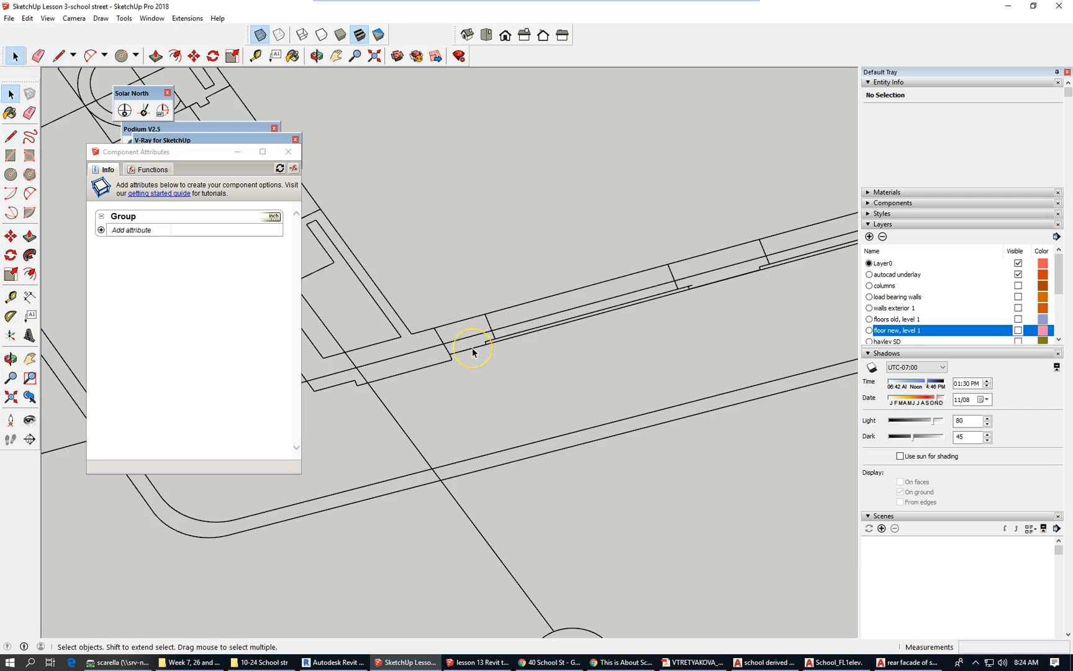
Turn off the autocad underlay layer's visibility so only the traced line and return show.
scroll(371, 362, "down", 5)
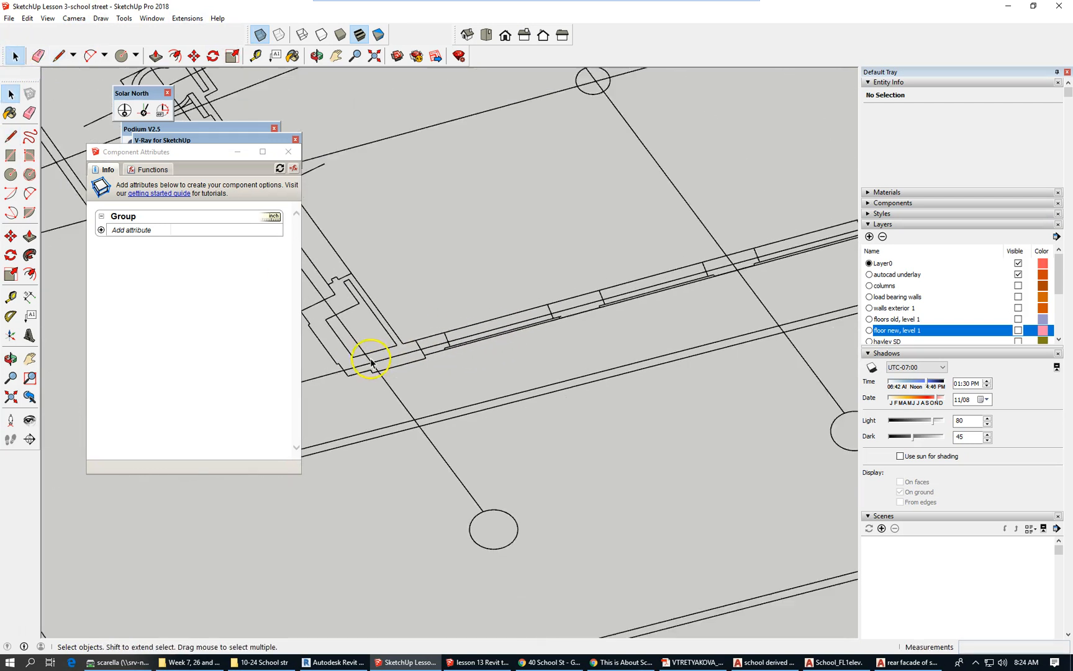
scroll(371, 362, "down", 5)
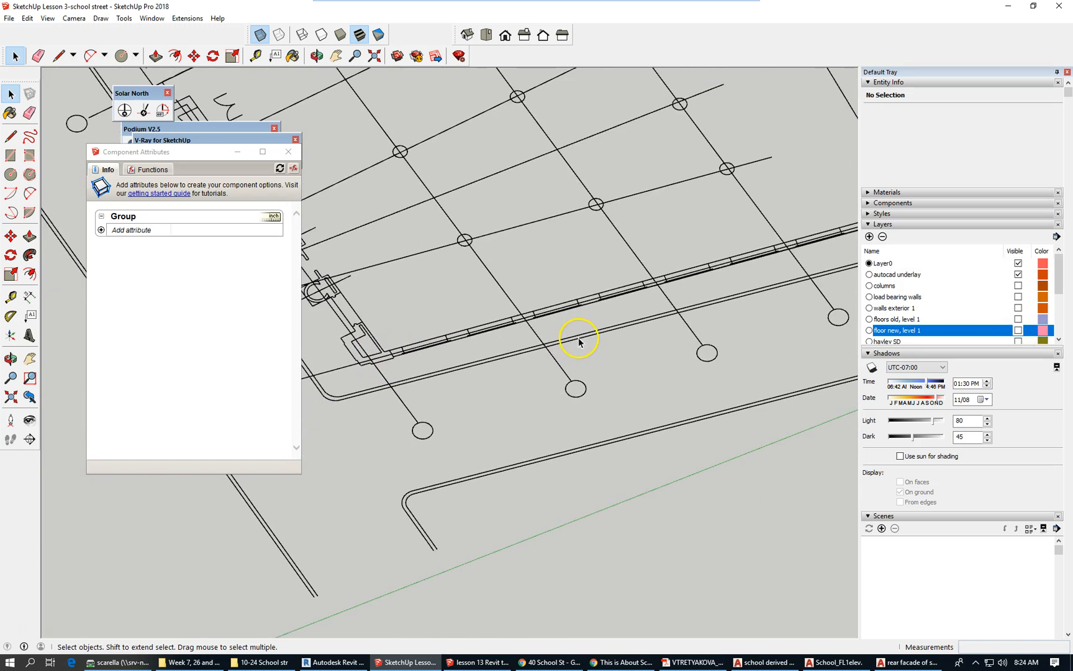
left_click_drag(1060, 281, 1062, 323)
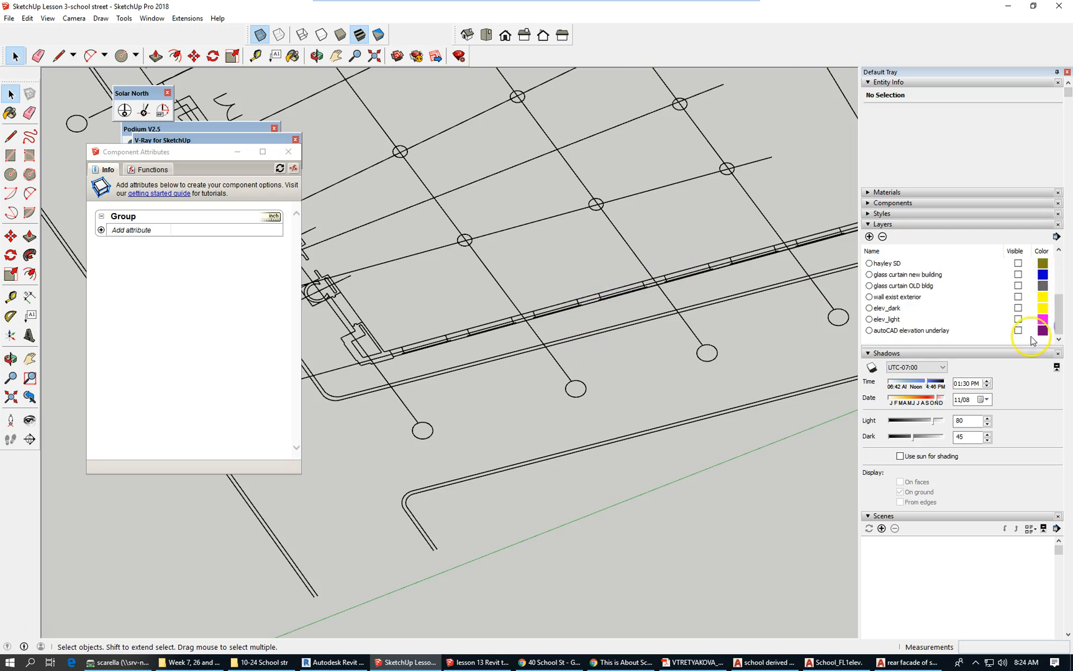
left_click_drag(1067, 320, 1063, 280)
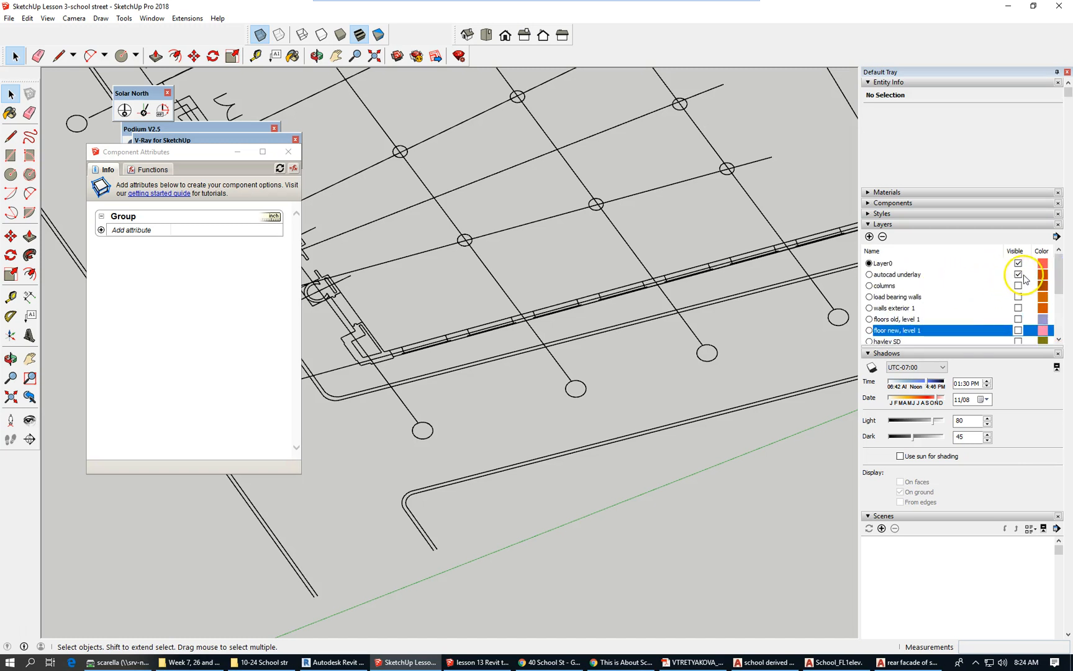
left_click(1018, 274)
scroll(390, 368, "down", 3)
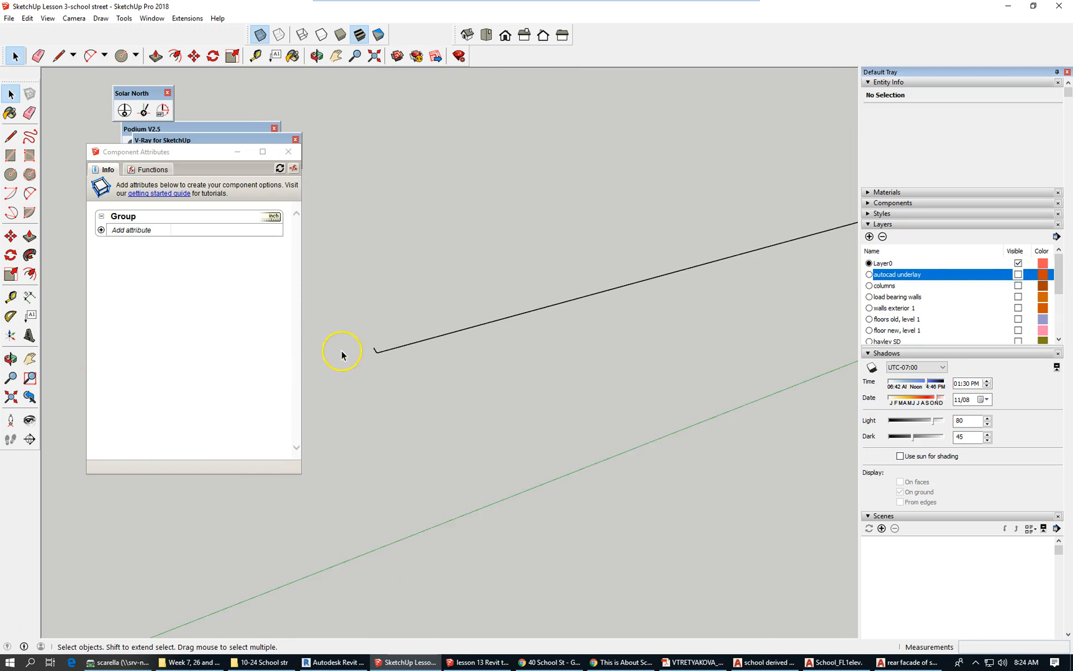
scroll(394, 361, "up", 3)
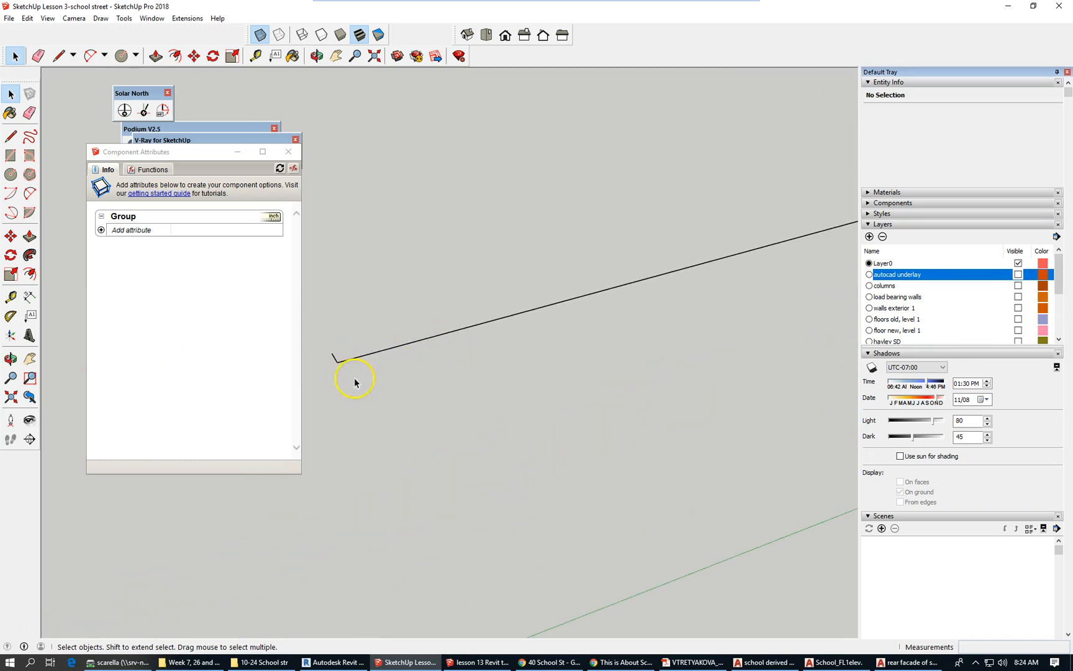
scroll(334, 422, "down", 1)
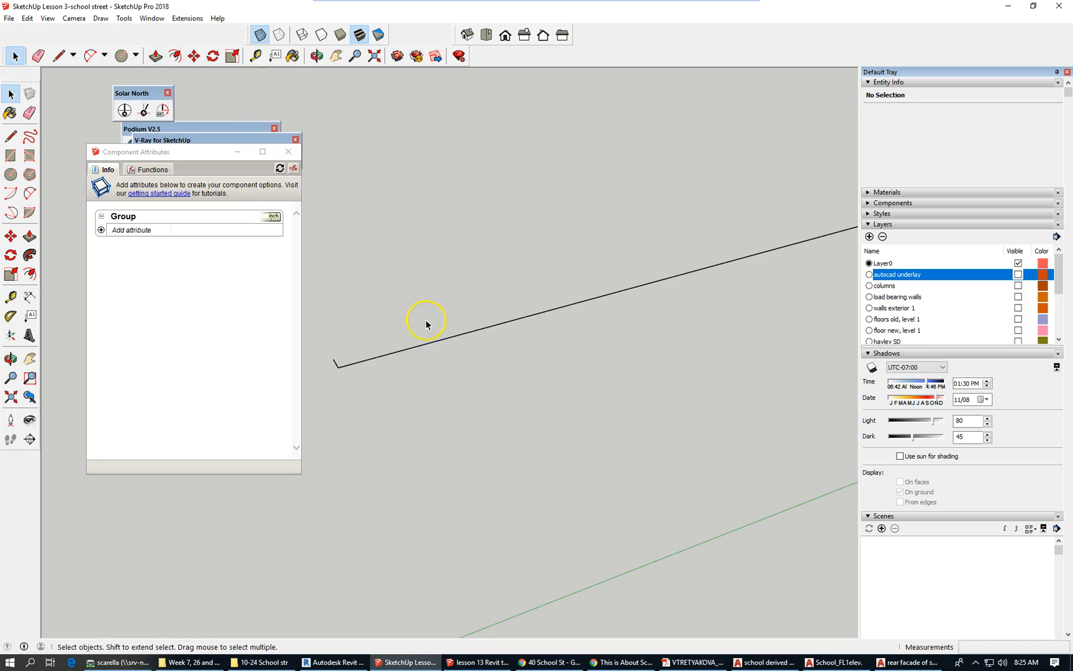
Select both connected edges of the traced rear-wall line.
left_click(401, 351)
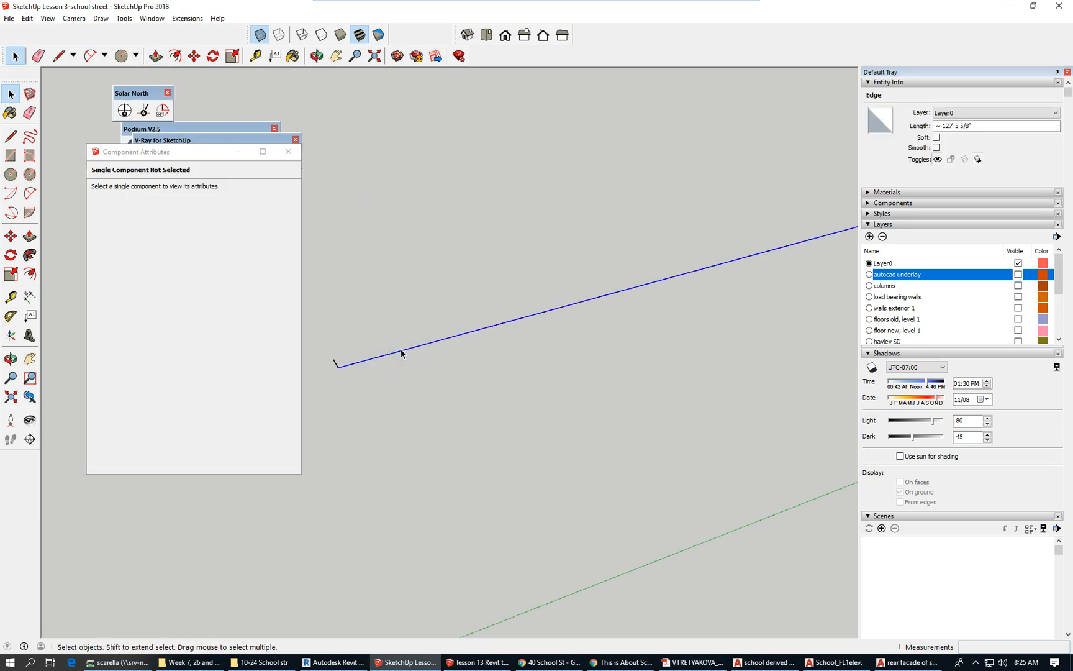
double_click(401, 351)
scroll(376, 431, "down", 3)
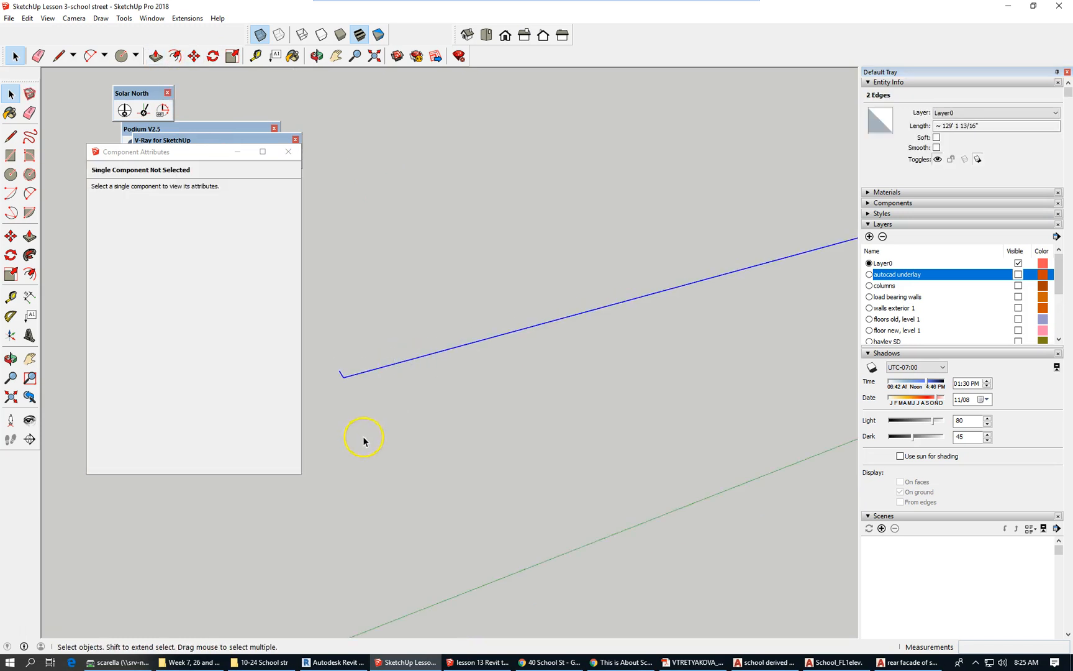
scroll(384, 427, "down", 2)
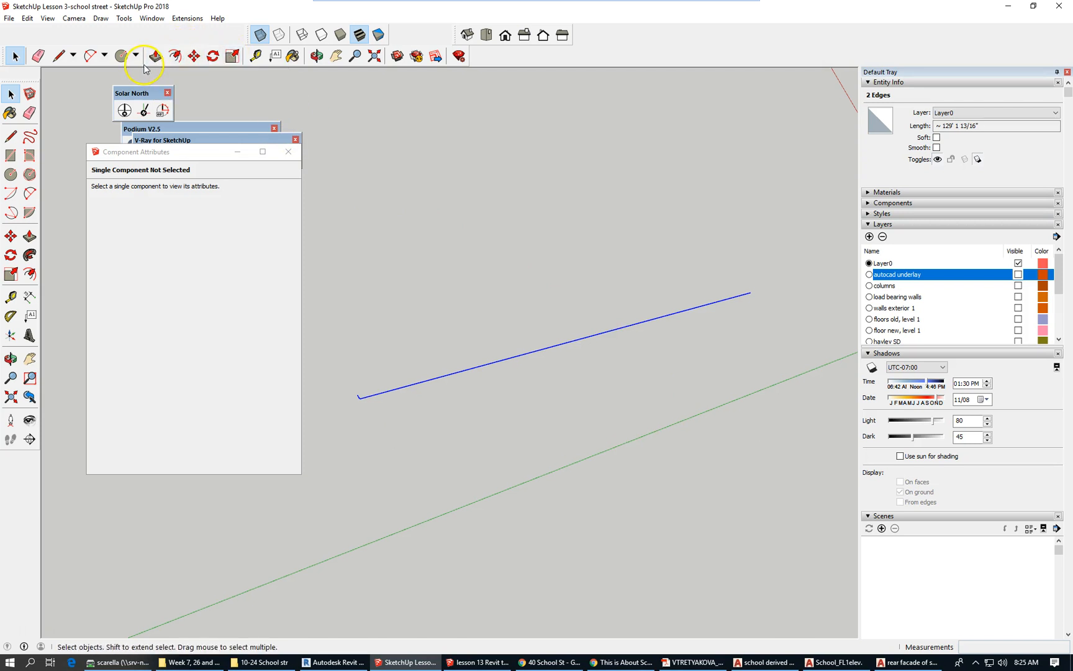
Offset the traced edges 1.5' to create the wall's parallel inner line.
left_click(175, 56)
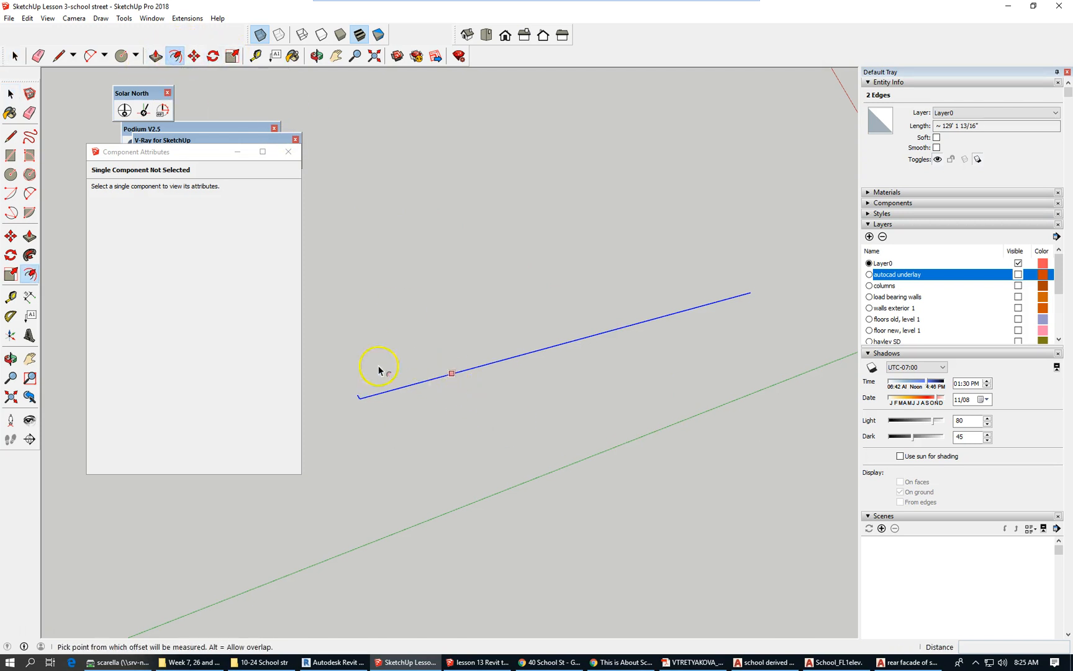
left_click(426, 380)
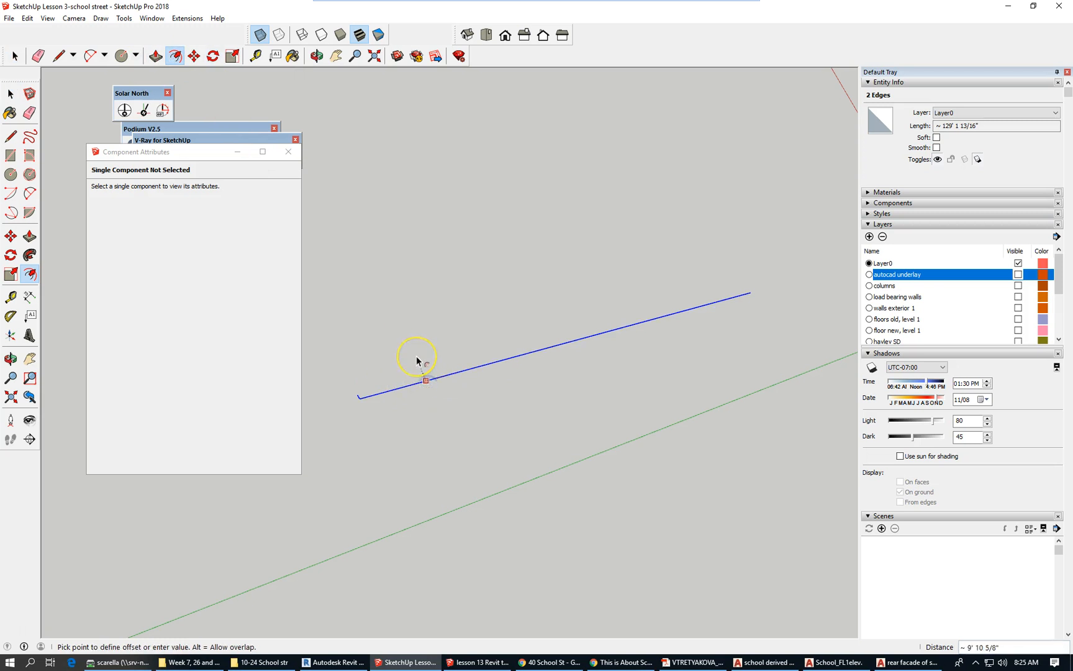
scroll(377, 395, "up", 2)
scroll(378, 397, "up", 1)
scroll(355, 397, "up", 2)
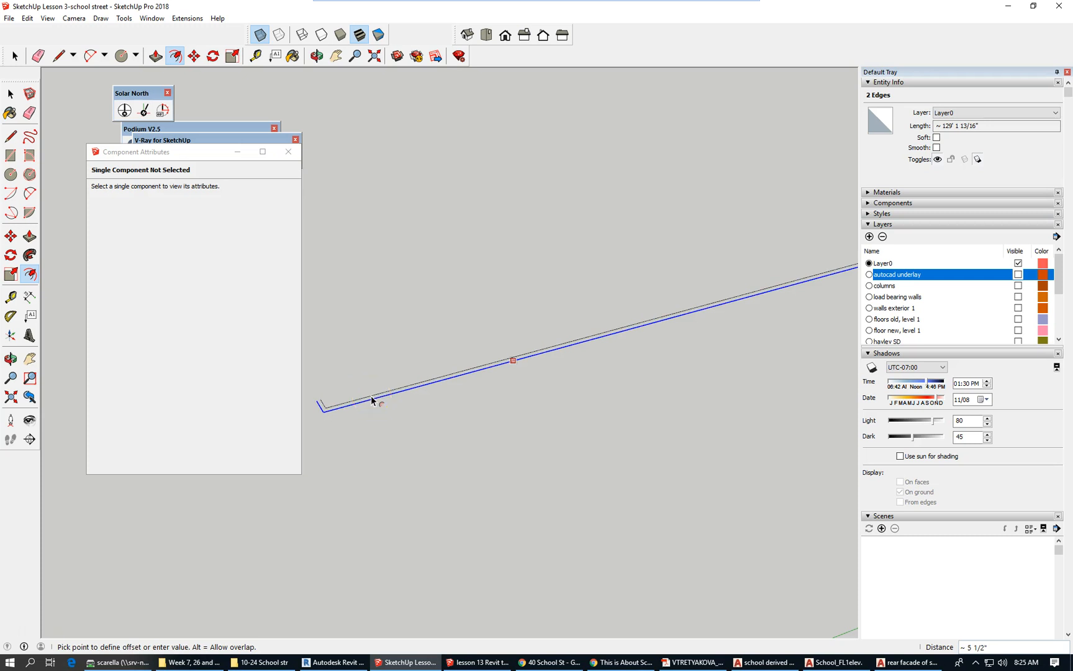
key("Return")
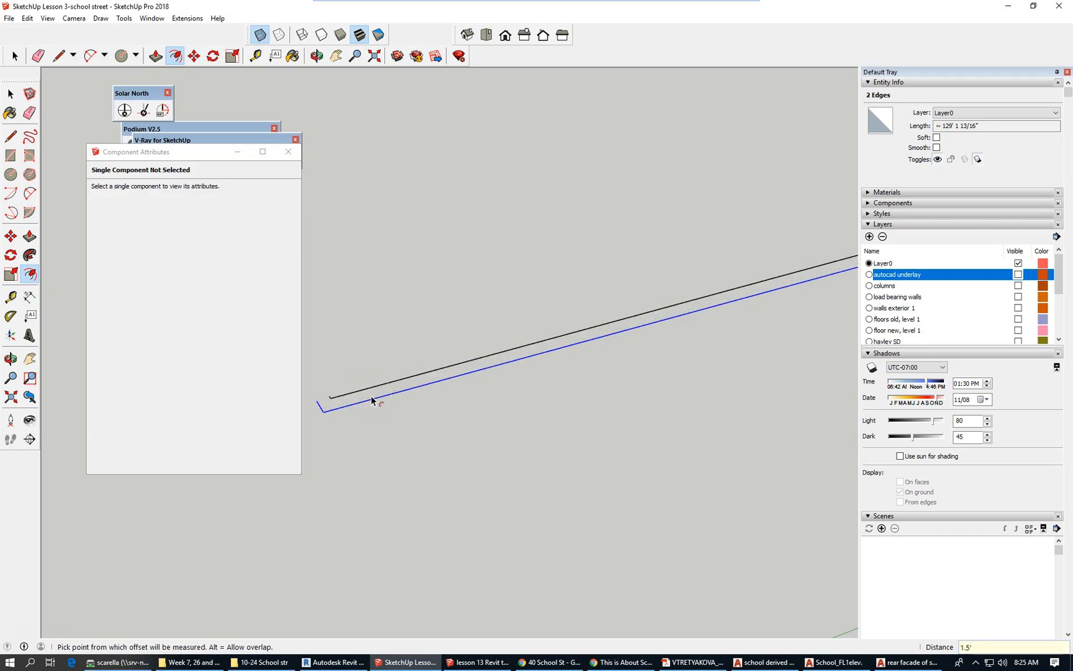
scroll(323, 395, "down", 3)
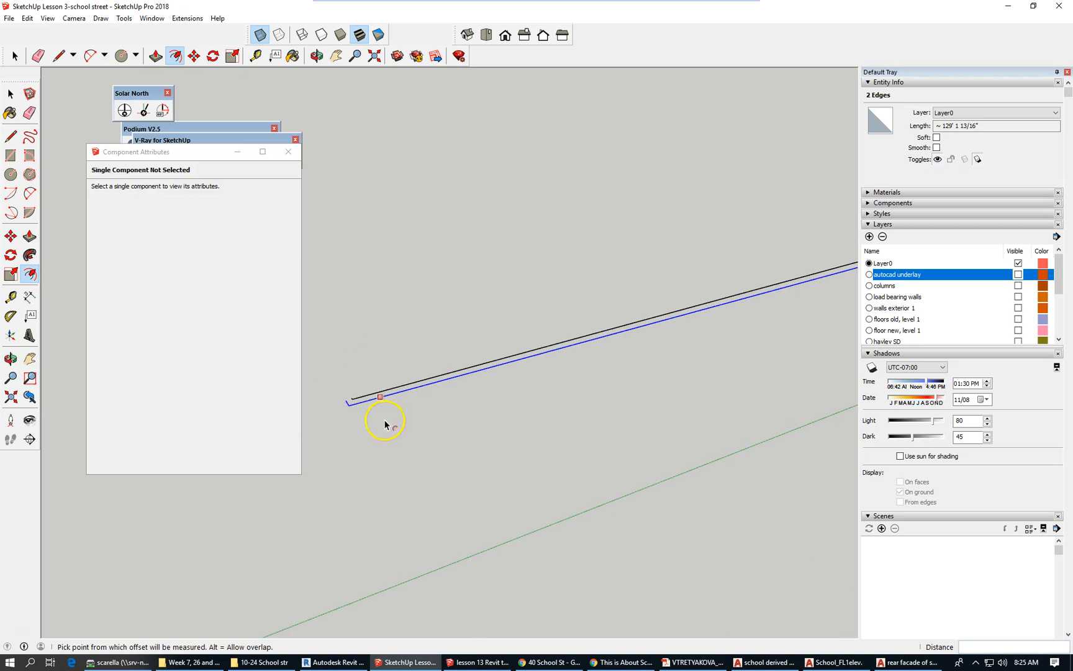
scroll(354, 411, "down", 2)
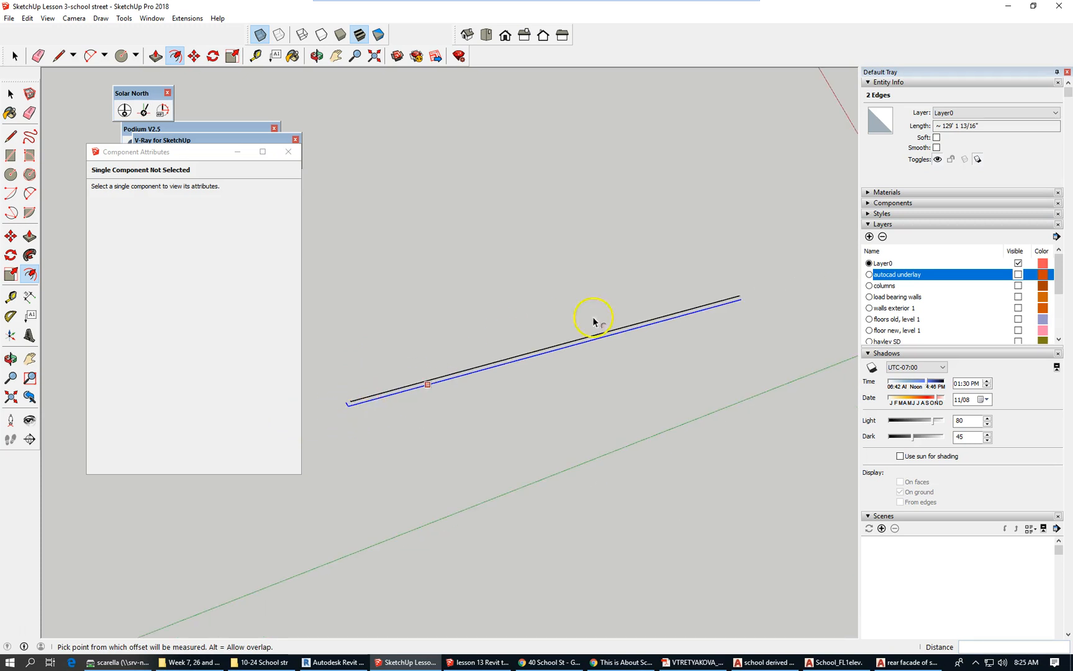
scroll(786, 259, "up", 1)
Try starting a connecting line from the black line's endpoint, cancelling both attempts.
left_click(59, 56)
scroll(708, 307, "up", 2)
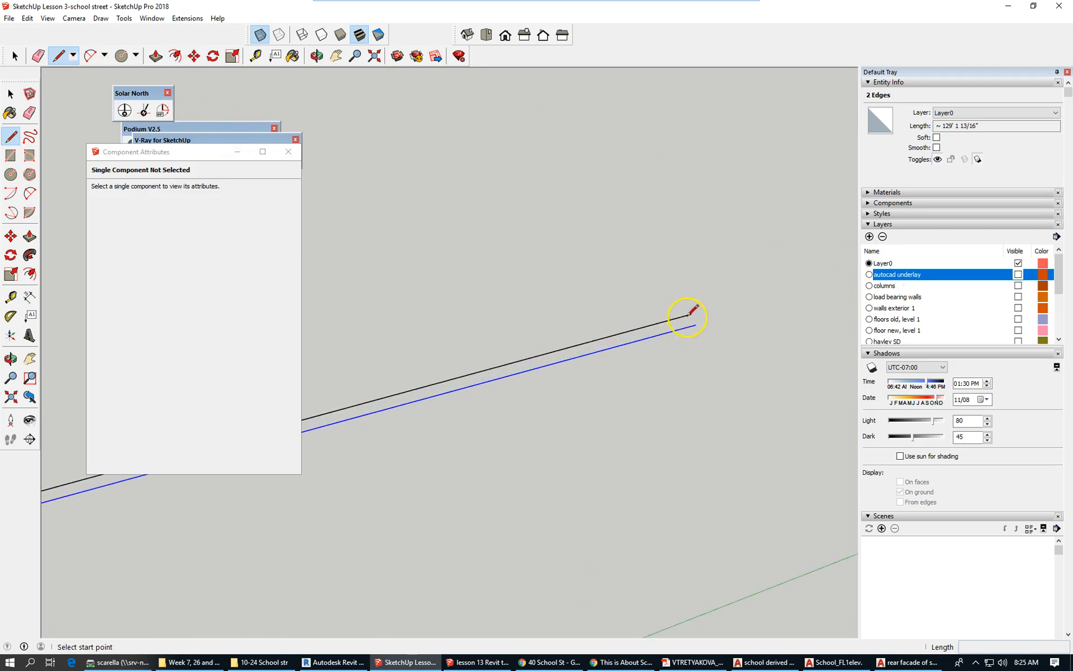
left_click(691, 315)
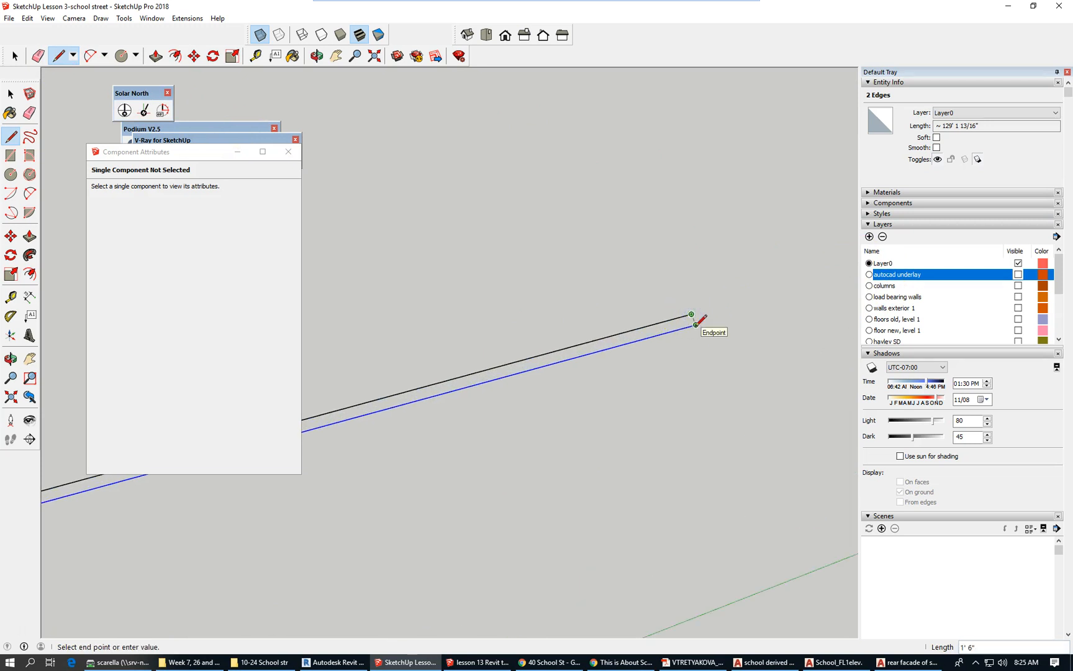
key("Escape")
scroll(796, 254, "down", 3)
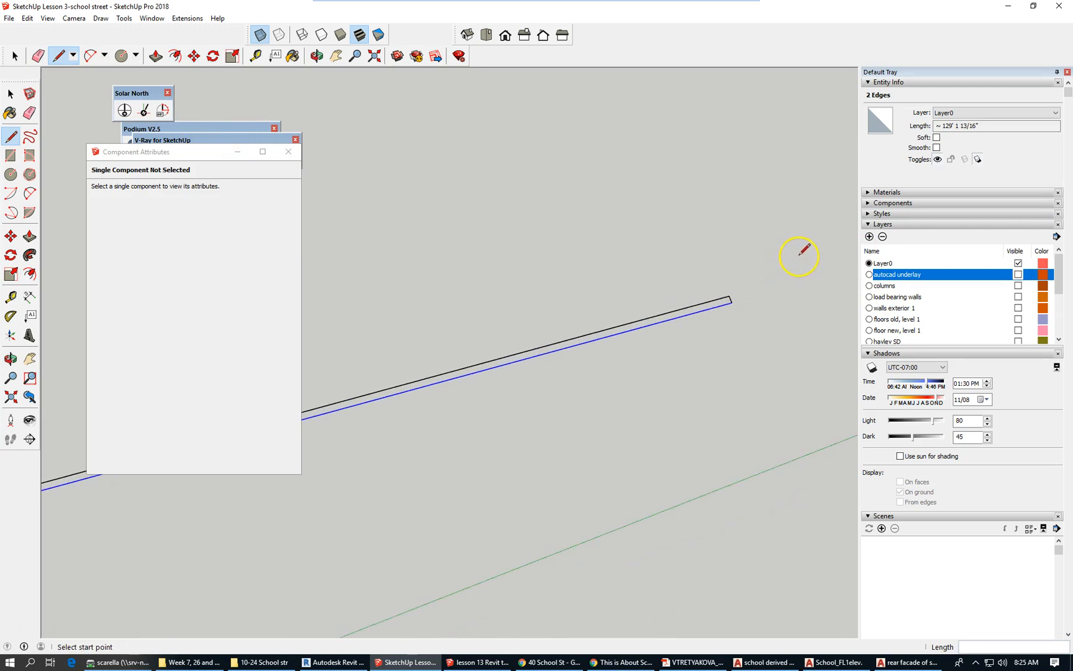
scroll(791, 261, "down", 1)
scroll(453, 366, "up", 6)
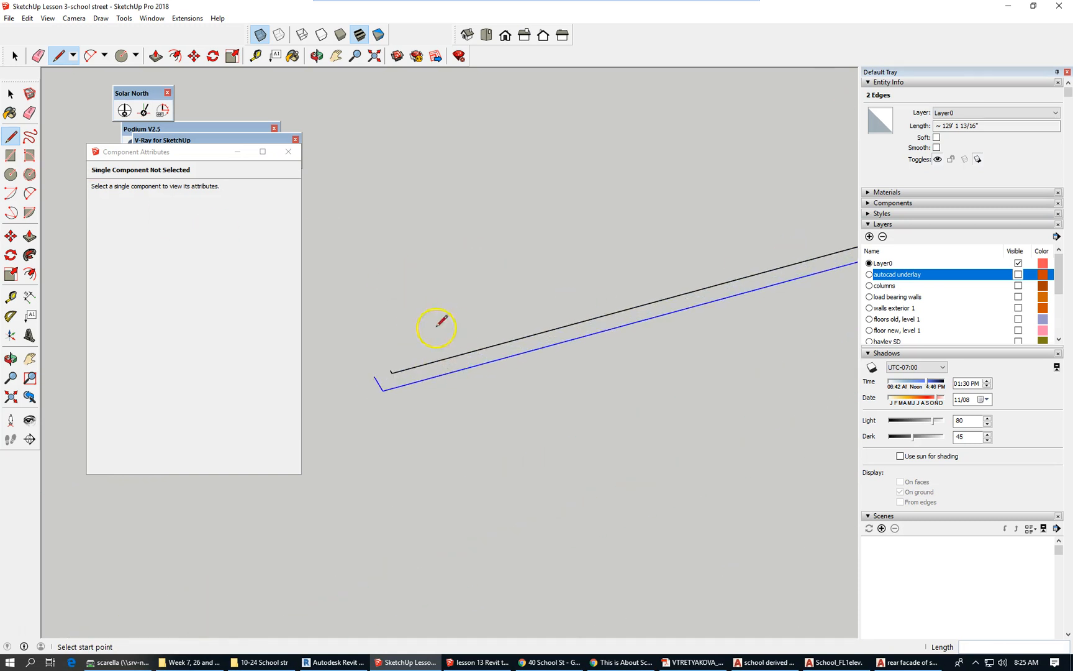
scroll(366, 375, "up", 1)
left_click(404, 371)
scroll(378, 378, "up", 2)
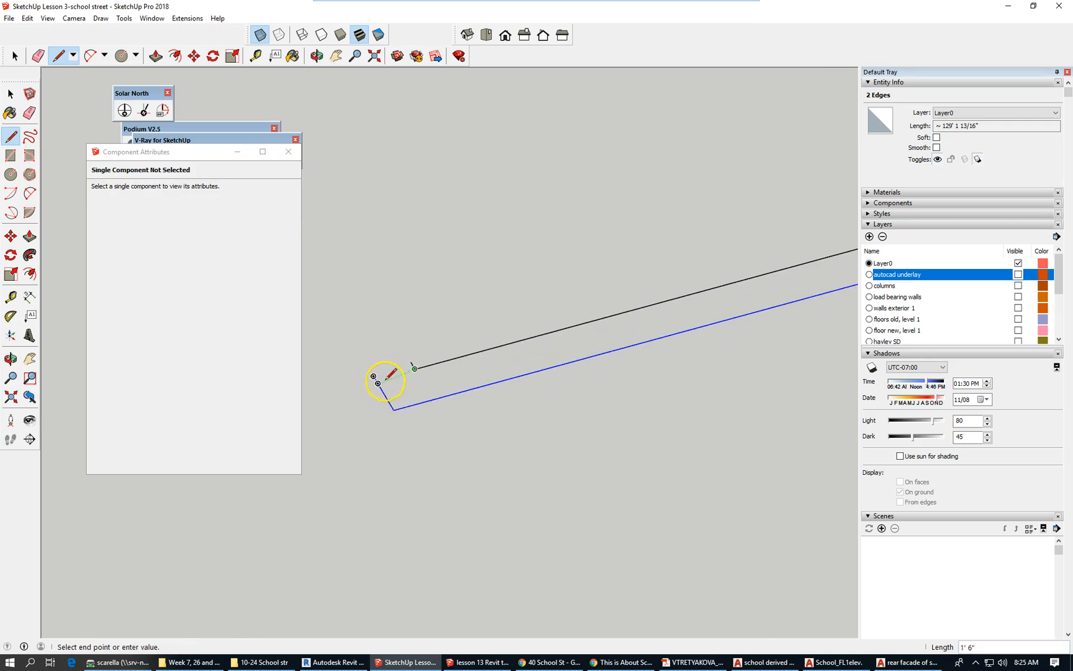
key("Escape")
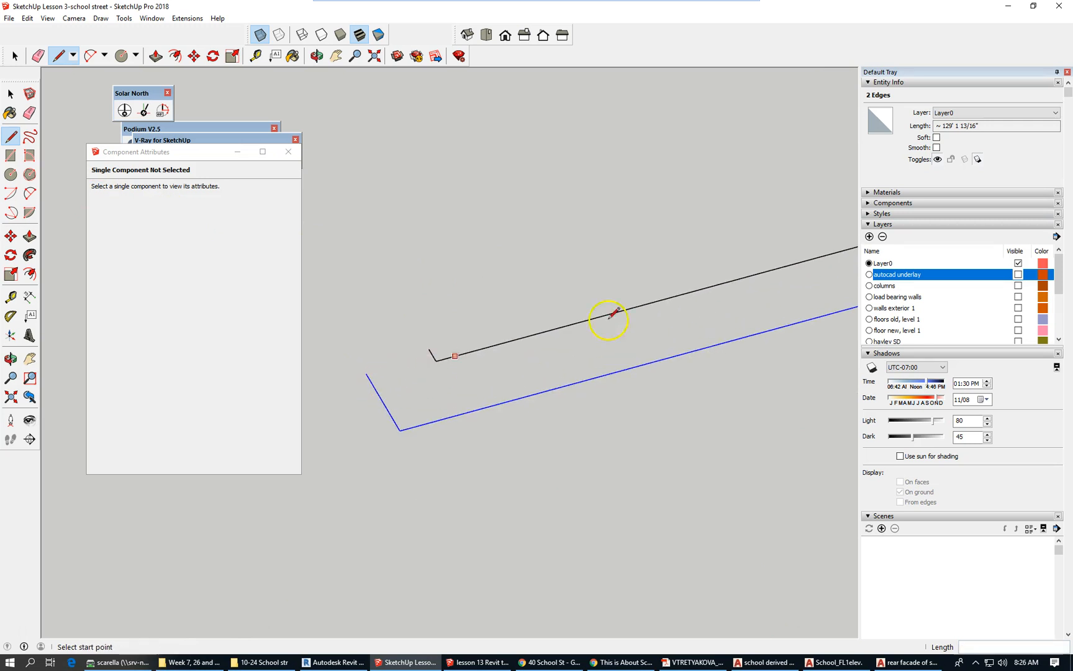
Check the tiny edge at the line end, attempting and cancelling a move of it.
left_click(14, 56)
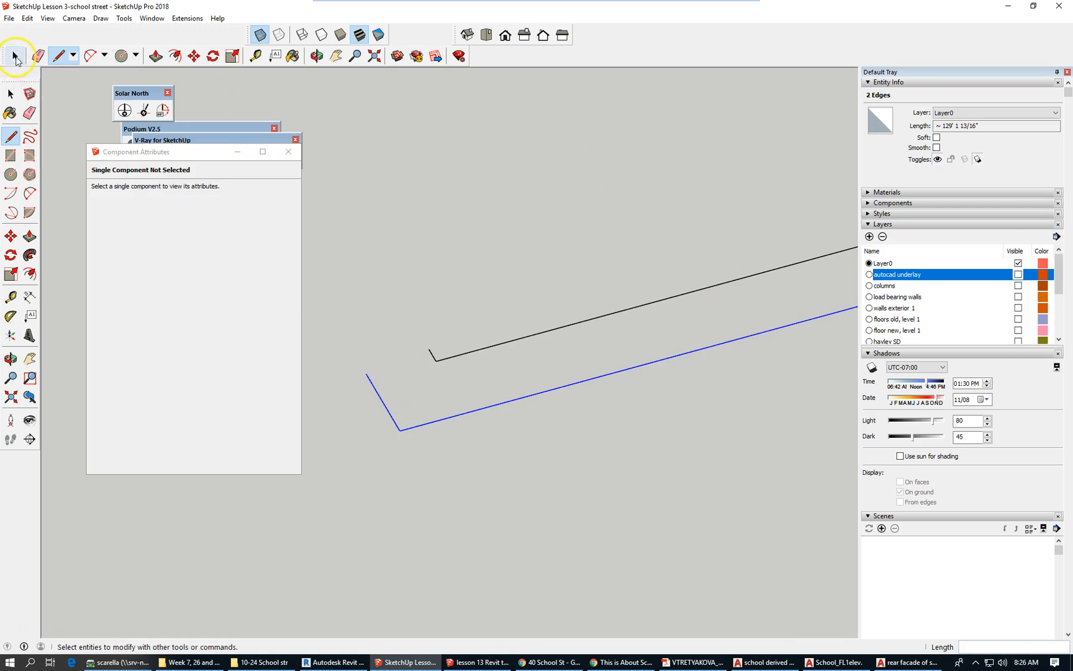
left_click(433, 355)
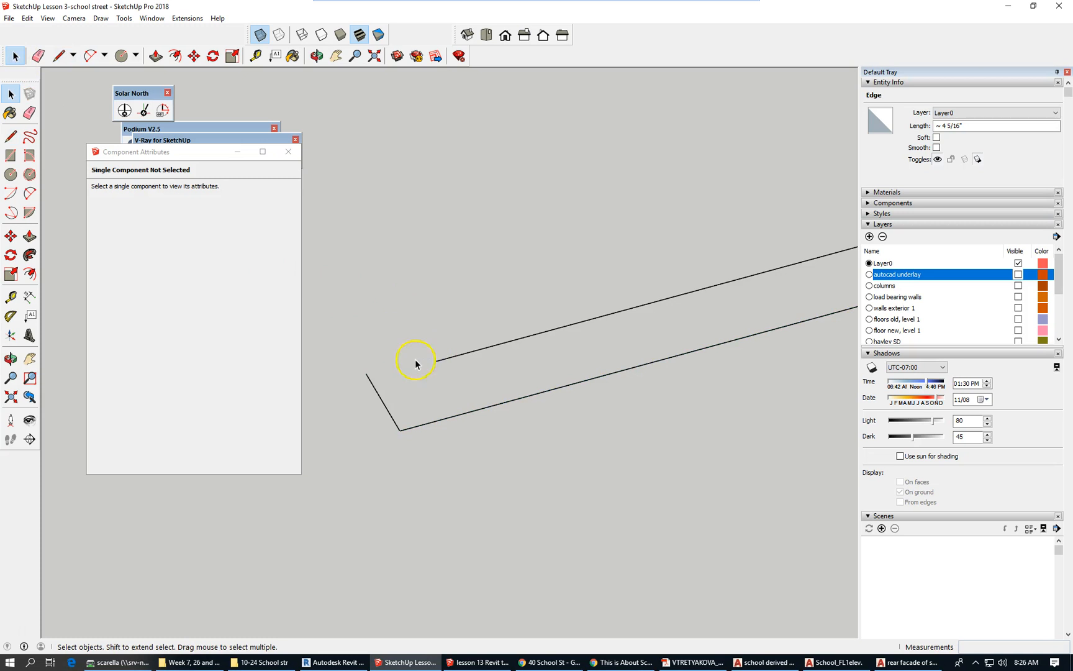
left_click(415, 364)
left_click(194, 56)
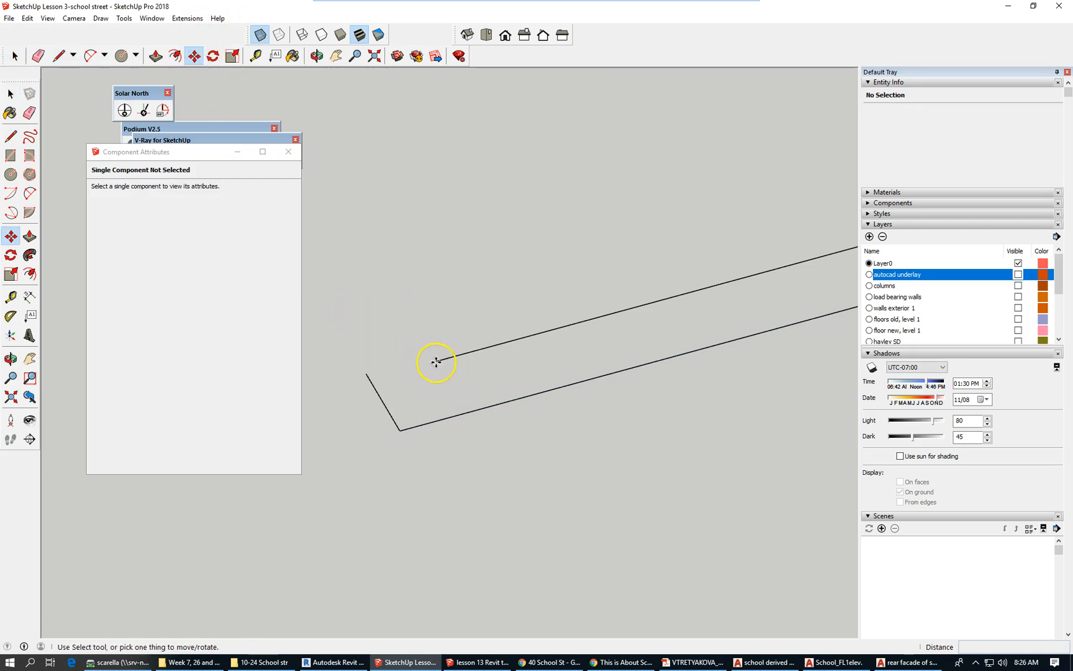
left_click(438, 359)
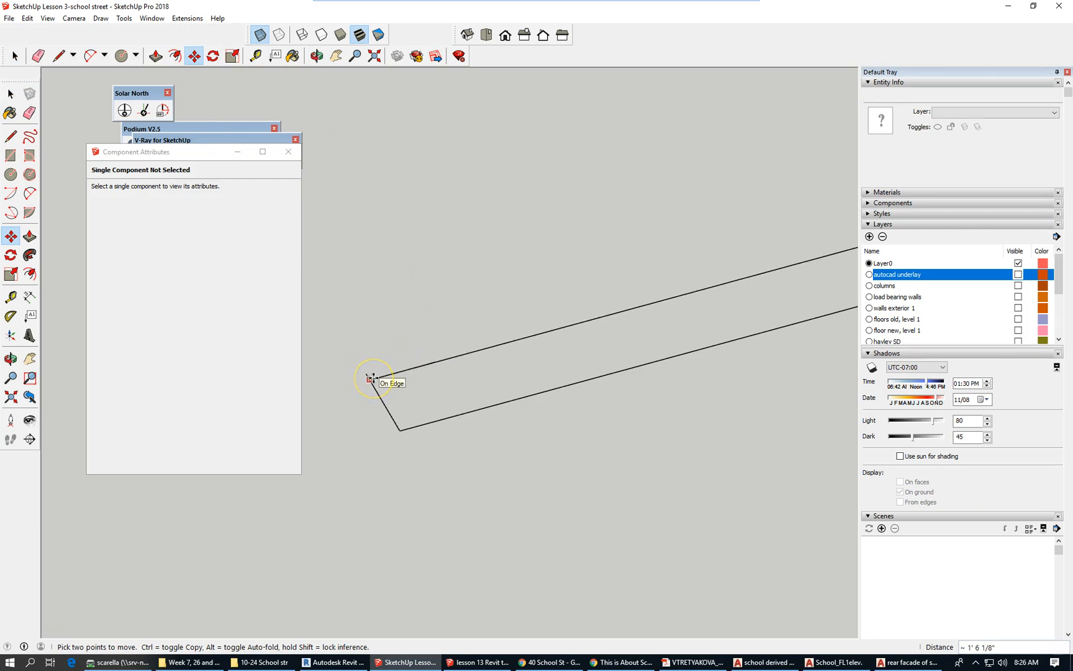
key("Escape")
scroll(415, 270, "down", 1)
left_click(15, 56)
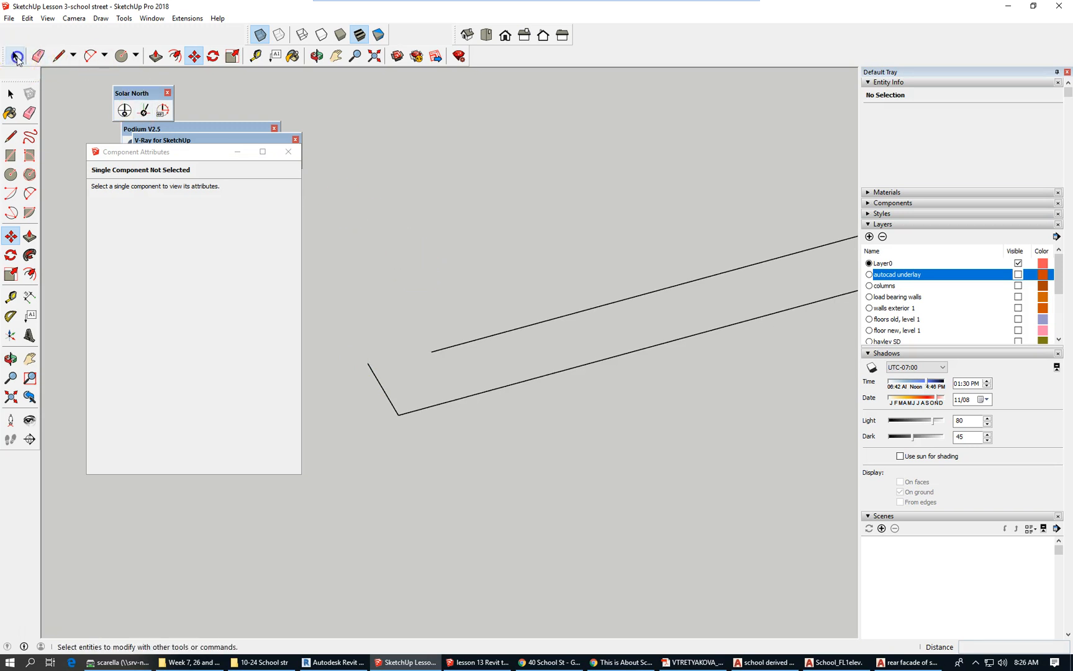
Draw a line from the black line's endpoint to the blue edge, closing the wall face.
left_click(435, 409)
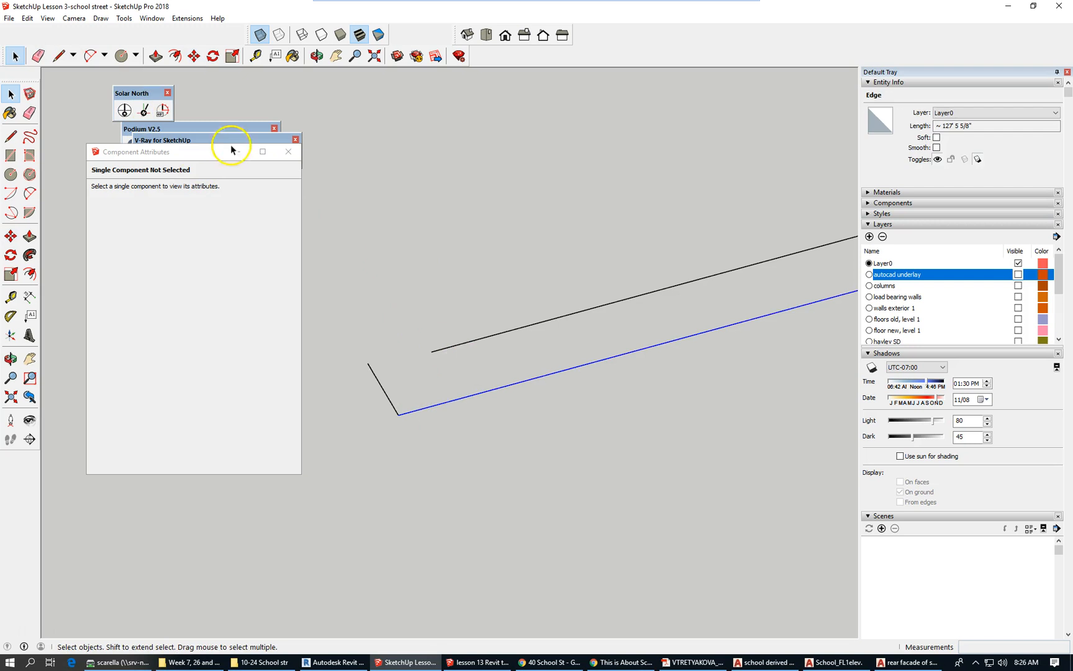
left_click(59, 56)
left_click(431, 351)
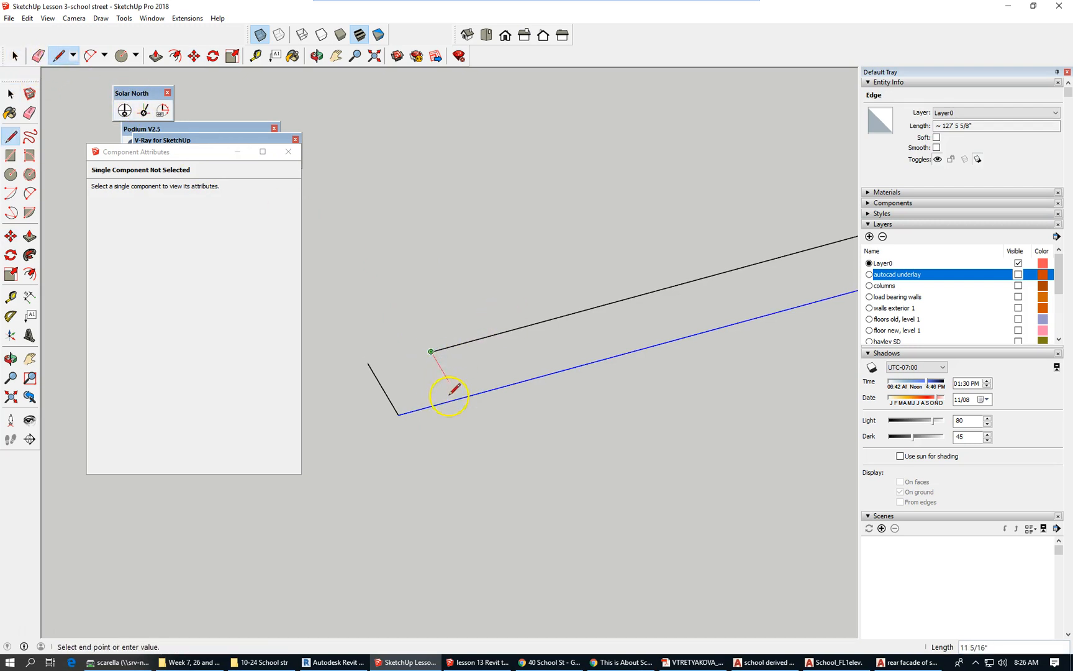
left_click(459, 398)
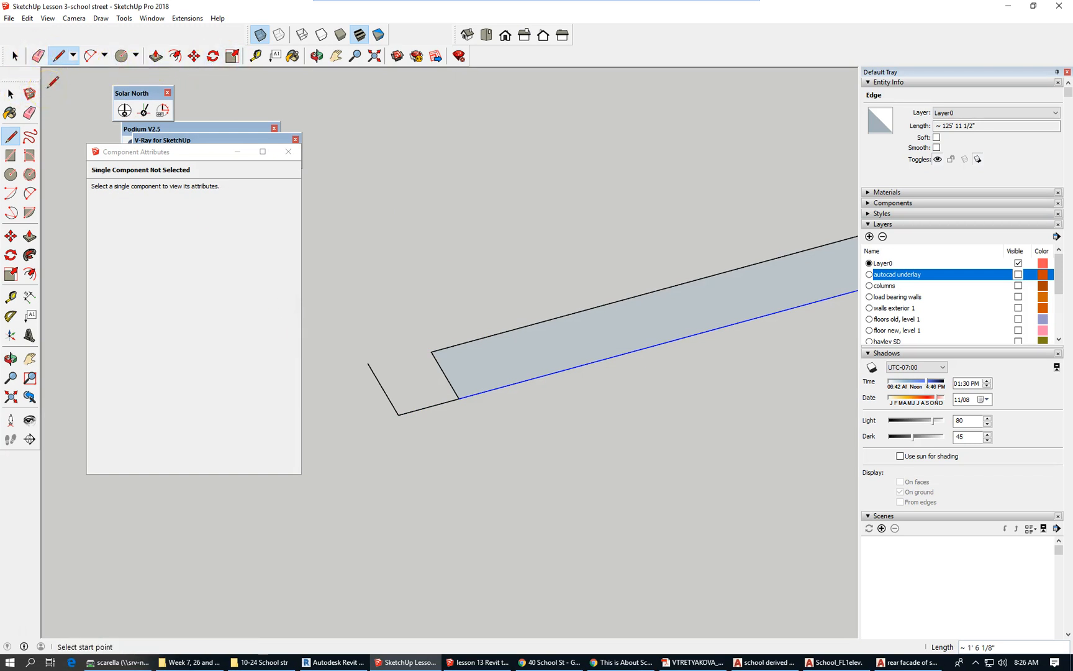
Erase the leftover short diagonal stub line.
left_click(38, 56)
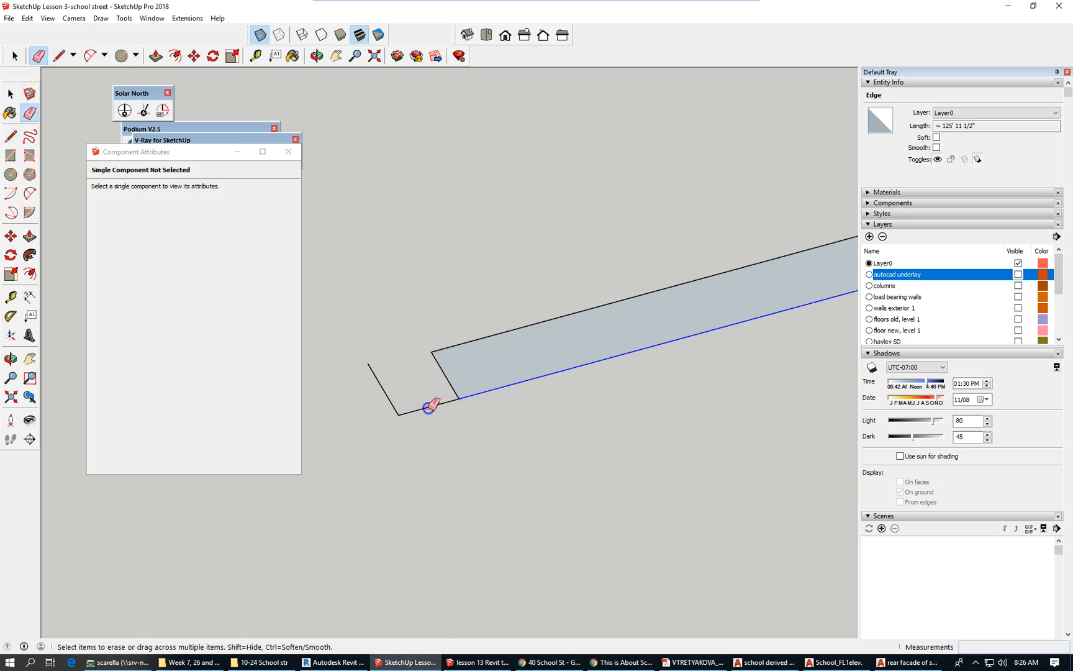
left_click(391, 398)
left_click(389, 398)
scroll(383, 379, "down", 1)
scroll(329, 400, "down", 1)
scroll(335, 392, "down", 2)
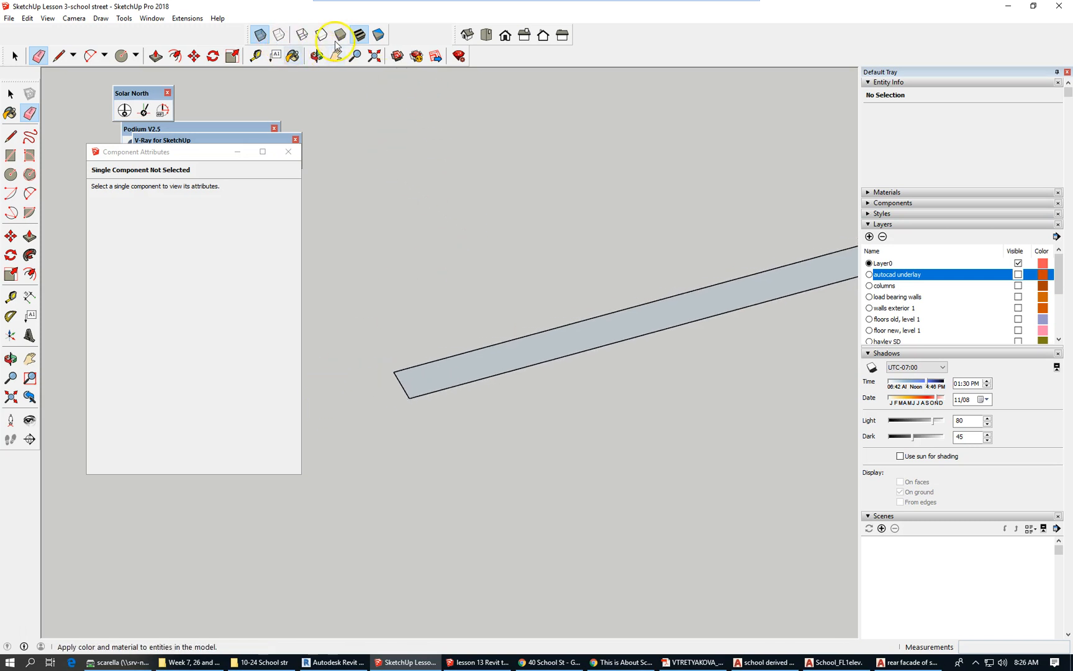
left_click(487, 38)
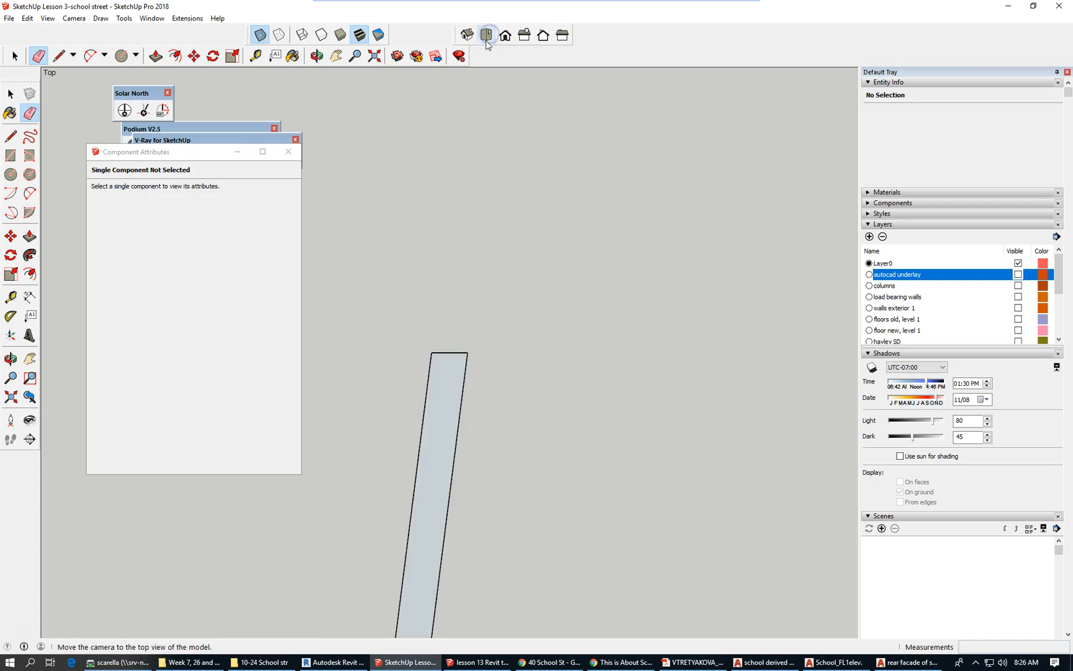
scroll(527, 167, "down", 4)
scroll(530, 178, "down", 4)
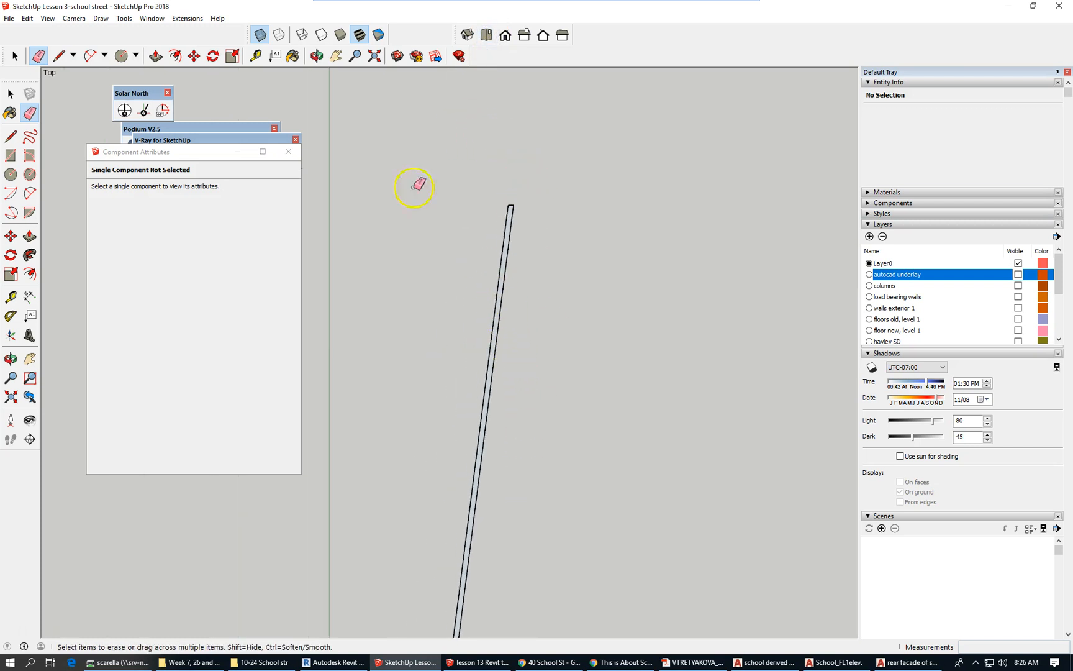
scroll(413, 187, "down", 2)
left_click(65, 19)
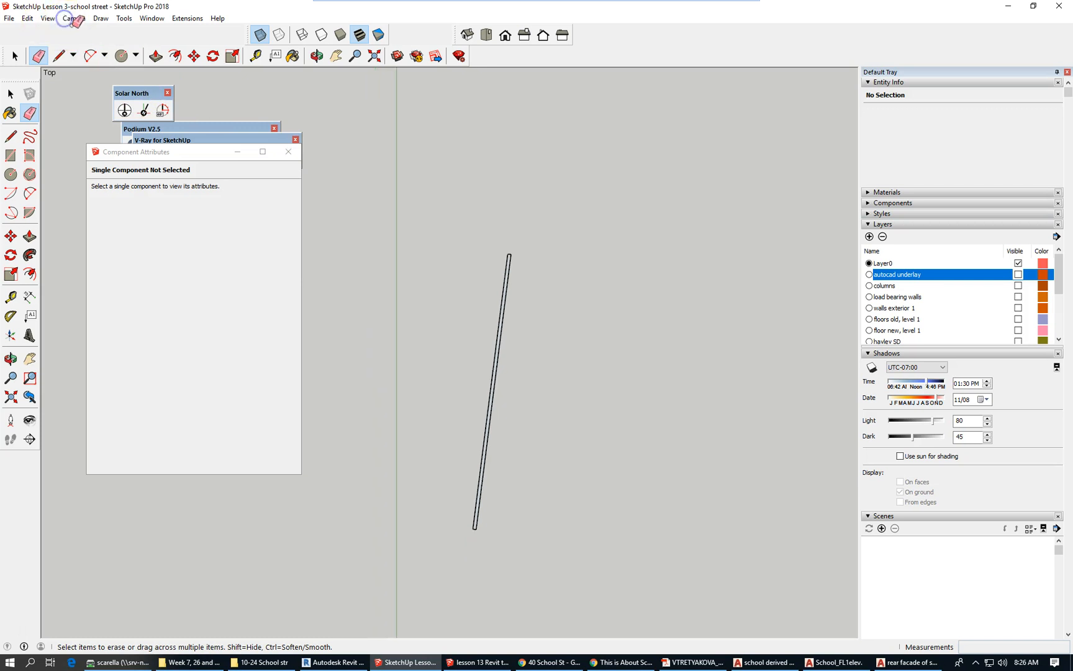
left_click(73, 19)
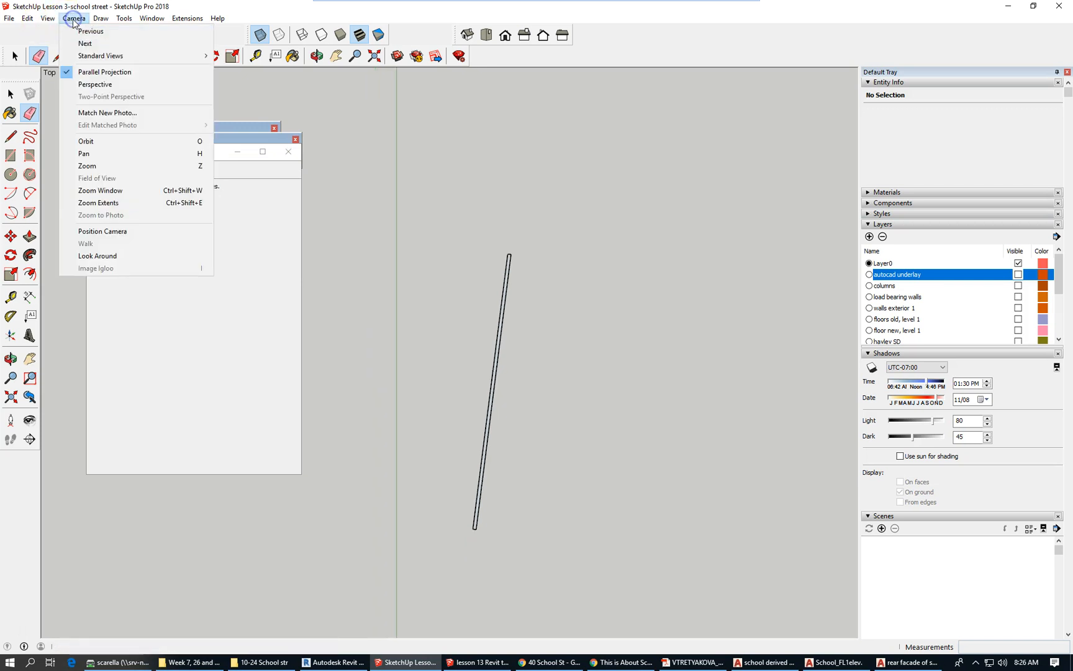
left_click(73, 19)
scroll(457, 531, "up", 2)
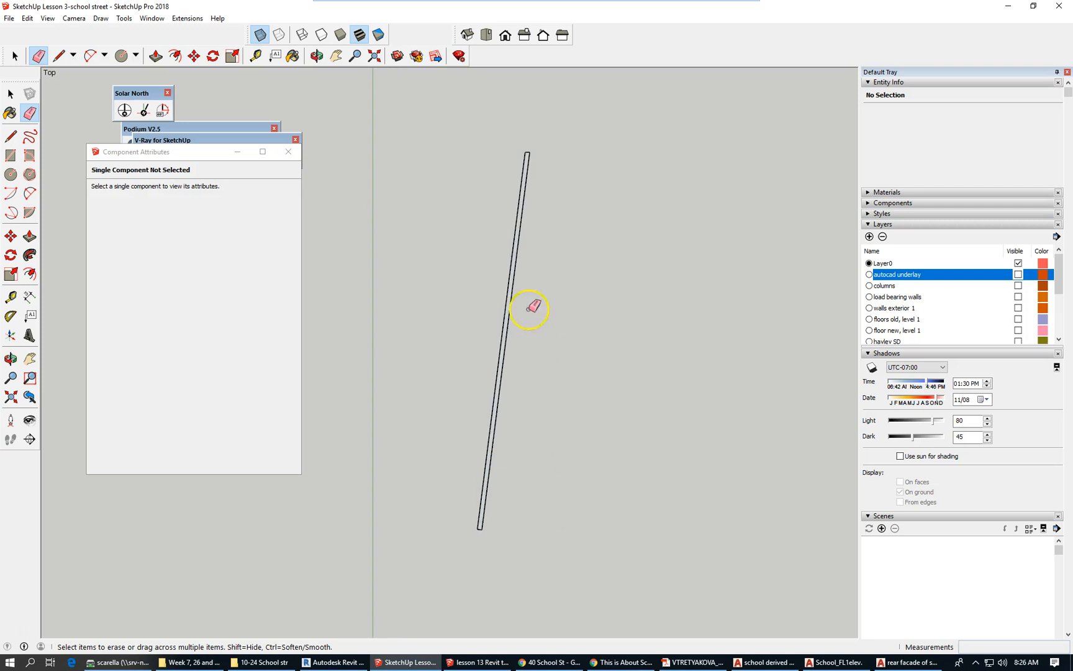
scroll(521, 155, "up", 4)
scroll(525, 166, "up", 3)
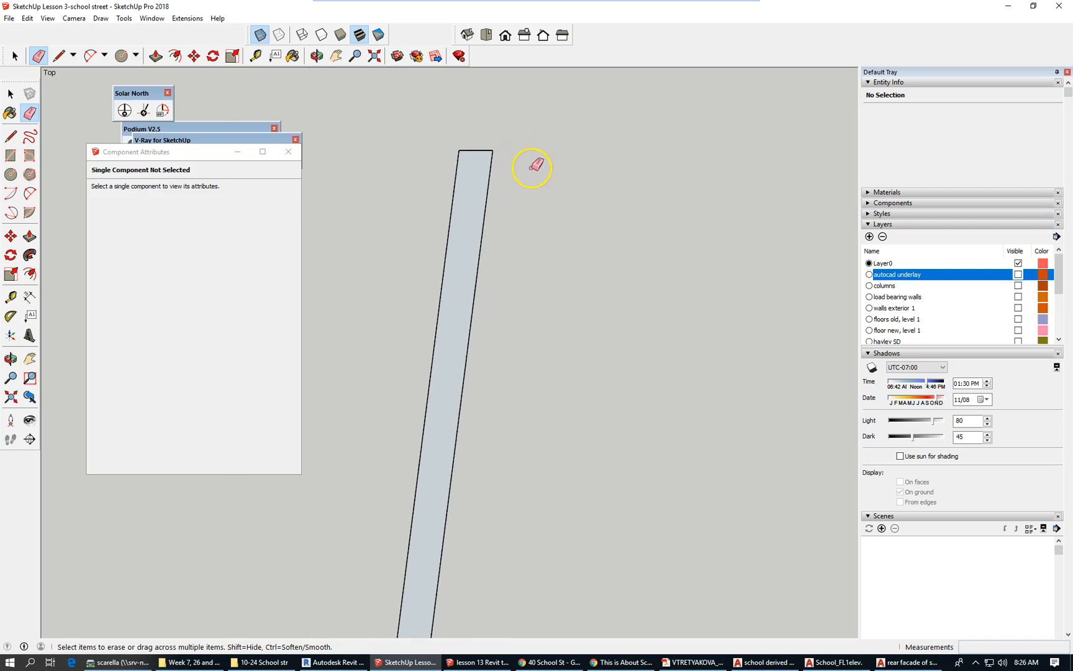
scroll(651, 160, "down", 5)
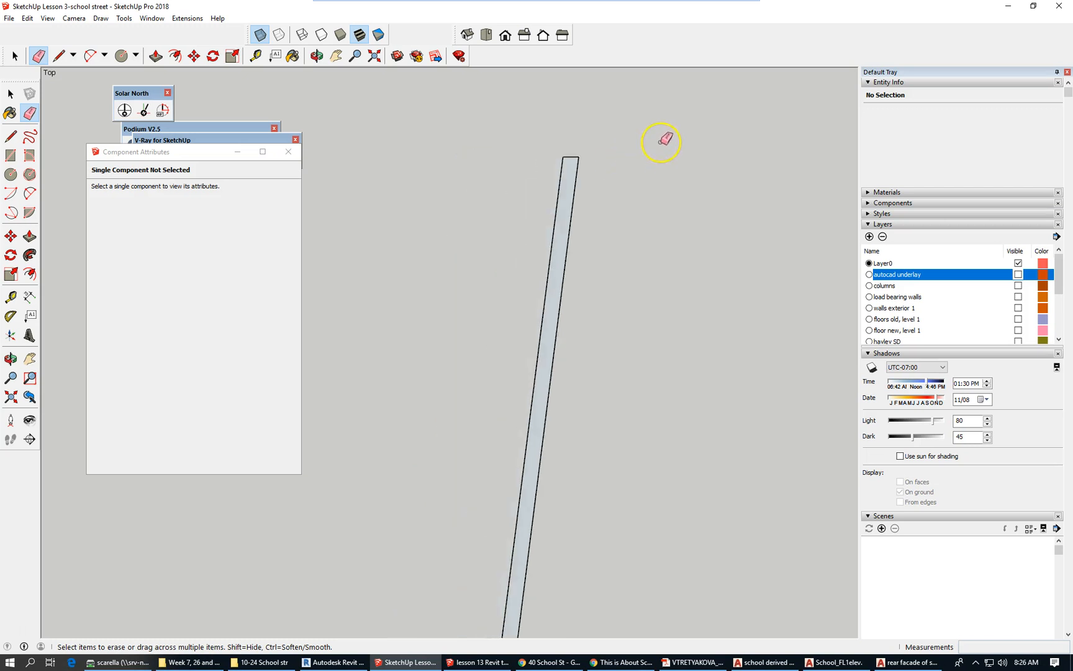
scroll(506, 133, "down", 2)
middle_click_drag(599, 330, 1012, 268)
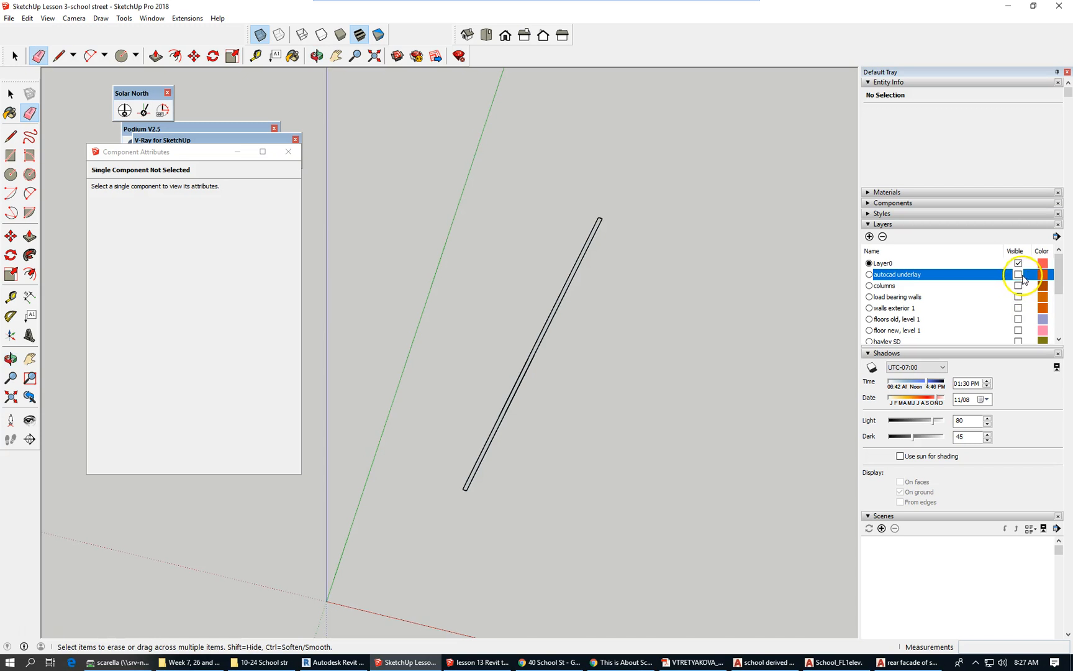
left_click(1018, 274)
left_click(1018, 275)
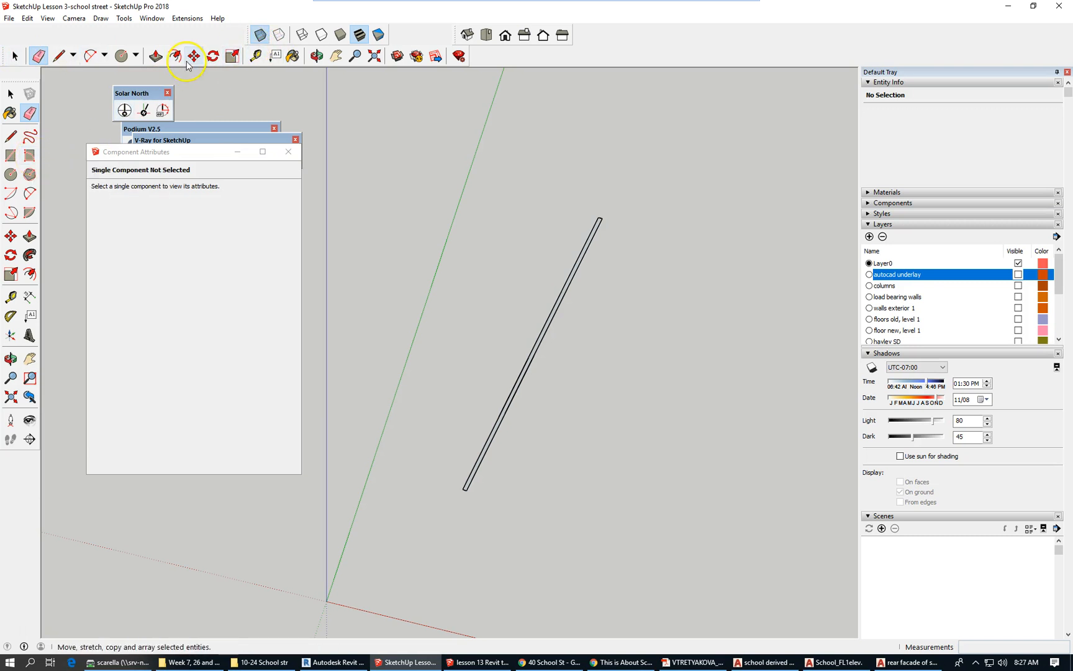
Pull the thin wall face up 28' and select the whole wall's faces and edges.
left_click(155, 57)
scroll(559, 292, "up", 3)
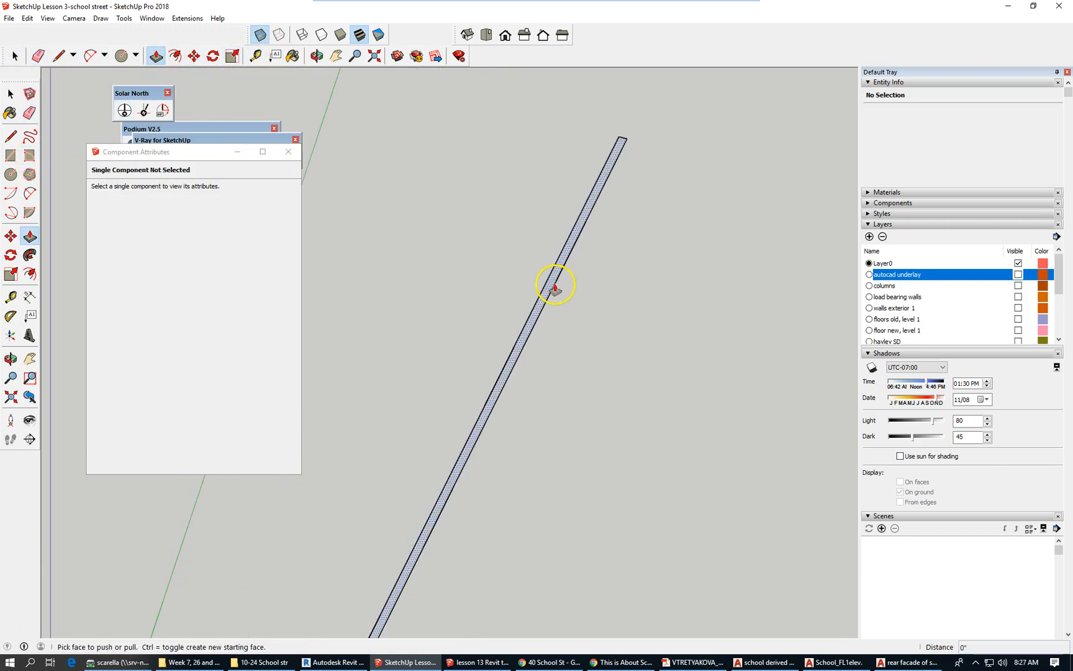
left_click_drag(550, 290, 547, 158)
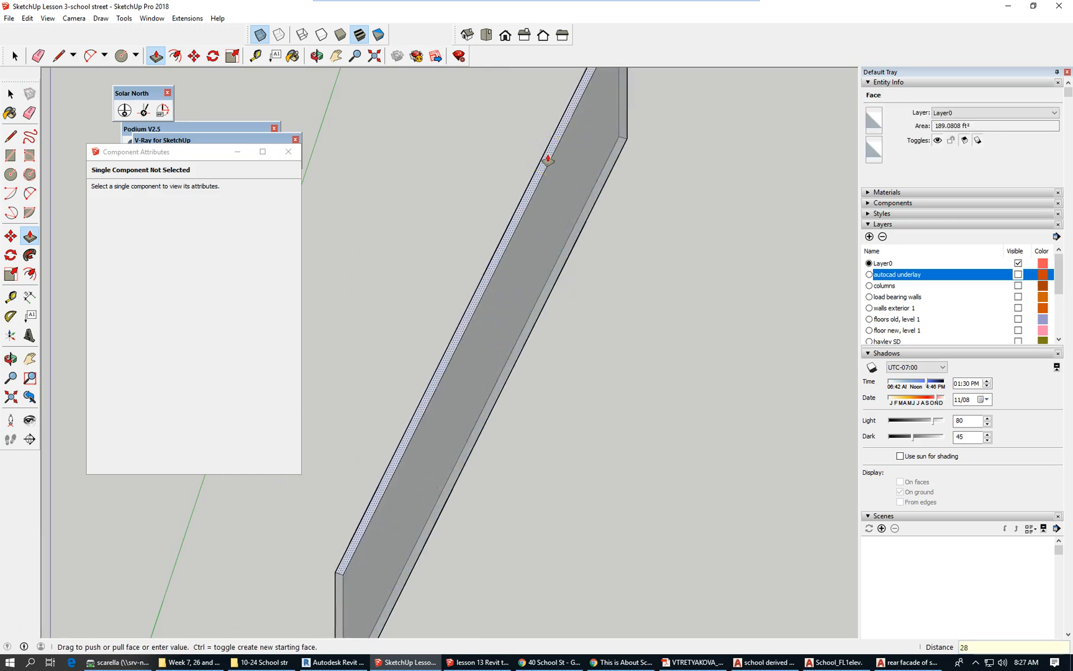
left_click_drag(560, 149, 561, 150)
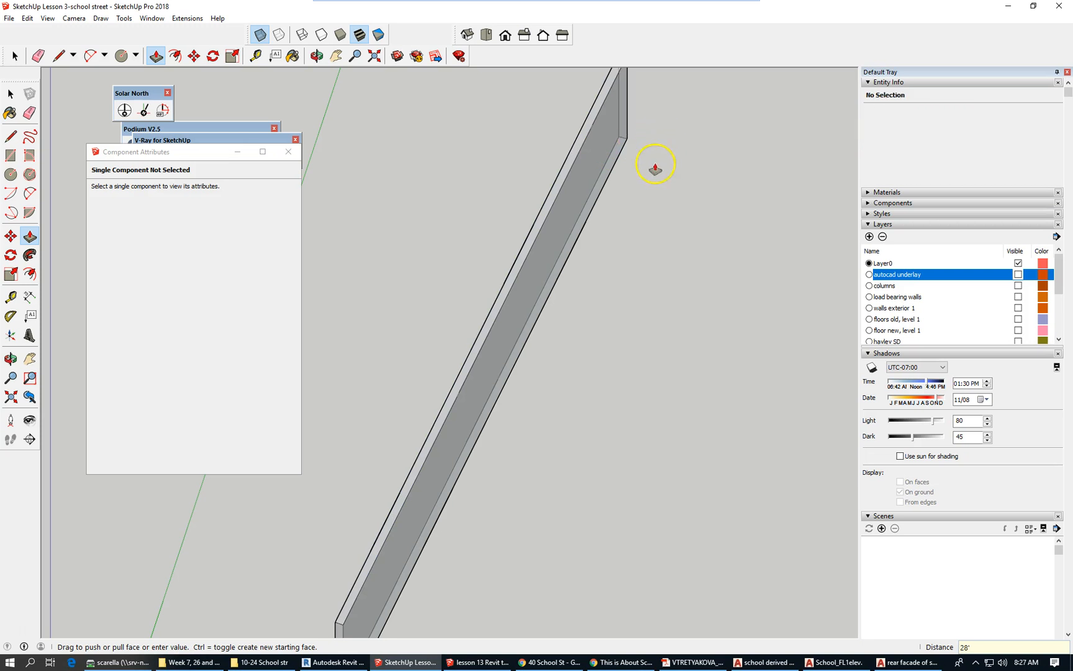
scroll(474, 359, "down", 5)
left_click(14, 56)
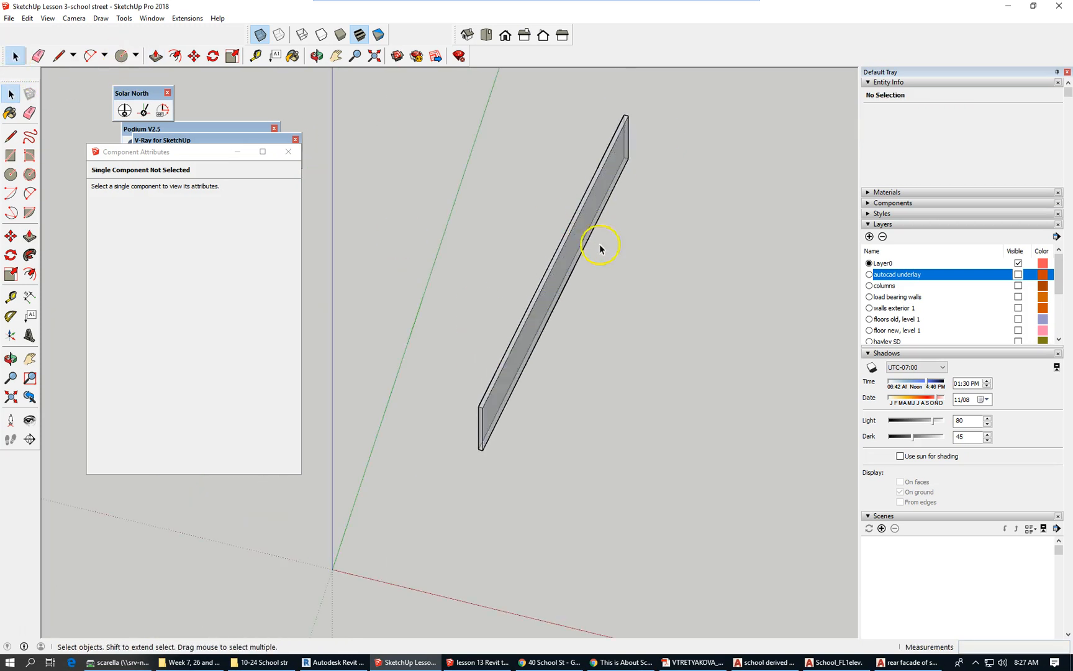
triple_click(584, 235)
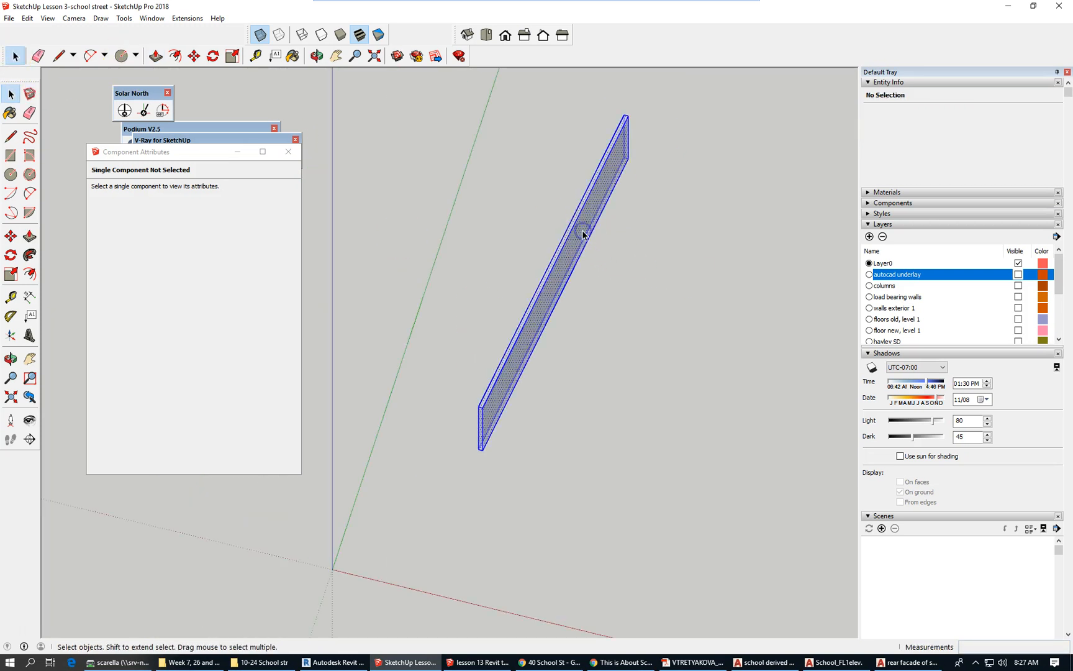
Group the wall, add a new layer, and assign the group to 'rear alley wall'.
left_click(28, 18)
left_click(73, 234)
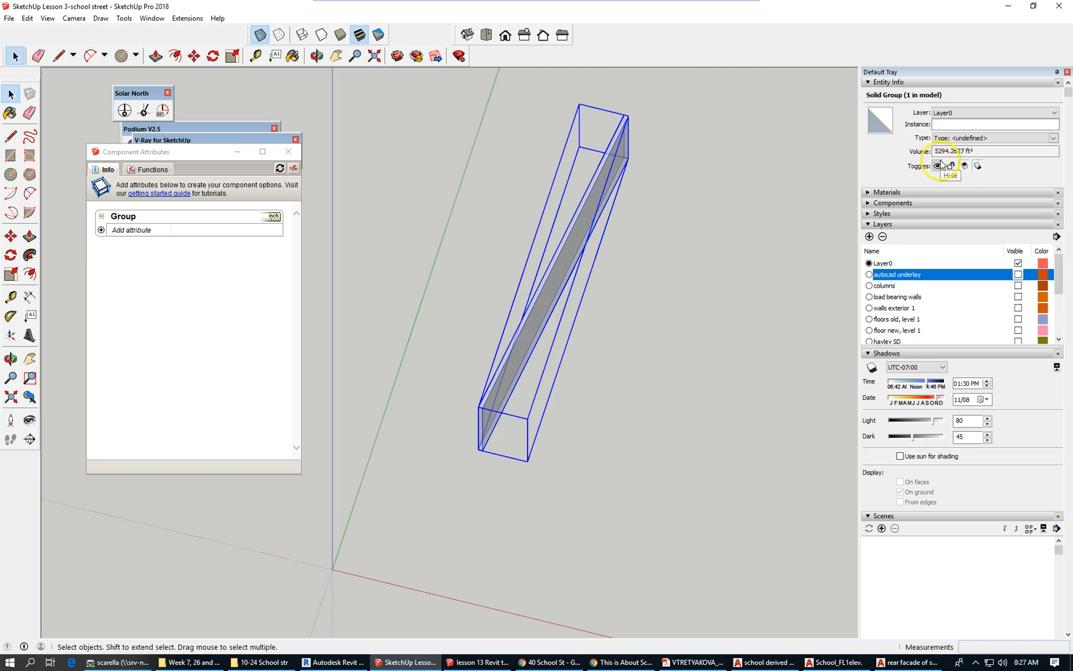
left_click(870, 236)
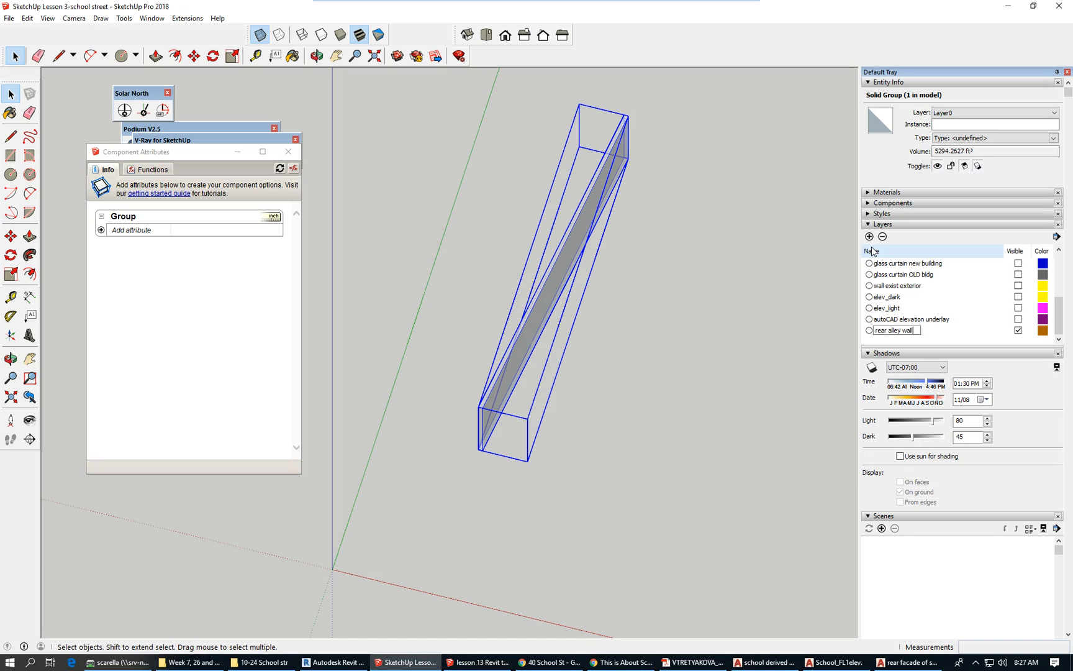
left_click(987, 112)
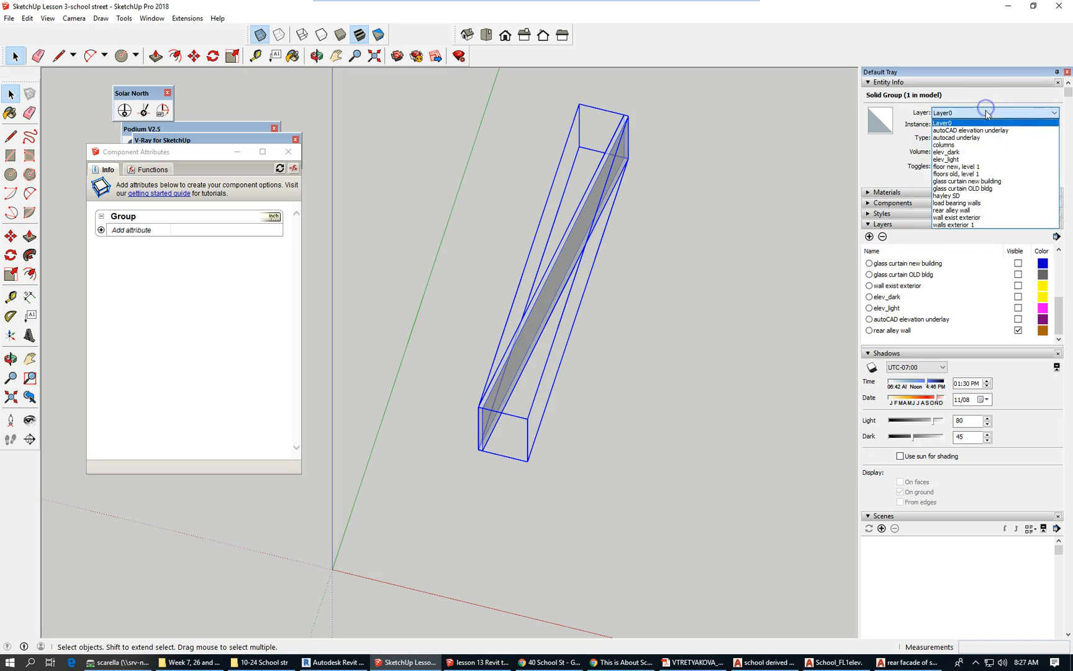
left_click(992, 211)
left_click(715, 297)
Toggle the autoCAD elevation underlay layer on and off, then reselect the wall group.
scroll(642, 251, "down", 5)
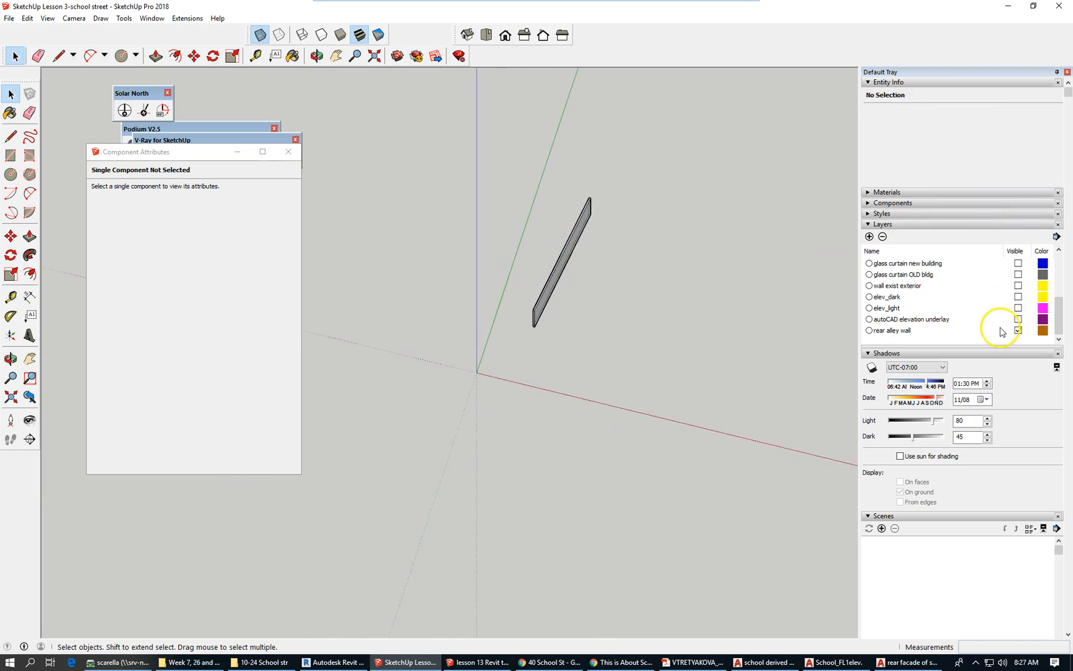
left_click(1018, 319)
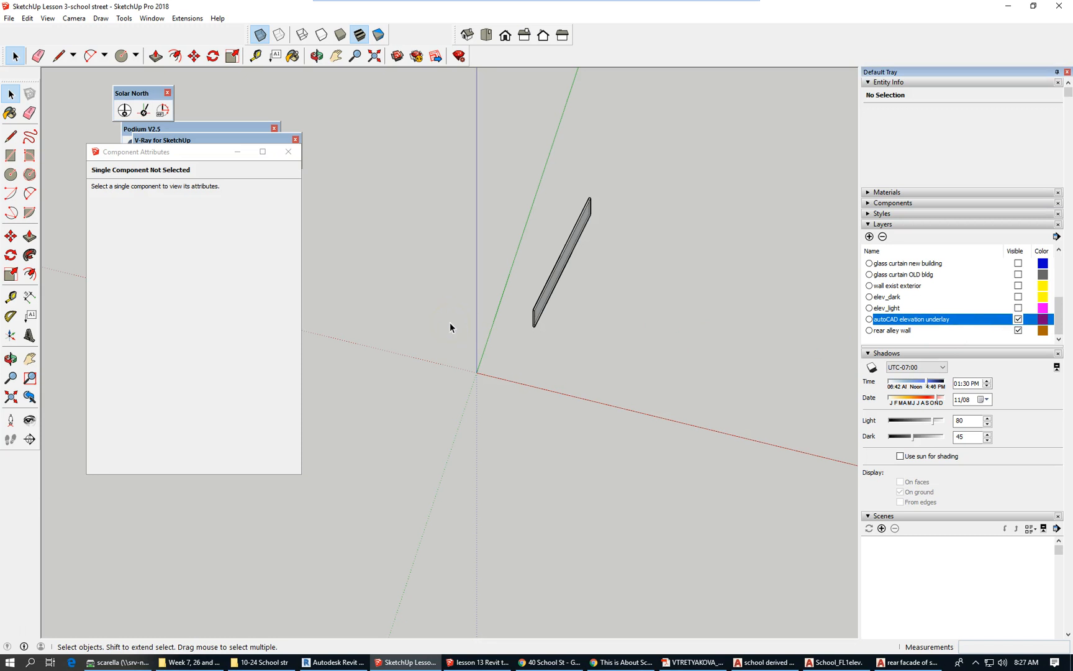
left_click(1017, 319)
left_click_drag(1058, 301, 1059, 271)
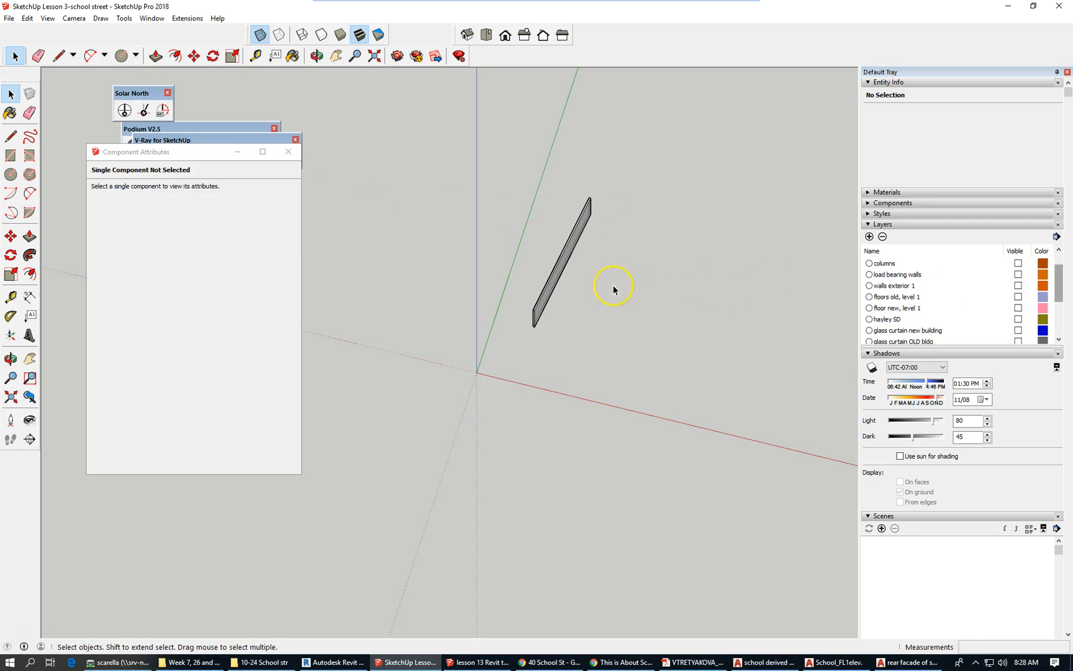
left_click(557, 271)
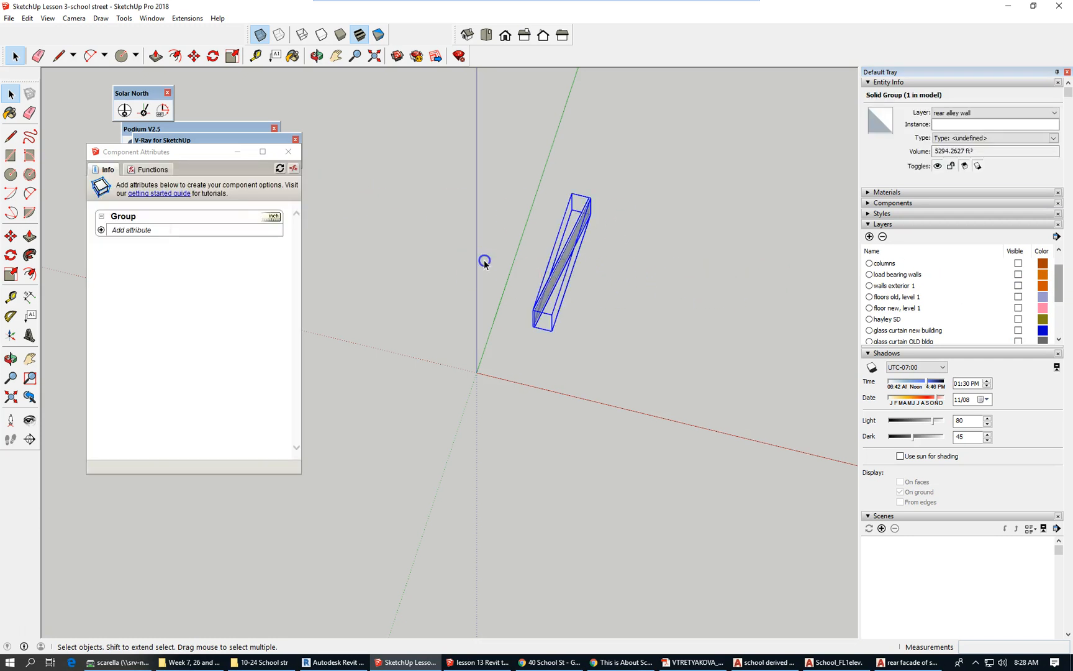
Make the autocad underlay site plan layer visible again.
left_click(484, 259)
scroll(450, 278, "down", 2)
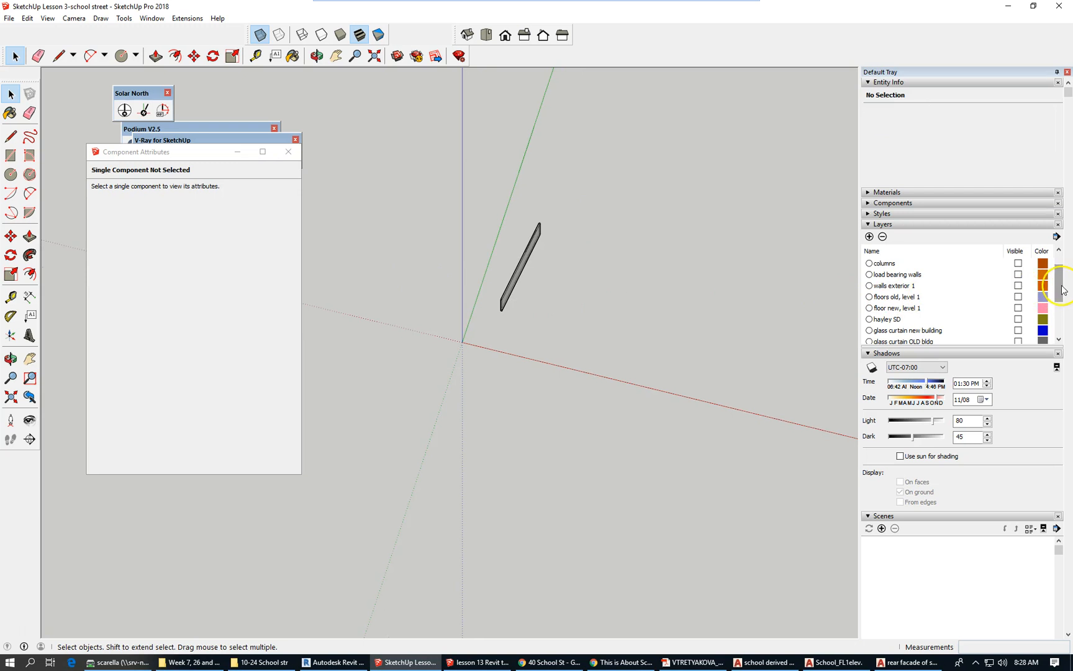
left_click_drag(1060, 291, 1060, 283)
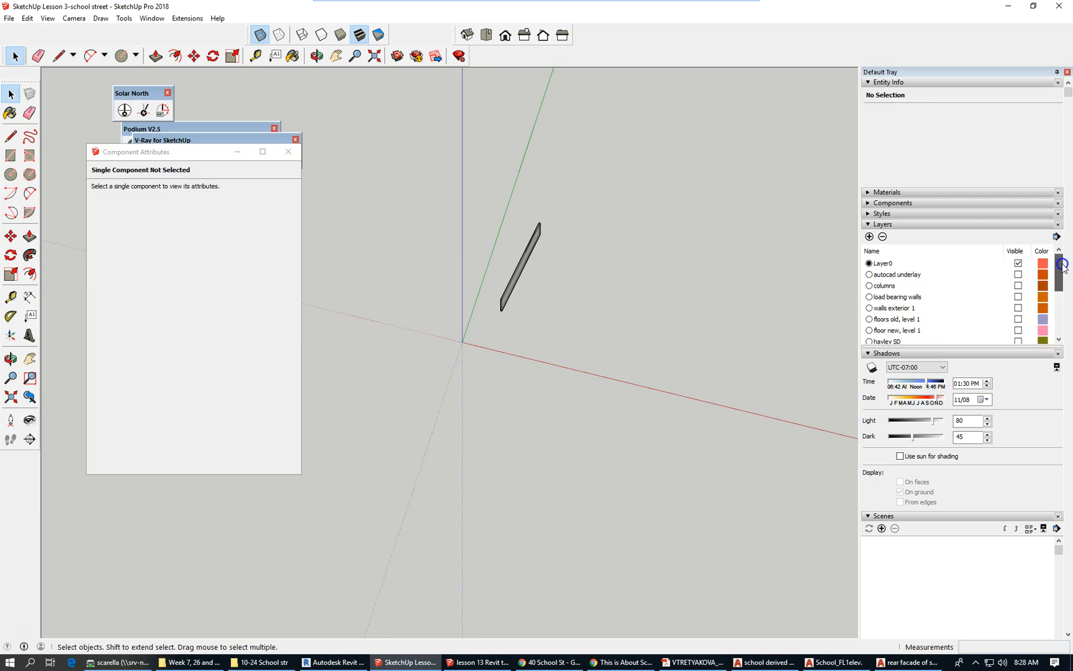
left_click(1018, 274)
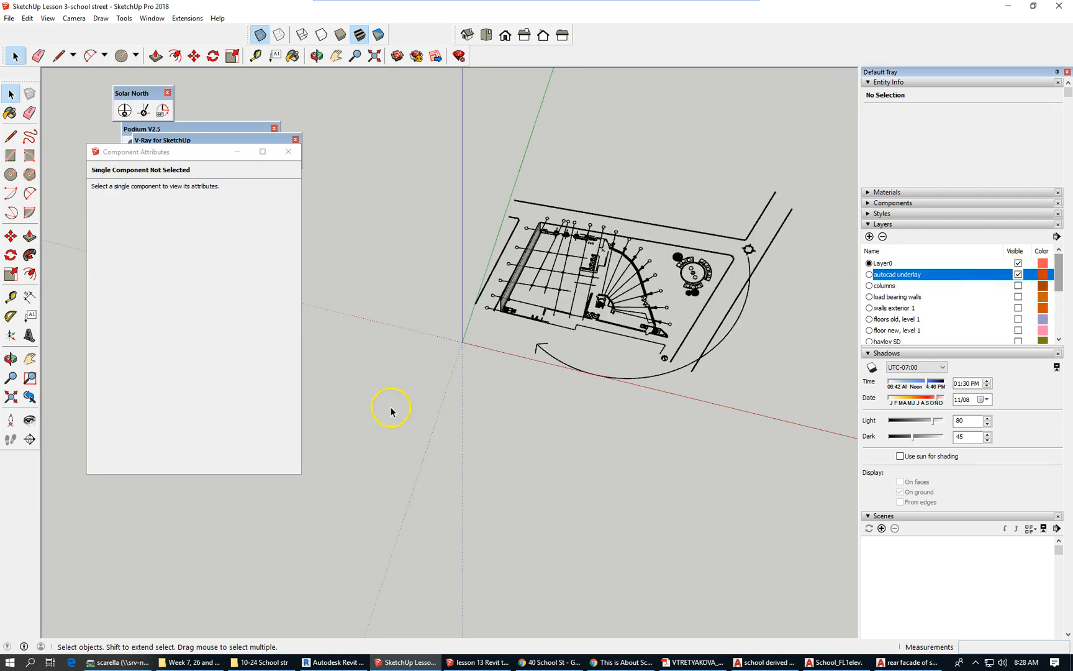
Orbit and zoom to the rear wall, then open its group for editing.
middle_click_drag(435, 357, 749, 405)
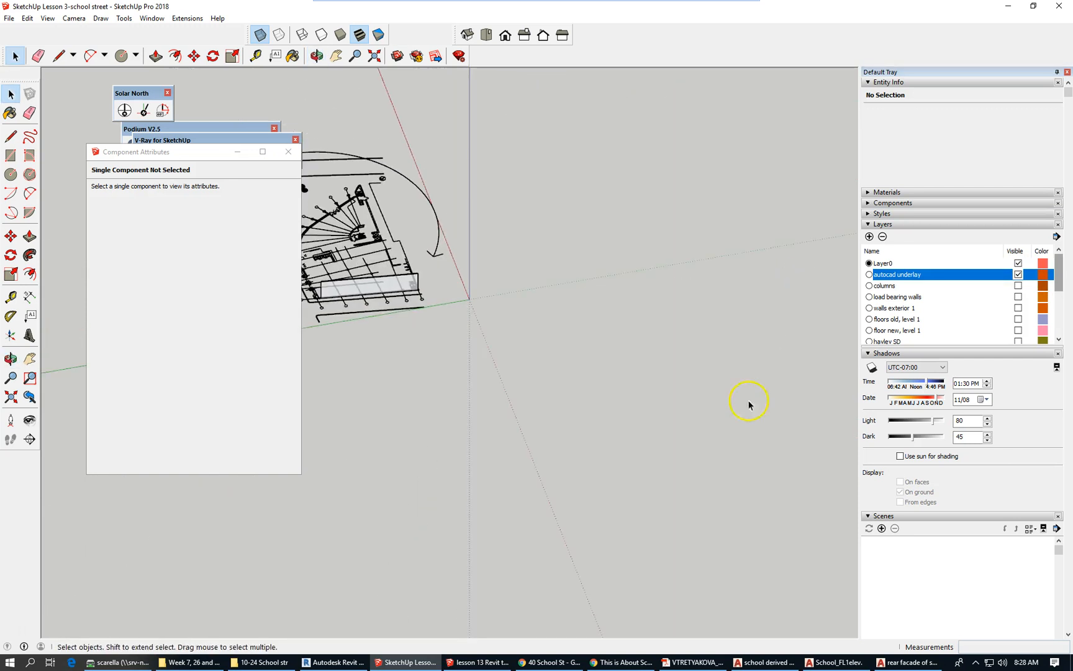
scroll(732, 383, "down", 3)
scroll(630, 355, "up", 3)
scroll(574, 318, "up", 3)
scroll(559, 323, "up", 2)
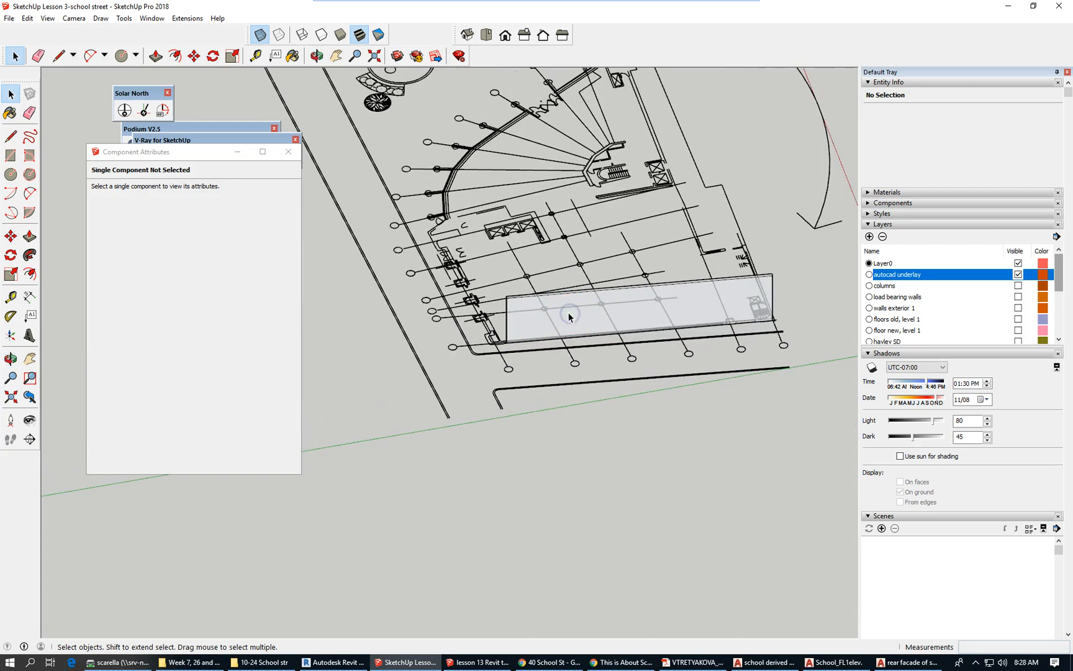
double_click(570, 316)
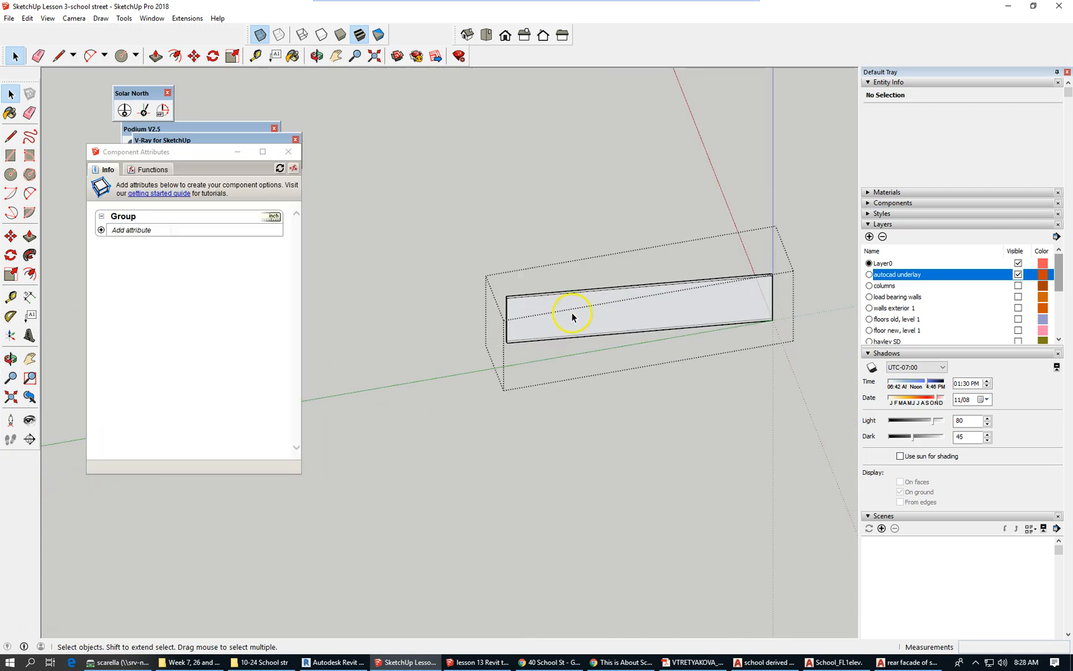
Paste the copied panel in place on the rear alley wall and select its 180 ft² face.
left_click(27, 18)
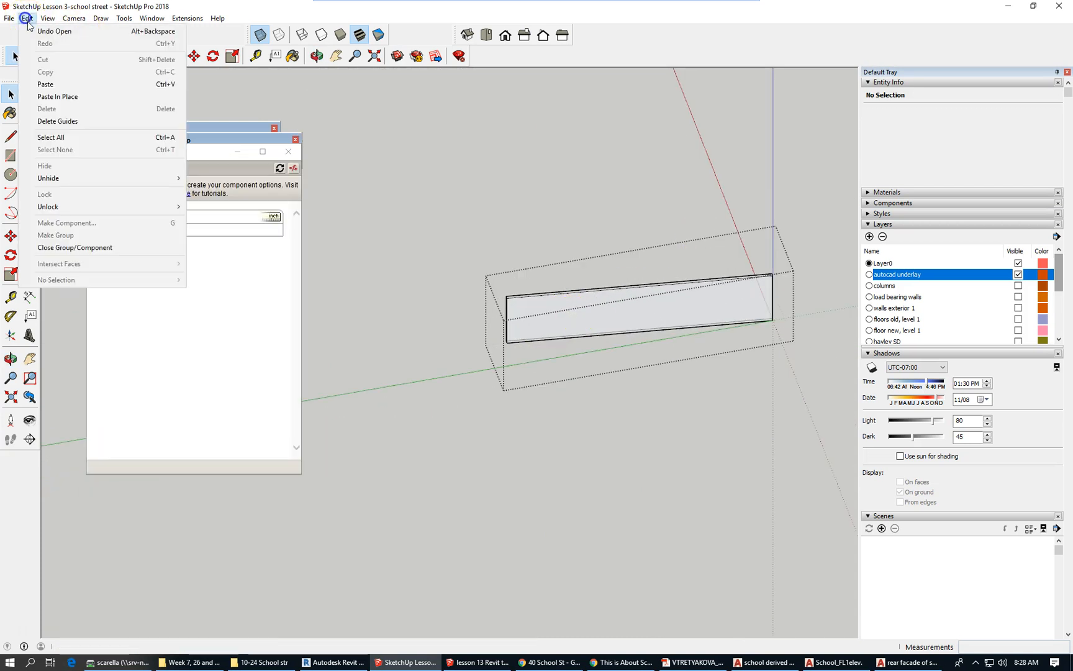
left_click(72, 97)
scroll(548, 324, "up", 2)
scroll(548, 324, "up", 1)
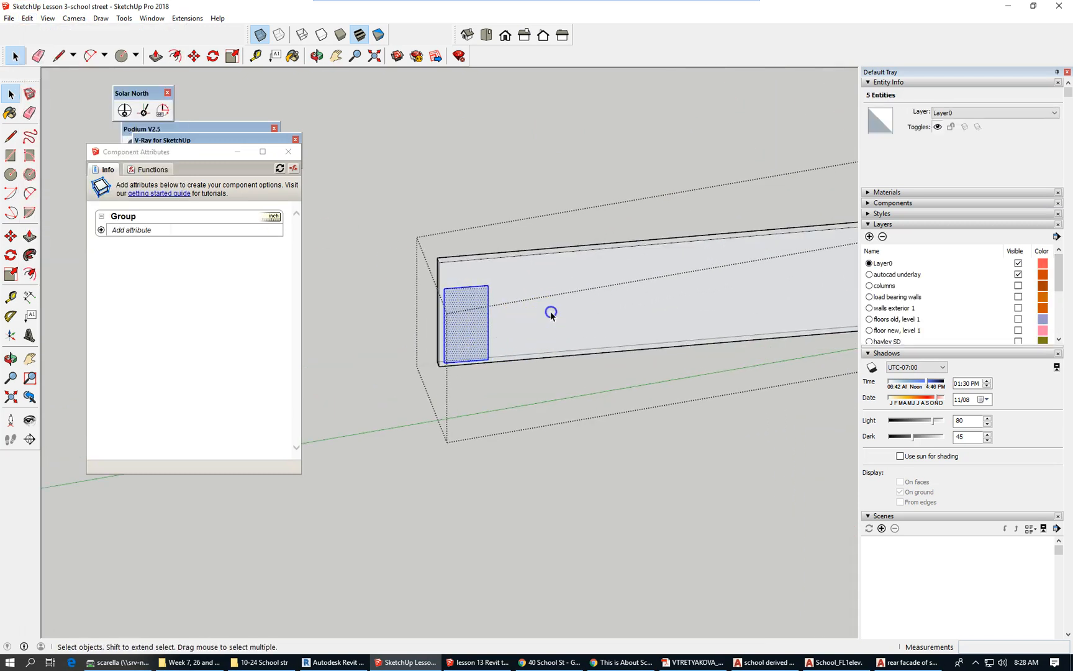
left_click(551, 313)
left_click(462, 295)
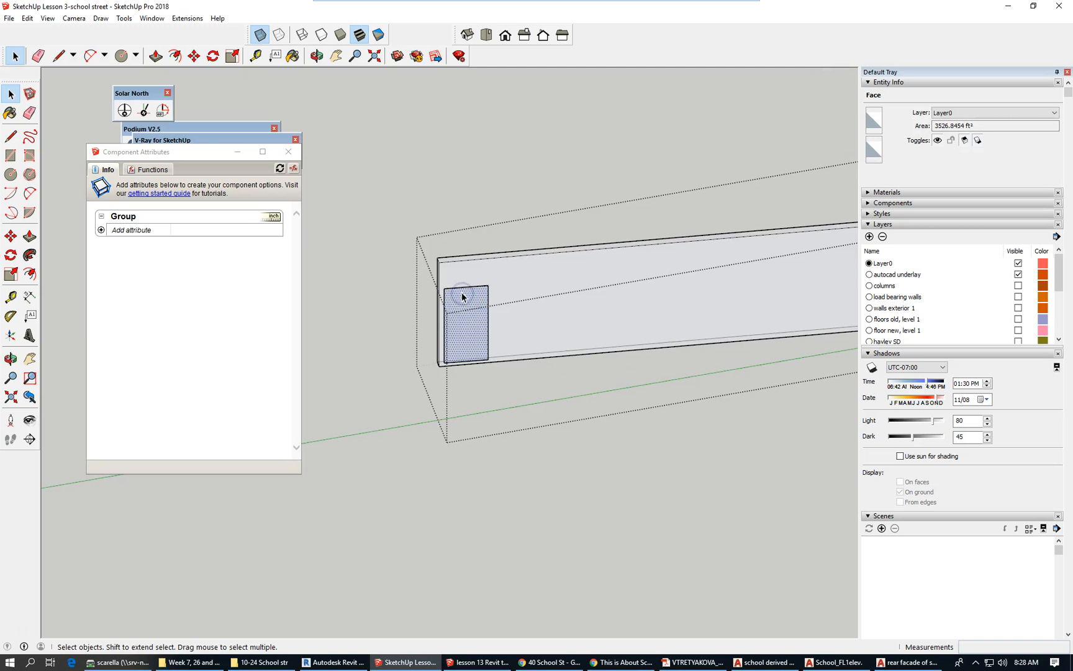
scroll(434, 355, "up", 4)
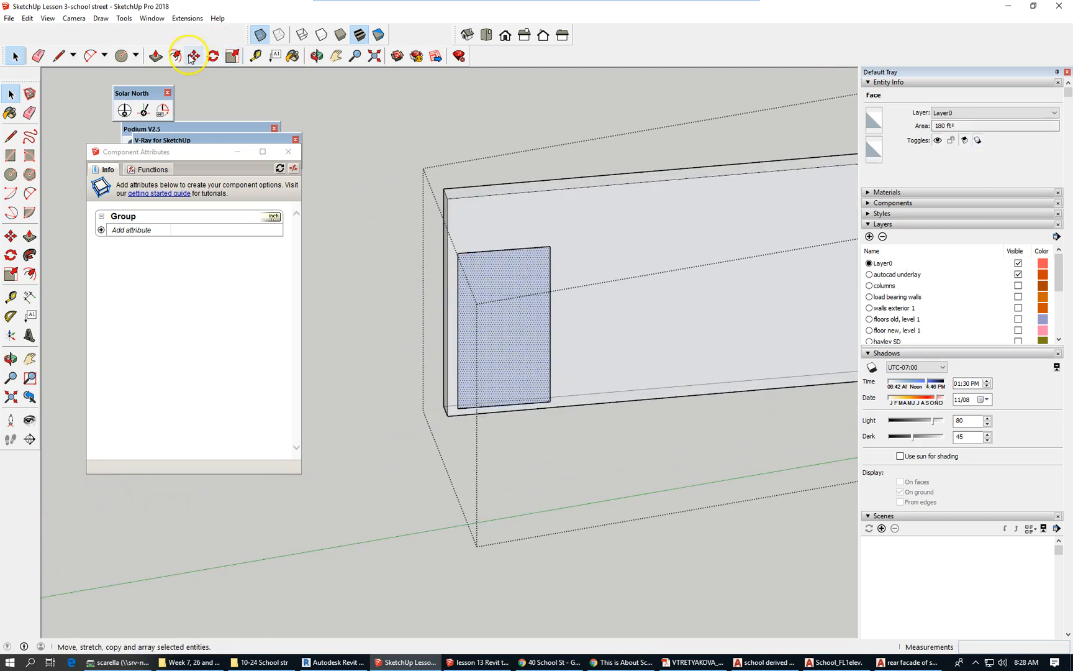
Make a first Push/Pull attempt on the panel face, adjusting its depth, then cancel it.
left_click(156, 56)
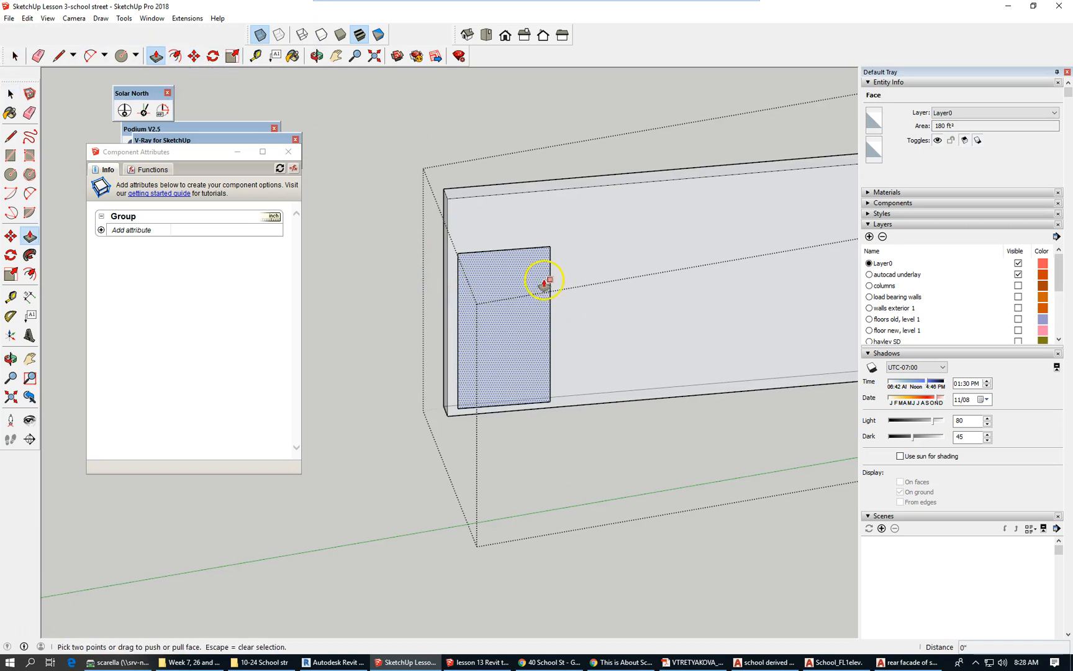
scroll(515, 283, "up", 2)
mouse_move(506, 383)
left_mouse_down()
mouse_move(505, 371)
mouse_move(533, 374)
mouse_move(532, 364)
mouse_move(448, 381)
mouse_move(543, 366)
mouse_move(511, 387)
mouse_move(506, 353)
mouse_move(546, 311)
mouse_move(540, 382)
mouse_move(541, 372)
mouse_move(506, 381)
mouse_move(495, 371)
left_mouse_up()
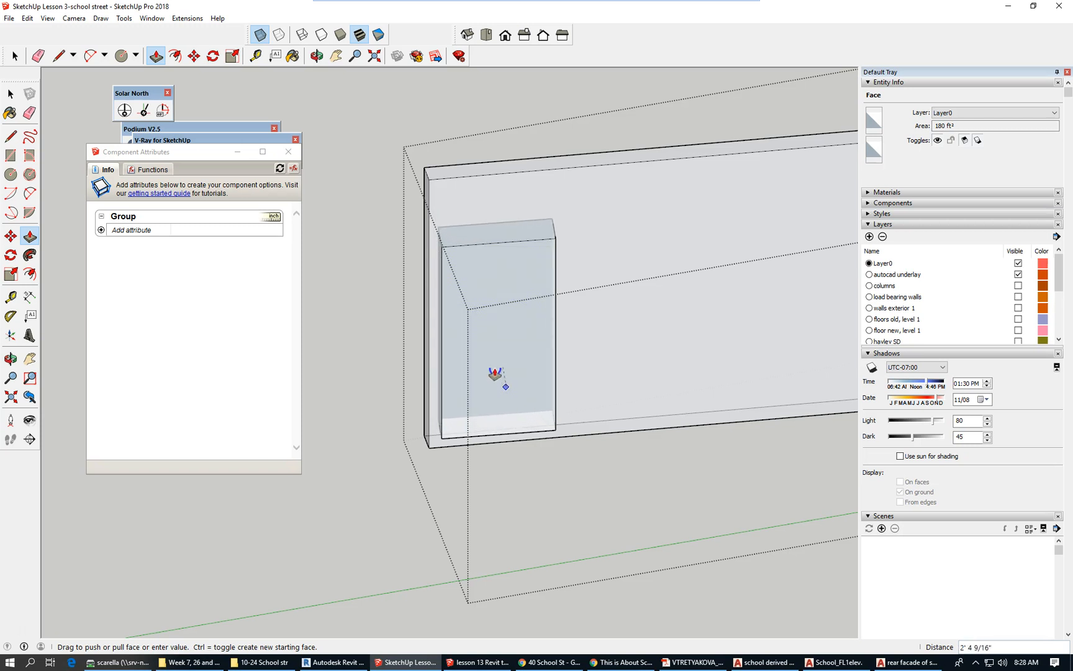
left_click_drag(495, 373, 501, 377)
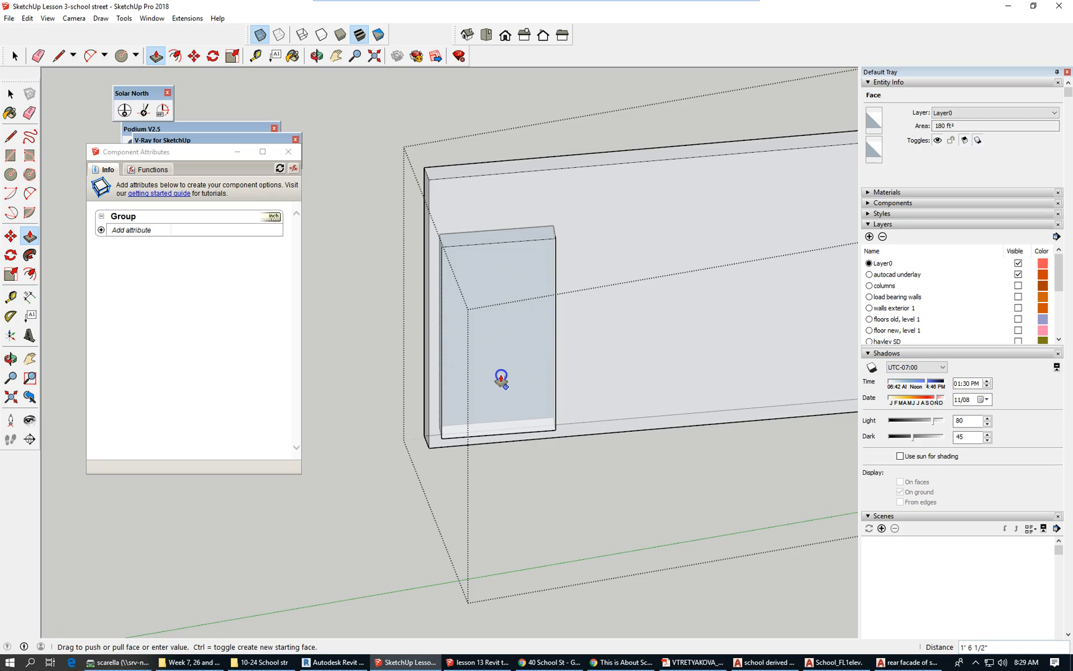
left_click_drag(501, 378, 503, 376)
left_click(503, 377)
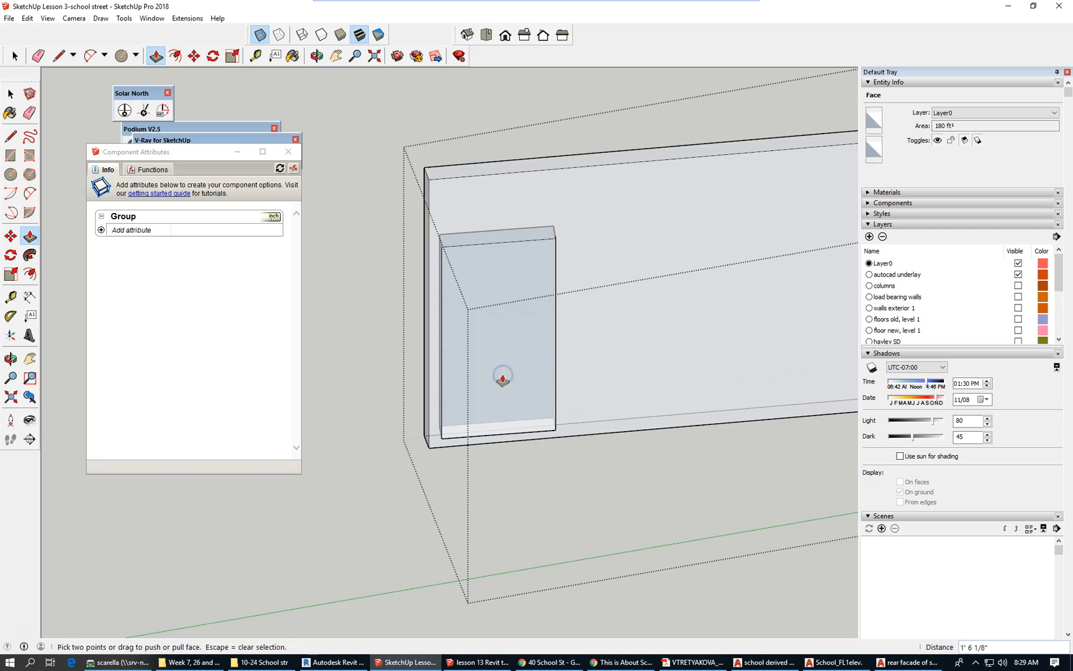
scroll(503, 376, "up", 5)
key("Escape")
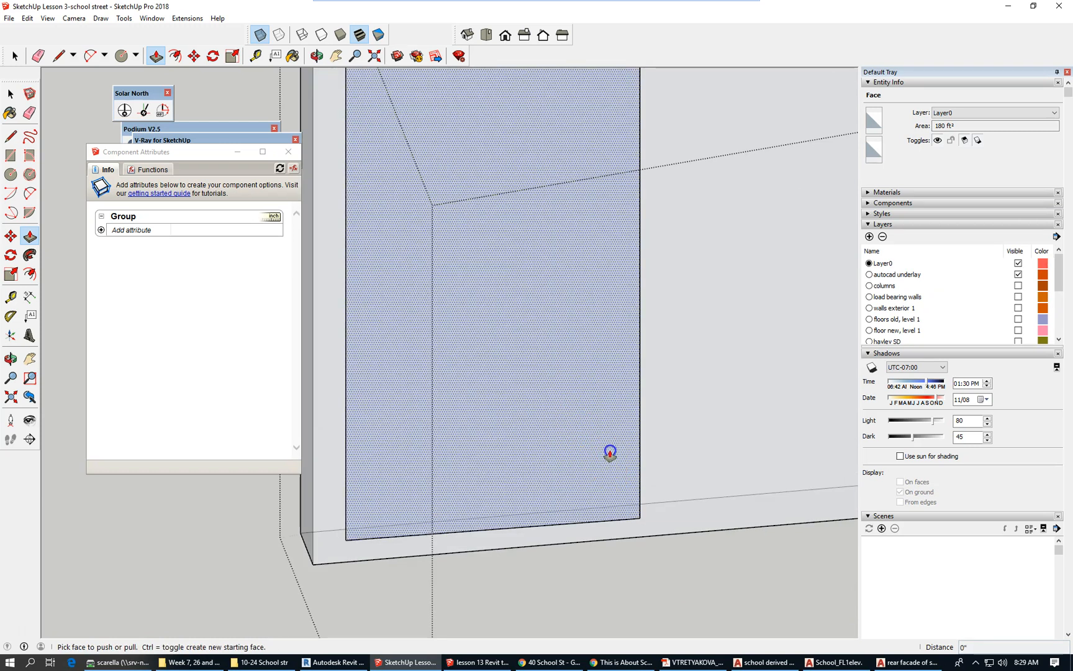
Pull the panel out 1' 6" from the wall and view it edge-on to check.
scroll(608, 441, "up", 2)
mouse_move(608, 438)
left_mouse_down()
mouse_move(603, 414)
mouse_move(604, 428)
mouse_move(611, 418)
left_mouse_up()
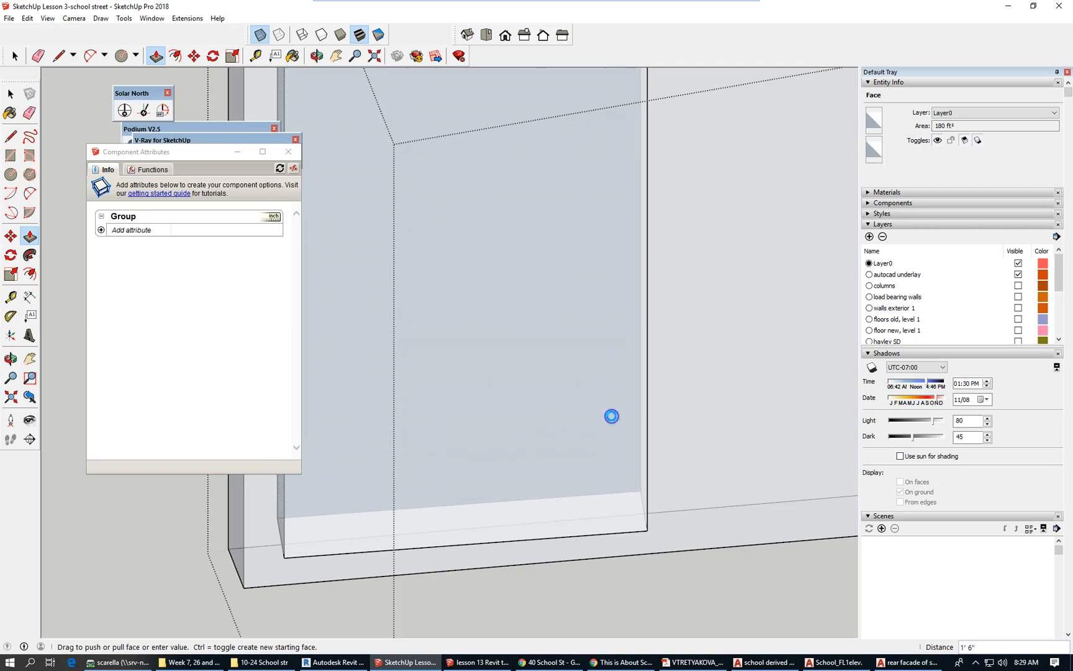
left_click_drag(611, 418, 611, 416)
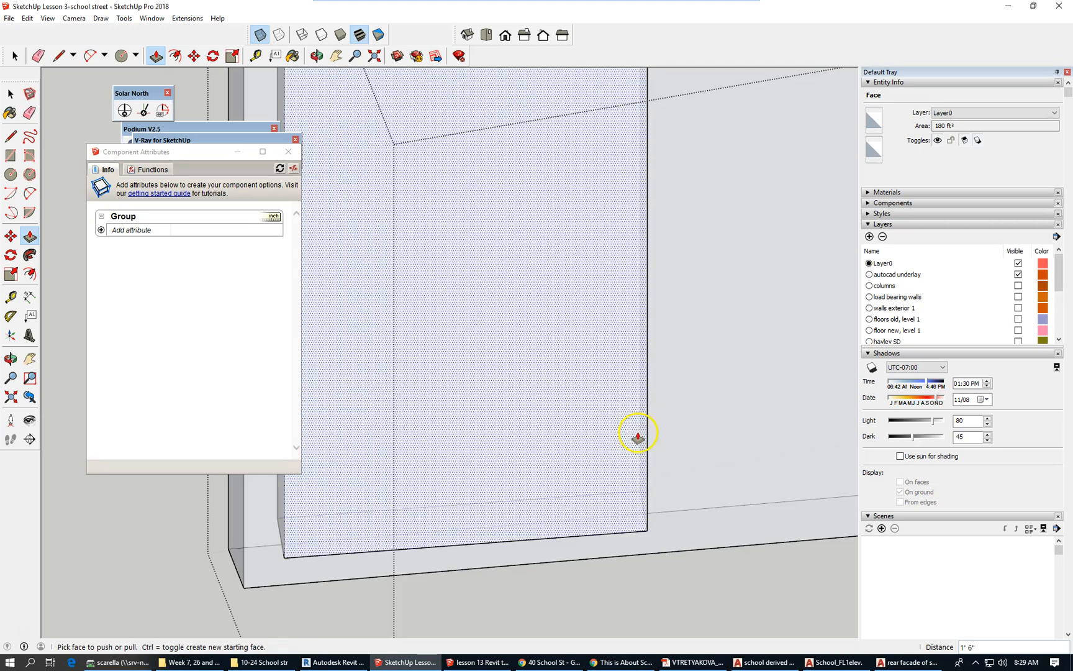
scroll(599, 506, "down", 5)
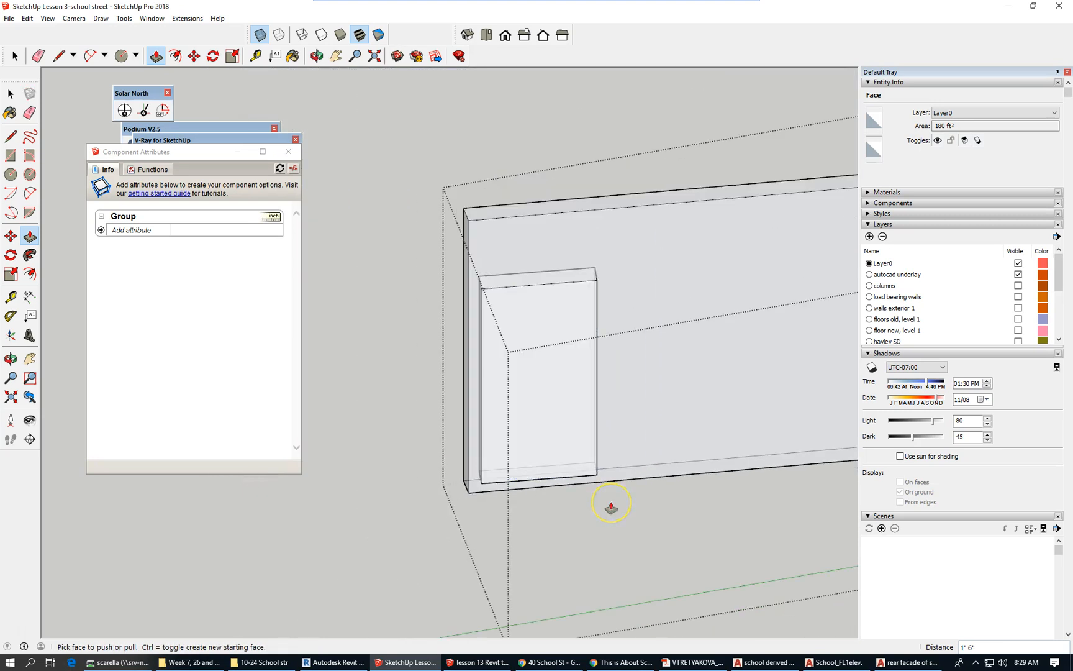
mouse_move(482, 421)
middle_mouse_down()
mouse_move(606, 522)
mouse_move(740, 477)
mouse_move(458, 484)
mouse_move(651, 450)
mouse_move(750, 447)
middle_mouse_up()
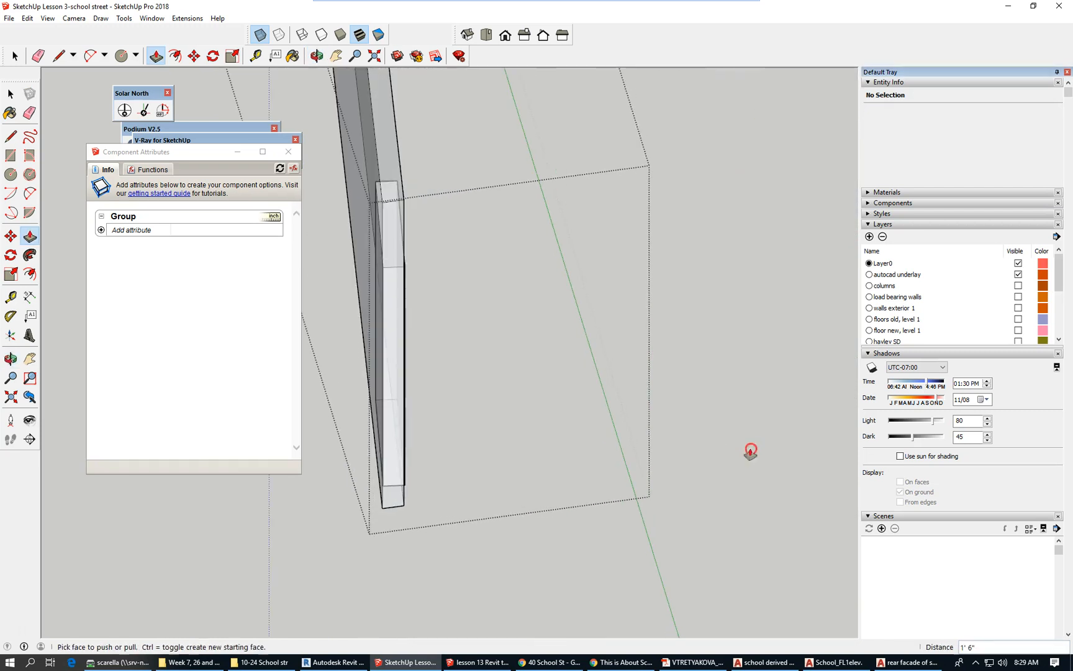